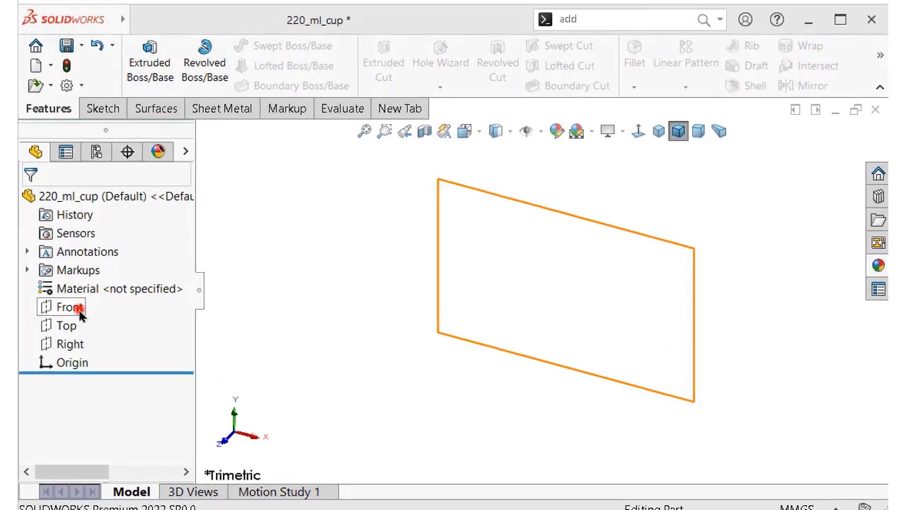
Start a new sketch on the Front plane and switch to drawing centerlines.
click(111, 302)
click(87, 287)
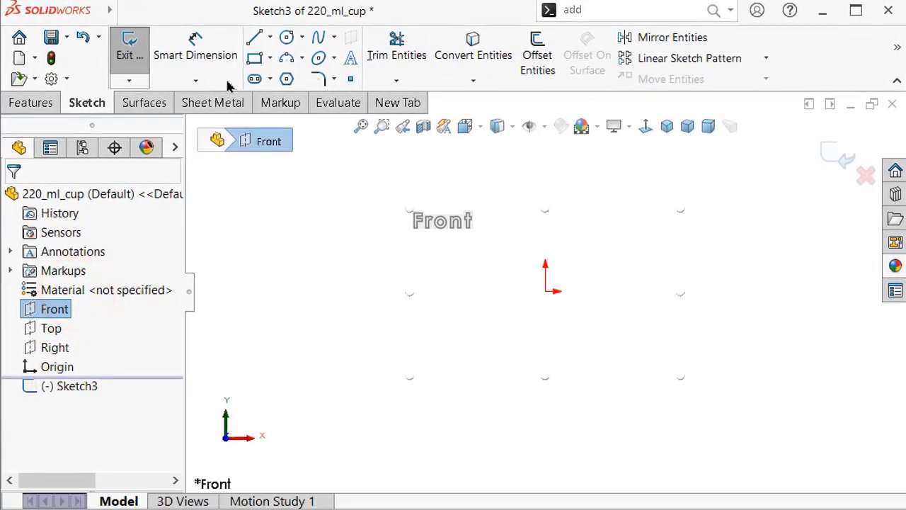
click(272, 39)
click(287, 77)
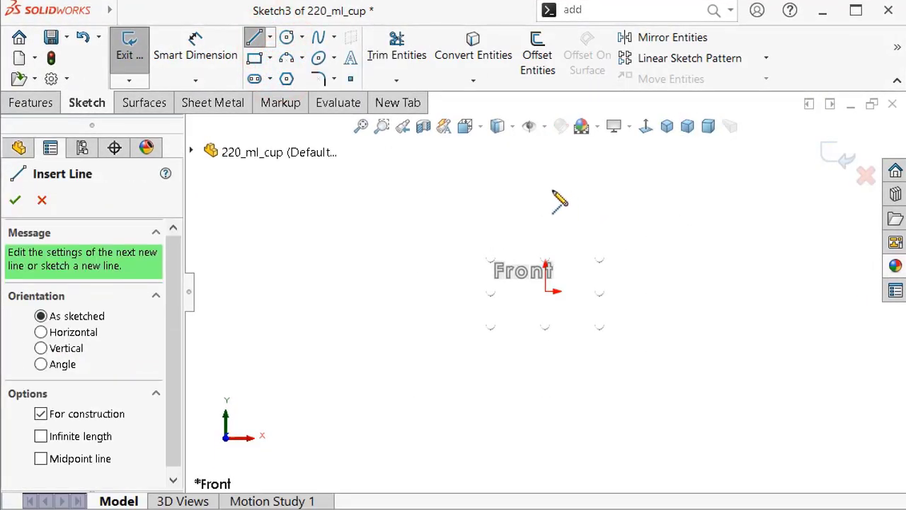
scroll(553, 205, down, 3)
scroll(550, 253, down, 3)
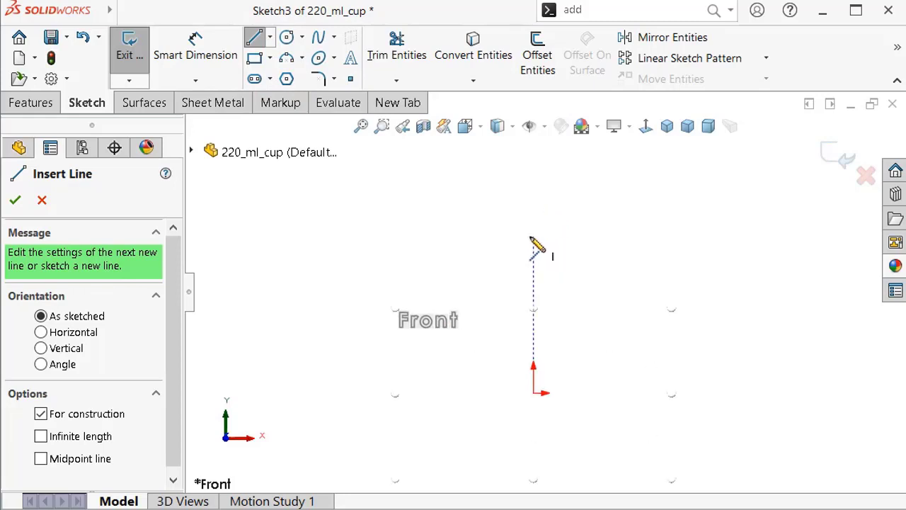
Draw a vertical centerline down to the origin, a horizontal one rightward, and a short slanted line.
click(531, 238)
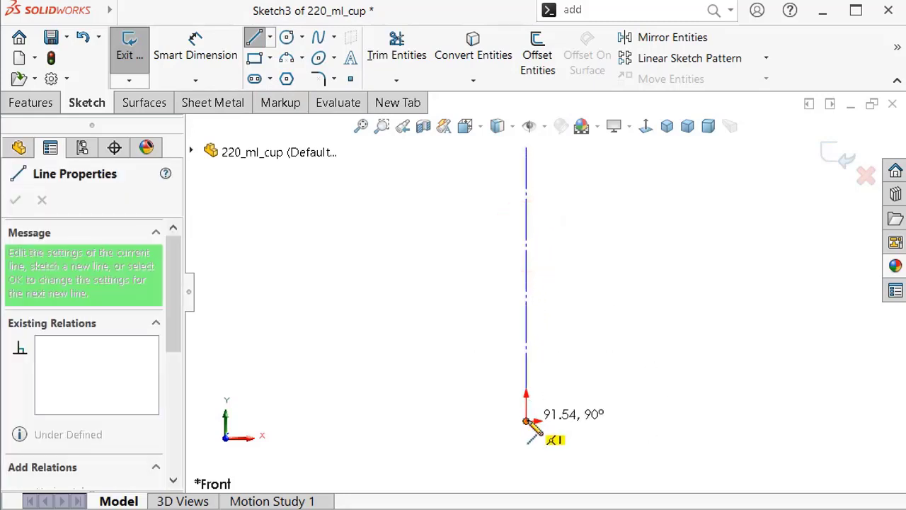
click(533, 424)
scroll(618, 411, down, 2)
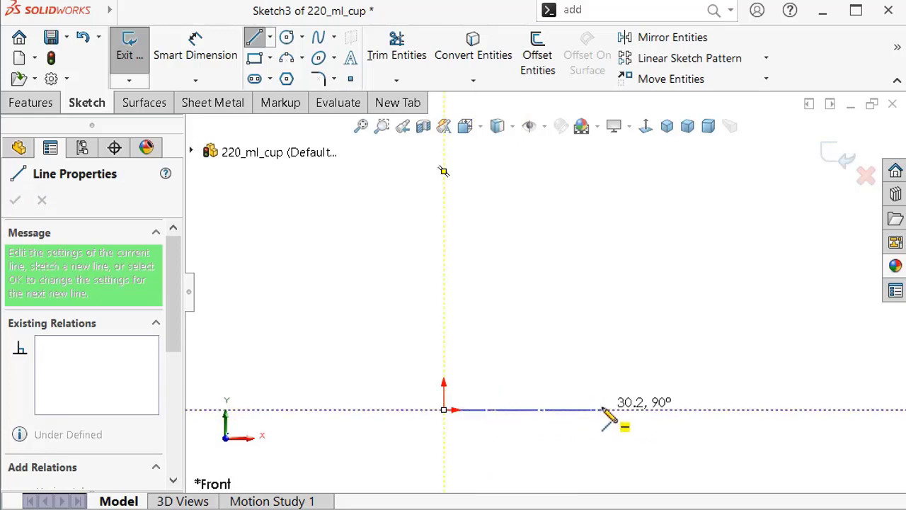
click(601, 409)
scroll(600, 376, down, 1)
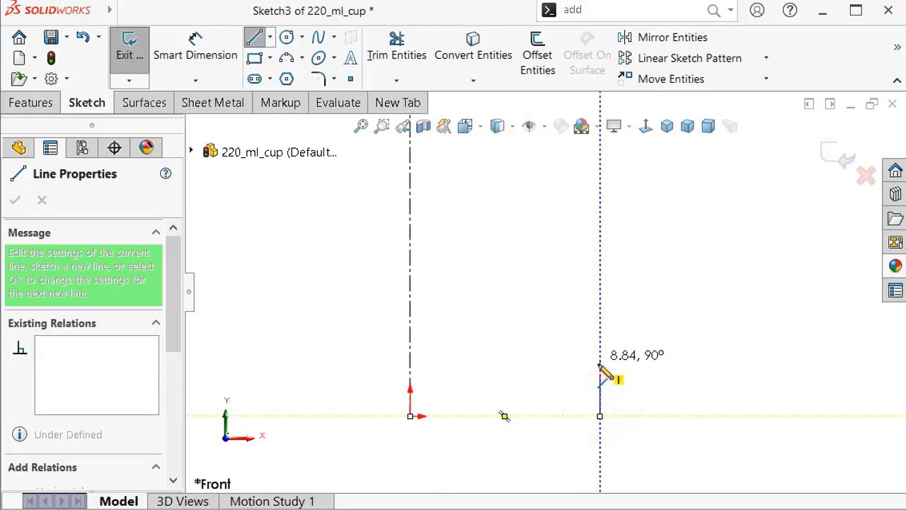
click(585, 360)
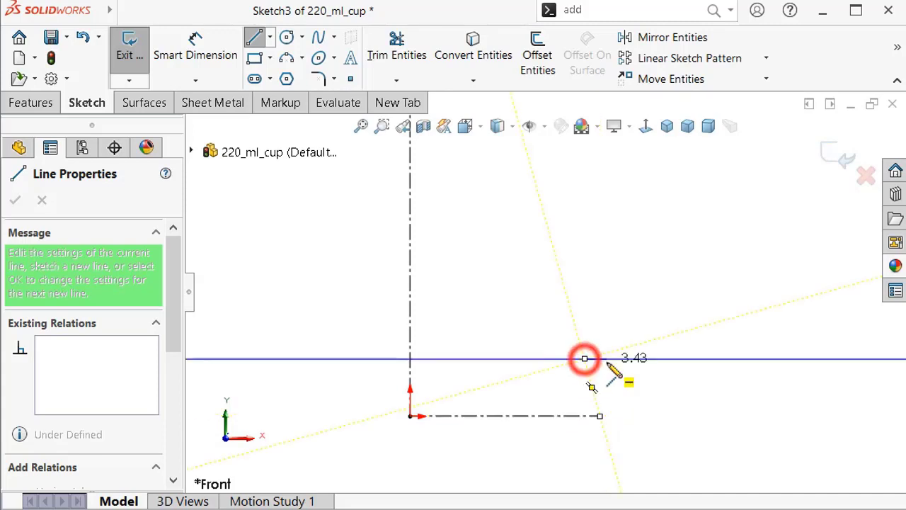
right_click(609, 366)
click(630, 372)
scroll(545, 290, up, 2)
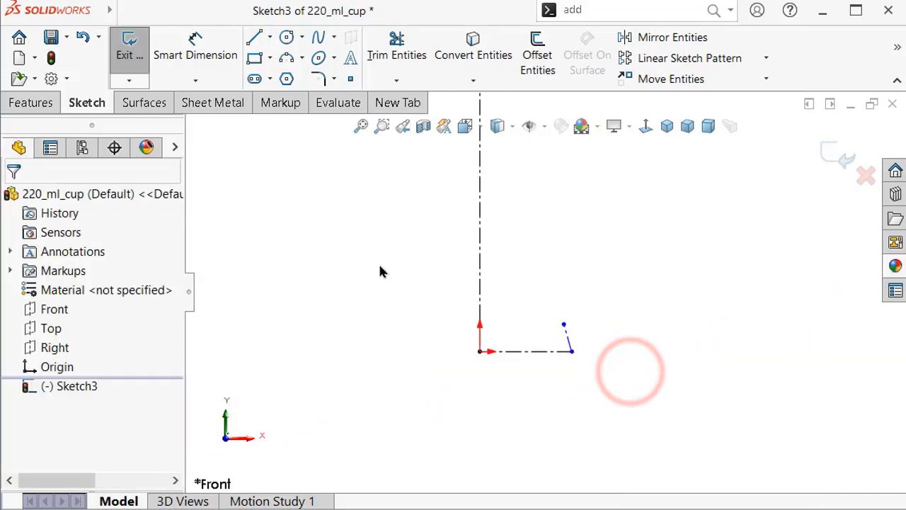
scroll(545, 291, up, 2)
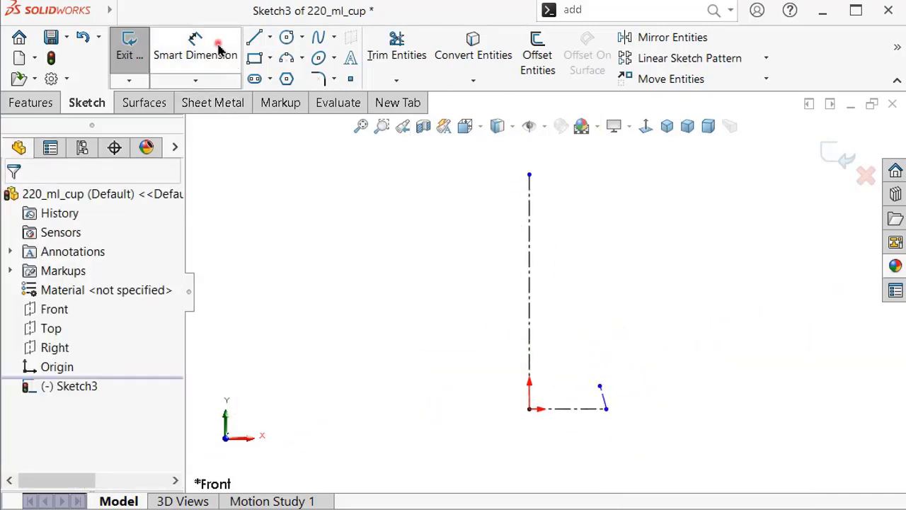
Dimension the vertical centerline to 80 and the horizontal centerline to 22.
click(218, 49)
click(529, 237)
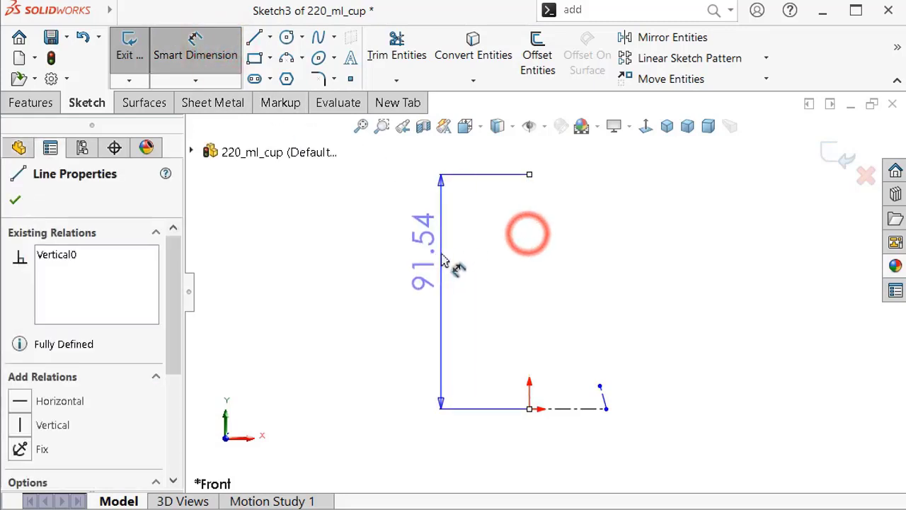
click(442, 259)
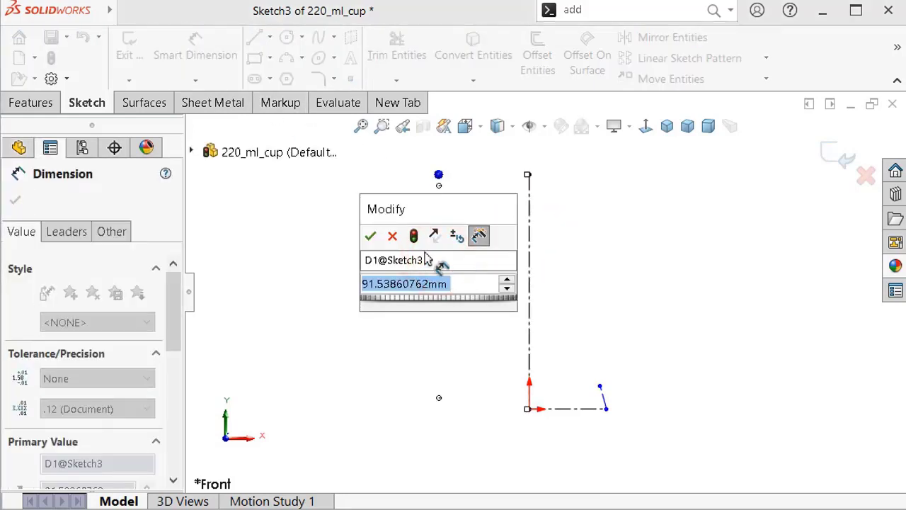
key(Return)
click(355, 293)
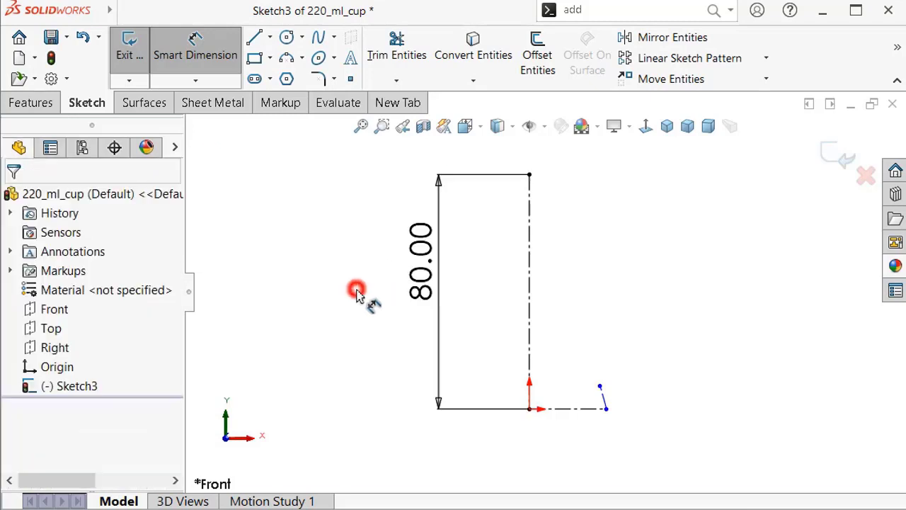
scroll(577, 404, down, 3)
click(580, 403)
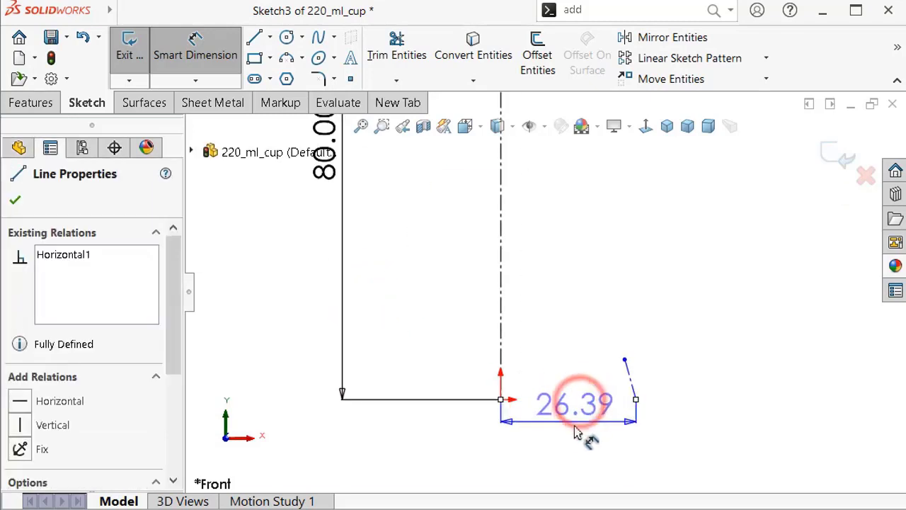
click(559, 453)
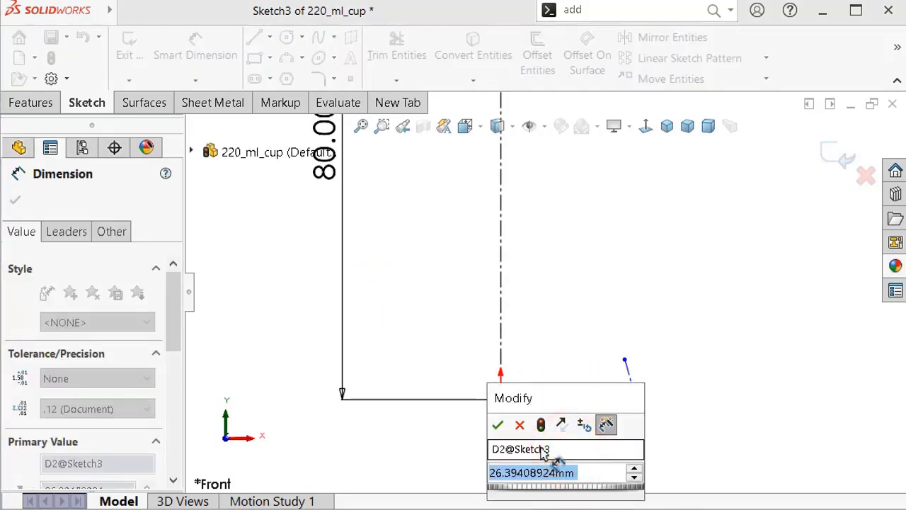
text(22)
key(Return)
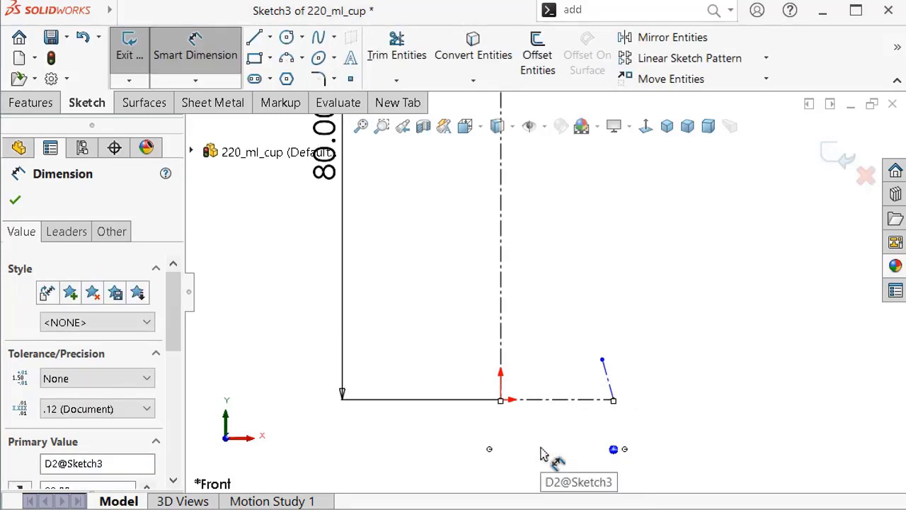
scroll(610, 398, down, 3)
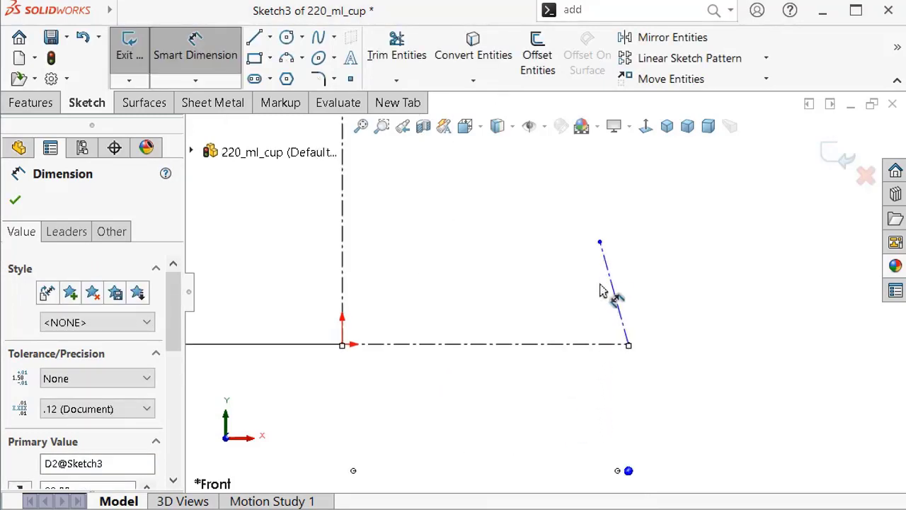
Give the slanted line a 4 mm height and an 83.75° angle to the horizontal centerline.
click(606, 269)
click(757, 311)
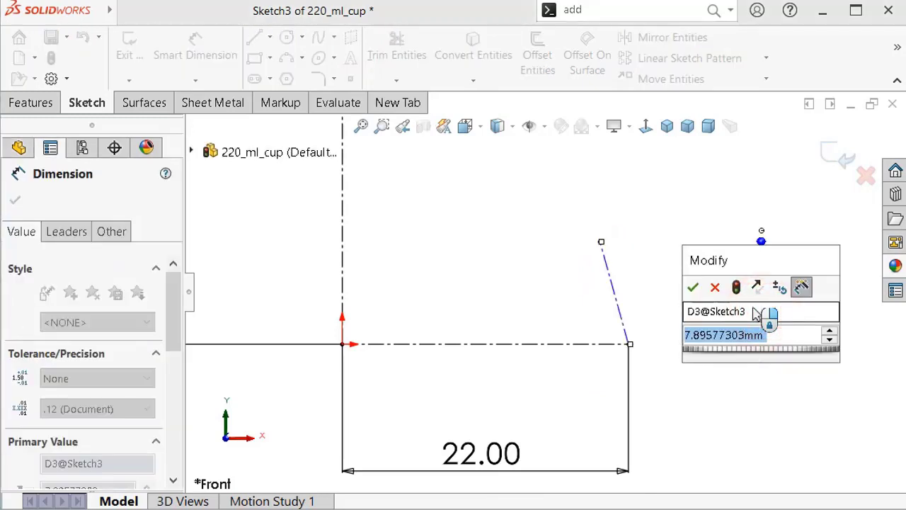
text(4)
key(Return)
scroll(676, 290, down, 3)
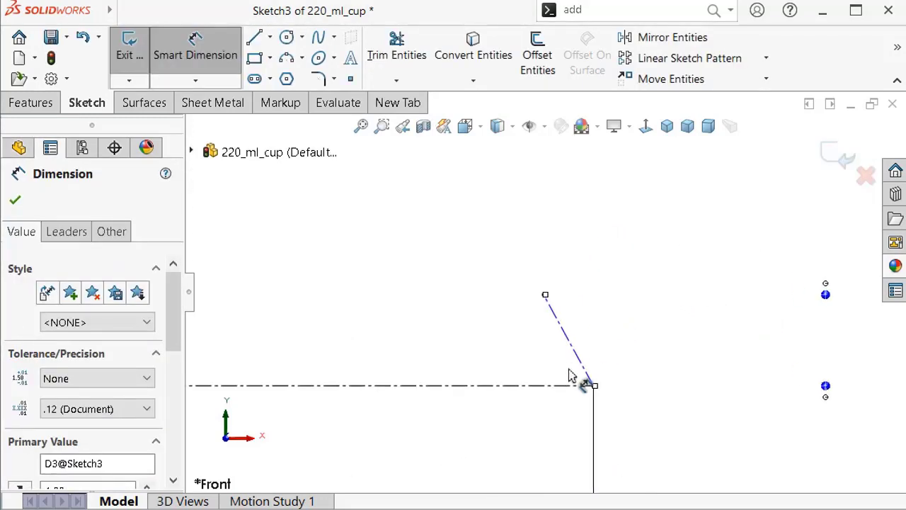
click(577, 361)
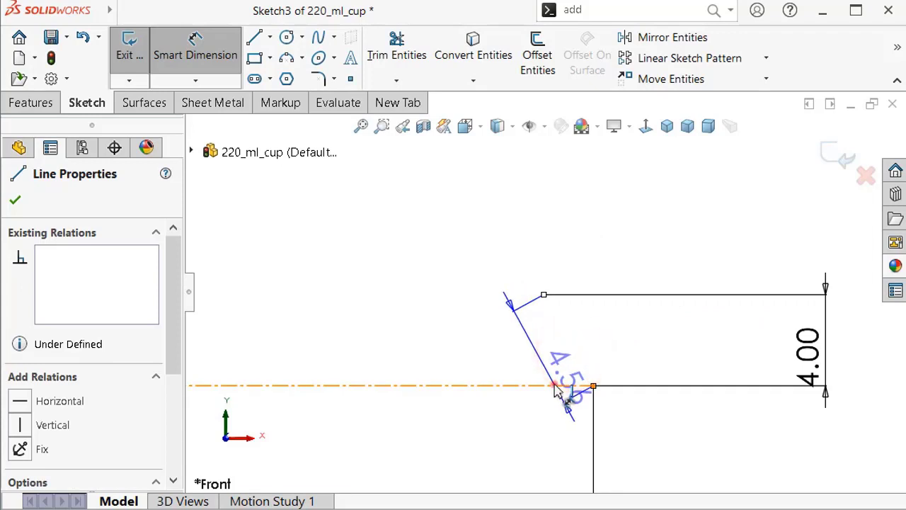
click(554, 386)
click(514, 359)
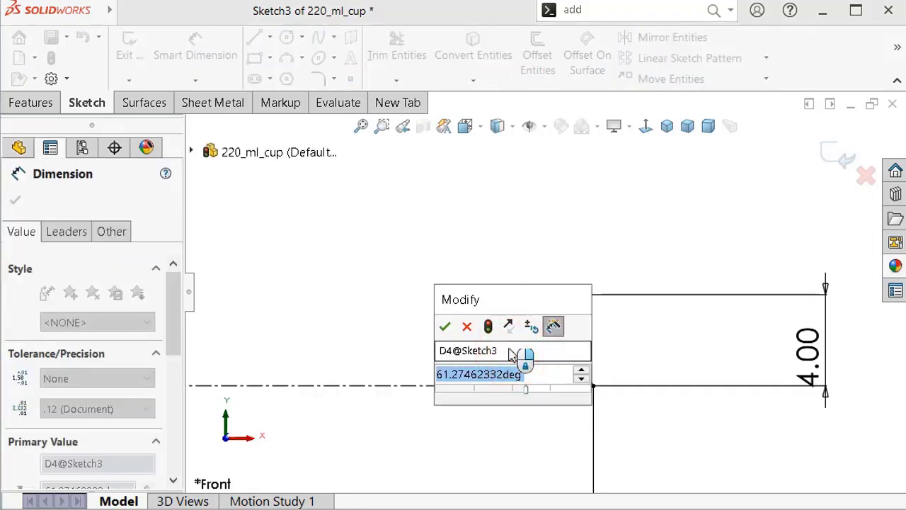
text(83.)
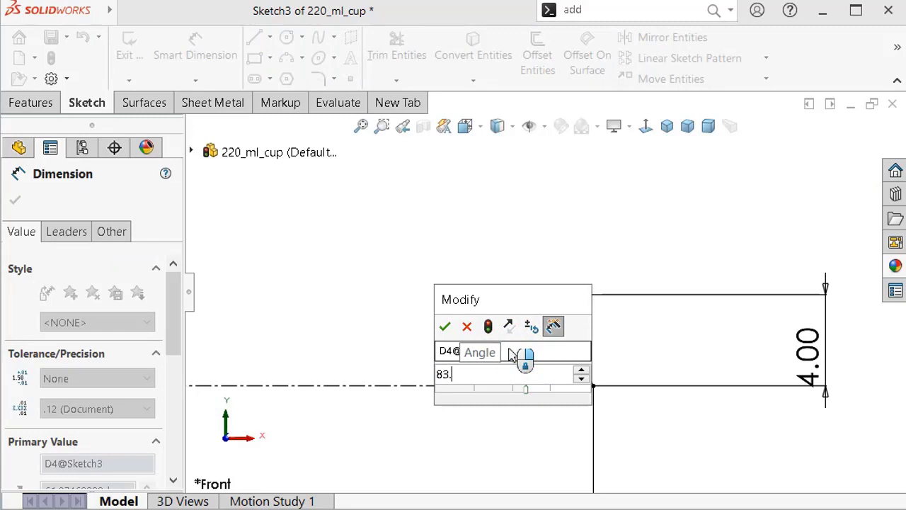
text(5)
key(Return)
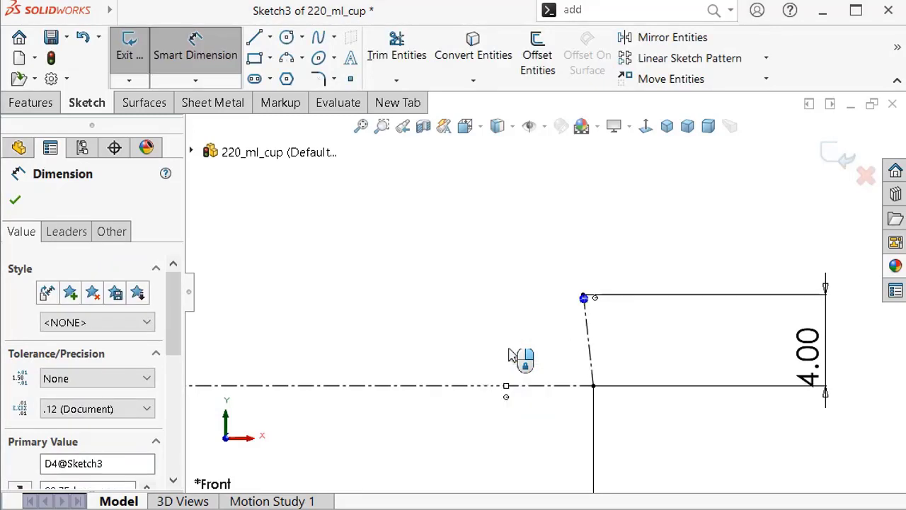
Delete the 83.75° angle dimension from the slanted line.
click(497, 315)
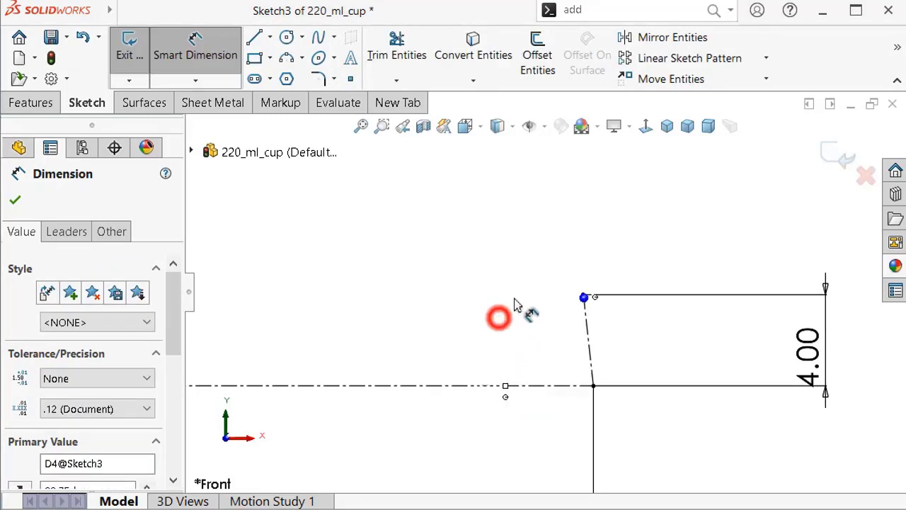
key(z)
click(624, 402)
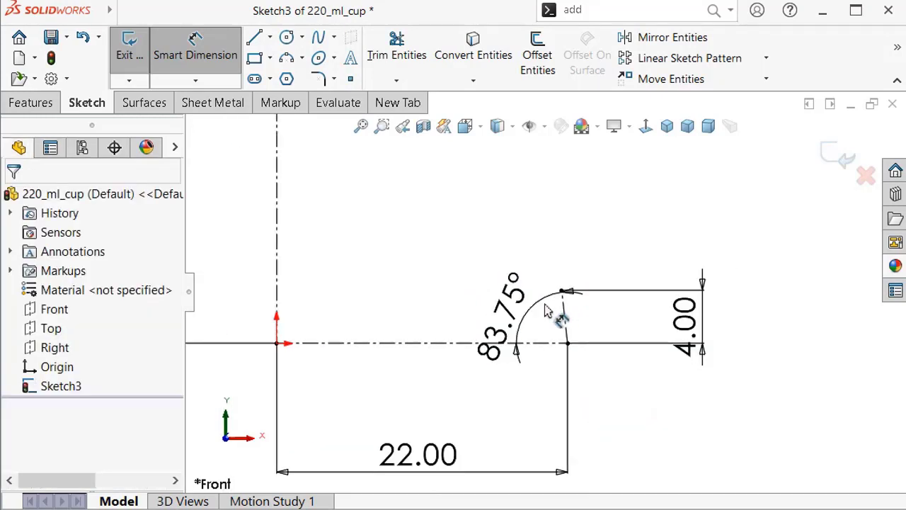
click(499, 320)
key(Delete)
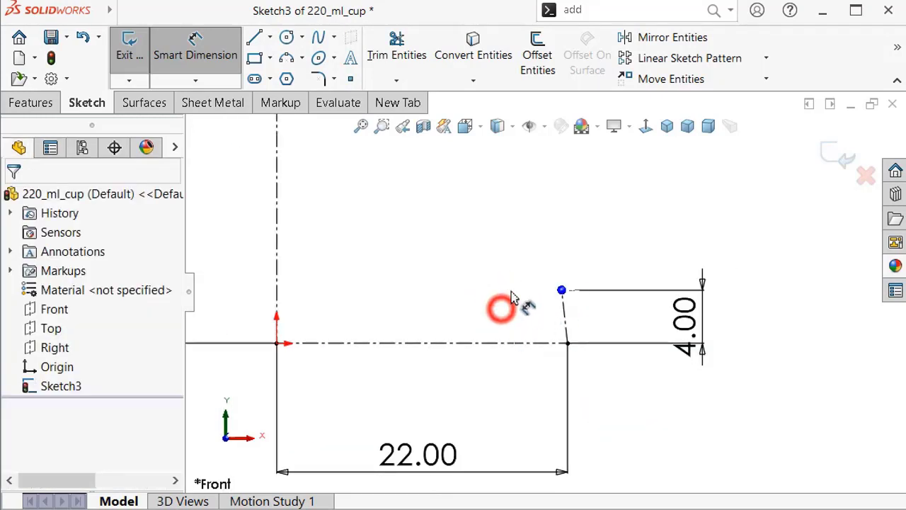
key(ctrl+z)
click(613, 415)
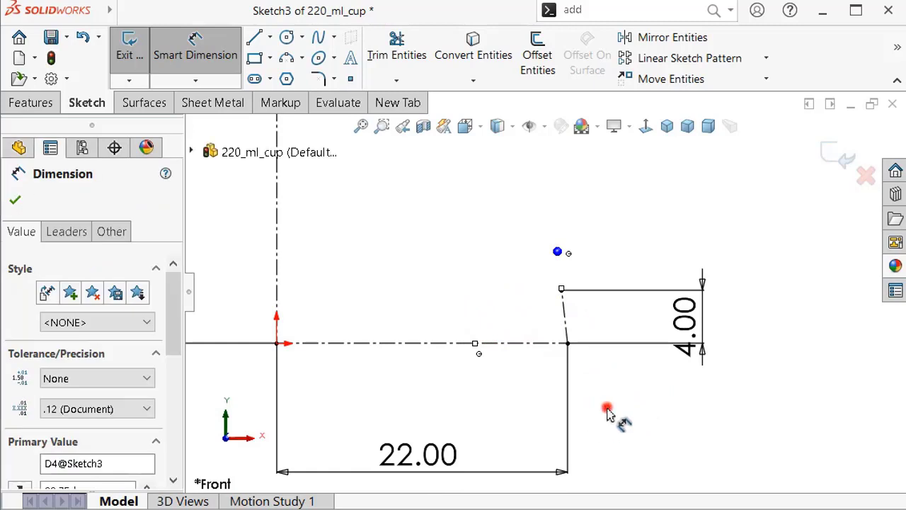
key(z)
click(513, 341)
key(Delete)
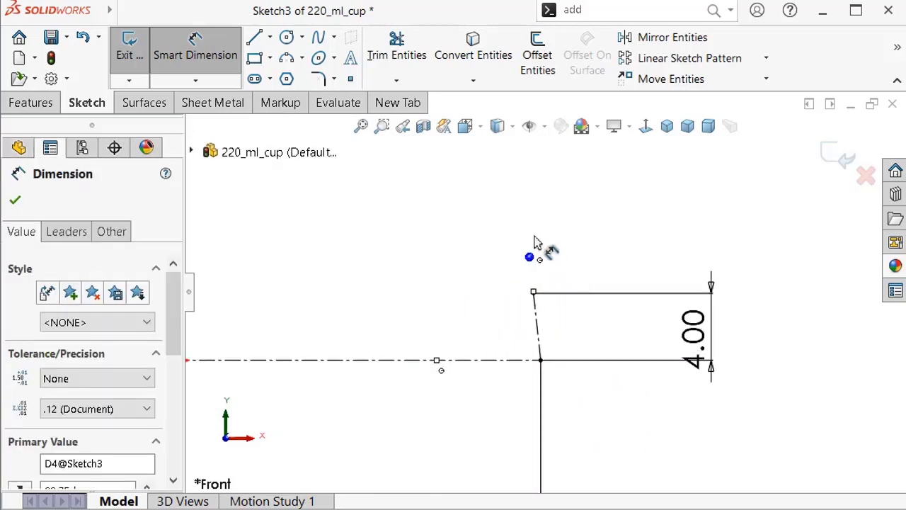
scroll(542, 252, down, 5)
Draw the slanted wall centerline up to the cup's top and a horizontal line back to the axis.
click(270, 37)
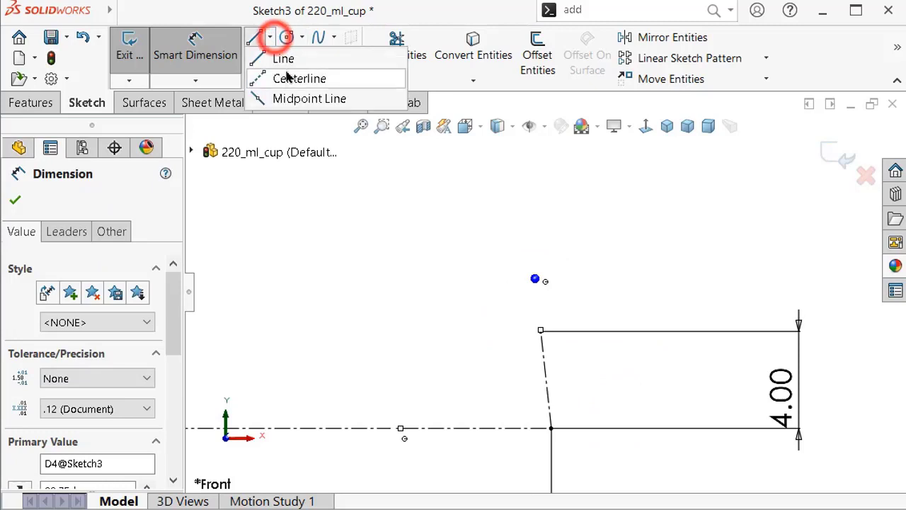
click(283, 76)
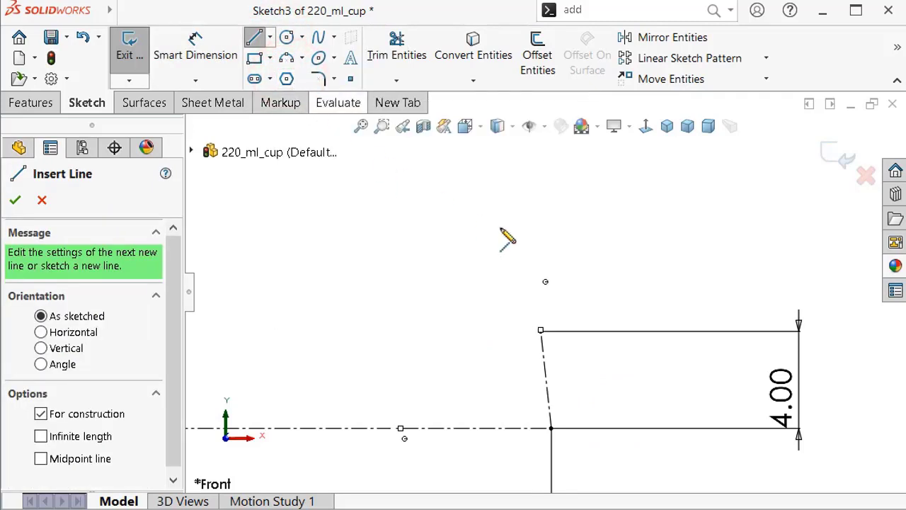
click(541, 332)
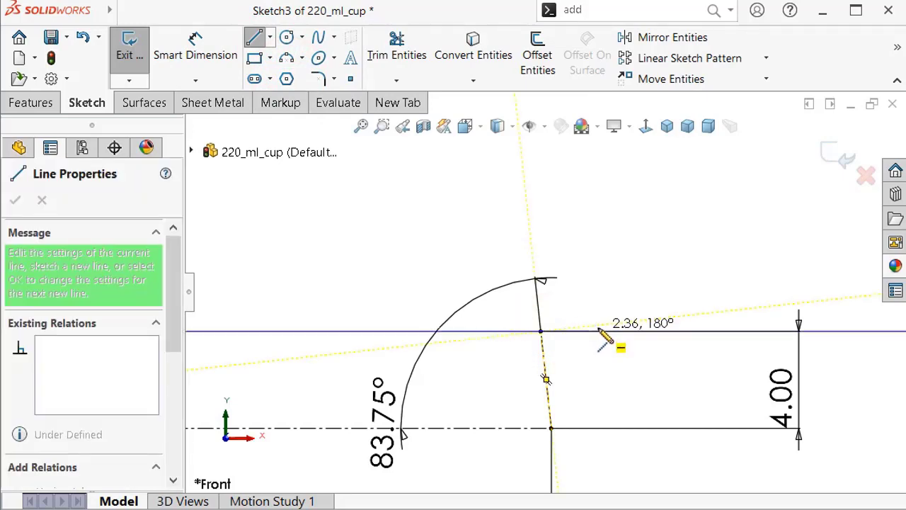
click(601, 332)
scroll(630, 283, up, 2)
scroll(616, 255, up, 4)
scroll(556, 212, up, 3)
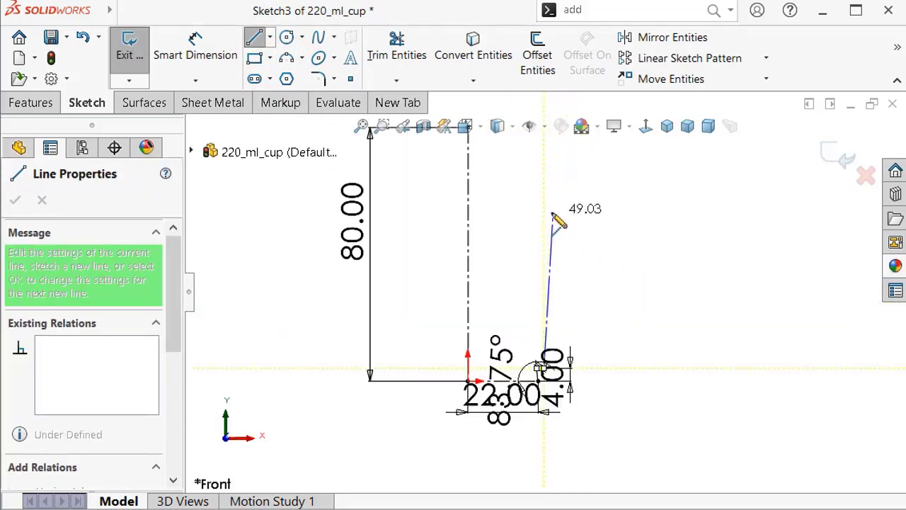
scroll(556, 198, down, 3)
scroll(567, 198, down, 2)
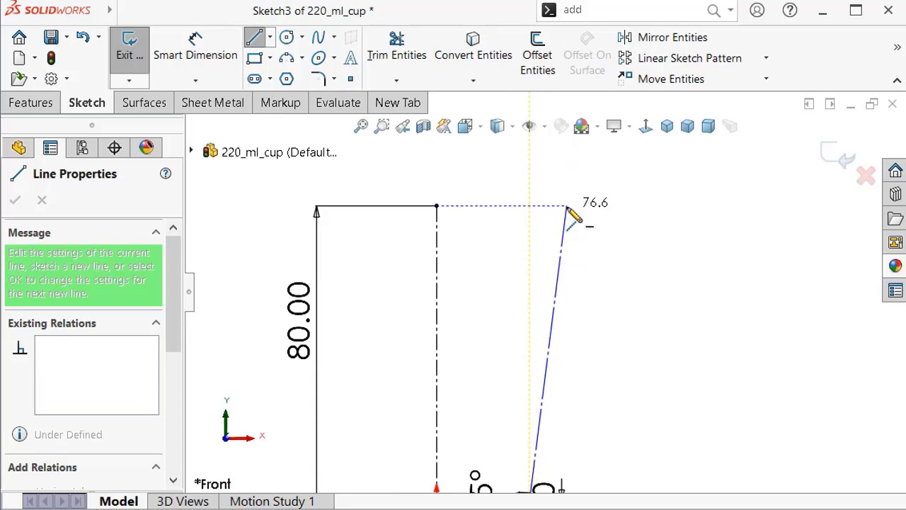
click(567, 206)
click(436, 206)
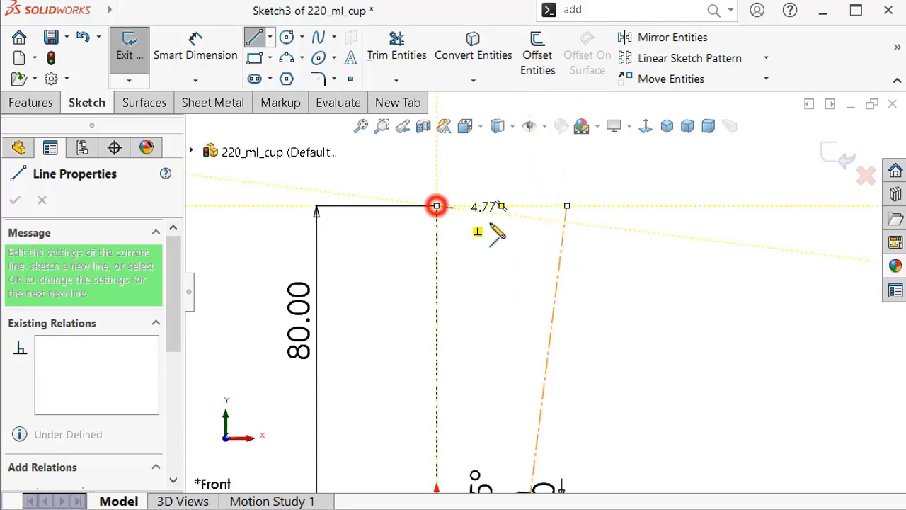
Finish the construction line chain and exit Sketch3.
double_click(643, 271)
scroll(623, 346, up, 1)
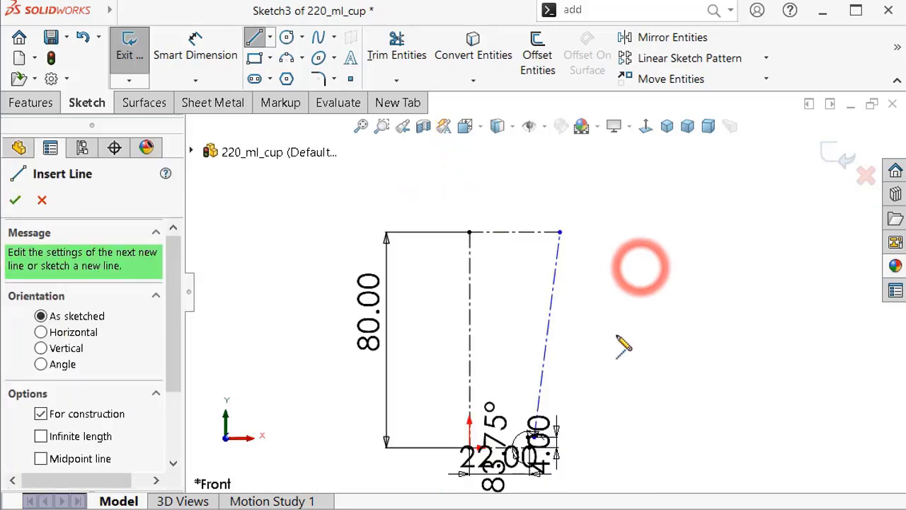
scroll(526, 395, down, 2)
scroll(471, 390, down, 2)
scroll(513, 388, down, 2)
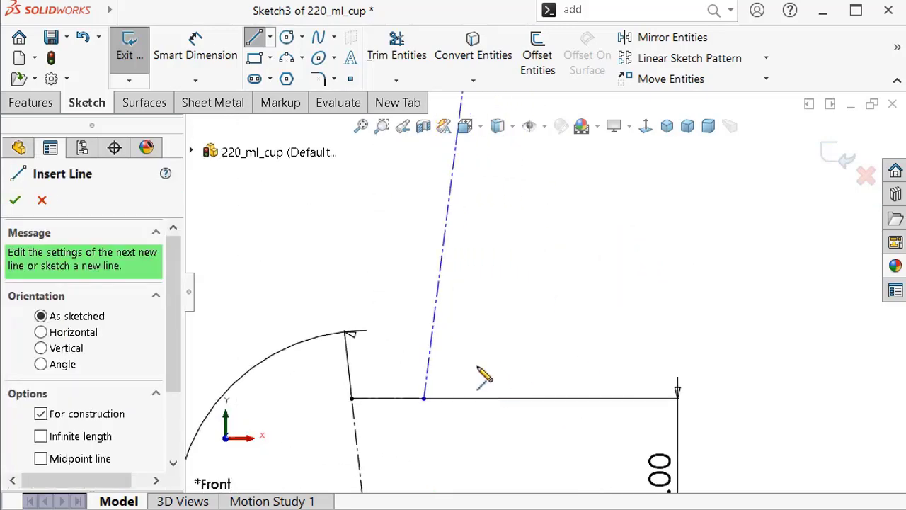
click(130, 42)
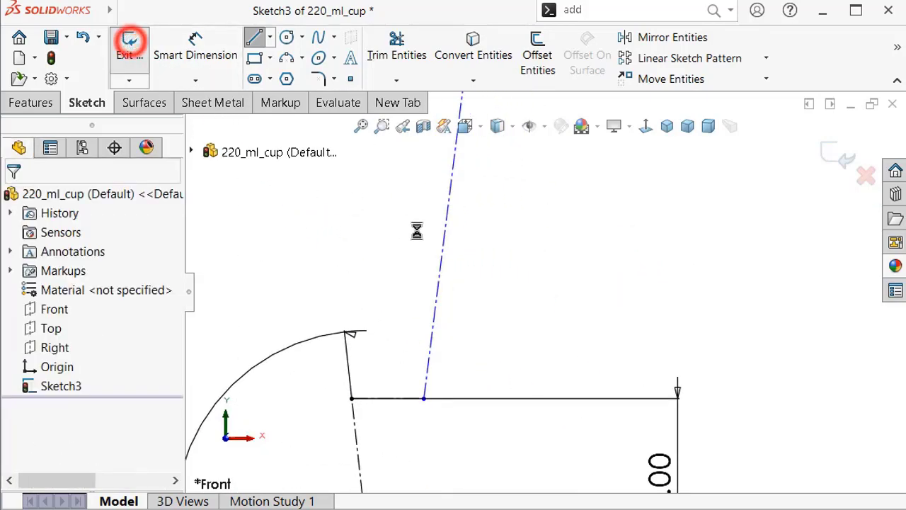
Reopen Sketch3 for editing from the design tree and delete a selected sketch item.
click(85, 383)
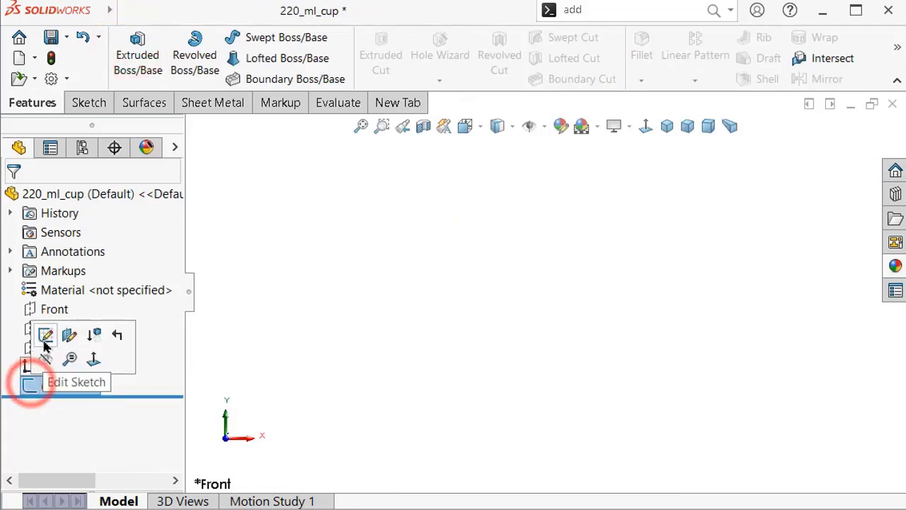
click(41, 333)
click(561, 301)
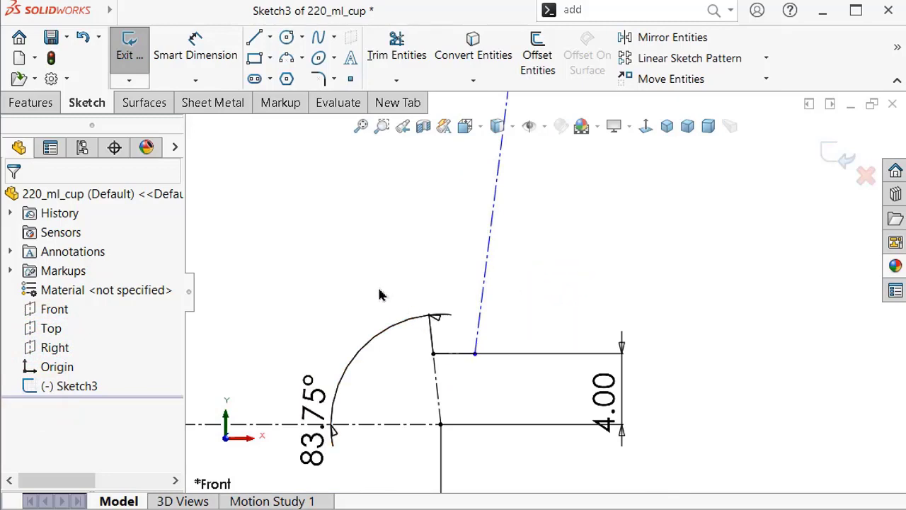
click(434, 317)
key(Delete)
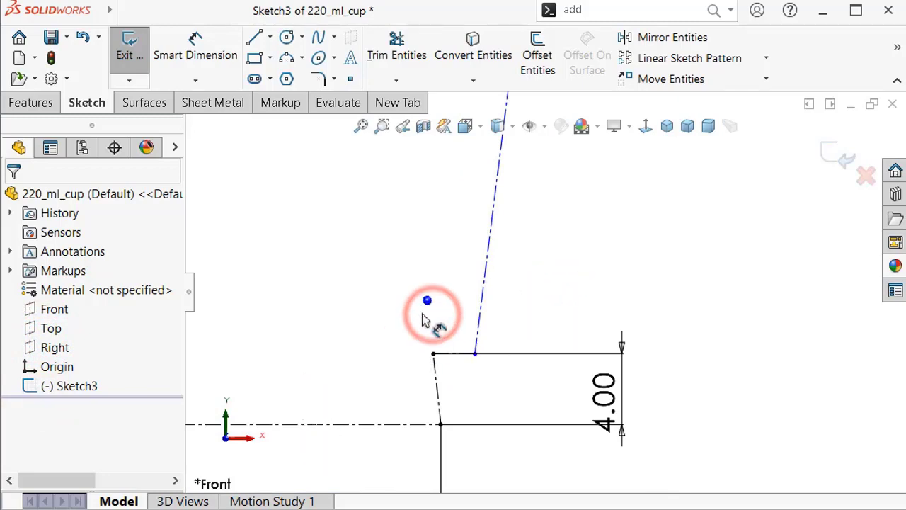
click(319, 310)
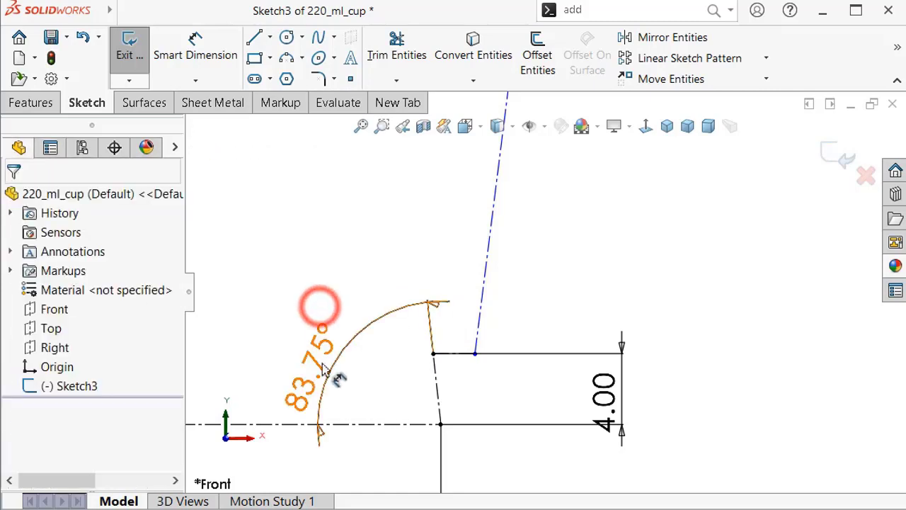
click(320, 360)
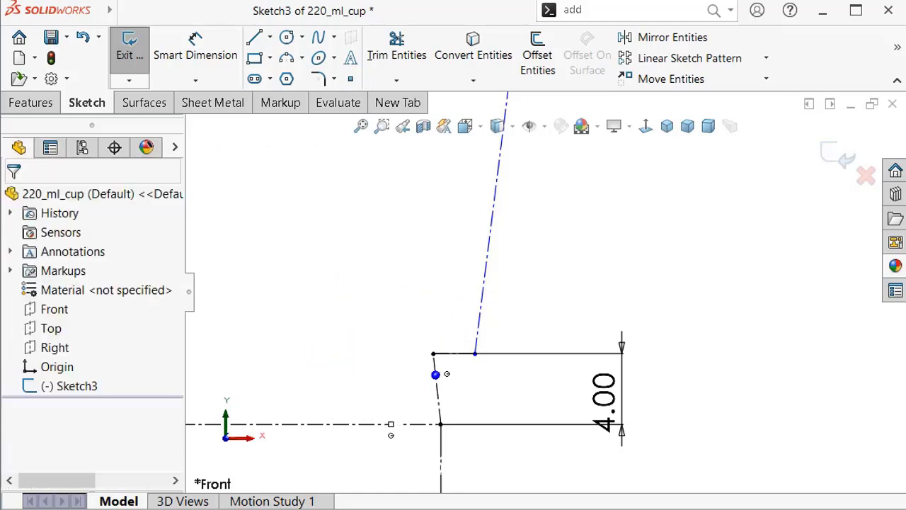
click(350, 300)
scroll(429, 344, down, 2)
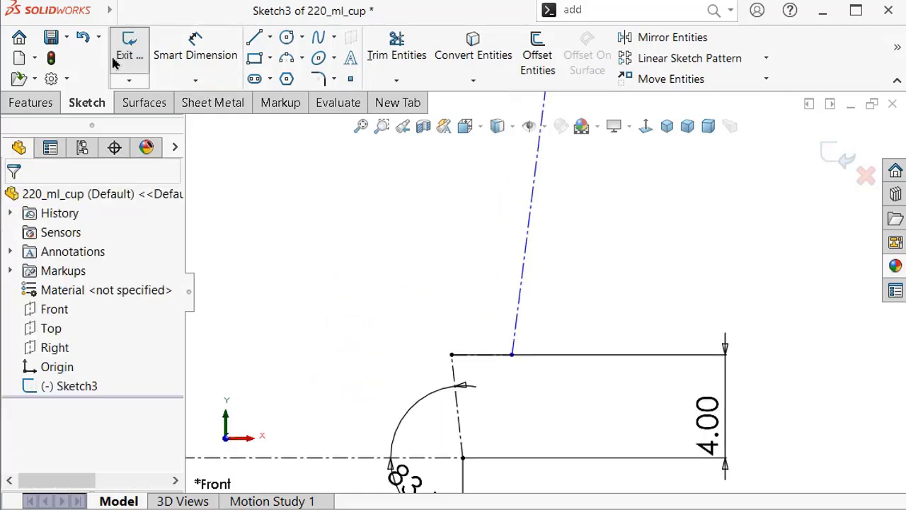
Dimension the short step line to 1.00 mm.
click(203, 54)
click(478, 355)
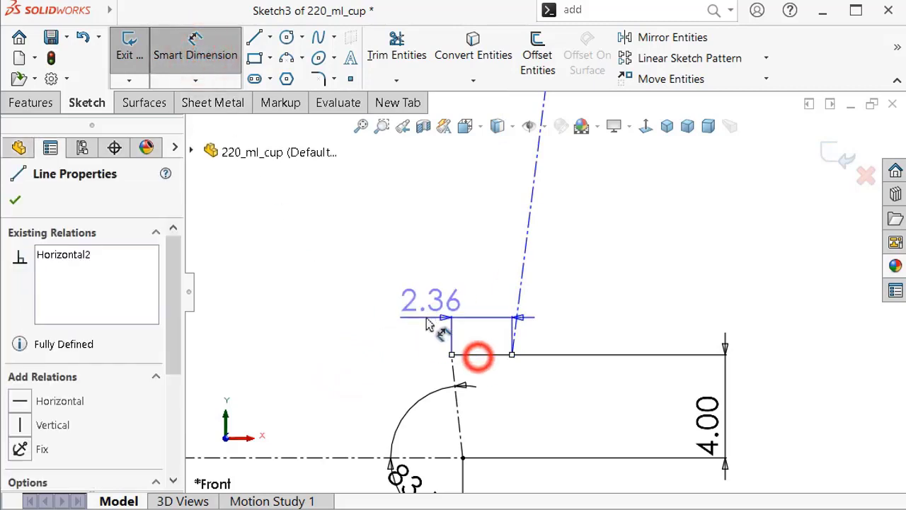
click(354, 323)
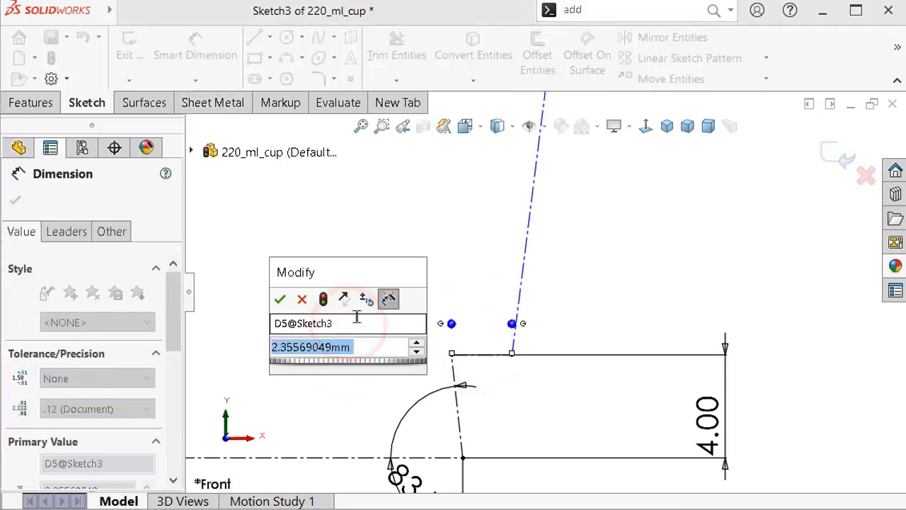
text(1)
key(Return)
click(310, 322)
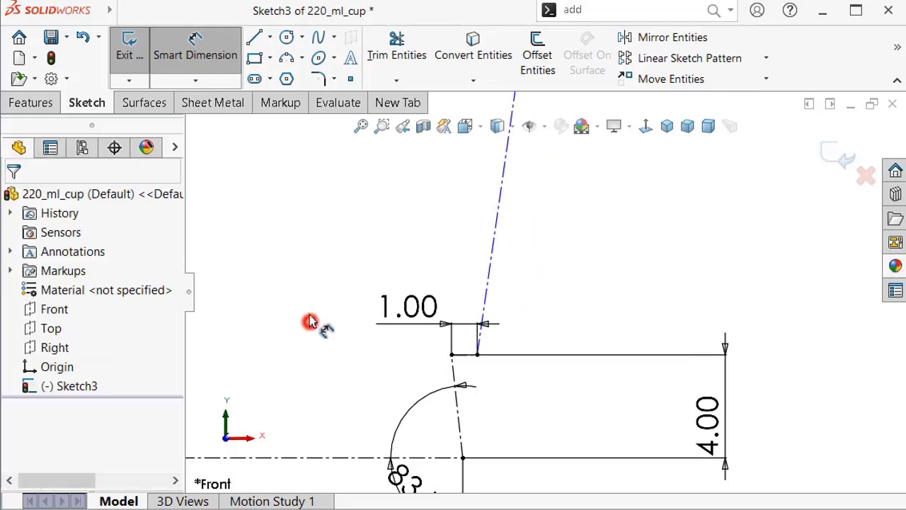
scroll(418, 276, up, 1)
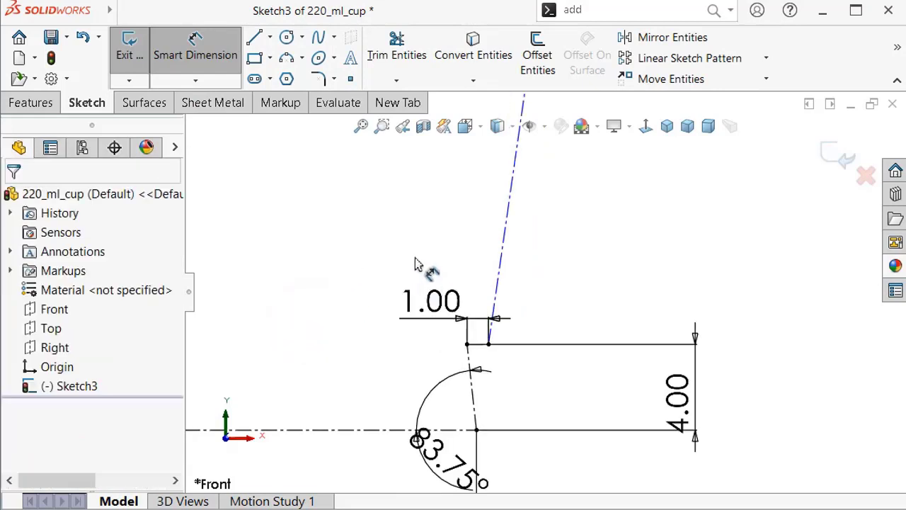
scroll(409, 247, down, 2)
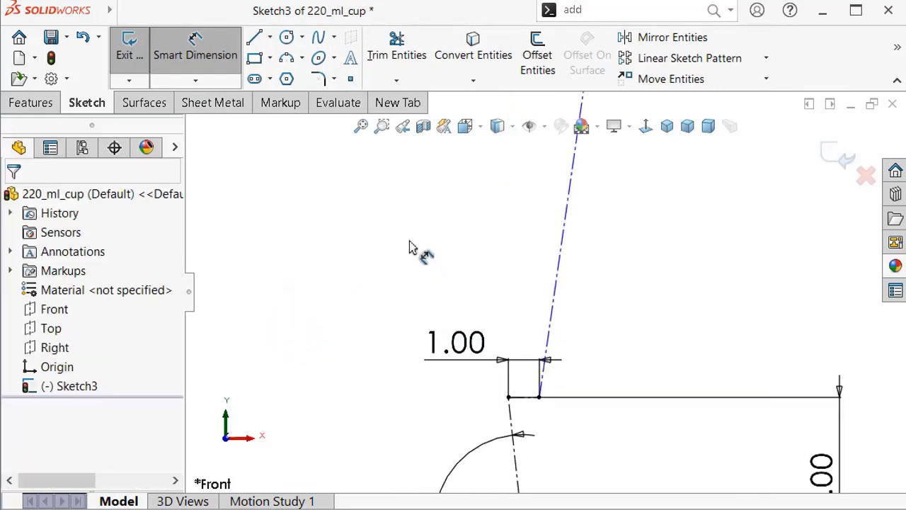
Set the angle between the step line and the slanted wall line to 98°.
click(521, 397)
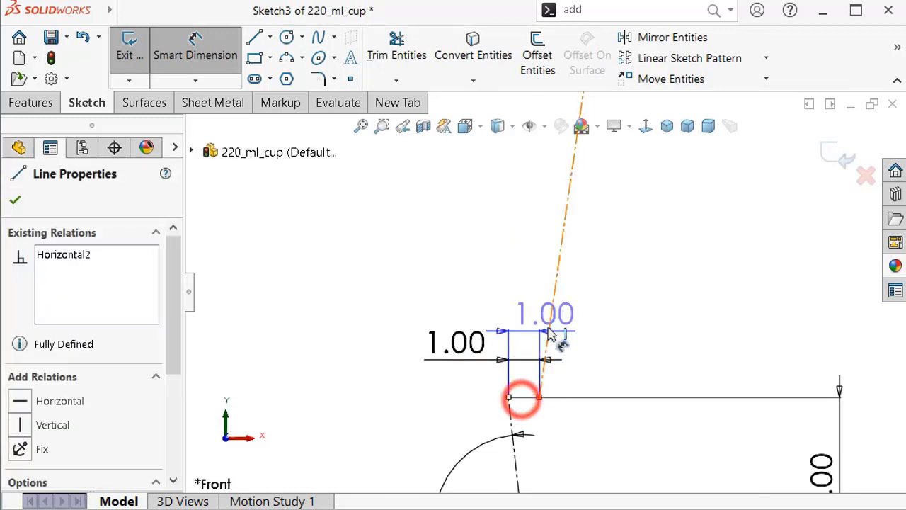
click(551, 320)
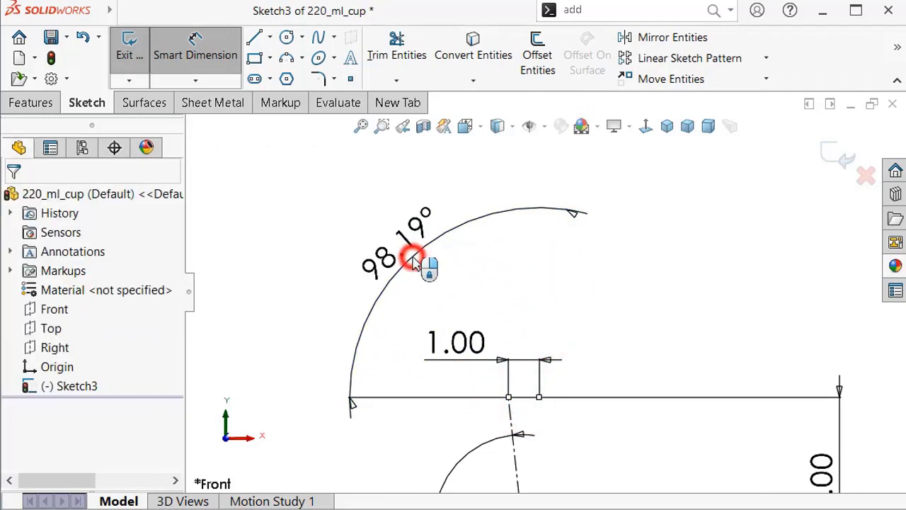
double_click(415, 256)
text(98)
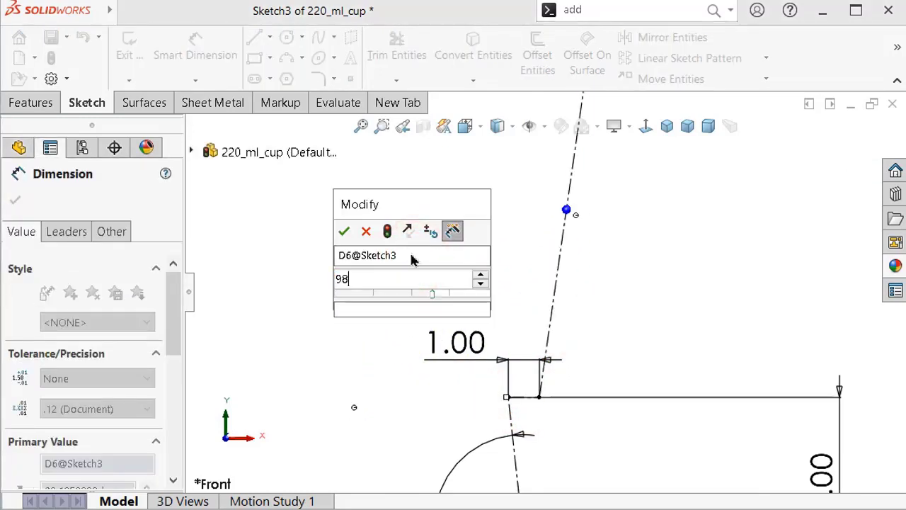
key(Return)
click(318, 282)
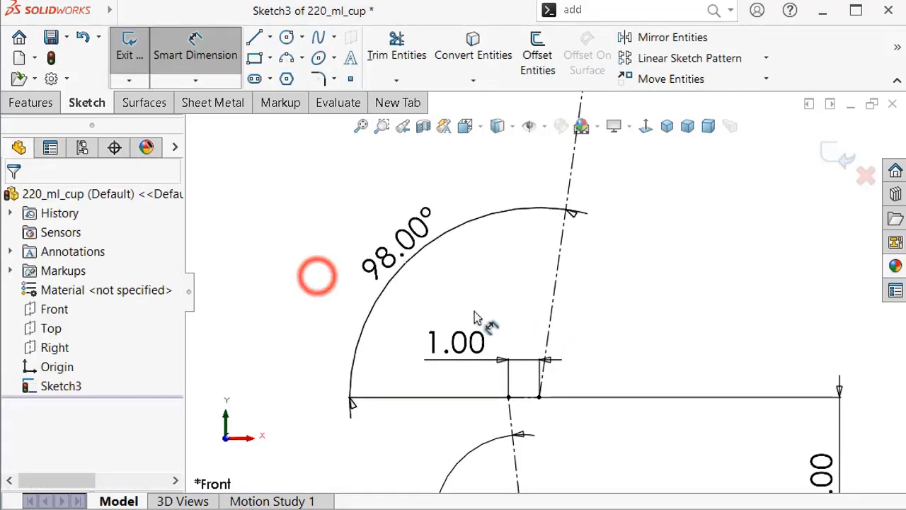
scroll(572, 241, up, 5)
scroll(572, 214, up, 3)
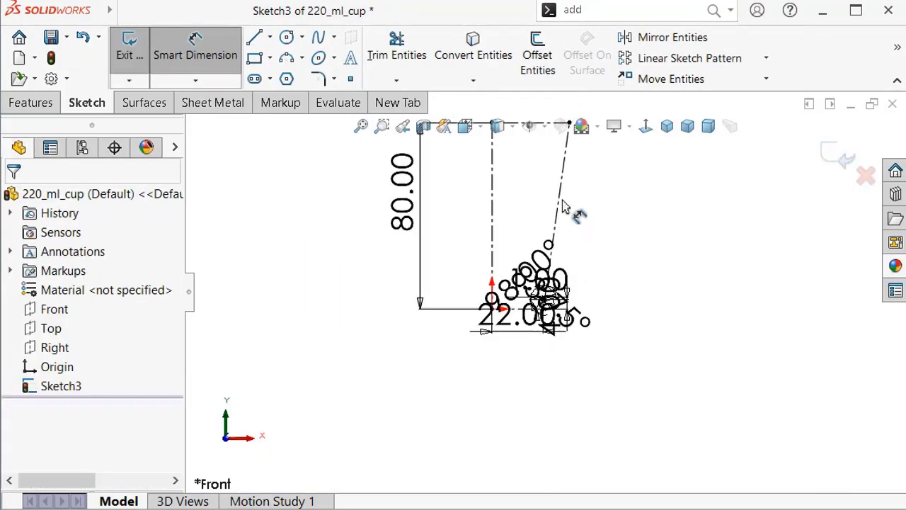
scroll(559, 192, down, 3)
scroll(573, 187, down, 2)
scroll(575, 178, down, 2)
scroll(575, 177, down, 2)
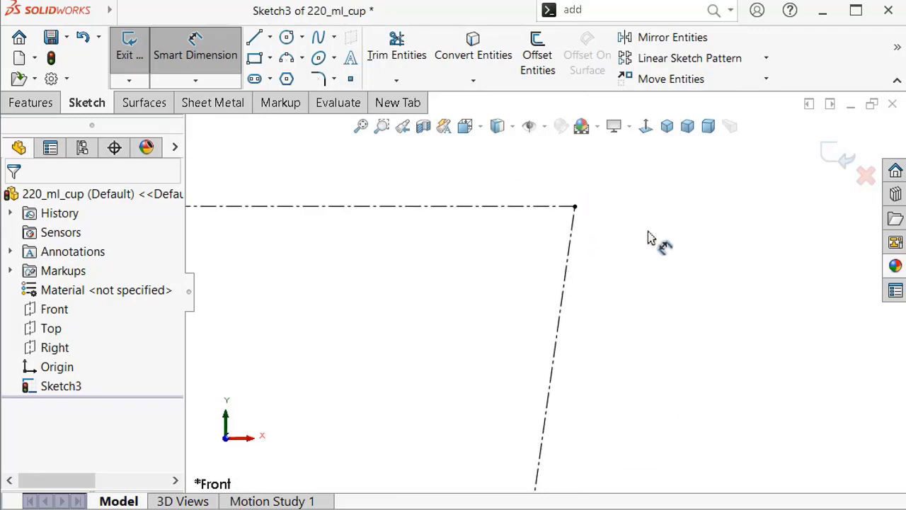
Draw a circle touching the slanted wall near its top corner and a centerline from the corner to it.
click(287, 38)
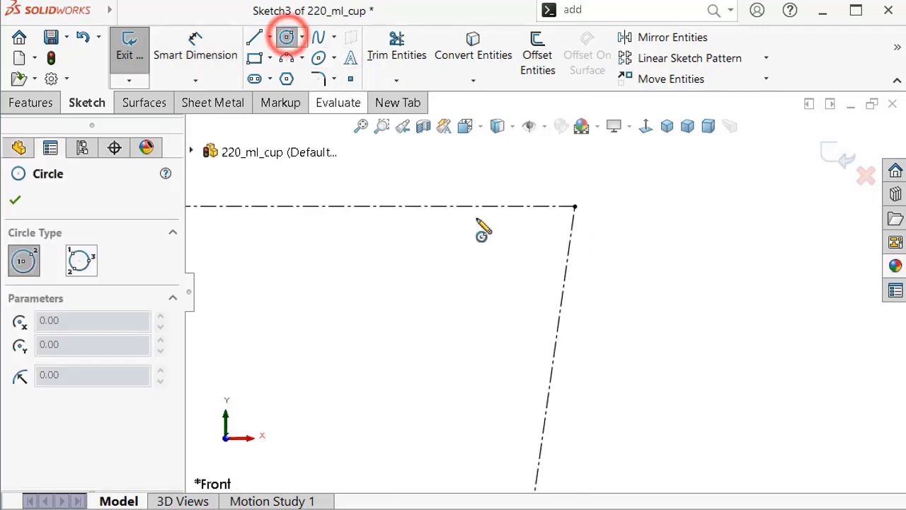
click(623, 271)
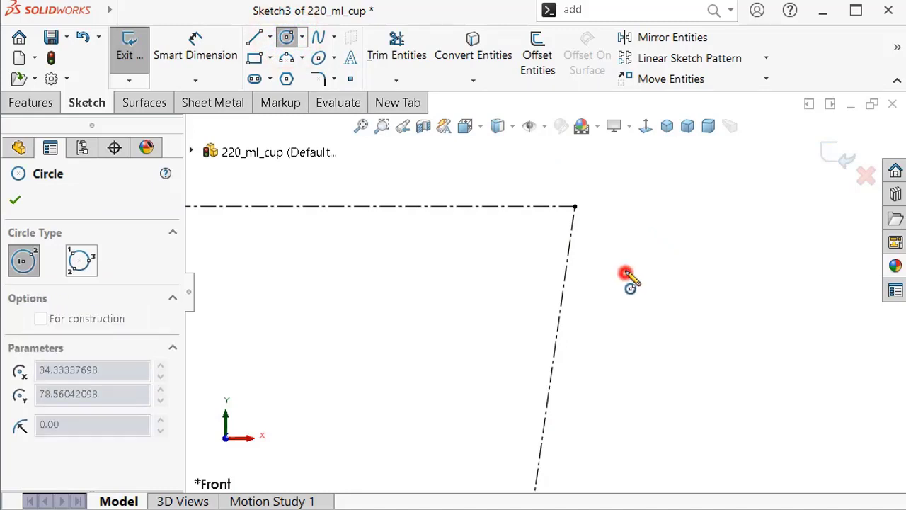
click(570, 249)
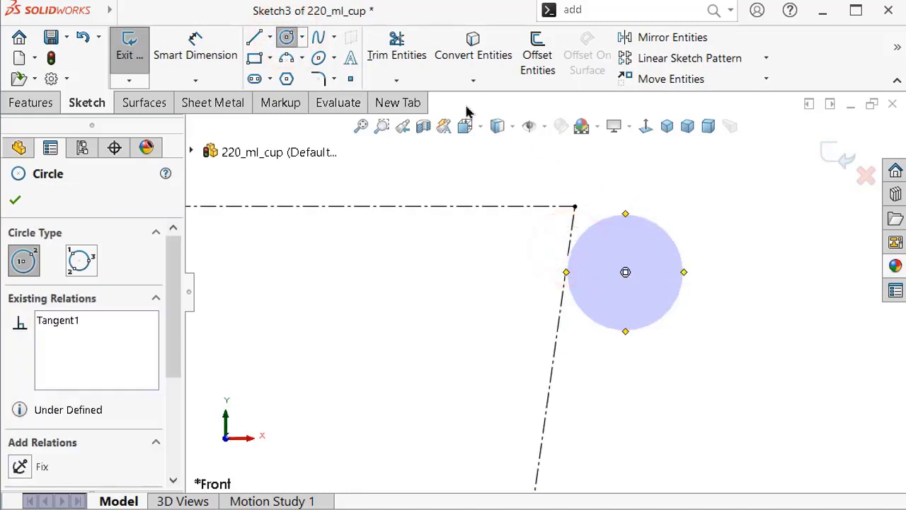
click(271, 41)
click(271, 42)
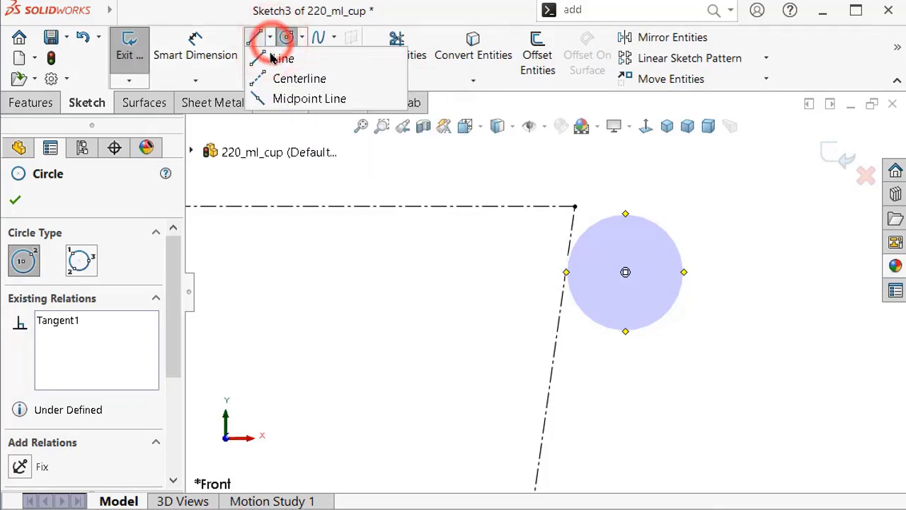
click(284, 78)
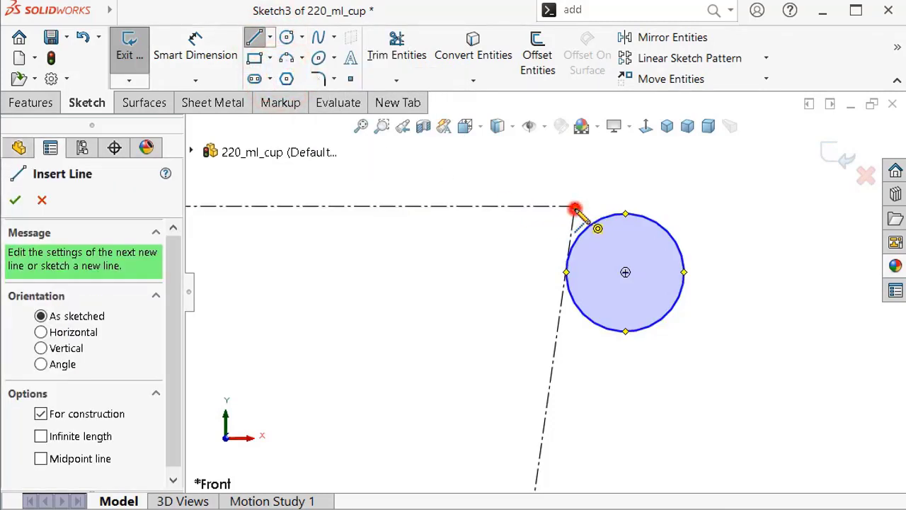
click(575, 208)
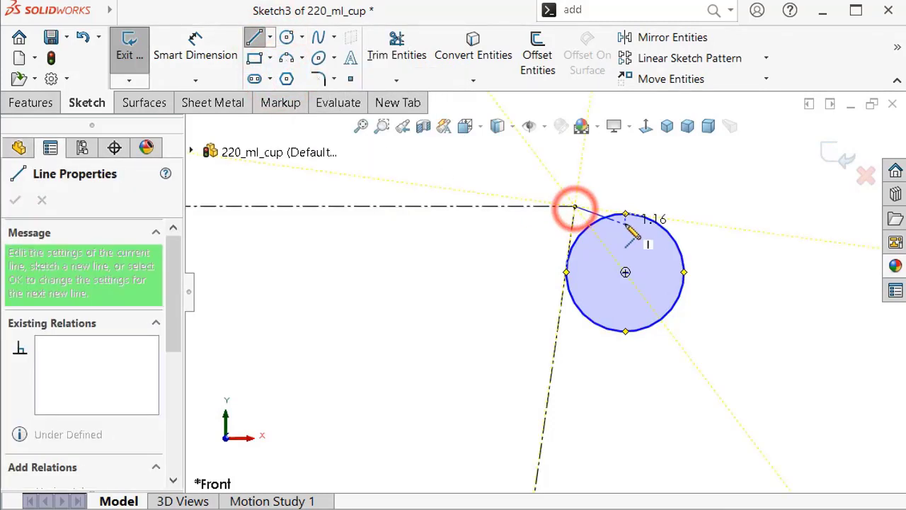
double_click(713, 203)
scroll(698, 205, down, 3)
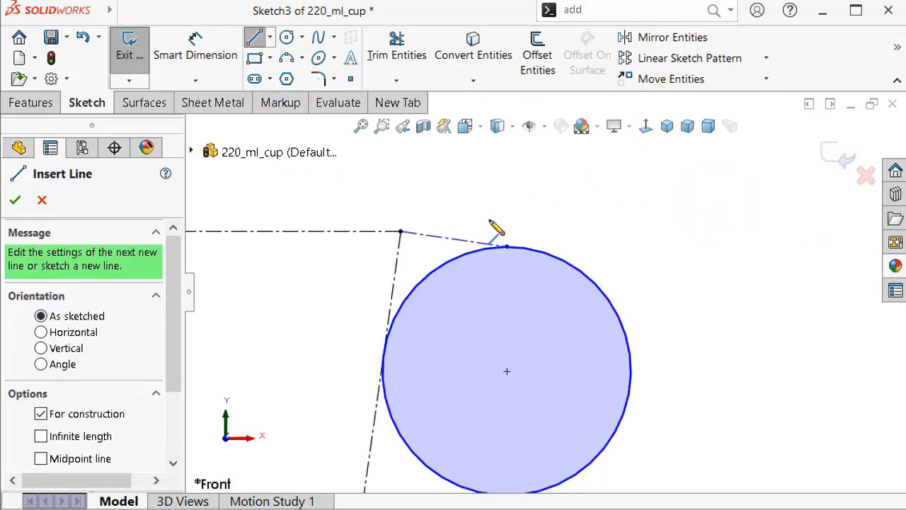
key(Escape)
Make the new centerline and top line horizontal and convert the circle to construction geometry.
click(463, 239)
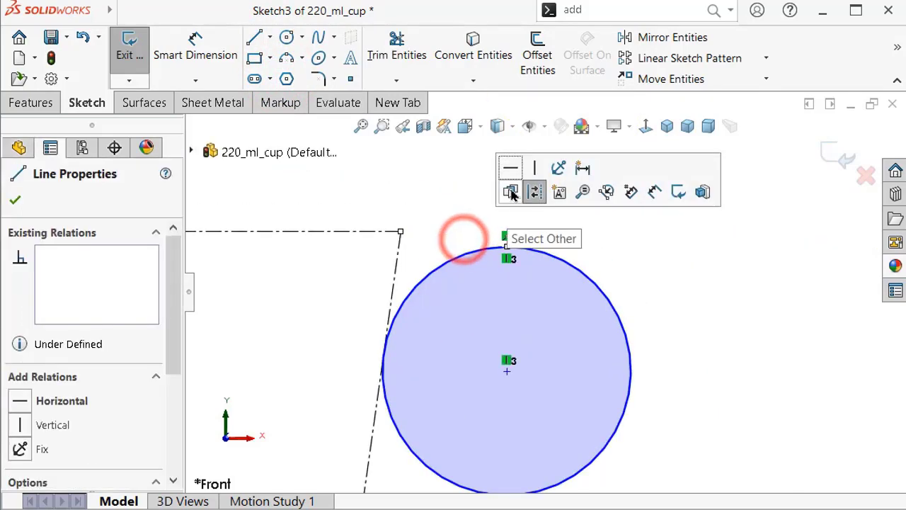
click(511, 162)
click(687, 264)
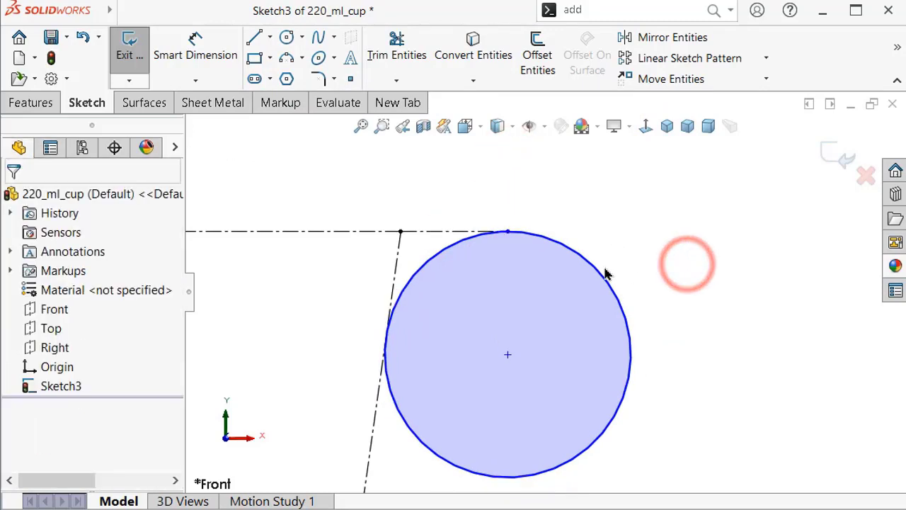
click(599, 273)
click(671, 229)
click(657, 263)
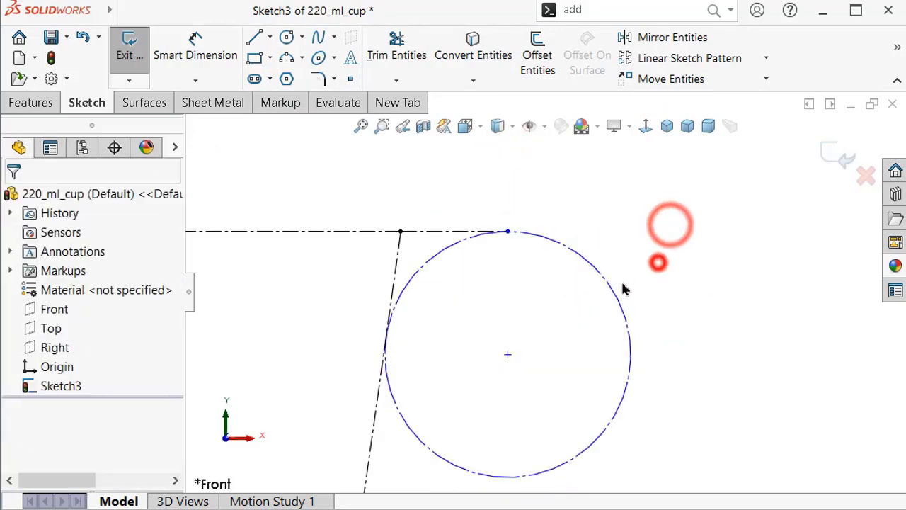
key(z)
key(z)
key(z)
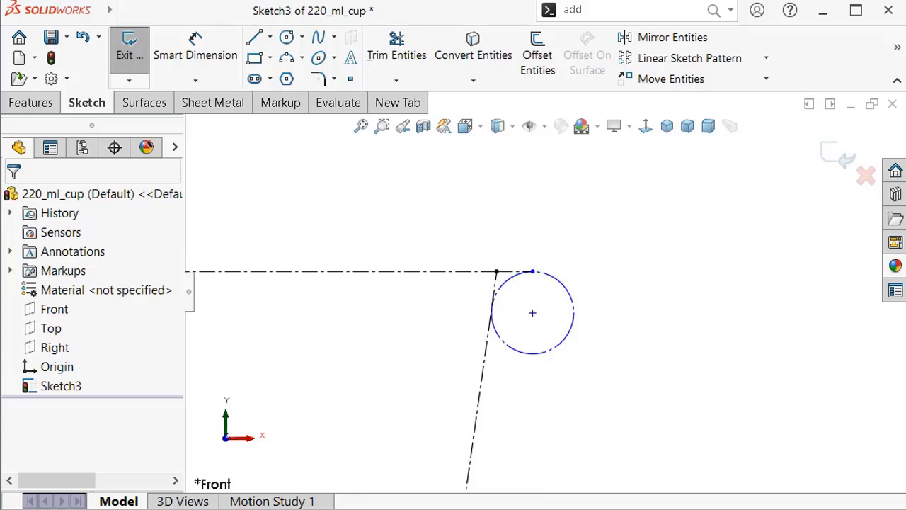
Dimension the construction circle to a 2.50 diameter.
click(572, 296)
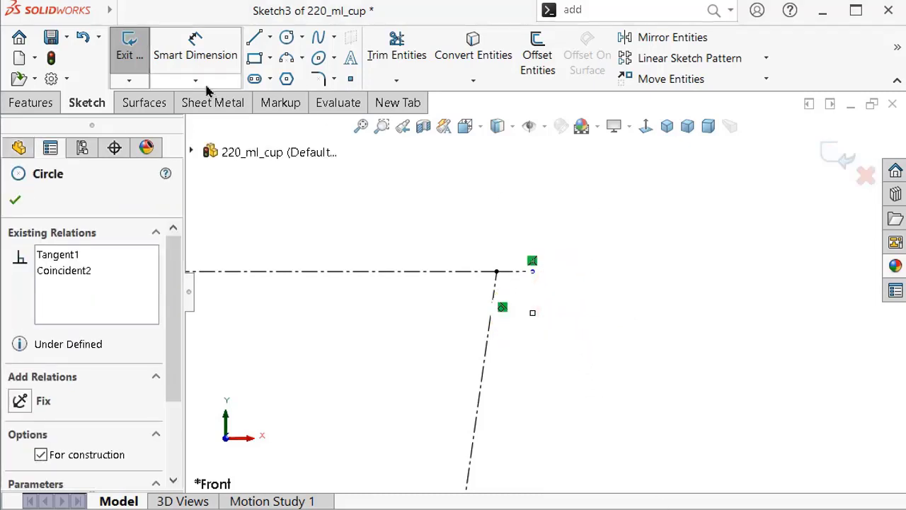
click(202, 46)
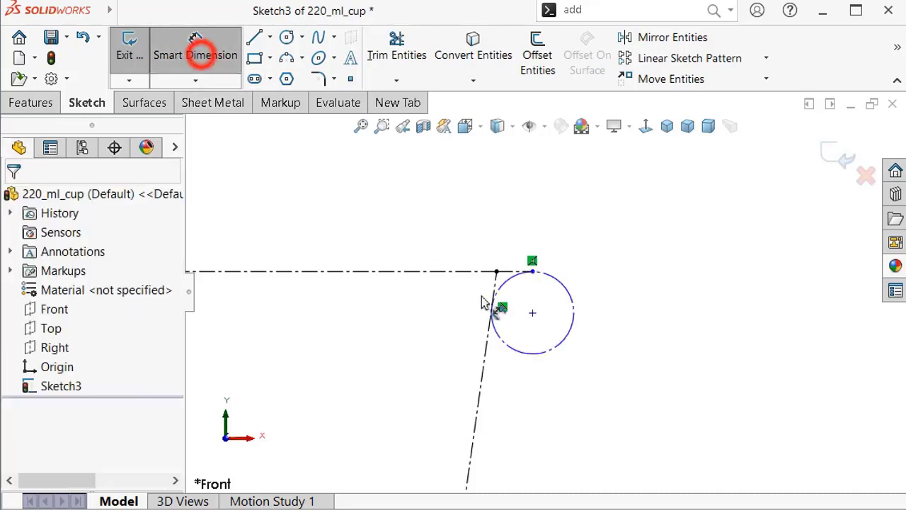
click(570, 292)
click(647, 294)
text(2.5)
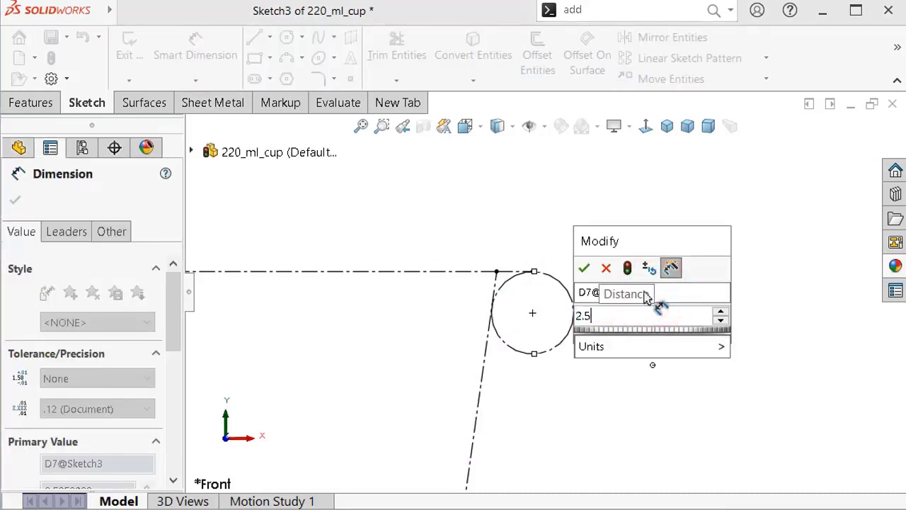
key(Return)
click(740, 297)
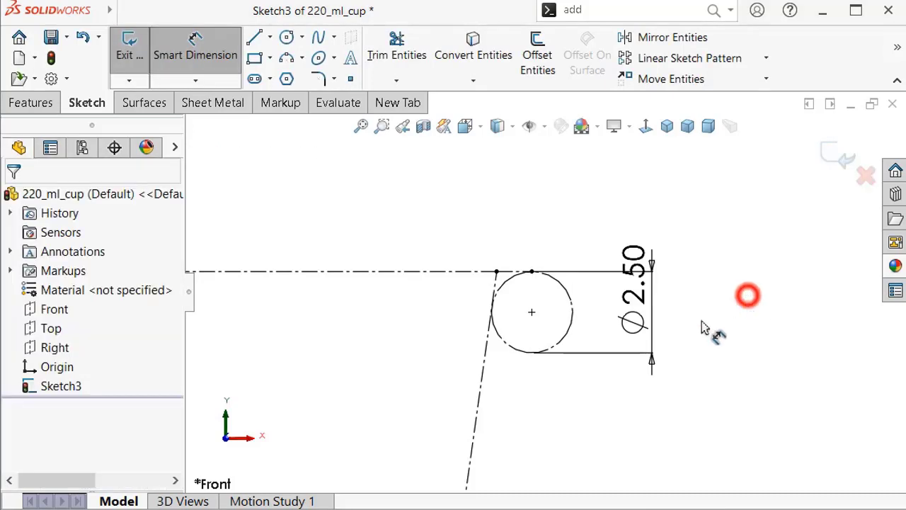
scroll(538, 306, down, 2)
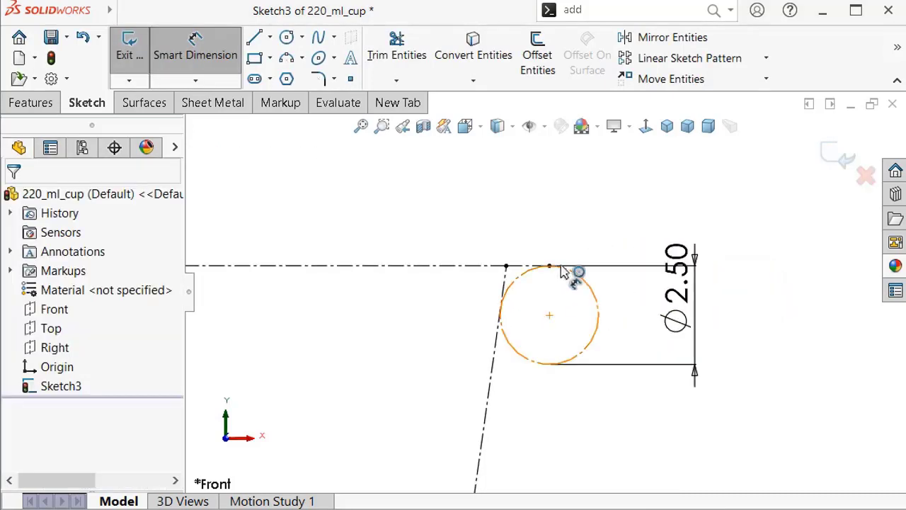
Draw a vertical centerline through the circle from its top to its bottom.
click(270, 37)
click(272, 74)
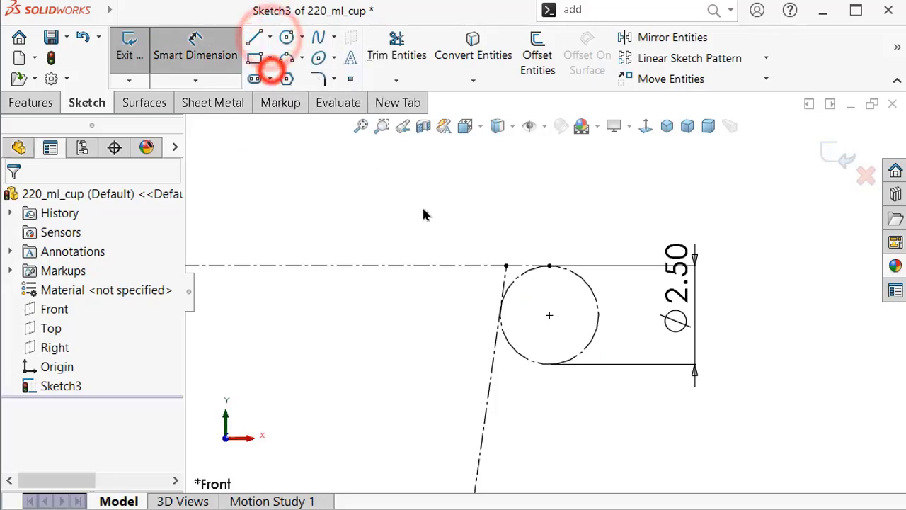
click(549, 267)
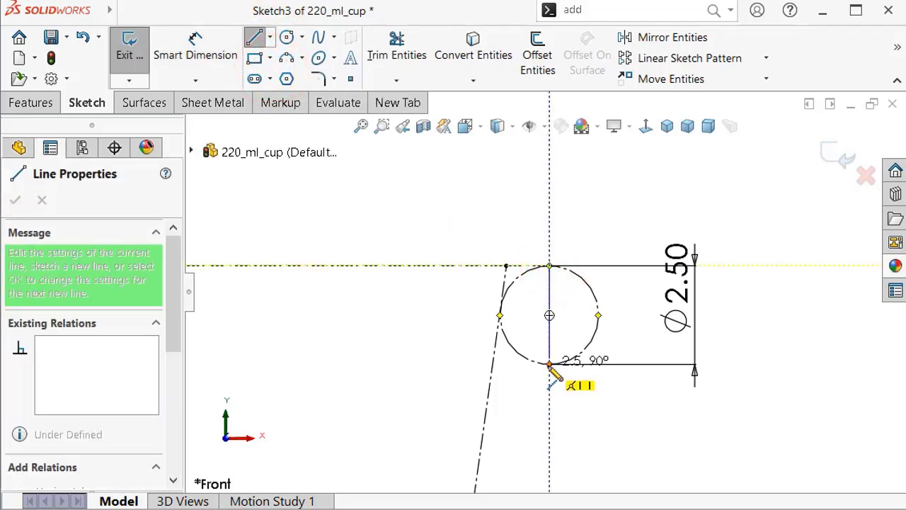
click(550, 365)
right_click(582, 402)
click(613, 416)
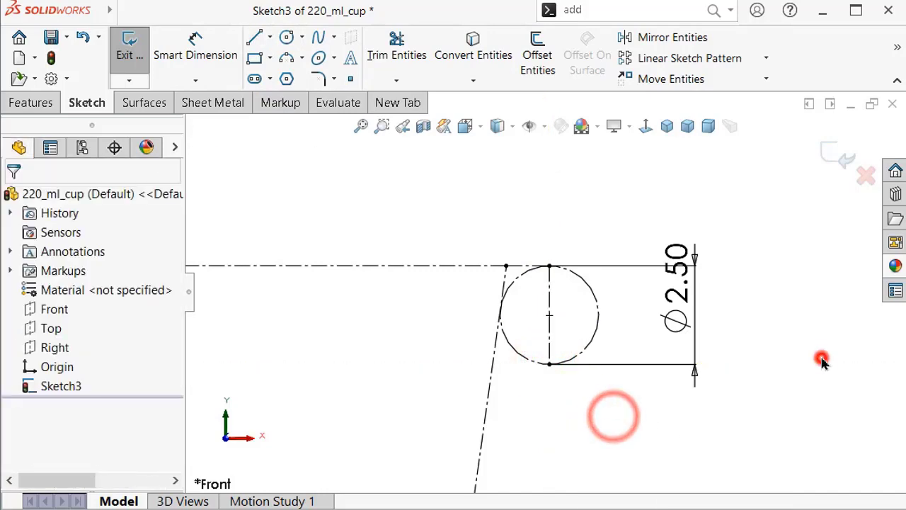
Zoom in on the cup base and inspect the wall step's dimensions.
scroll(560, 368, up, 3)
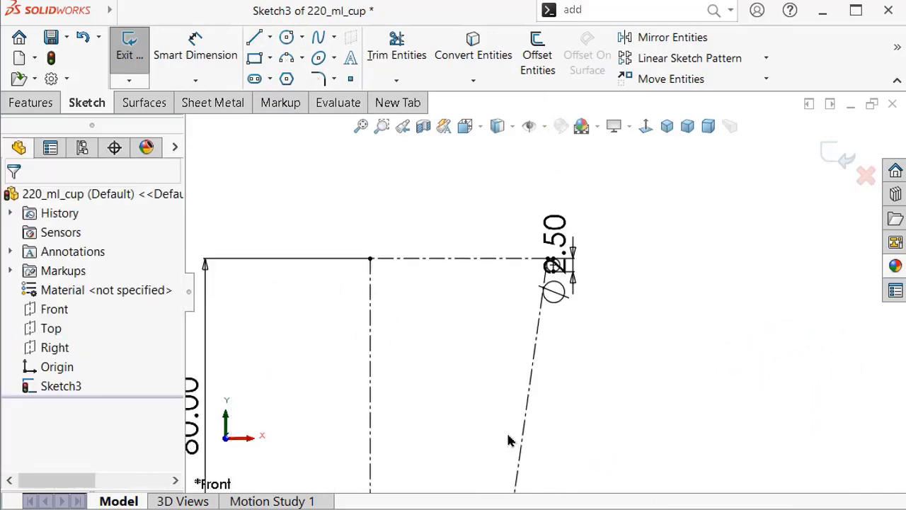
scroll(509, 440, down, 2)
scroll(512, 449, up, 3)
scroll(516, 461, down, 3)
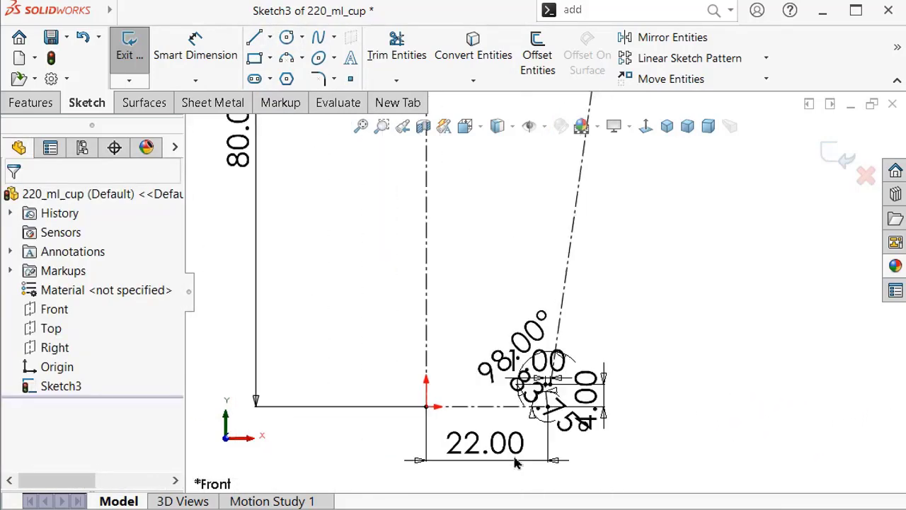
scroll(513, 397, down, 2)
scroll(574, 338, down, 3)
scroll(574, 338, down, 1)
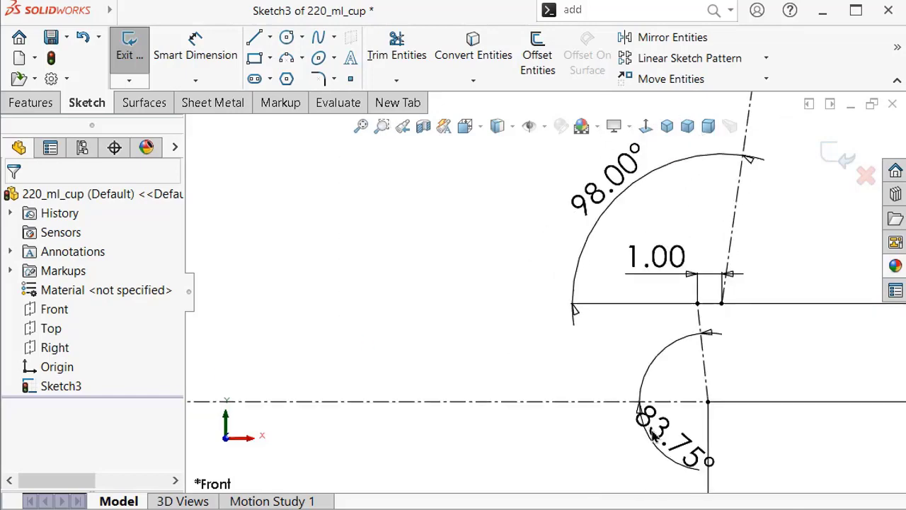
click(772, 444)
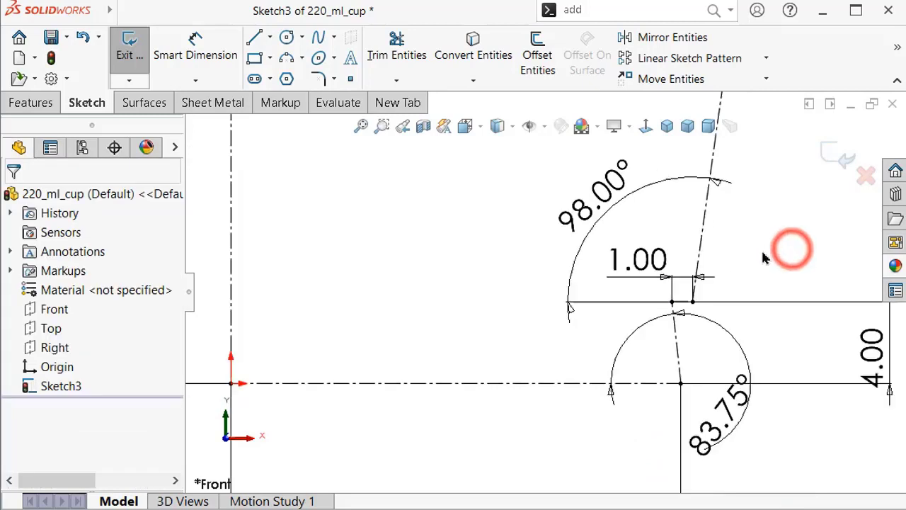
click(594, 212)
key(Delete)
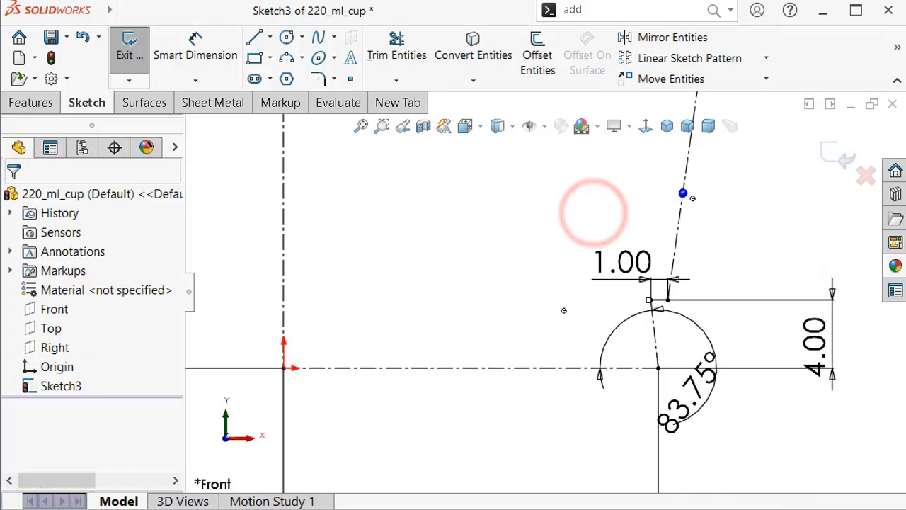
click(471, 207)
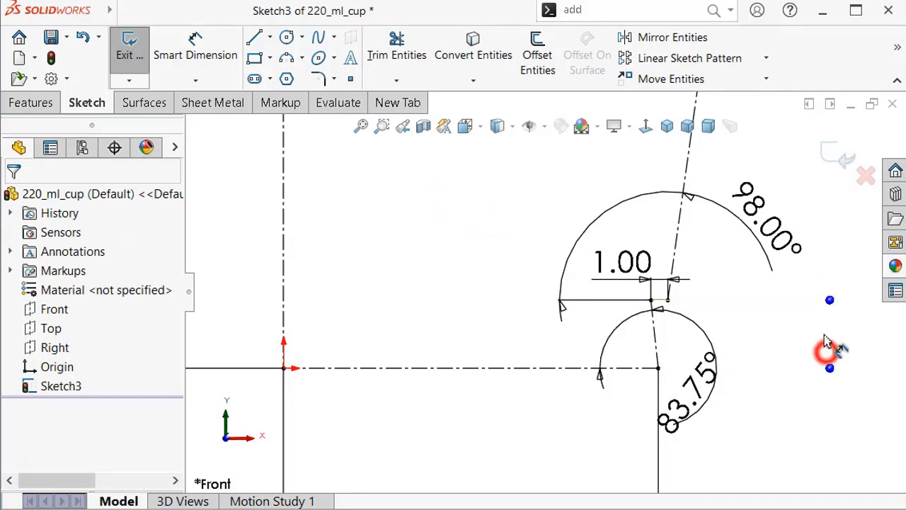
Drag the 4.00 step-height dimension text closer to the bottom step.
drag(831, 370, 820, 348)
click(803, 419)
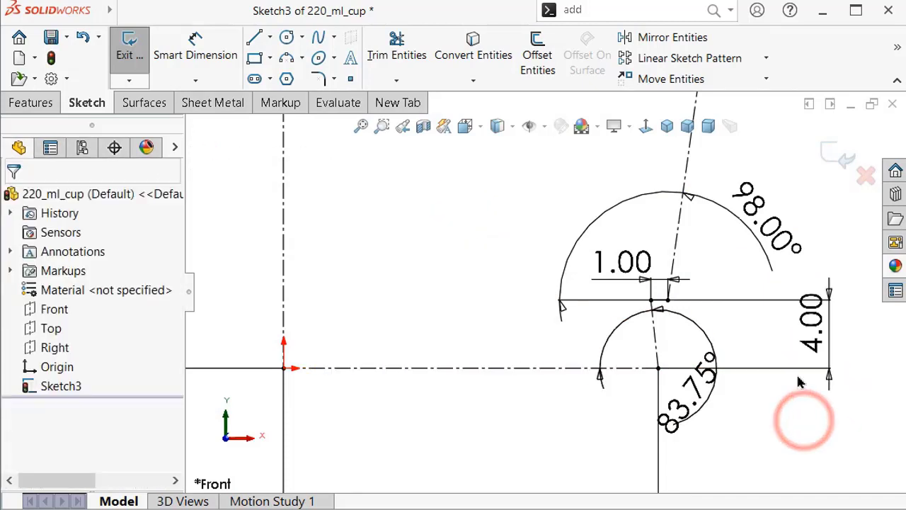
click(810, 330)
click(786, 419)
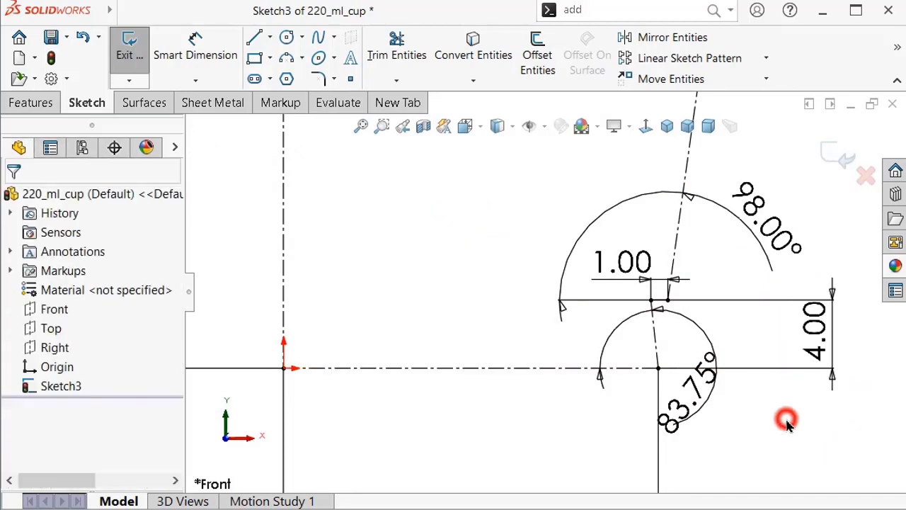
scroll(383, 350, down, 2)
scroll(378, 345, down, 2)
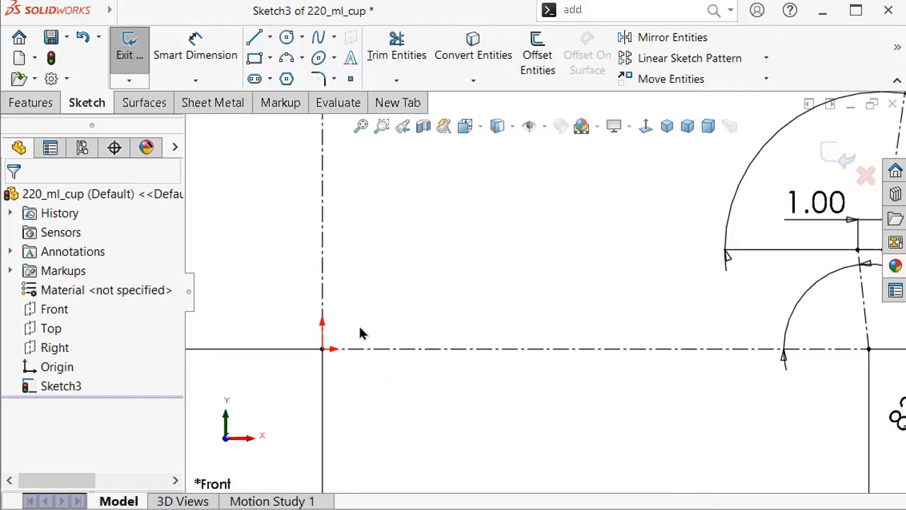
scroll(359, 332, up, 1)
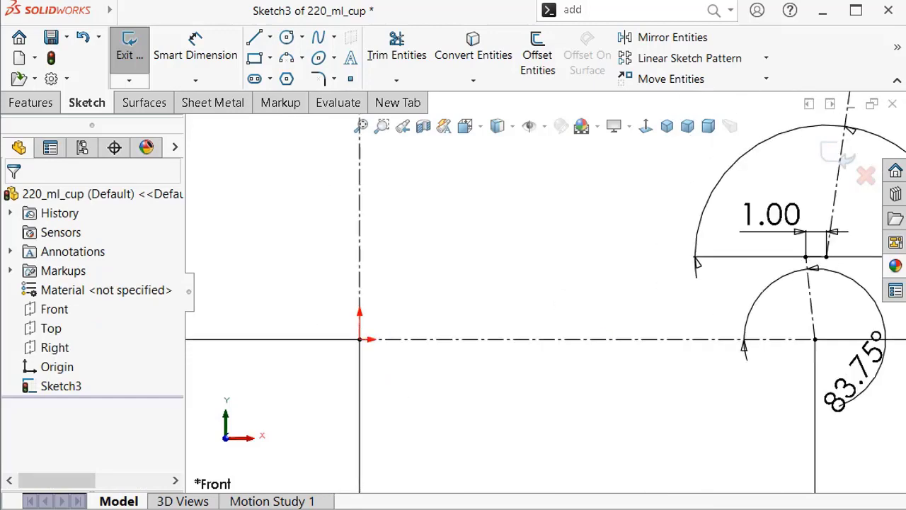
click(599, 394)
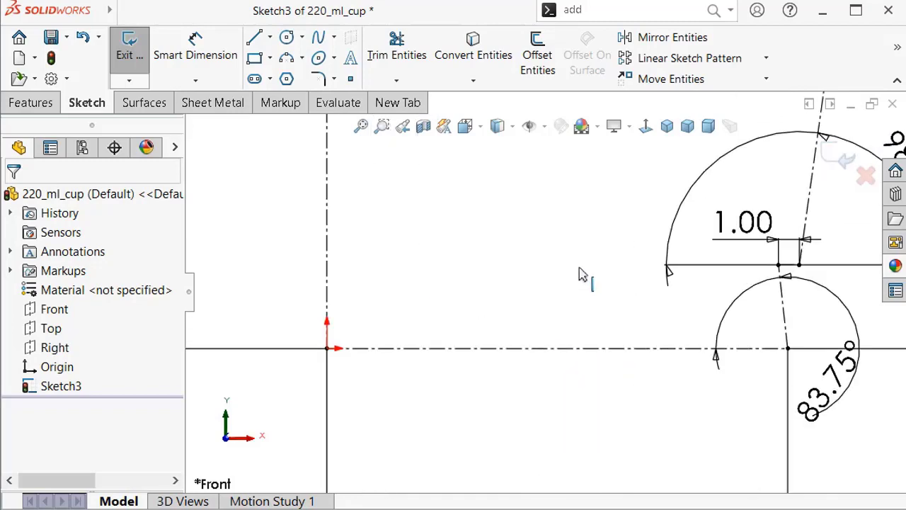
Draw a centerline right from the vertical axis, then slanting down to the base centerline.
click(269, 37)
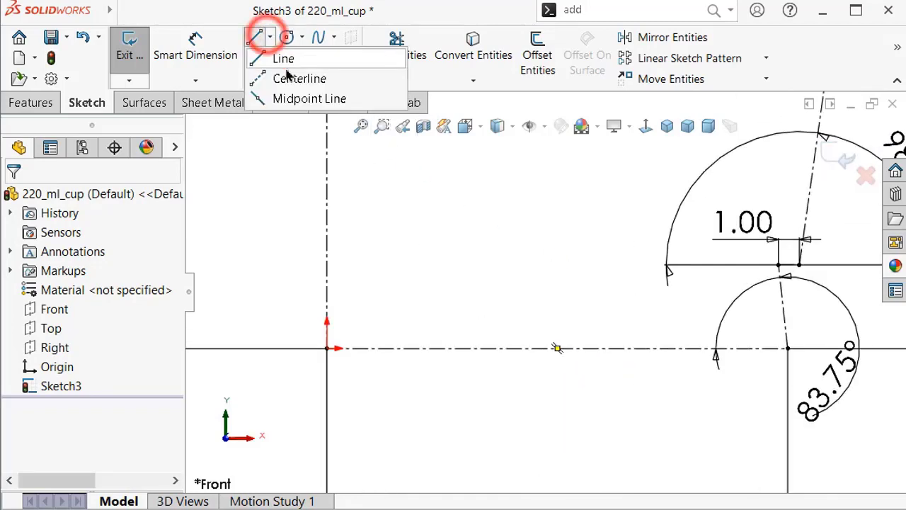
click(286, 75)
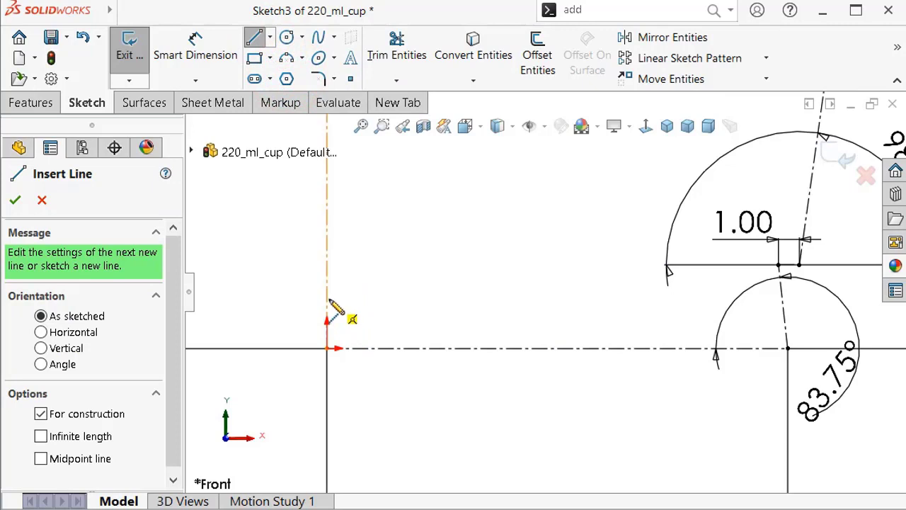
click(328, 300)
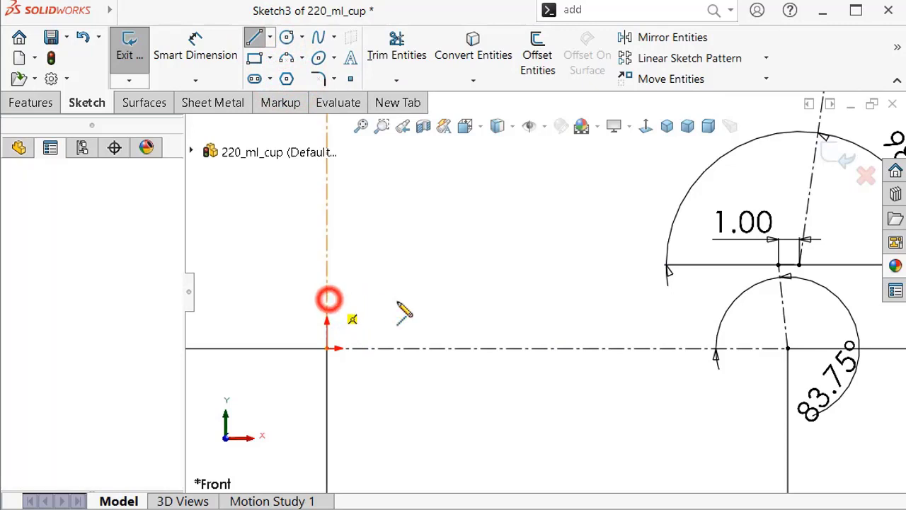
click(578, 298)
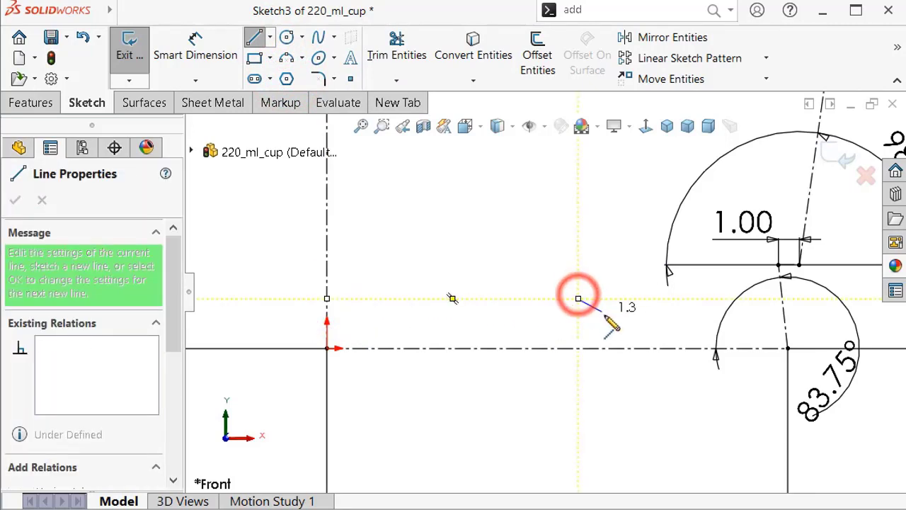
click(616, 347)
right_click(655, 388)
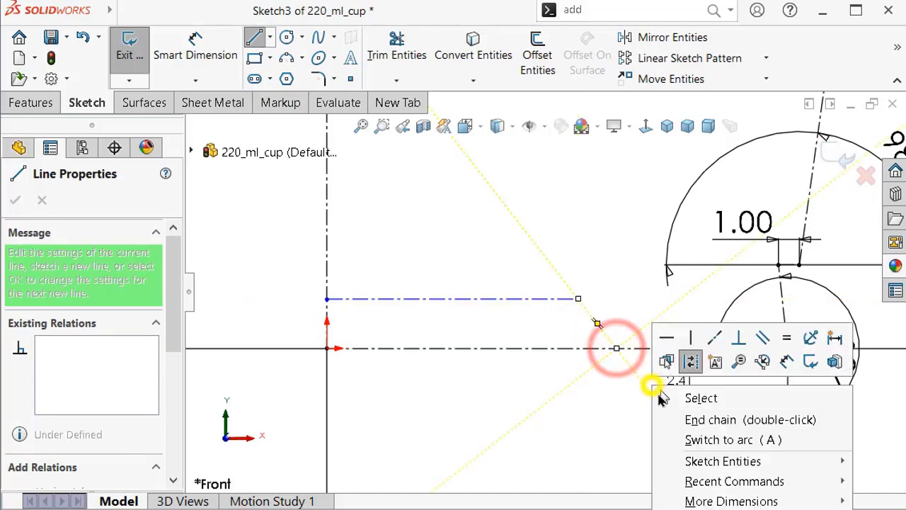
click(684, 395)
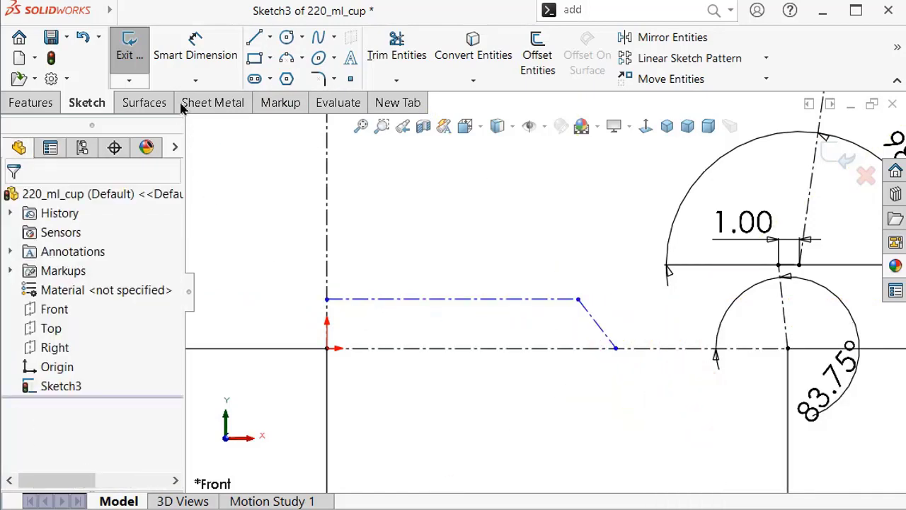
click(195, 39)
Dimension the gap between the new horizontal centerline and the base centerline as 2.25.
click(371, 299)
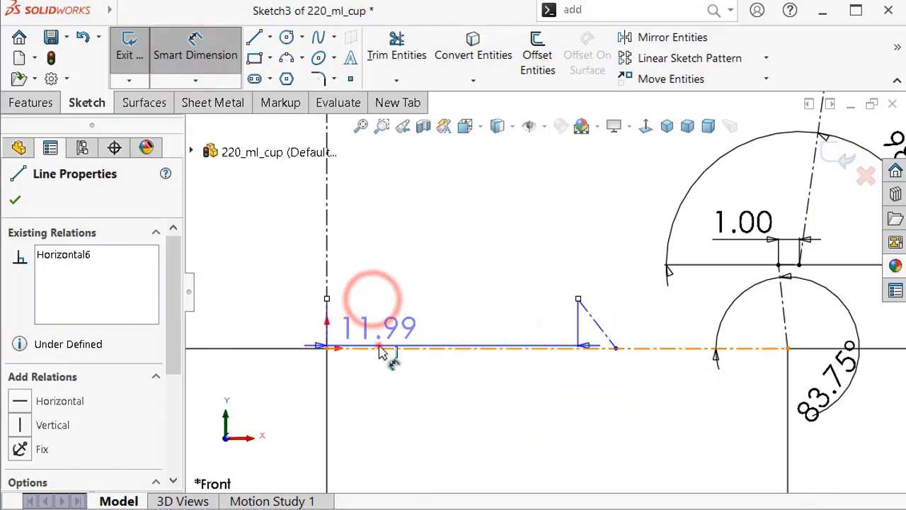
click(380, 348)
click(283, 308)
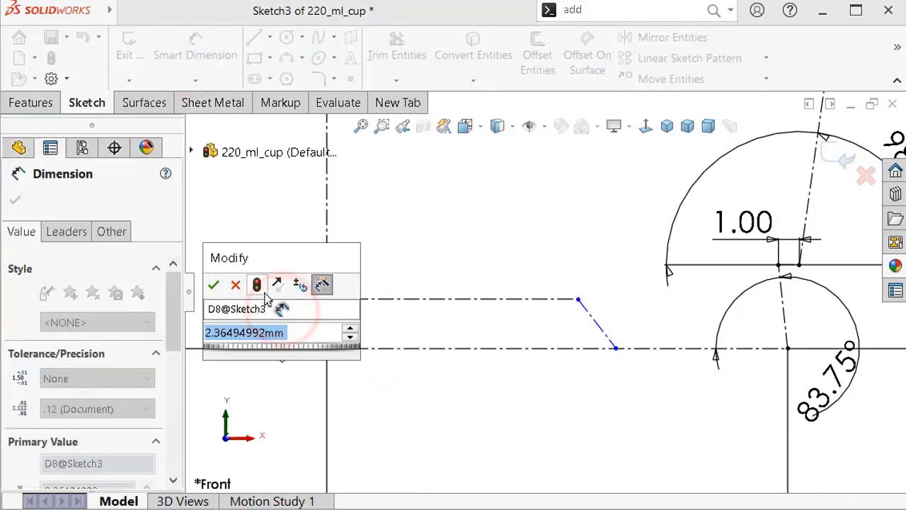
text(2.25)
key(Return)
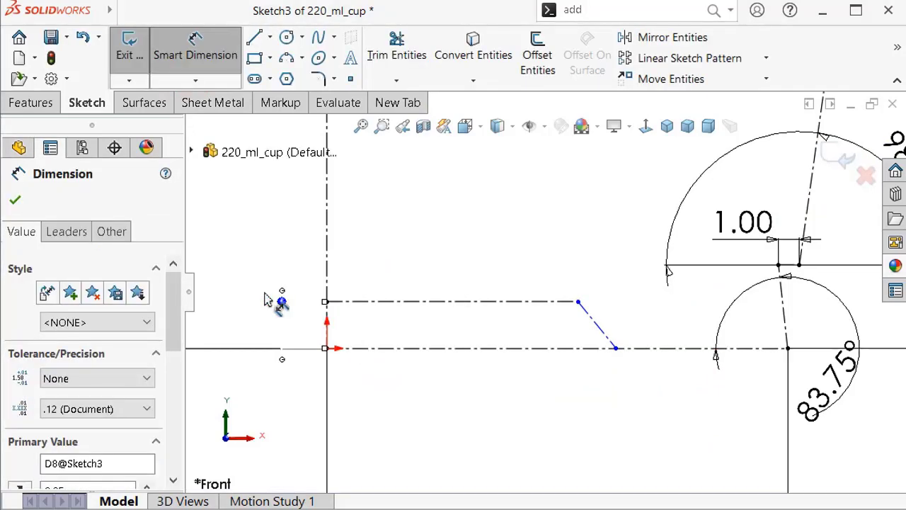
click(259, 255)
Set a 135° angle between the horizontal centerline and the slanted line.
scroll(566, 311, down, 3)
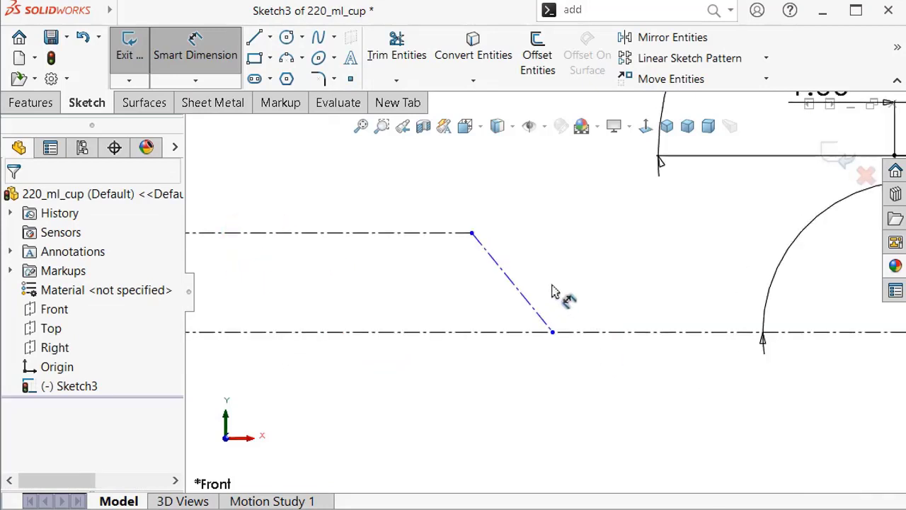
scroll(524, 283, down, 2)
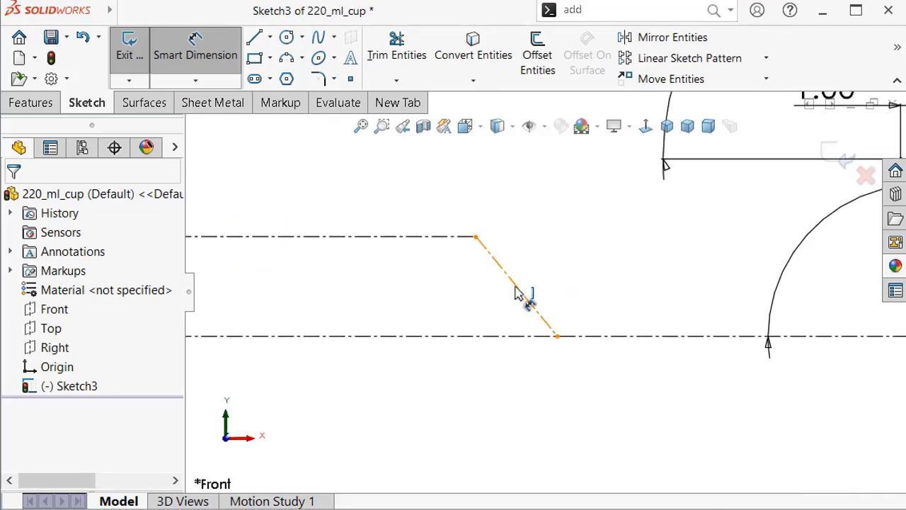
click(446, 237)
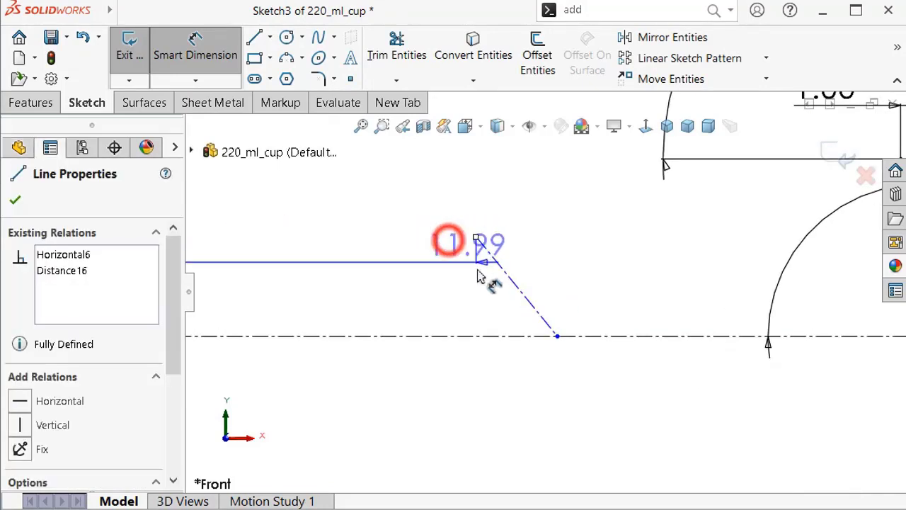
click(505, 271)
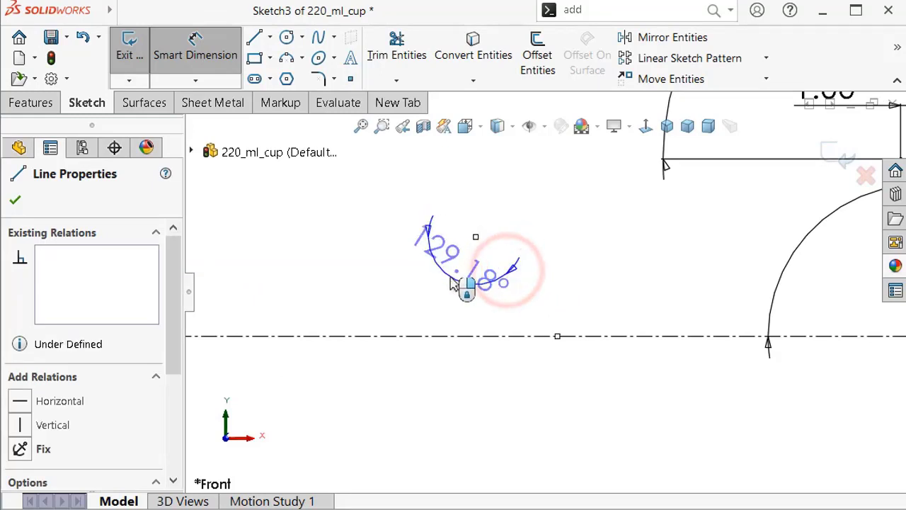
click(453, 283)
text(1)
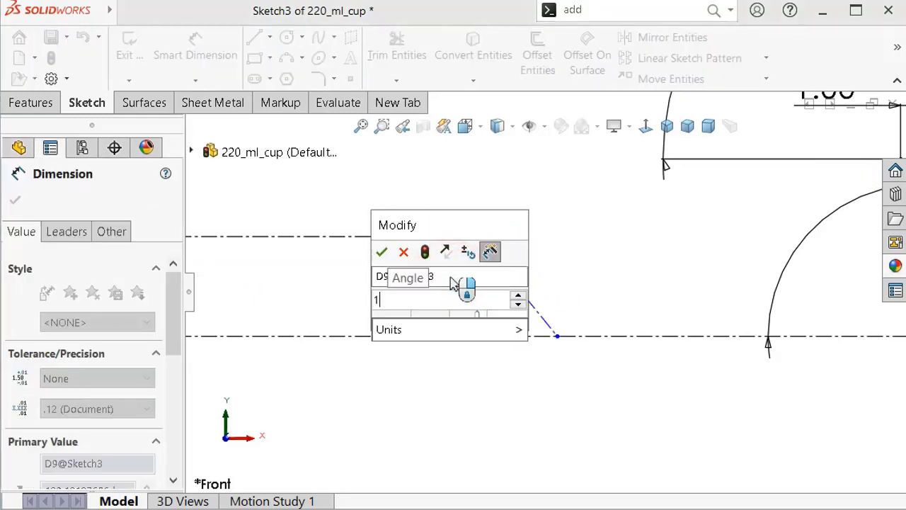
text(35)
key(Return)
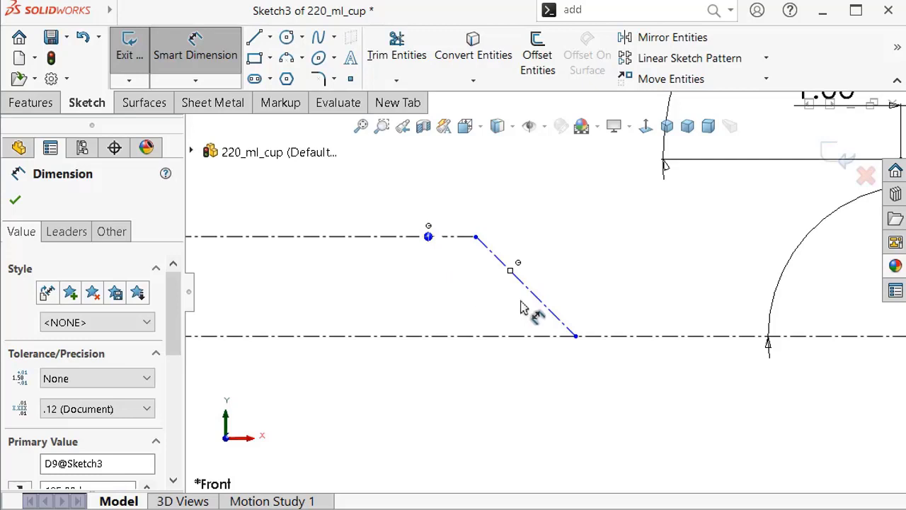
click(565, 327)
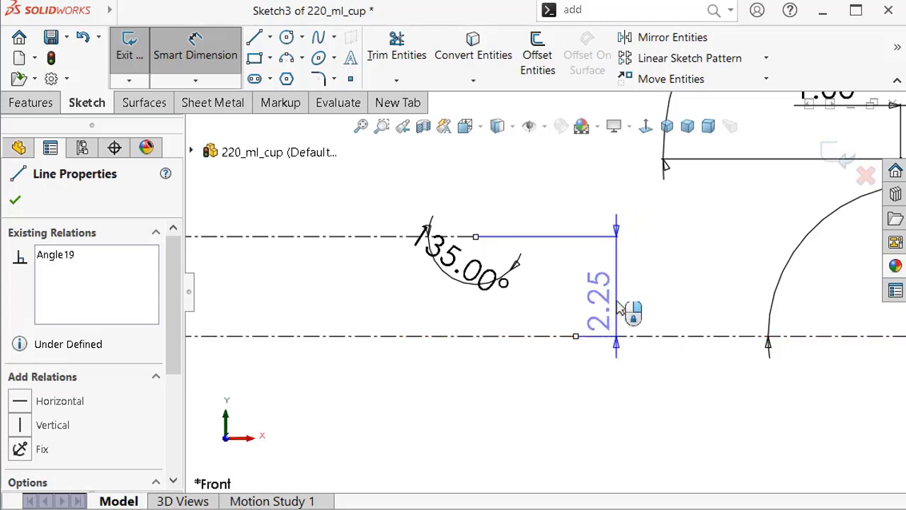
key(Escape)
key(Escape)
scroll(609, 298, up, 3)
scroll(603, 296, up, 2)
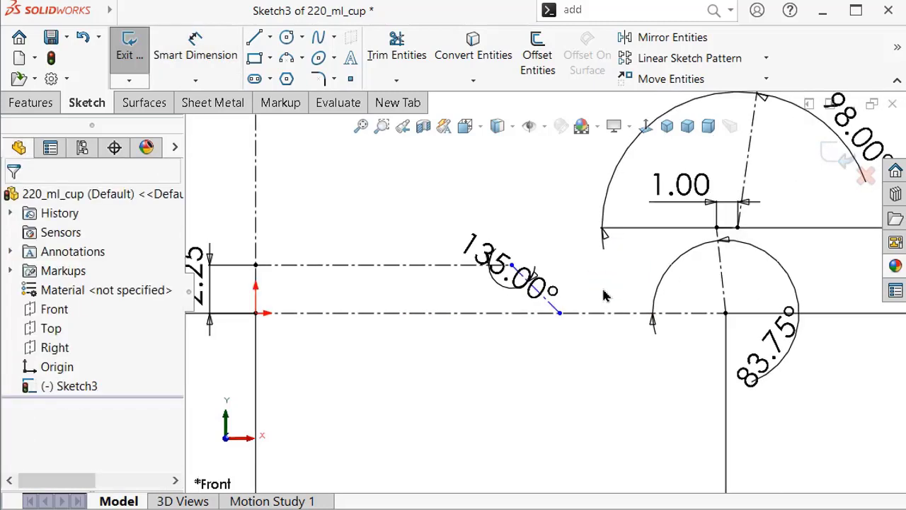
Fix the slanted line's lower end 5.00 horizontally from the vertical wall line's endpoint.
click(220, 63)
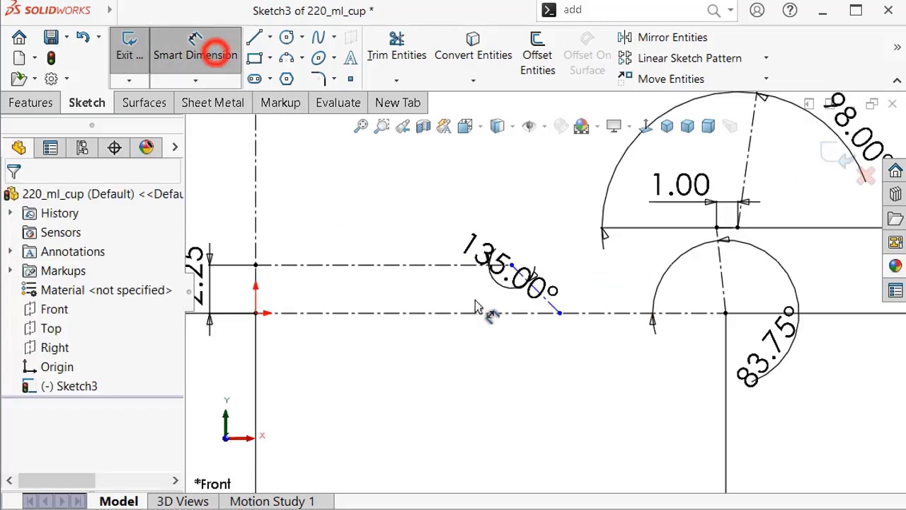
click(560, 312)
click(726, 312)
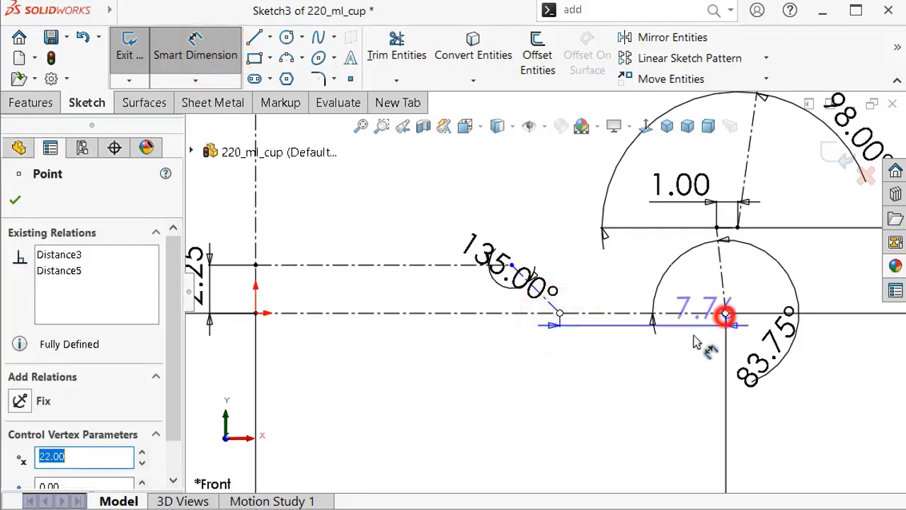
click(621, 382)
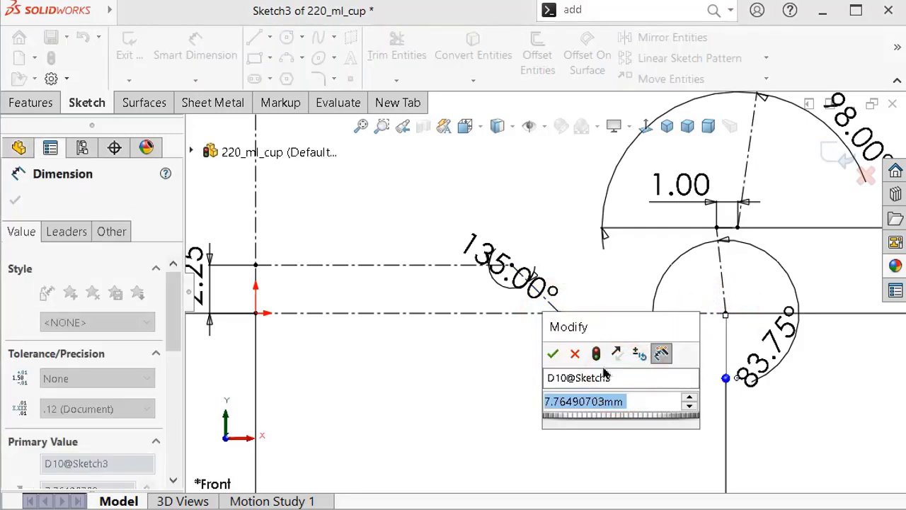
text(5)
key(Return)
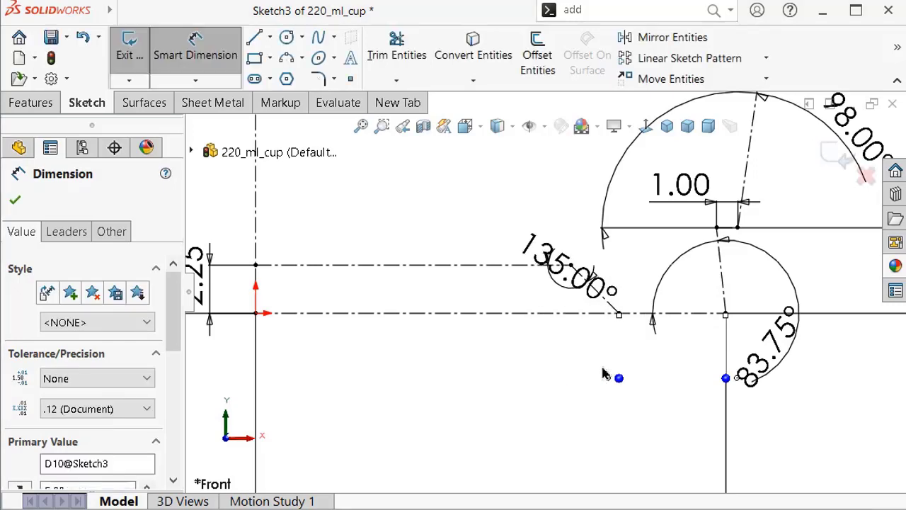
click(508, 414)
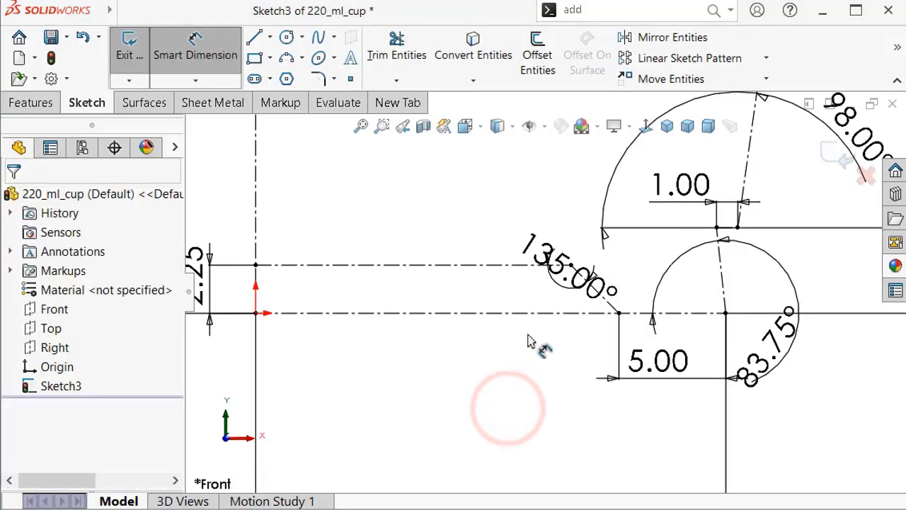
key(f)
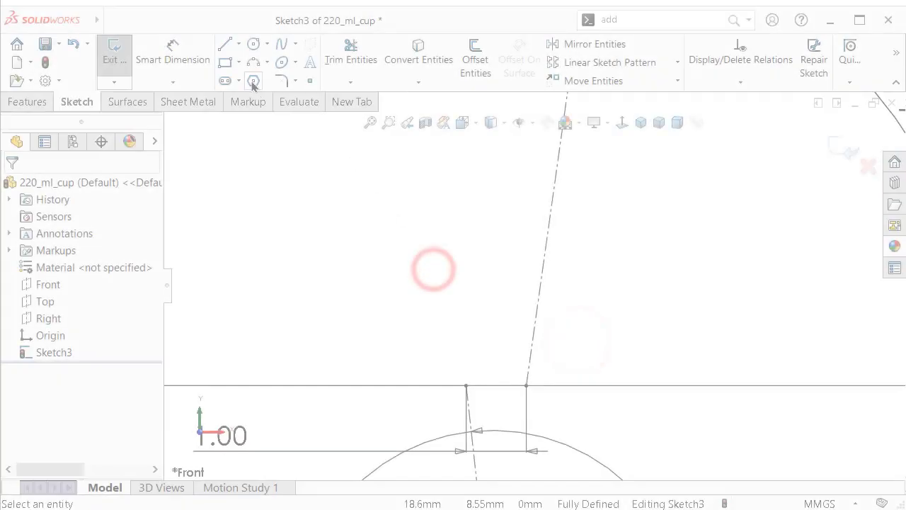
Draw a line chain of two vertical wall segments, each ending in a short horizontal step.
click(224, 44)
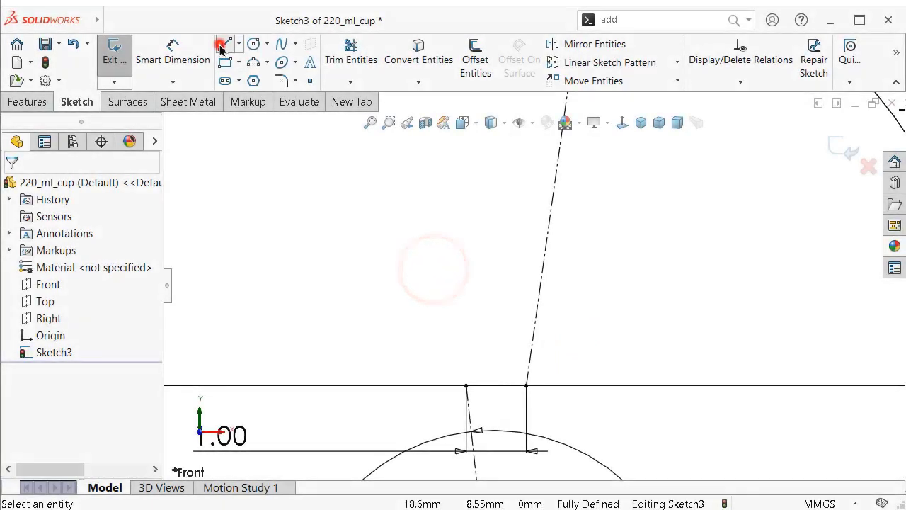
click(466, 386)
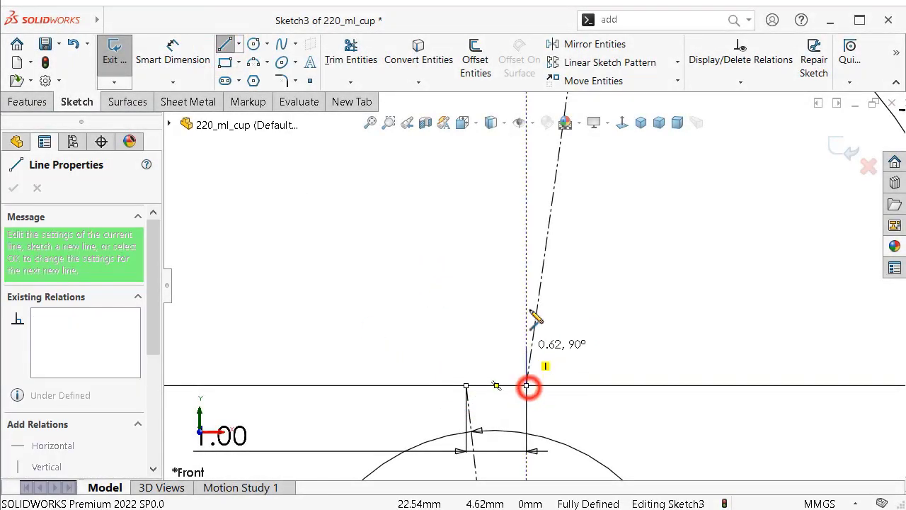
click(535, 227)
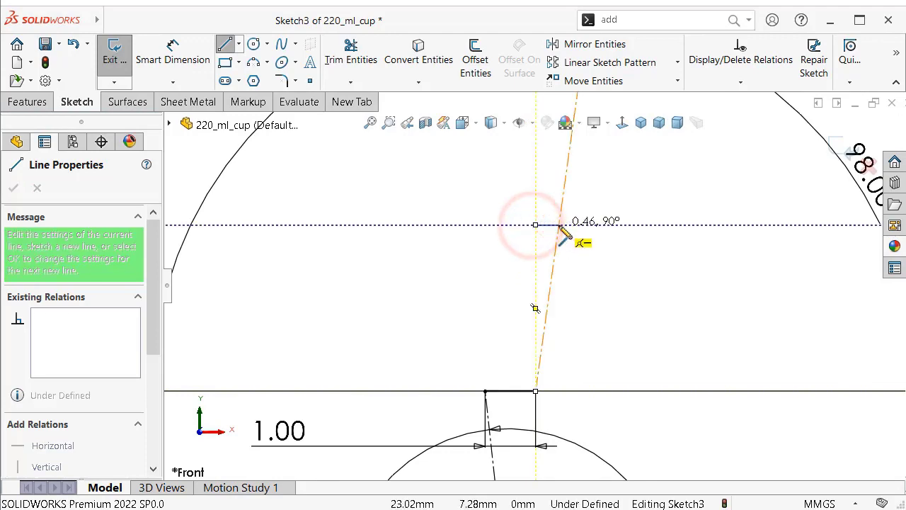
click(560, 225)
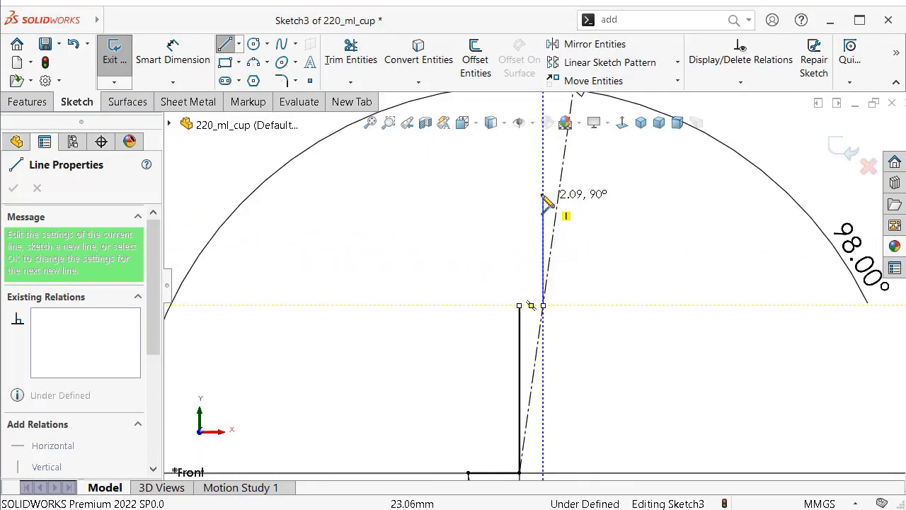
click(543, 162)
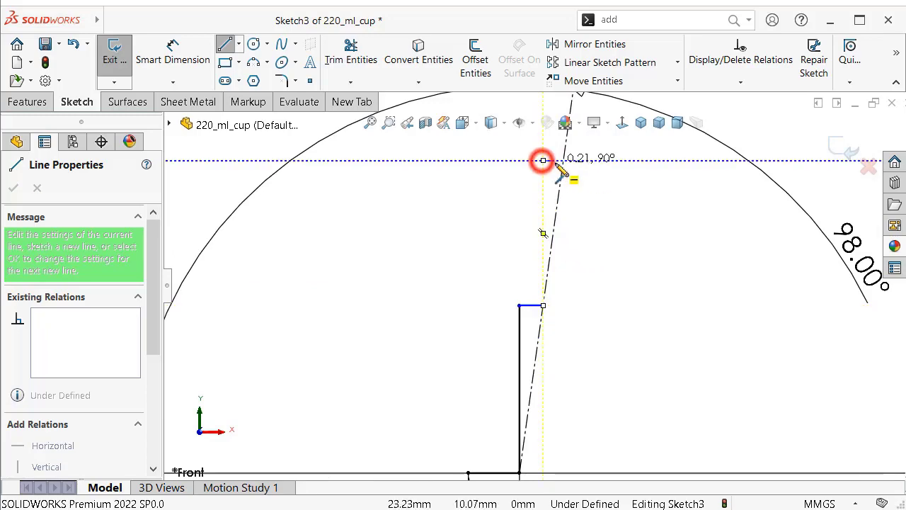
click(563, 161)
right_click(587, 186)
click(597, 197)
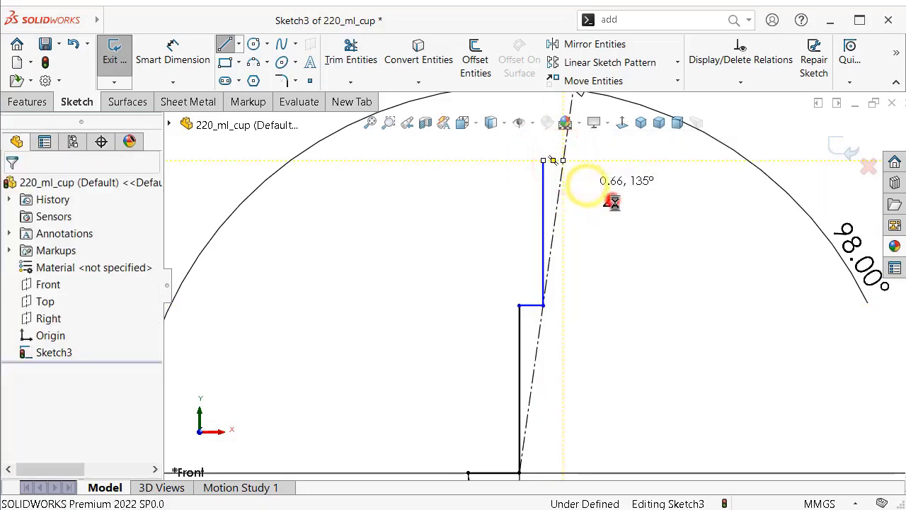
scroll(566, 283, up, 2)
scroll(530, 354, down, 1)
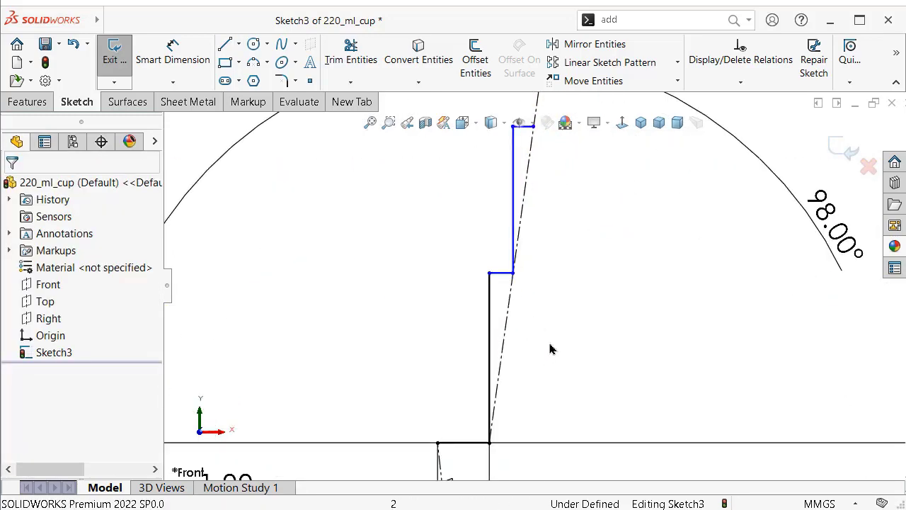
right_drag(578, 354, 559, 271)
Dimension the first step endpoint 3.00 from the bottom vertex along the slanted centerline.
click(514, 272)
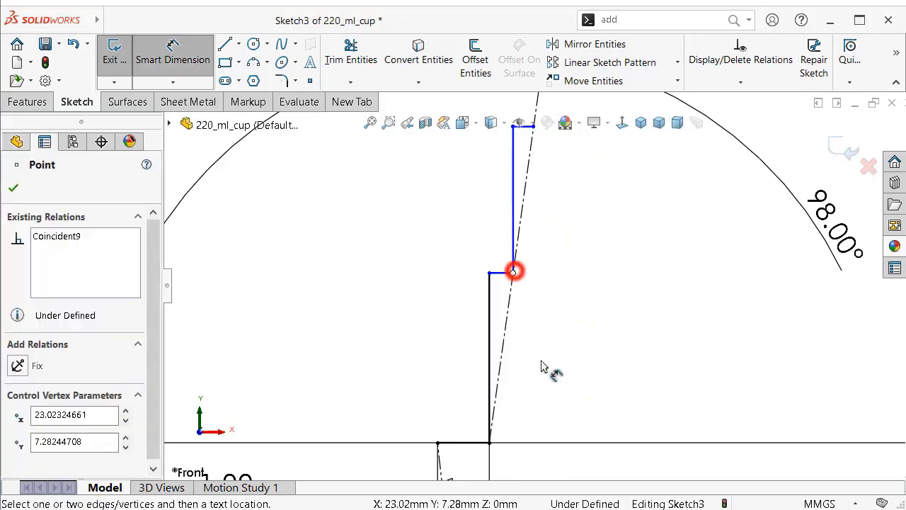
click(490, 443)
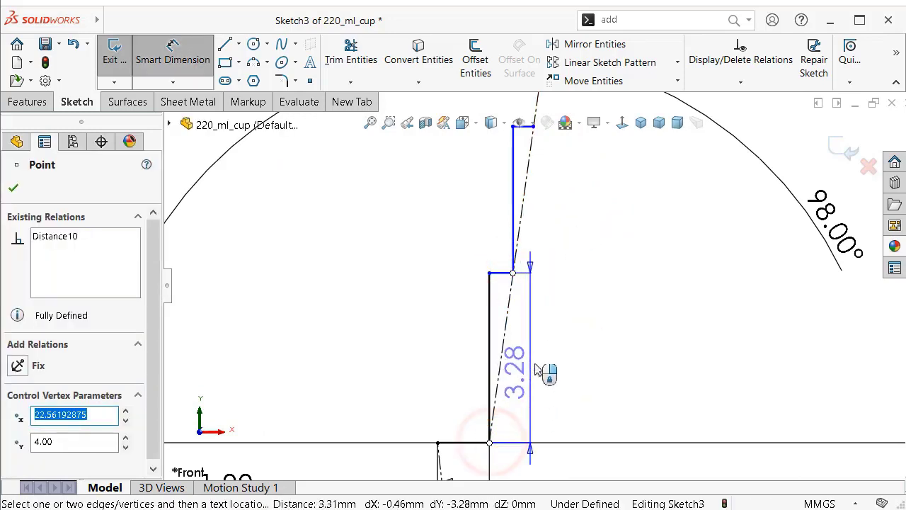
click(510, 337)
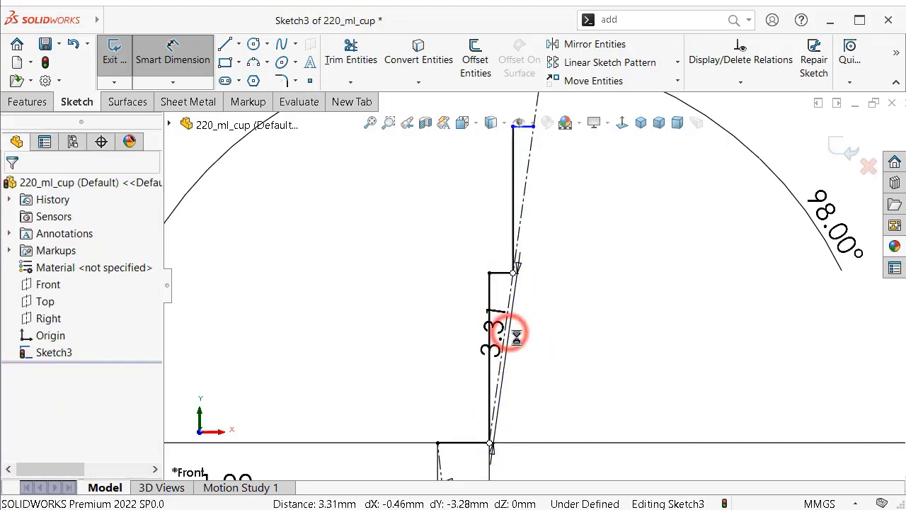
text(3)
key(Return)
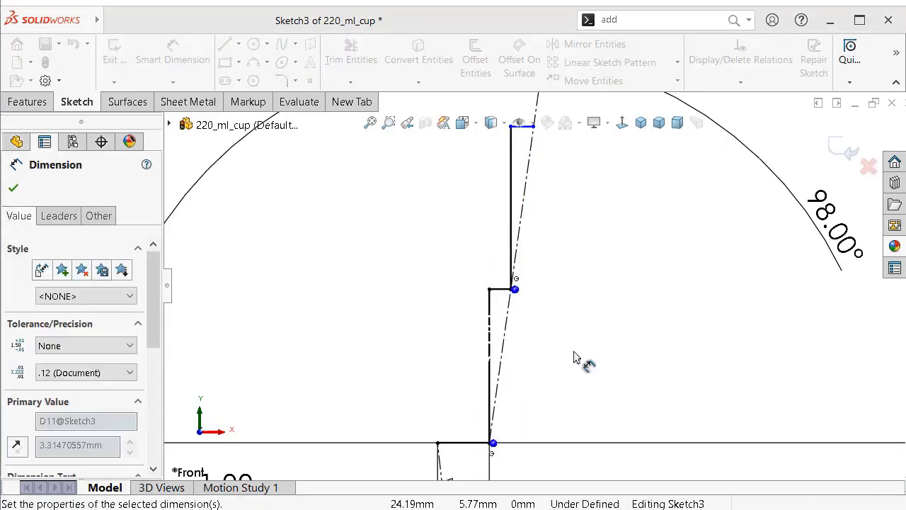
click(571, 336)
scroll(523, 350, down, 2)
key(Escape)
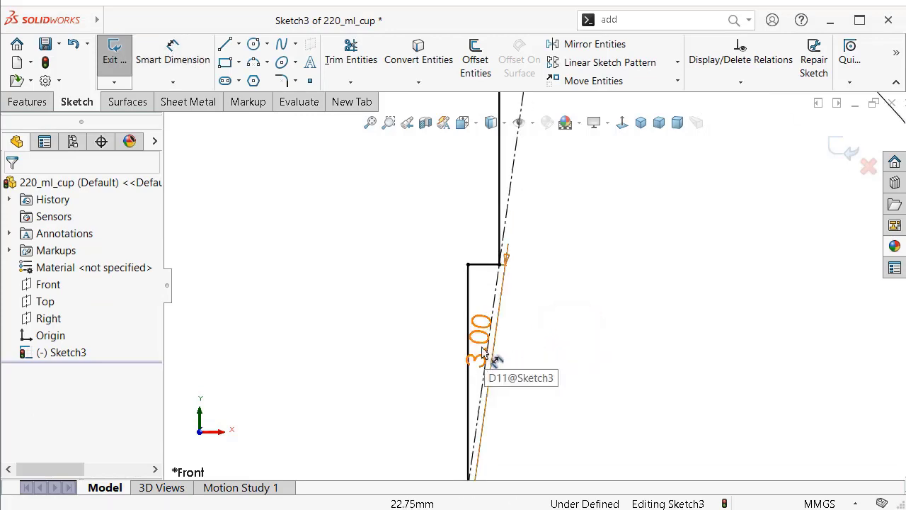
key(Delete)
key(ctrl+z)
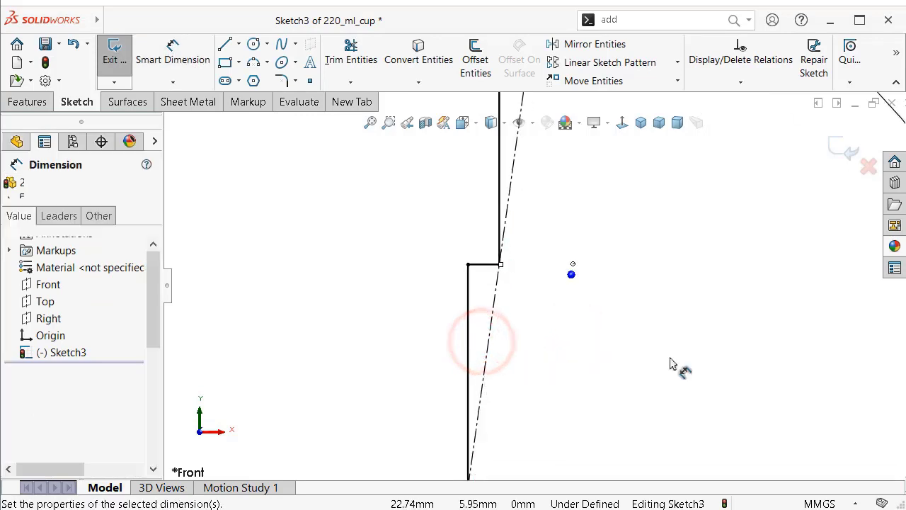
scroll(600, 345, up, 3)
scroll(496, 298, down, 3)
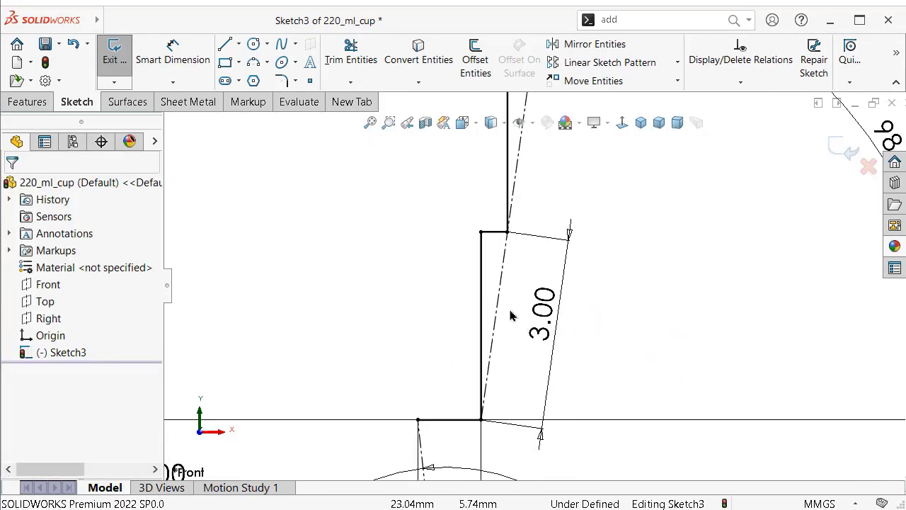
Apply a Make Vertical relation to the lower wall line.
click(482, 290)
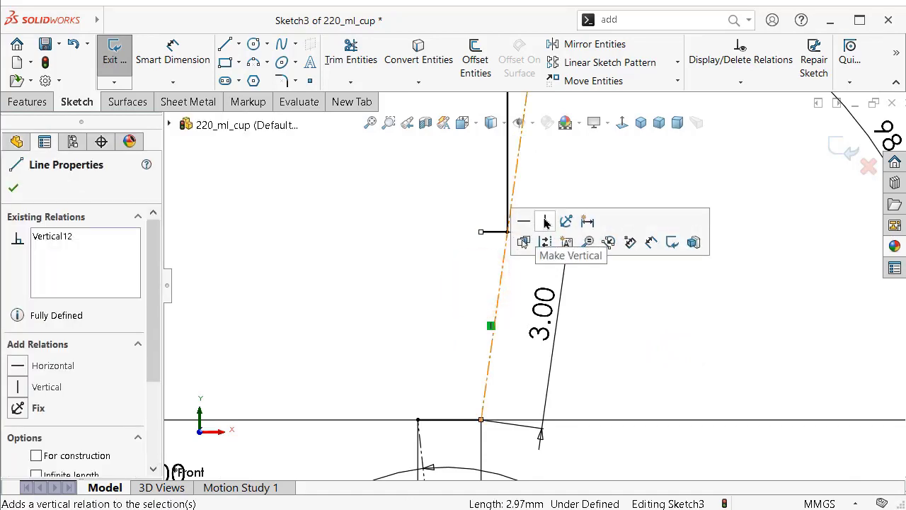
click(401, 247)
scroll(479, 219, up, 2)
scroll(514, 236, down, 1)
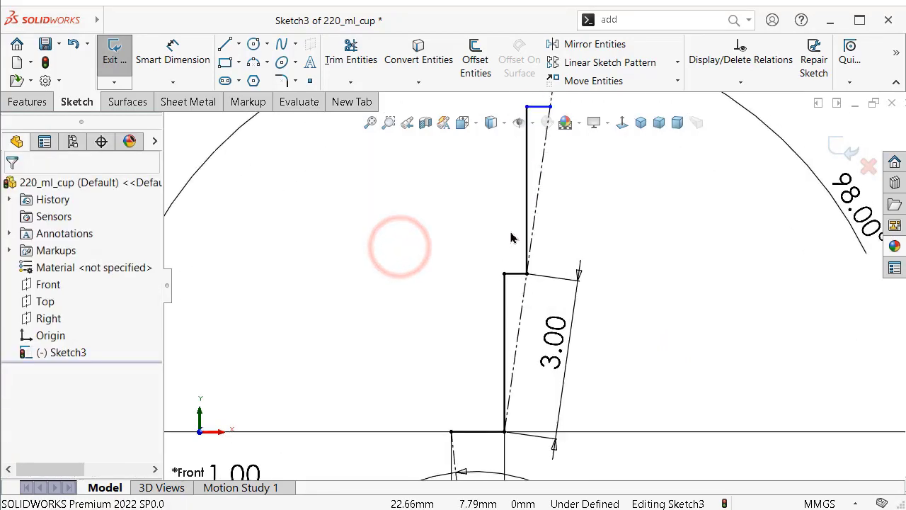
scroll(525, 247, down, 1)
scroll(526, 246, up, 2)
scroll(507, 428, down, 2)
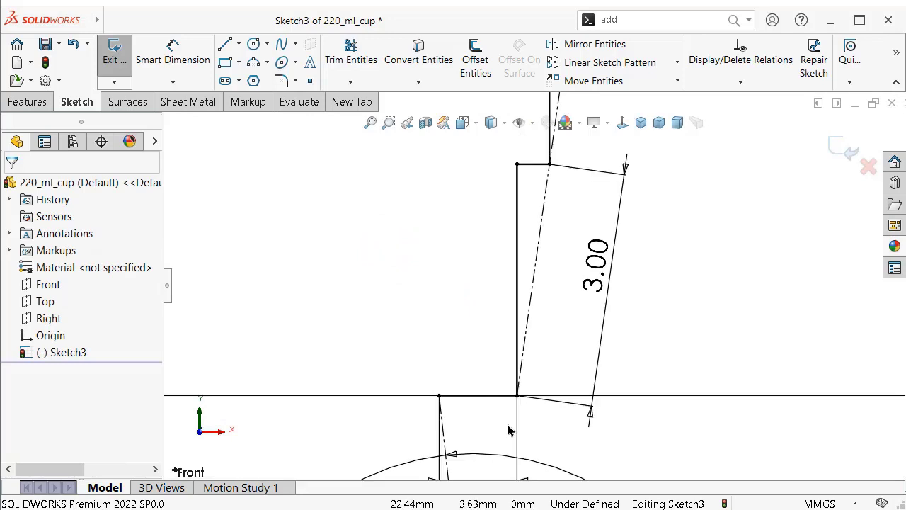
Pick three wall step corners in Sketch Fillet, then cancel without applying.
click(283, 82)
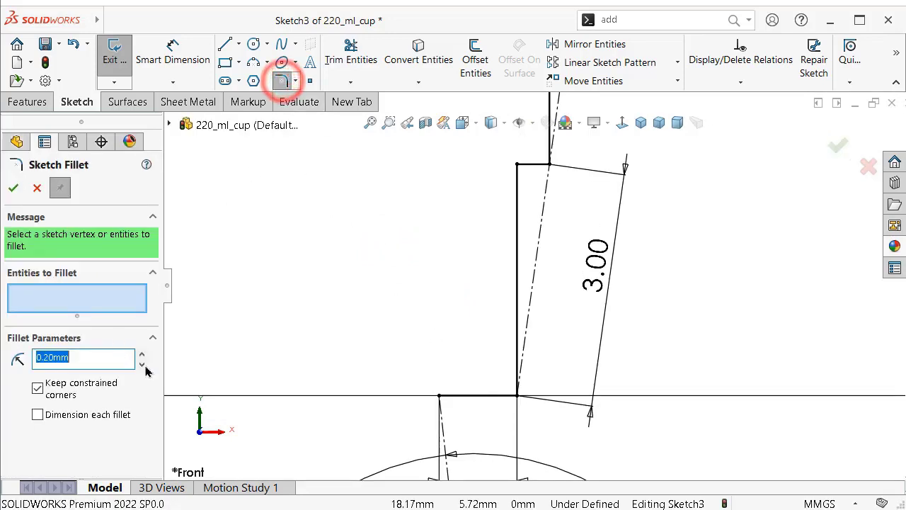
click(519, 397)
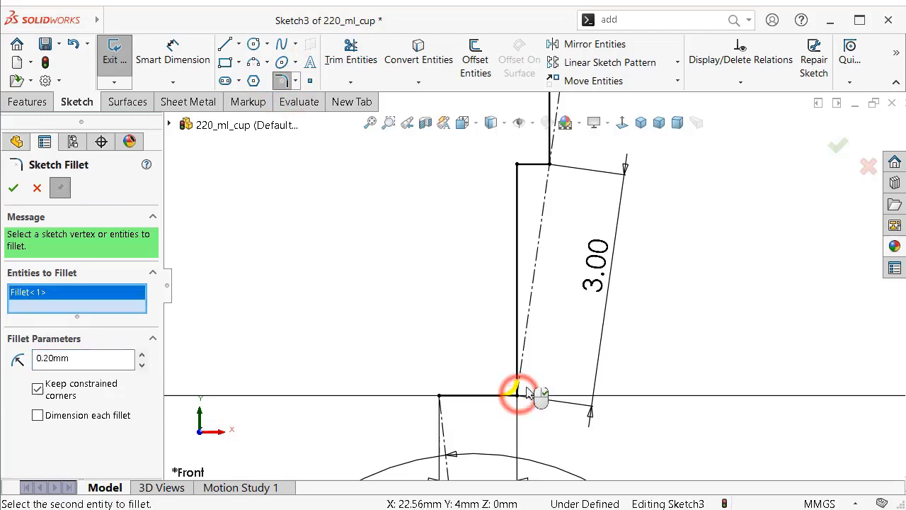
click(518, 167)
click(549, 166)
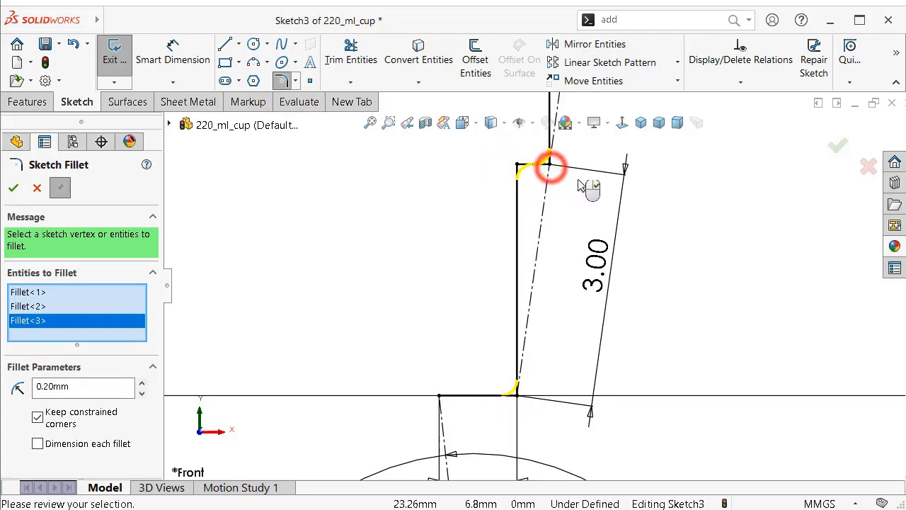
scroll(570, 165, up, 2)
scroll(570, 167, up, 1)
scroll(566, 170, up, 1)
scroll(564, 172, down, 2)
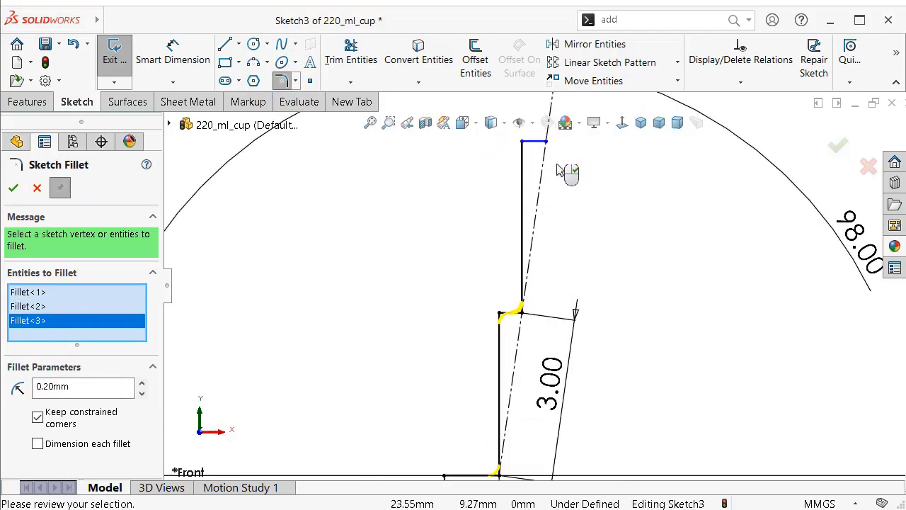
scroll(560, 168, down, 2)
scroll(549, 164, down, 2)
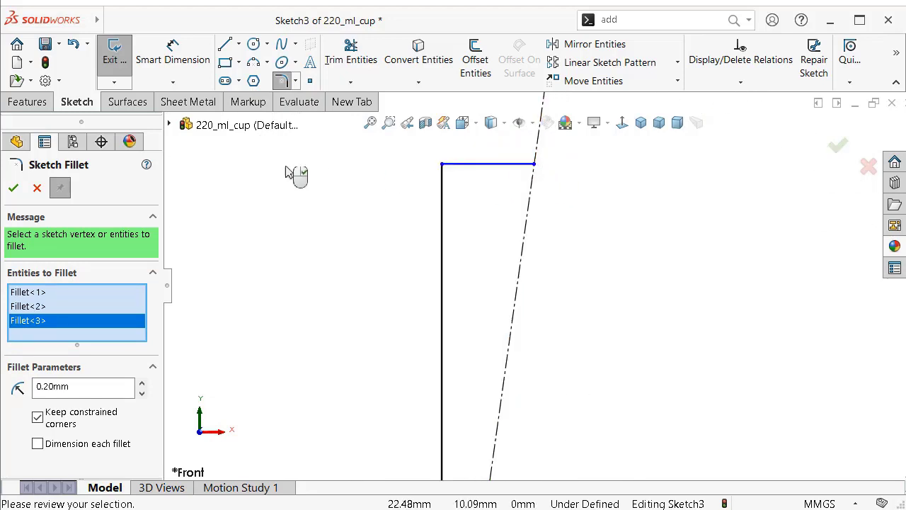
click(36, 188)
Dimension the upper wall step 3.00 mm between its top endpoint and the lower step vertex.
scroll(554, 223, up, 3)
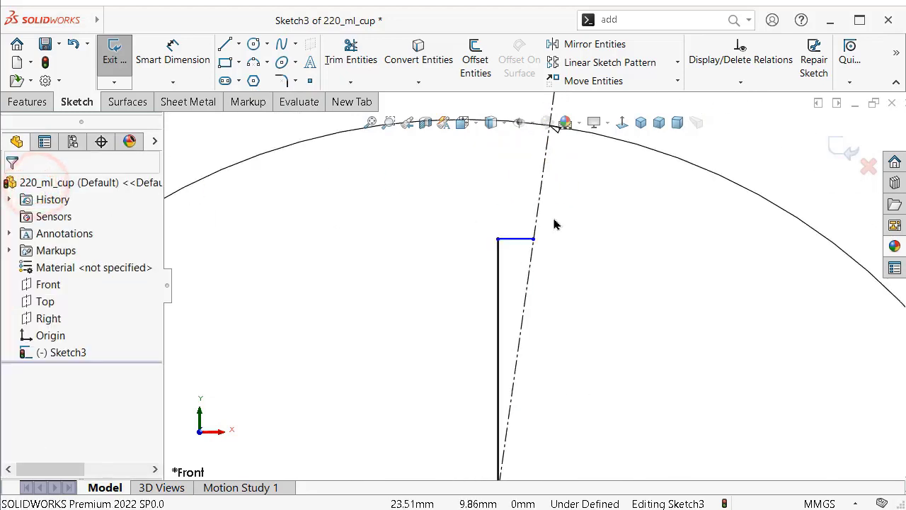
click(170, 46)
click(533, 239)
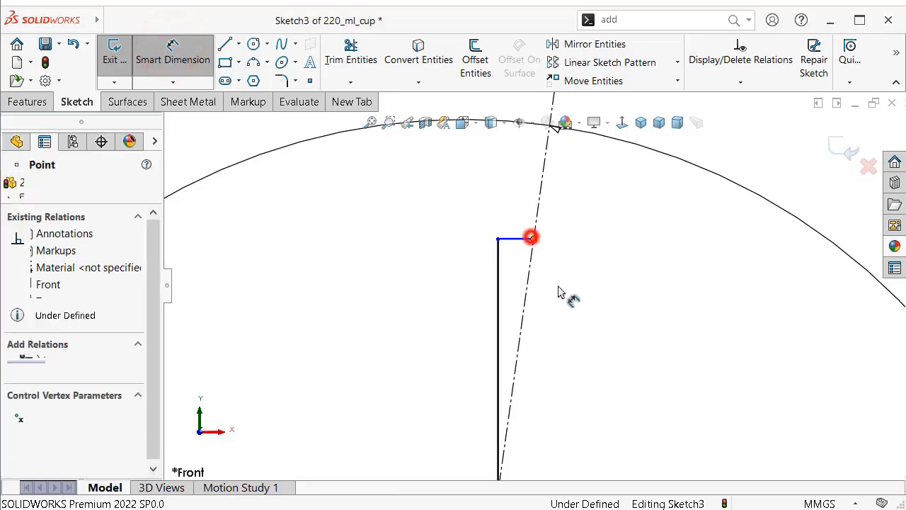
scroll(562, 375, up, 2)
click(514, 405)
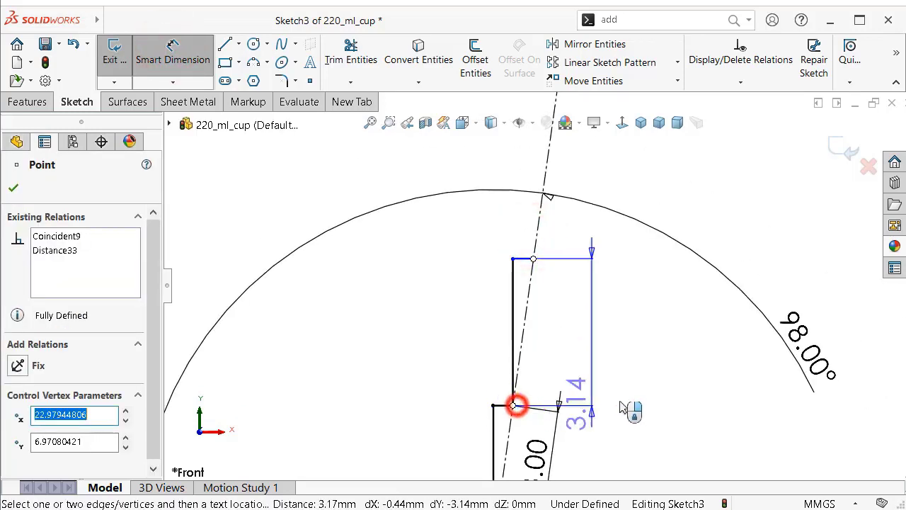
click(615, 422)
click(615, 422)
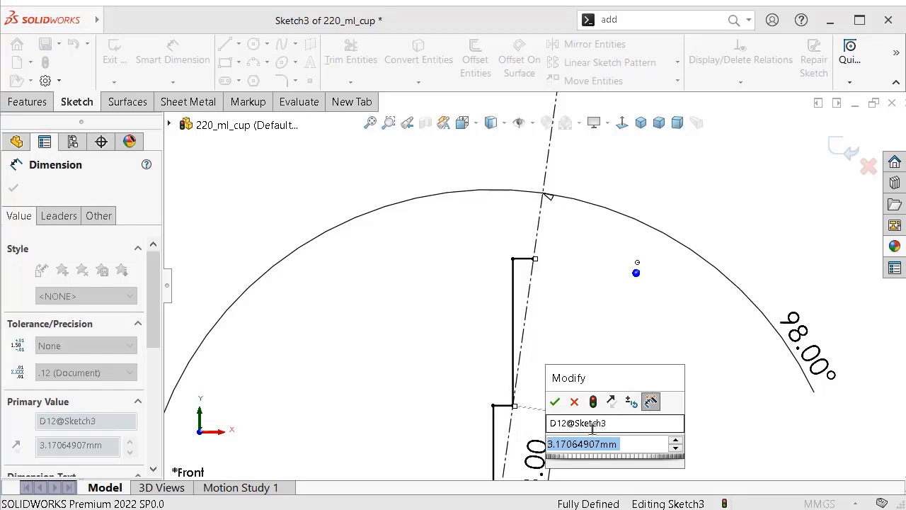
text(3)
key(Return)
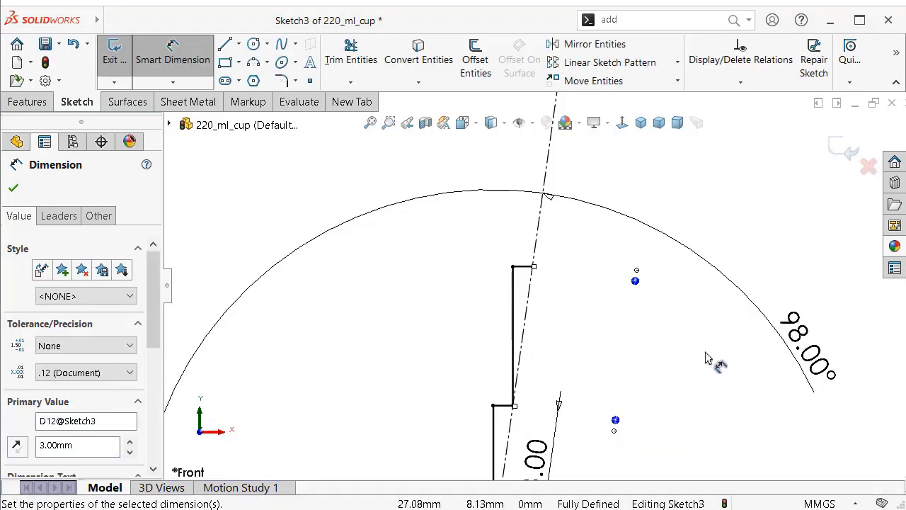
click(706, 358)
click(282, 80)
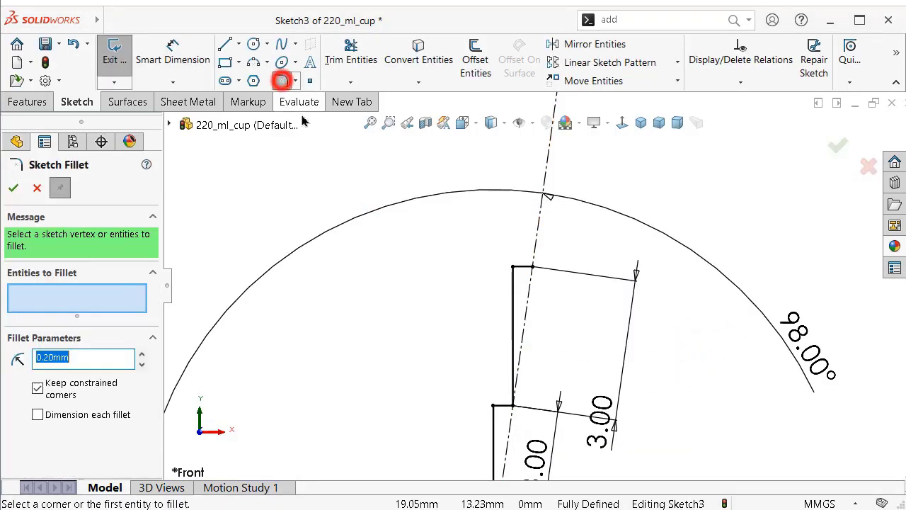
Select the four wall step corners for 0.20 mm sketch fillets.
click(512, 269)
scroll(513, 298, down, 3)
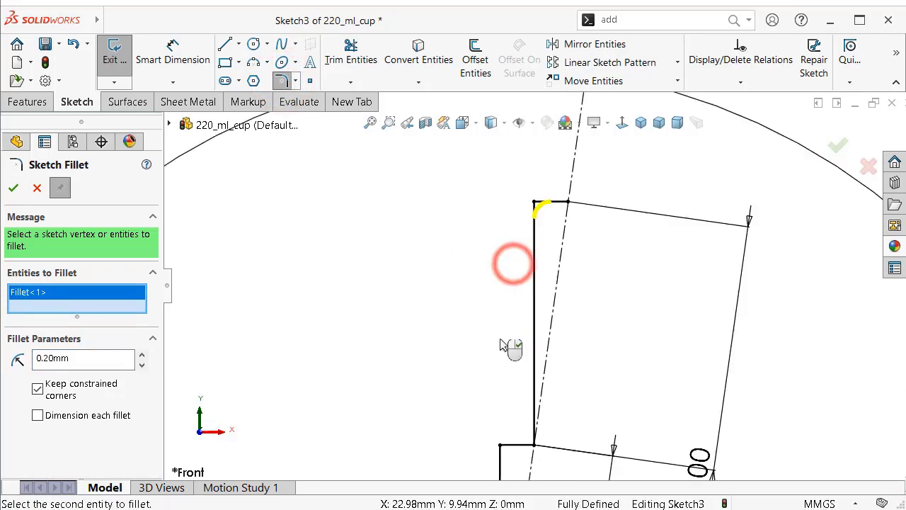
click(539, 468)
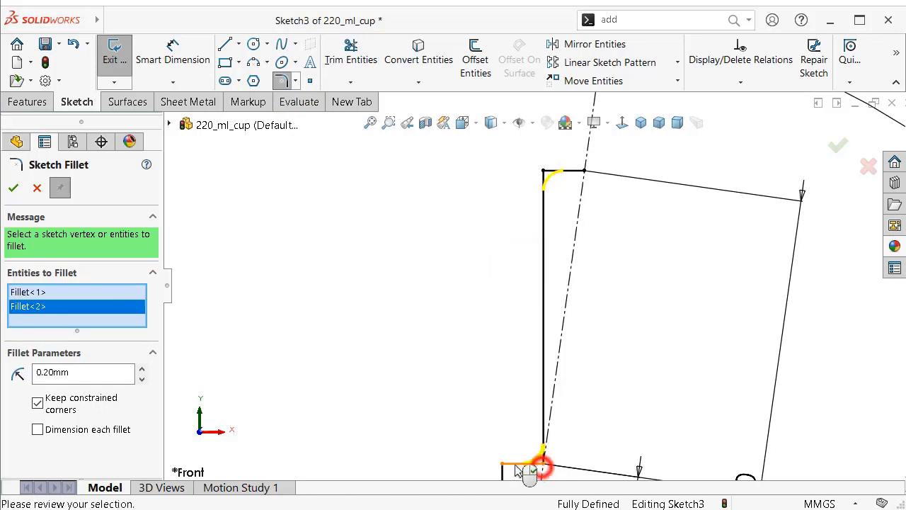
click(505, 464)
scroll(533, 453, down, 2)
scroll(527, 453, down, 3)
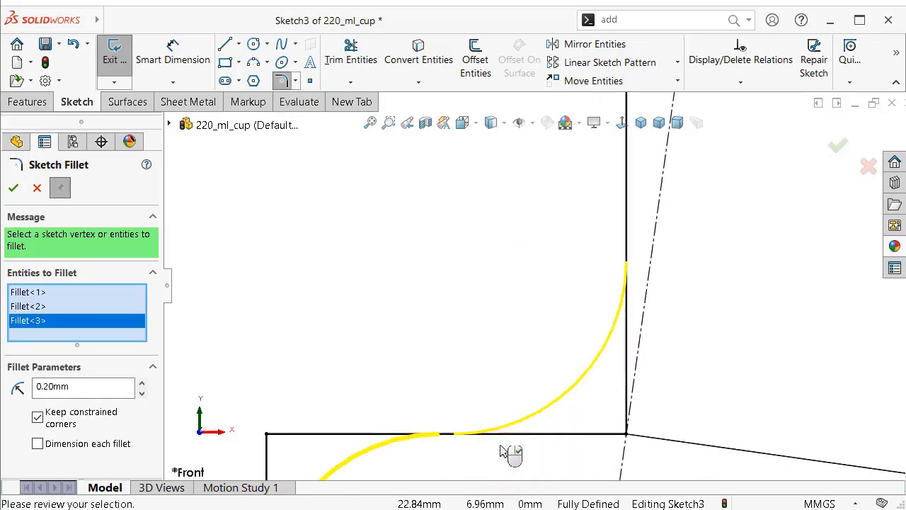
scroll(505, 398, up, 2)
scroll(503, 425, up, 3)
scroll(509, 452, up, 3)
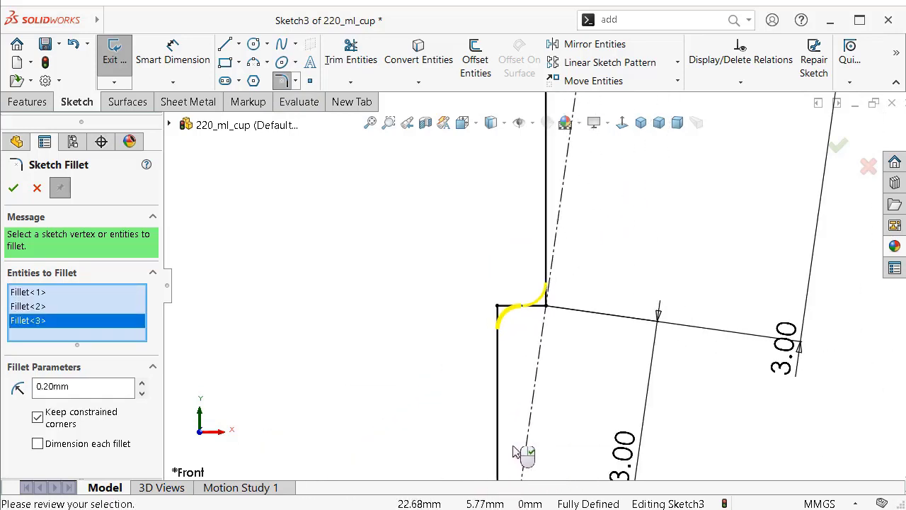
scroll(526, 453, down, 2)
scroll(526, 446, down, 2)
scroll(527, 437, down, 2)
click(525, 432)
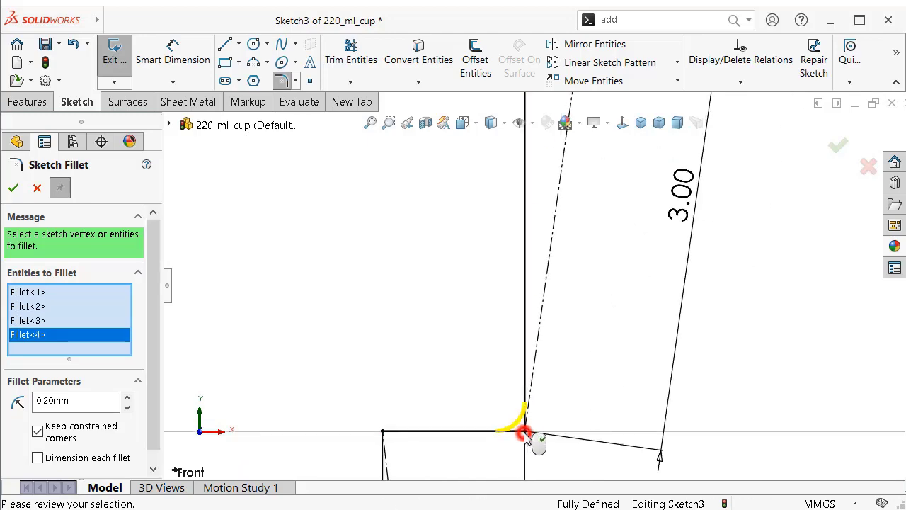
scroll(527, 439, up, 1)
scroll(540, 431, up, 1)
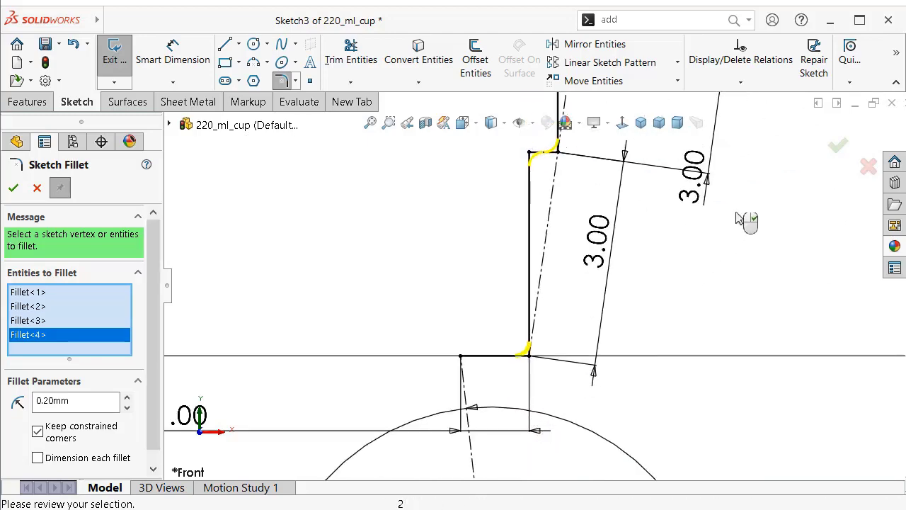
Apply the 0.20 mm fillets and close the Sketch Fillet settings.
click(835, 152)
scroll(601, 195, up, 2)
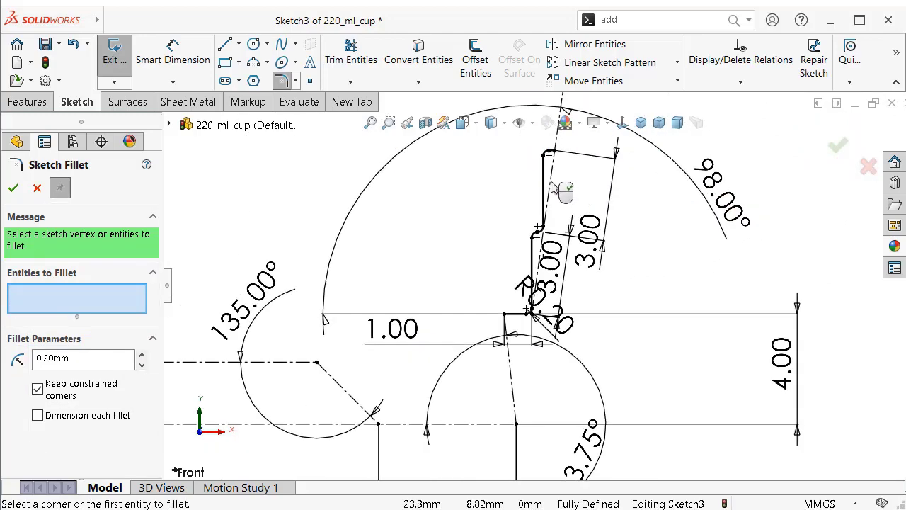
scroll(560, 185, down, 3)
scroll(567, 305, up, 1)
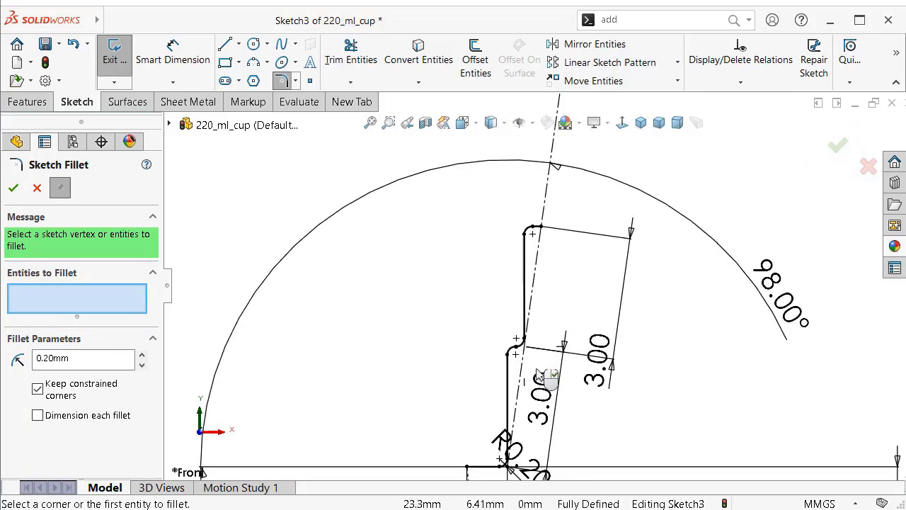
click(15, 188)
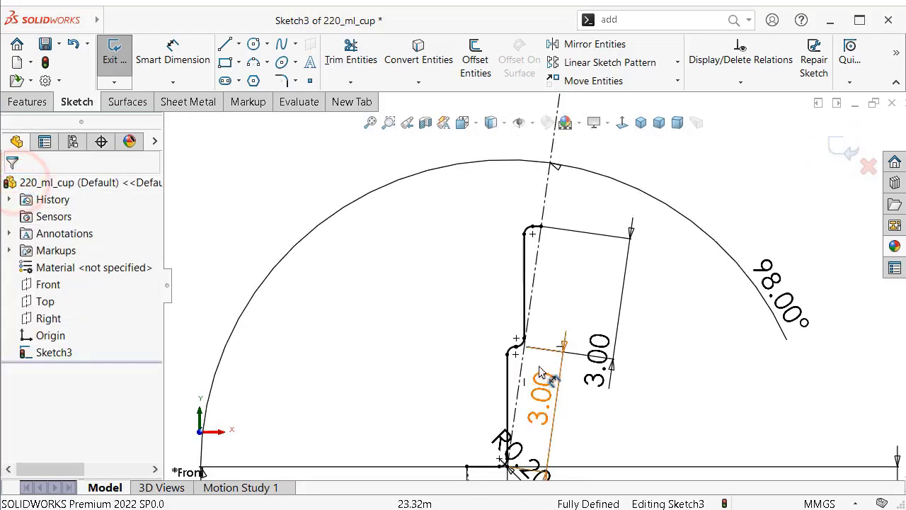
Convert the short 0.22 mm line beside the top fillet into construction geometry.
scroll(573, 451, up, 2)
scroll(562, 325, down, 2)
scroll(568, 293, down, 2)
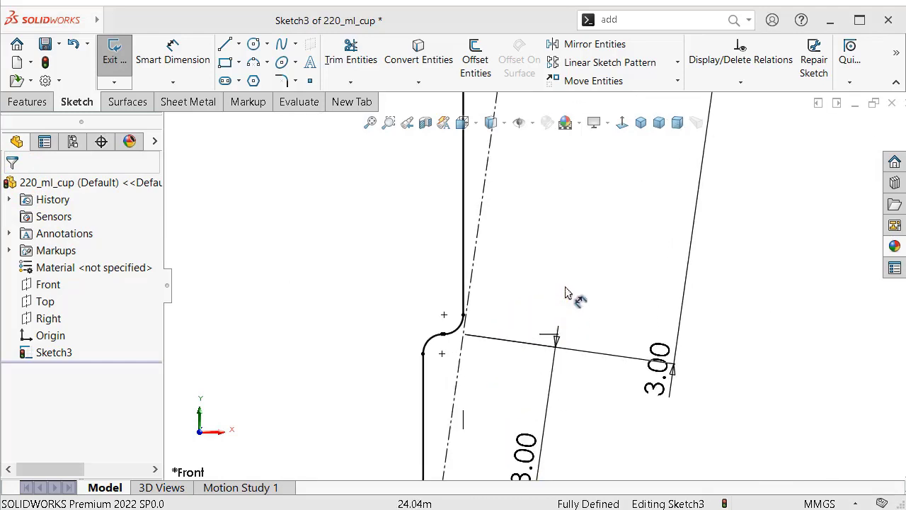
click(569, 255)
scroll(560, 255, up, 2)
scroll(546, 224, down, 2)
scroll(499, 196, down, 2)
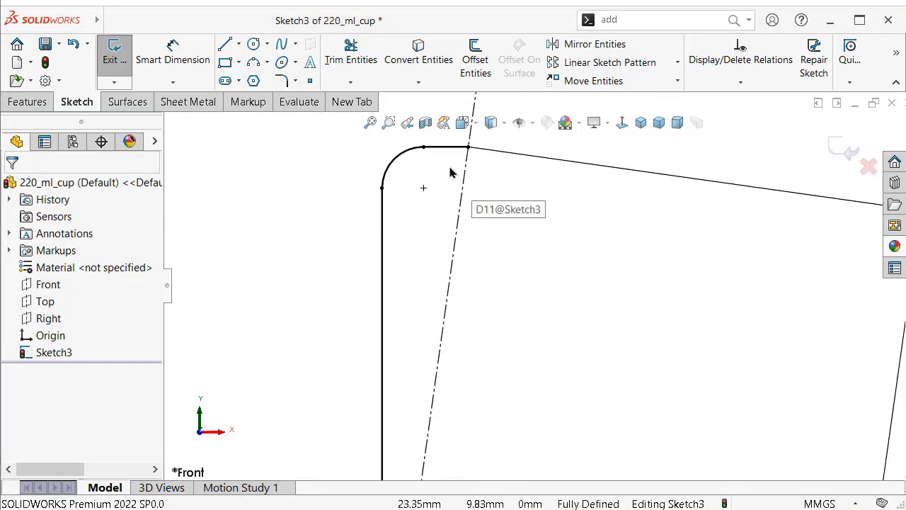
click(439, 147)
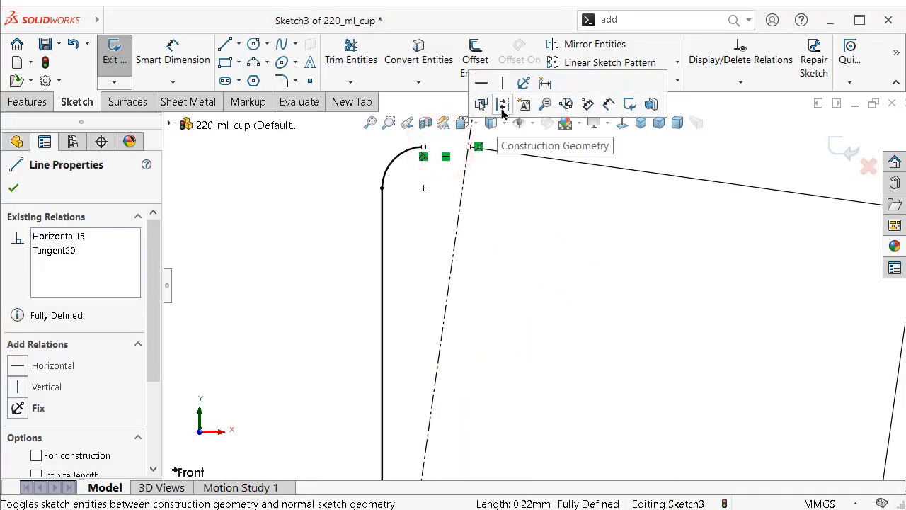
click(503, 105)
scroll(486, 198, up, 1)
scroll(493, 234, up, 2)
scroll(523, 322, up, 1)
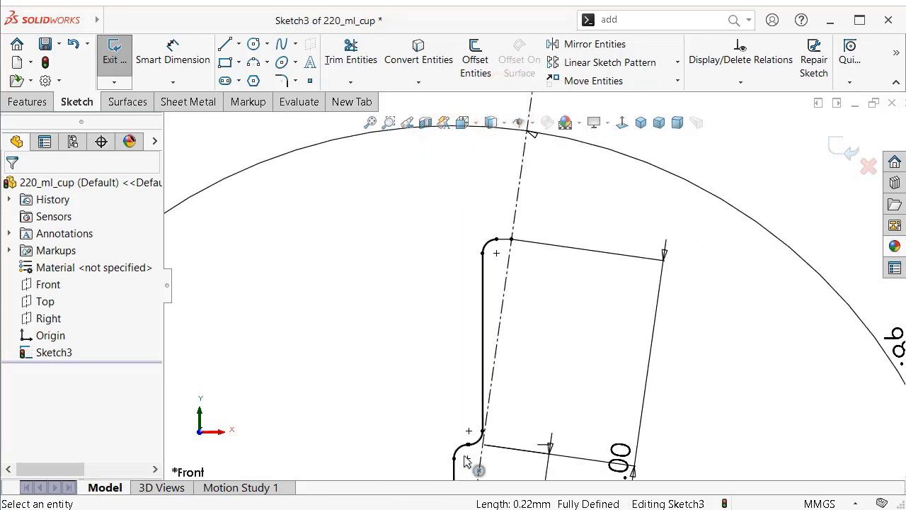
scroll(500, 413, down, 1)
scroll(494, 415, down, 1)
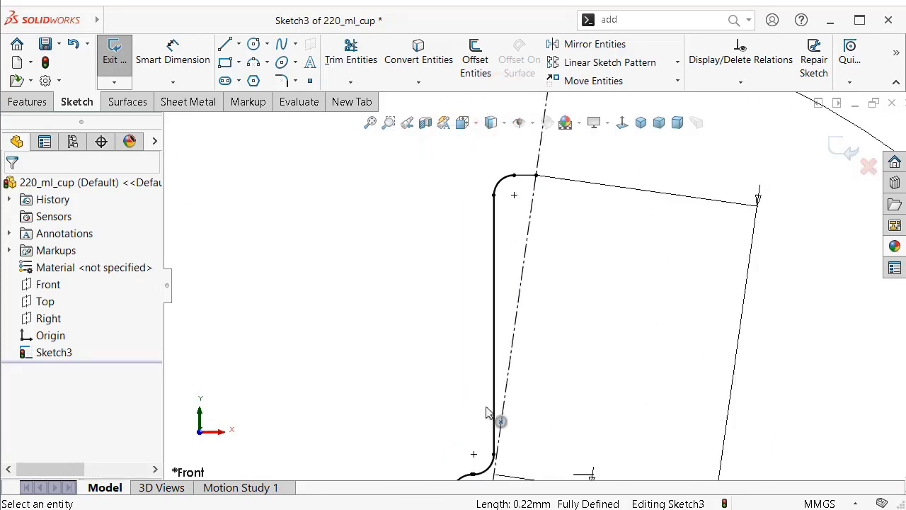
scroll(498, 425, down, 1)
scroll(508, 435, down, 1)
scroll(507, 425, down, 3)
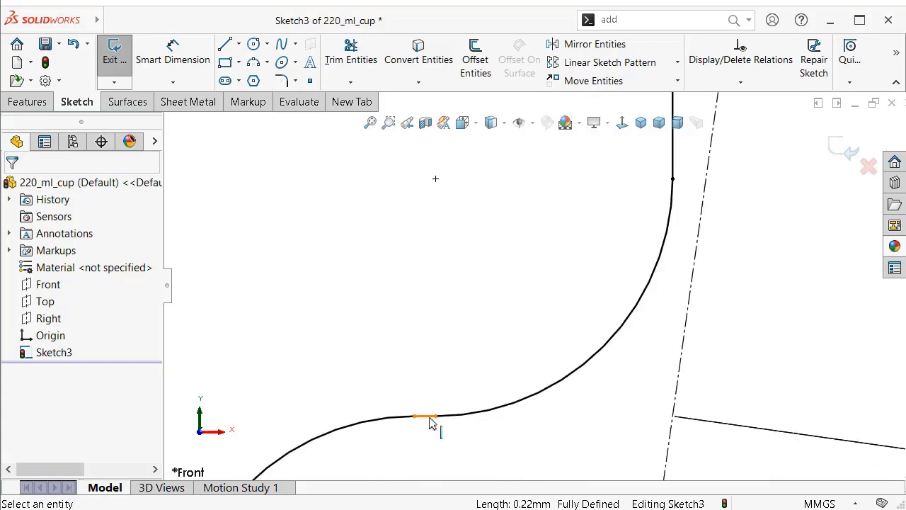
scroll(623, 293, up, 2)
scroll(597, 239, up, 2)
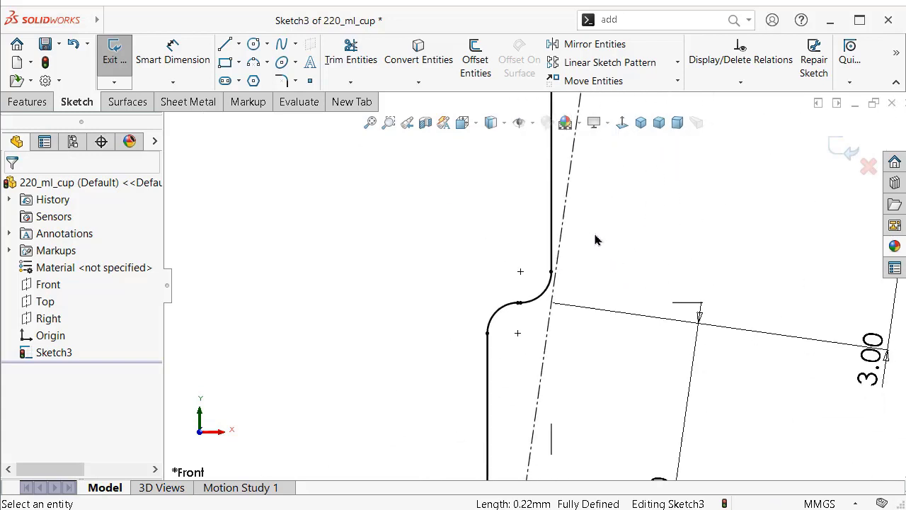
scroll(557, 192, up, 3)
scroll(548, 197, down, 2)
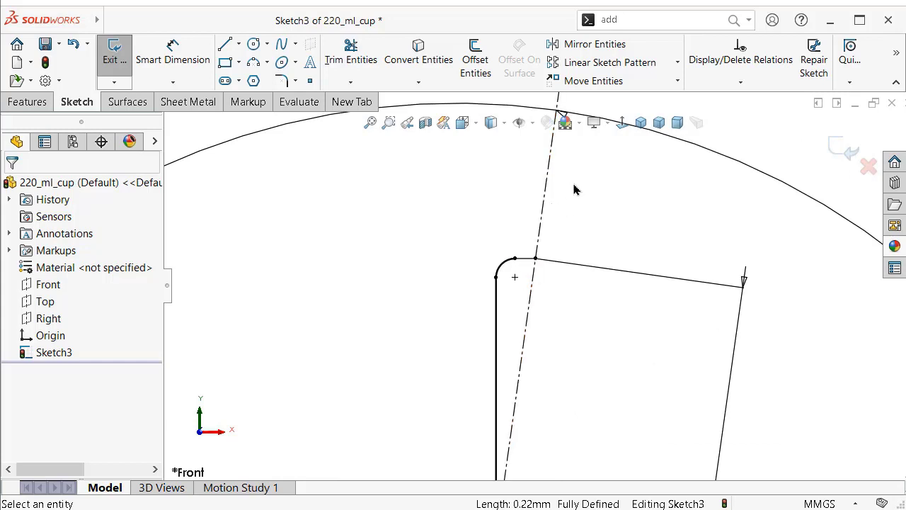
Start a linear sketch pattern along the slanted centerline with 18 instances at 3 mm spacing.
click(650, 63)
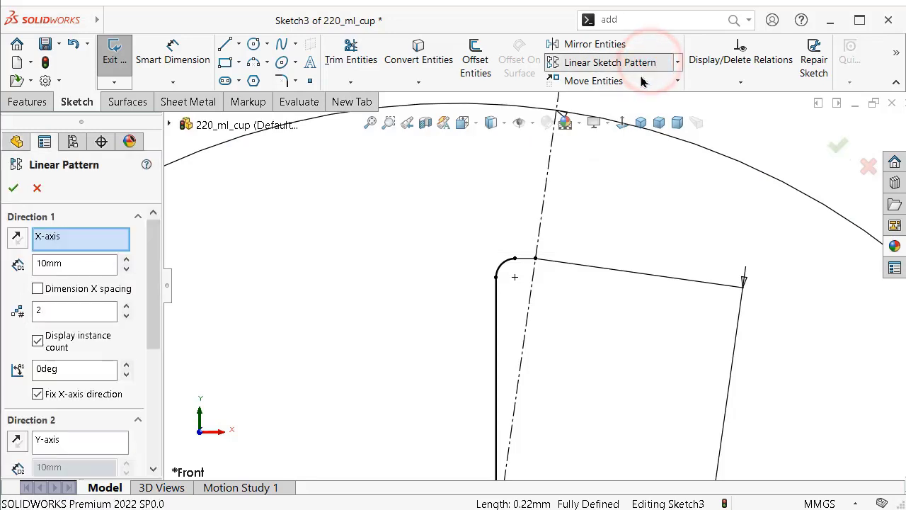
click(101, 238)
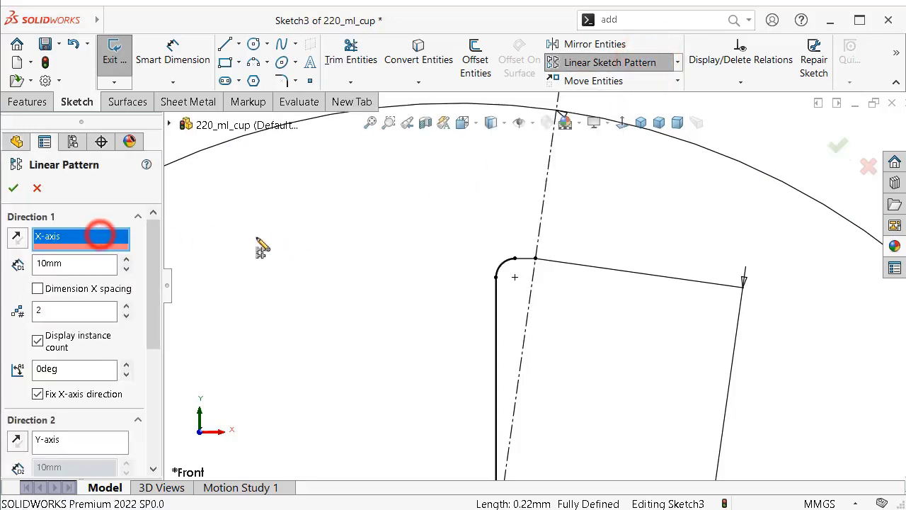
click(545, 206)
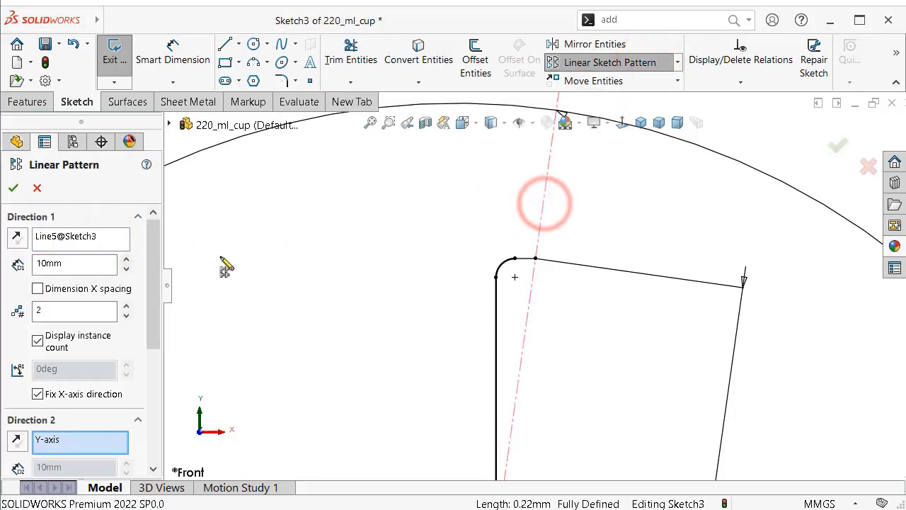
double_click(62, 267)
text(3)
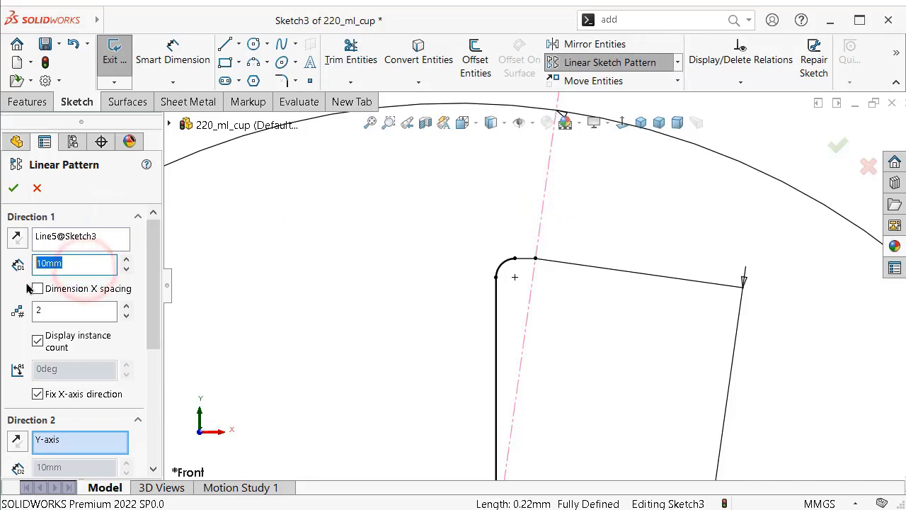
click(58, 312)
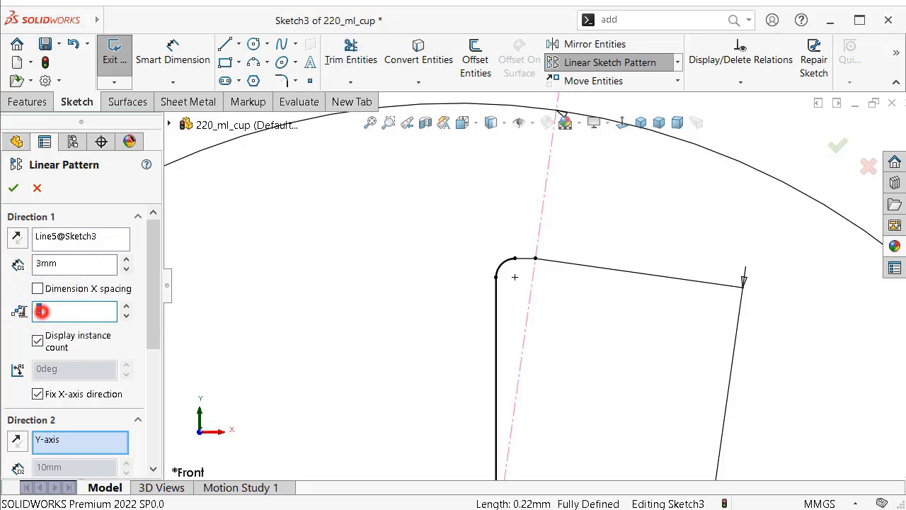
text(18)
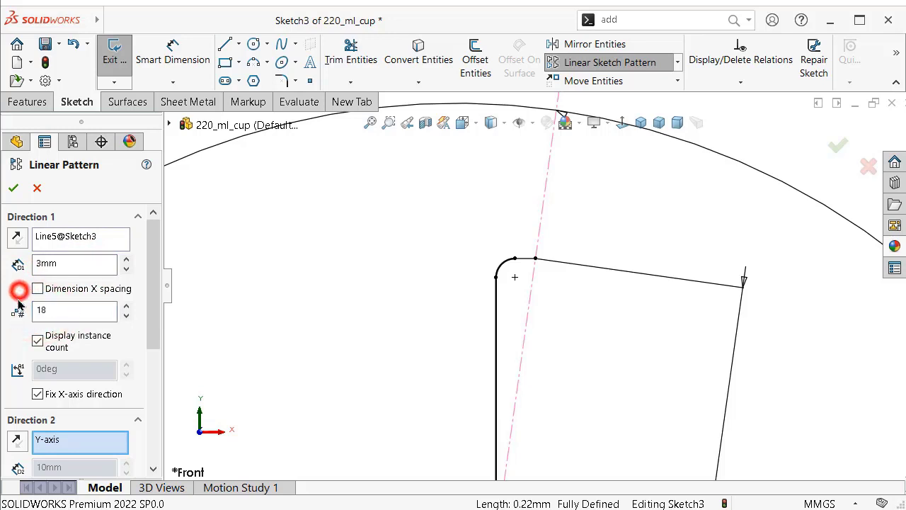
drag(152, 313, 152, 439)
Add Line19, the flat step line, and Arc4, its fillet arc, to the pattern entities.
click(83, 423)
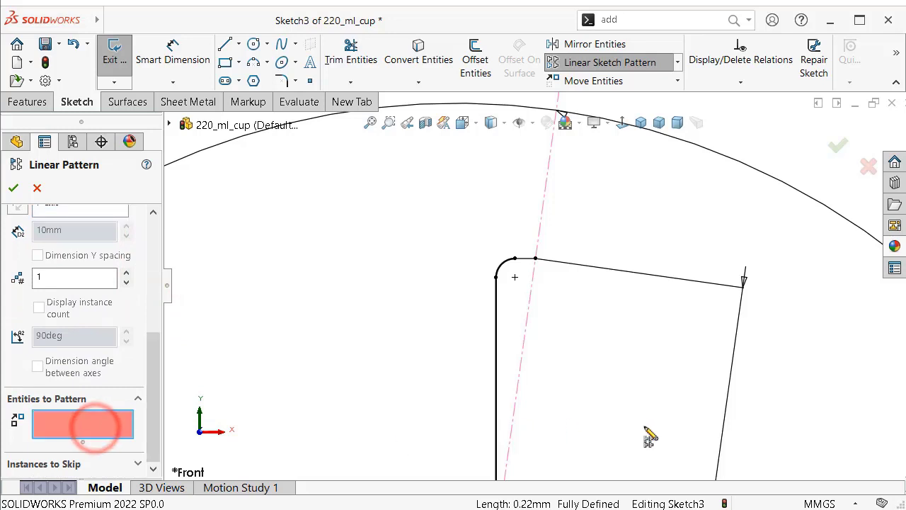
scroll(588, 425, up, 2)
scroll(522, 414, down, 2)
scroll(509, 415, down, 2)
scroll(532, 324, down, 2)
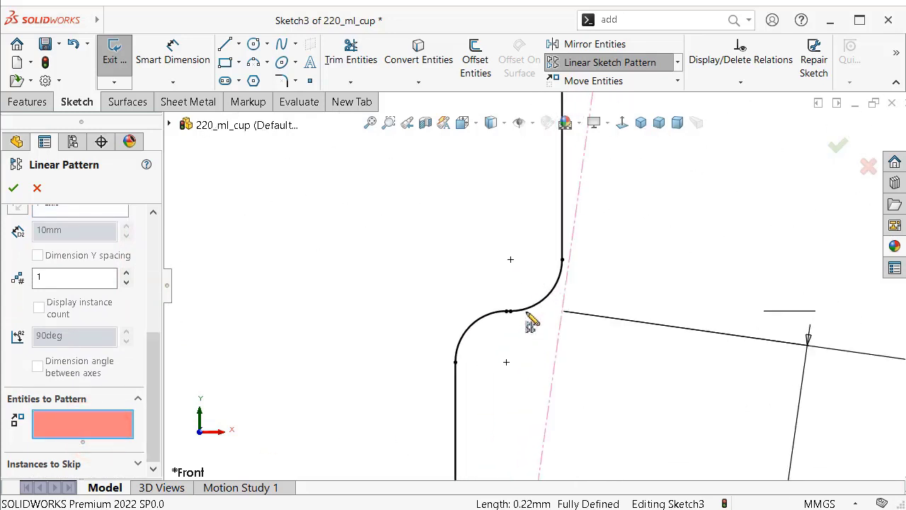
scroll(532, 324, down, 2)
scroll(524, 314, down, 2)
click(306, 282)
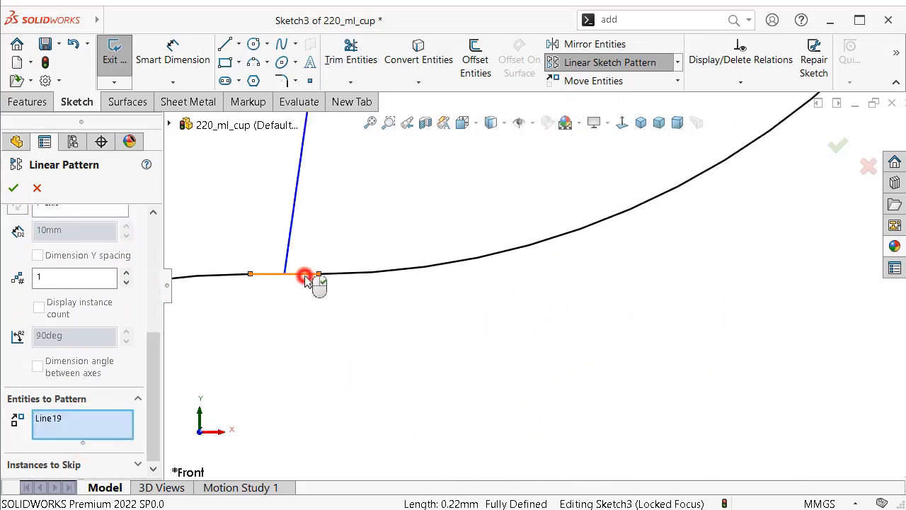
click(363, 276)
Add Line20, the vertical step line, and Arc5, the second fillet arc, to the pattern.
scroll(601, 234, up, 2)
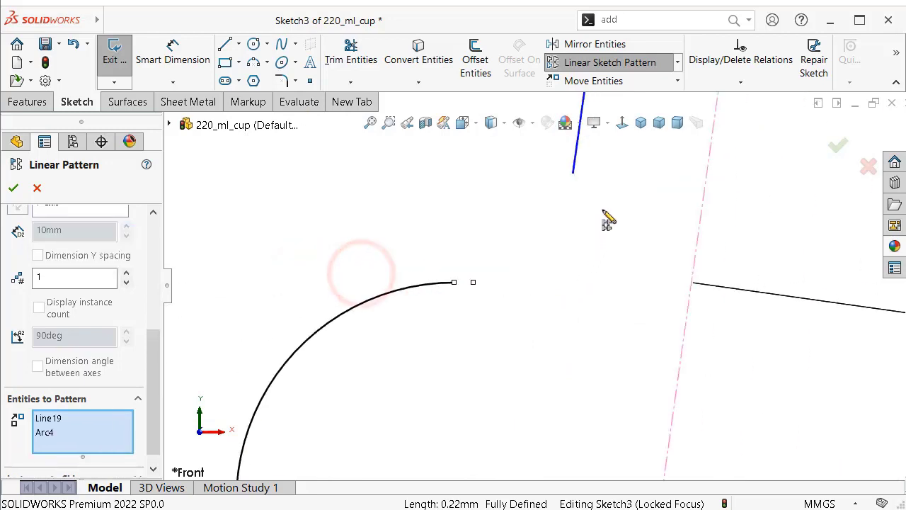
scroll(599, 201, up, 2)
scroll(597, 202, up, 1)
scroll(566, 234, up, 1)
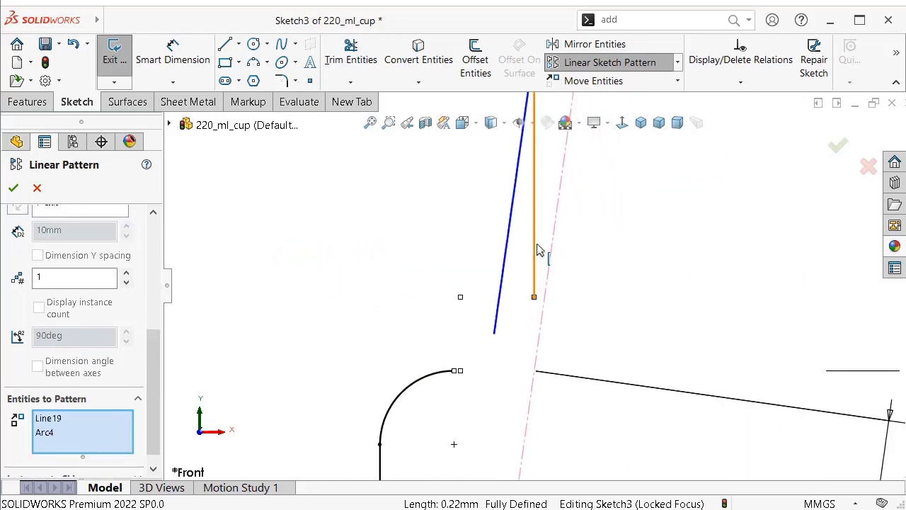
click(536, 248)
scroll(569, 205, up, 1)
scroll(559, 184, up, 1)
scroll(556, 186, up, 2)
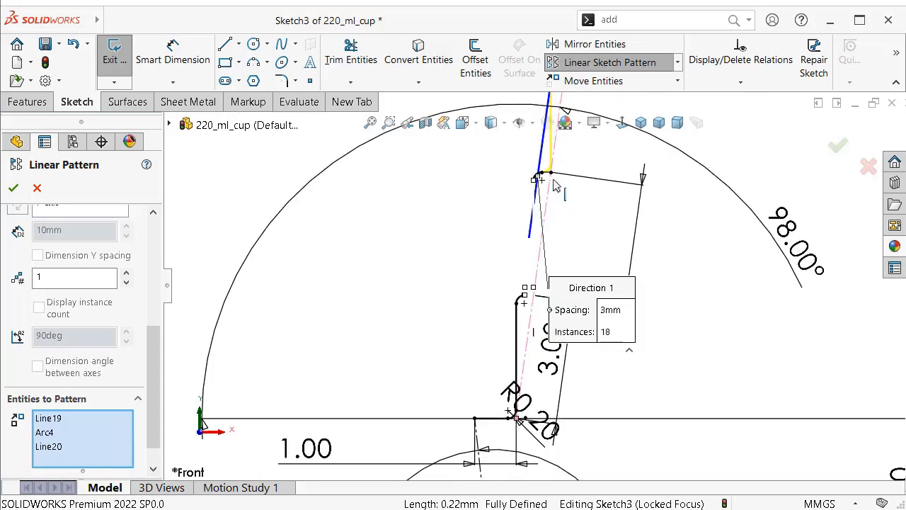
scroll(556, 186, down, 1)
scroll(549, 188, down, 1)
scroll(552, 228, down, 1)
scroll(556, 243, down, 1)
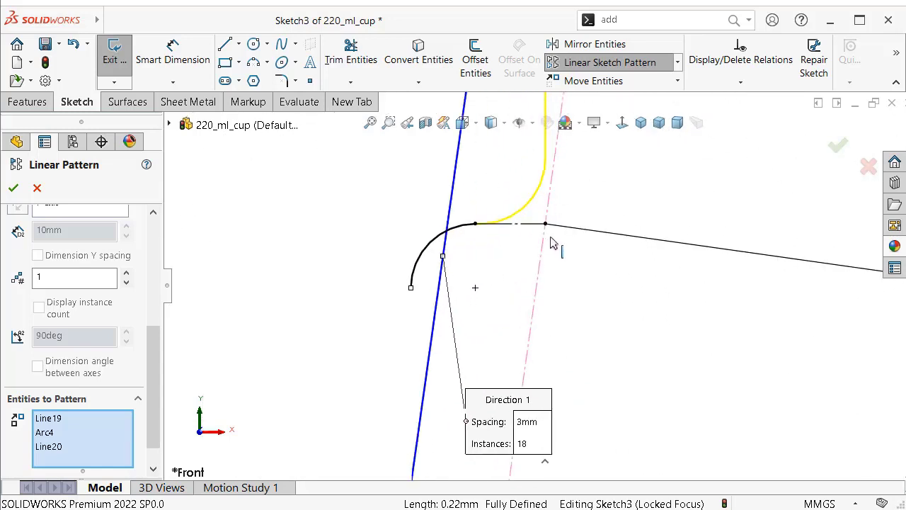
scroll(534, 255, down, 1)
scroll(517, 261, down, 1)
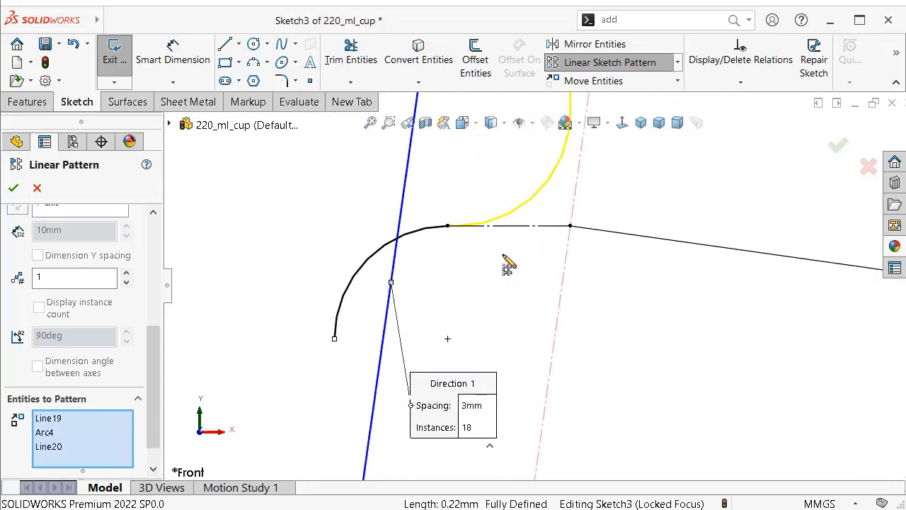
scroll(496, 263, down, 1)
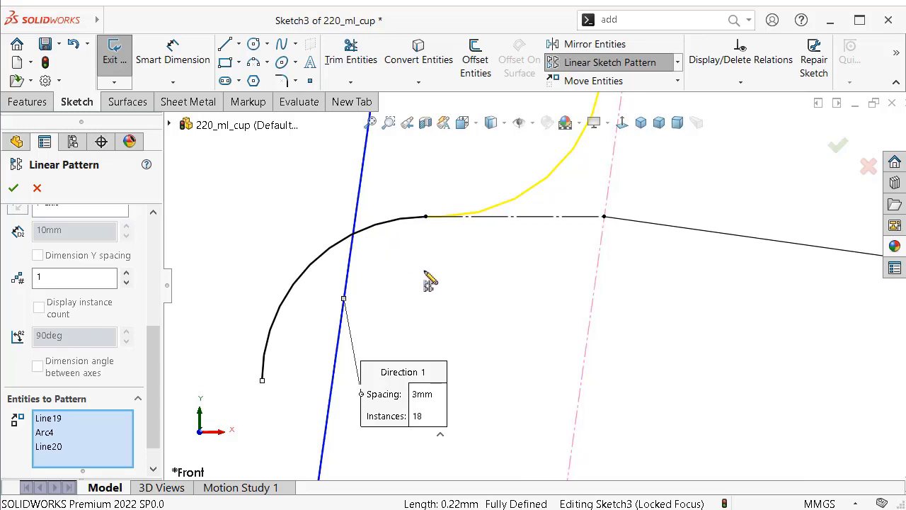
scroll(453, 290, up, 2)
scroll(488, 315, up, 1)
scroll(498, 273, up, 1)
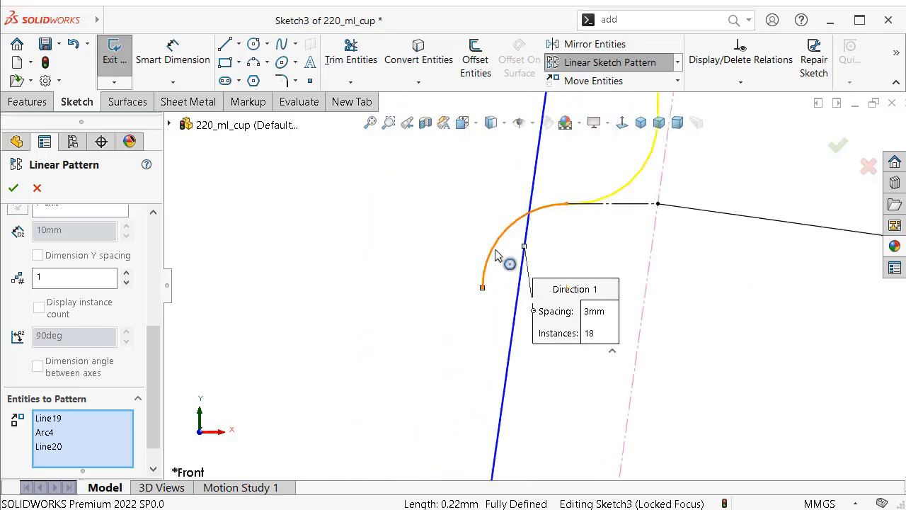
click(492, 248)
scroll(648, 237, up, 2)
scroll(616, 209, up, 2)
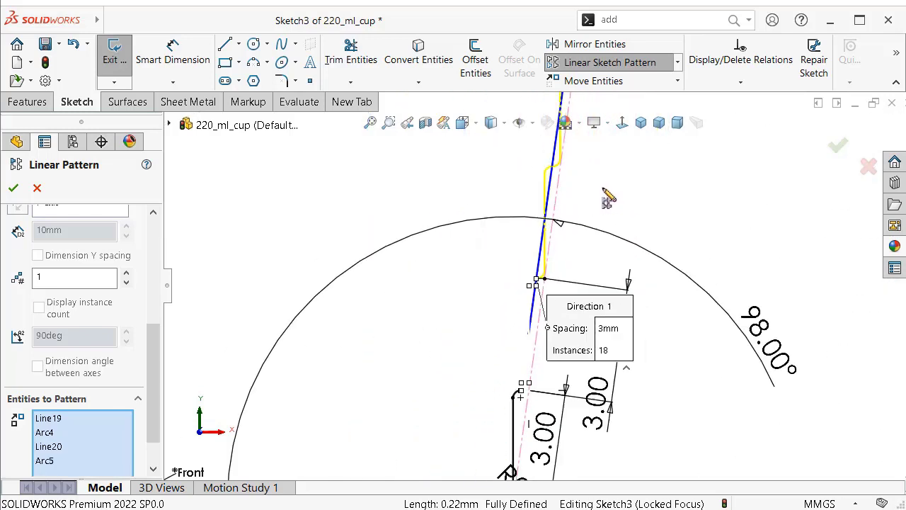
scroll(595, 197, up, 2)
scroll(570, 198, up, 1)
scroll(560, 191, up, 1)
scroll(559, 185, up, 1)
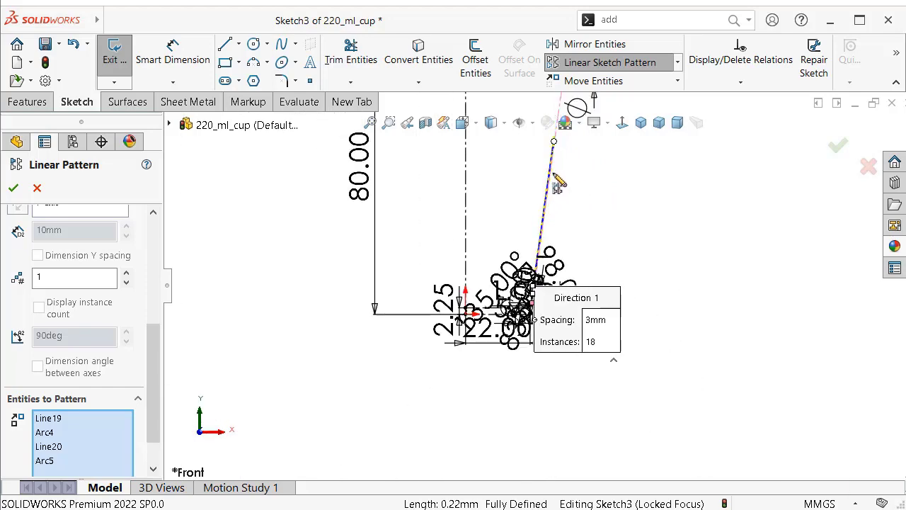
scroll(558, 186, down, 2)
scroll(560, 193, down, 2)
scroll(538, 234, down, 2)
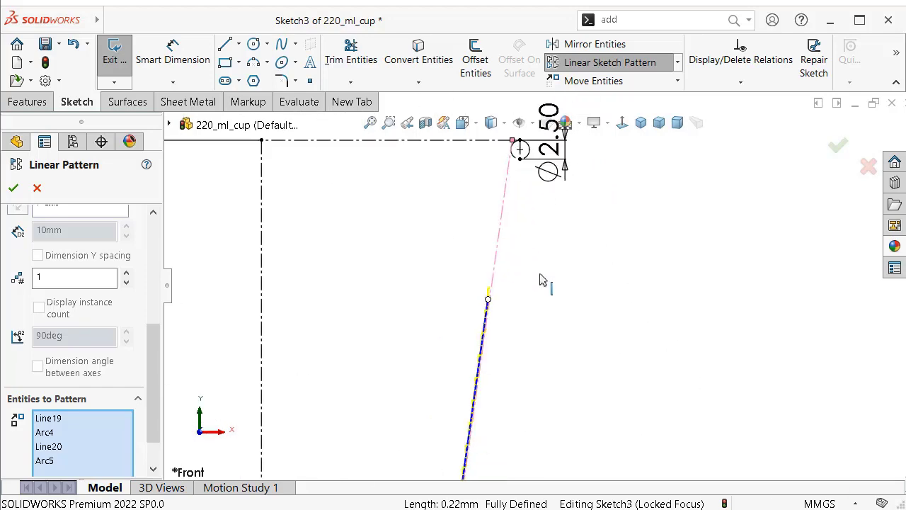
scroll(514, 297, down, 2)
scroll(499, 259, up, 1)
scroll(503, 241, up, 3)
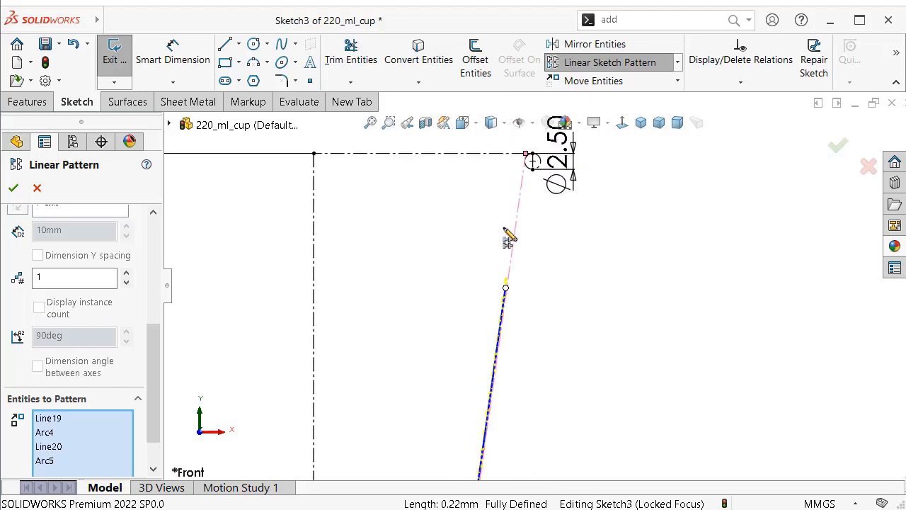
scroll(509, 237, down, 4)
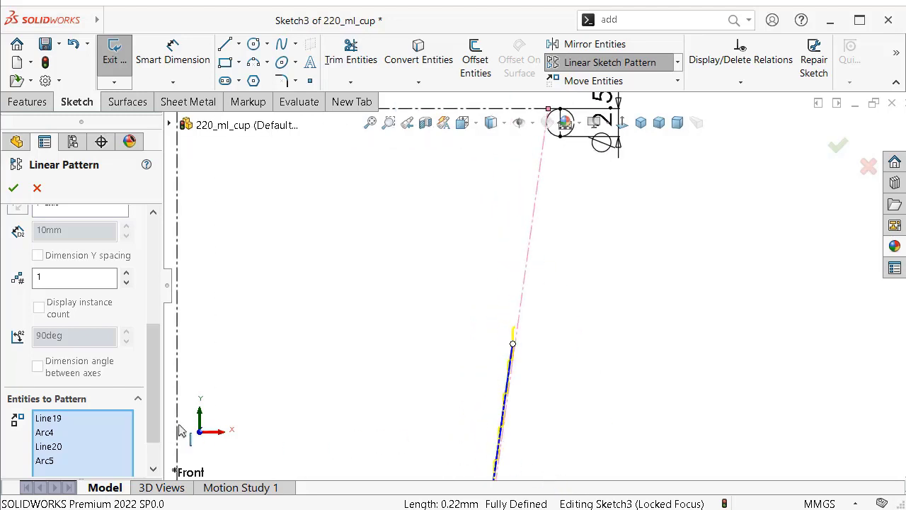
drag(155, 384, 156, 403)
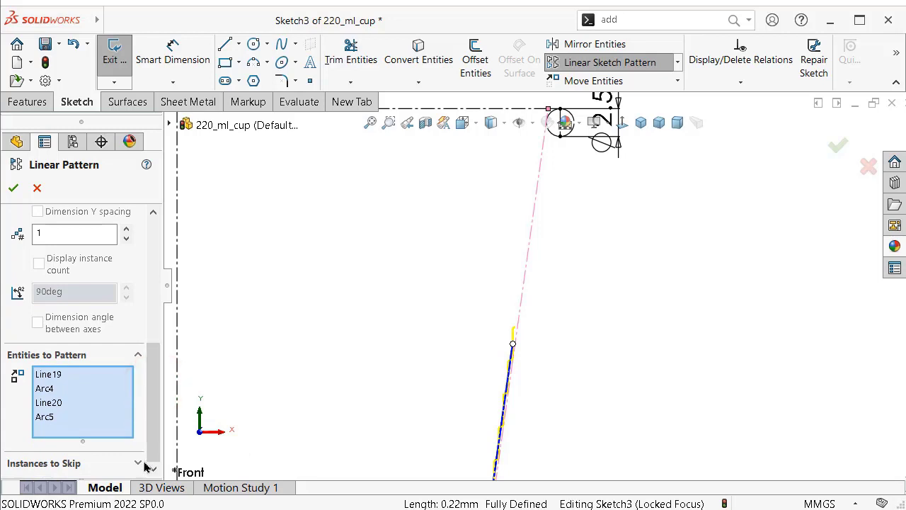
drag(151, 406, 152, 425)
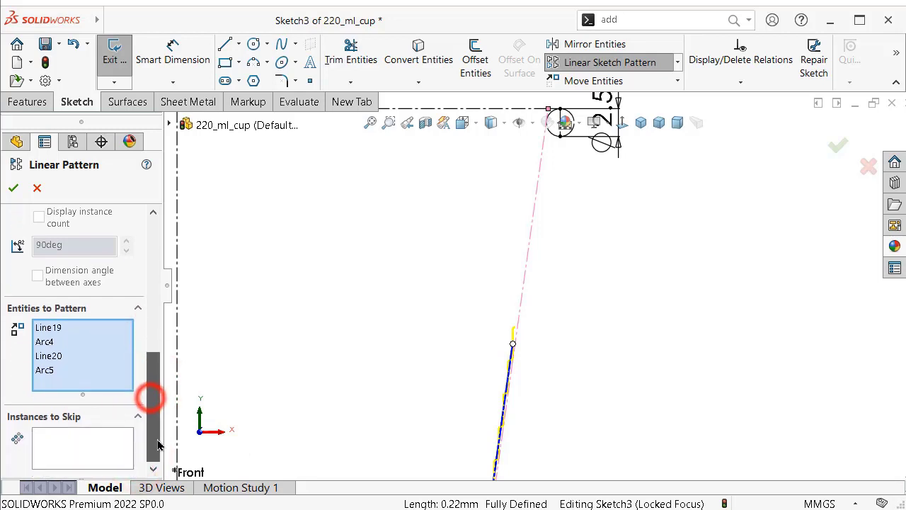
Skip pattern instances 14–16 on the wall and apply the linear pattern of the step.
scroll(453, 404, down, 1)
scroll(216, 481, up, 2)
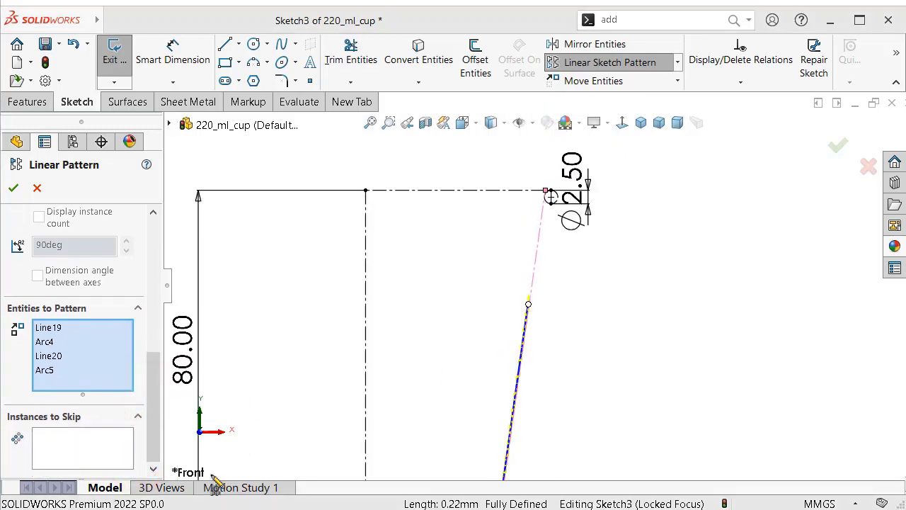
click(99, 444)
scroll(522, 334, down, 1)
scroll(559, 305, down, 2)
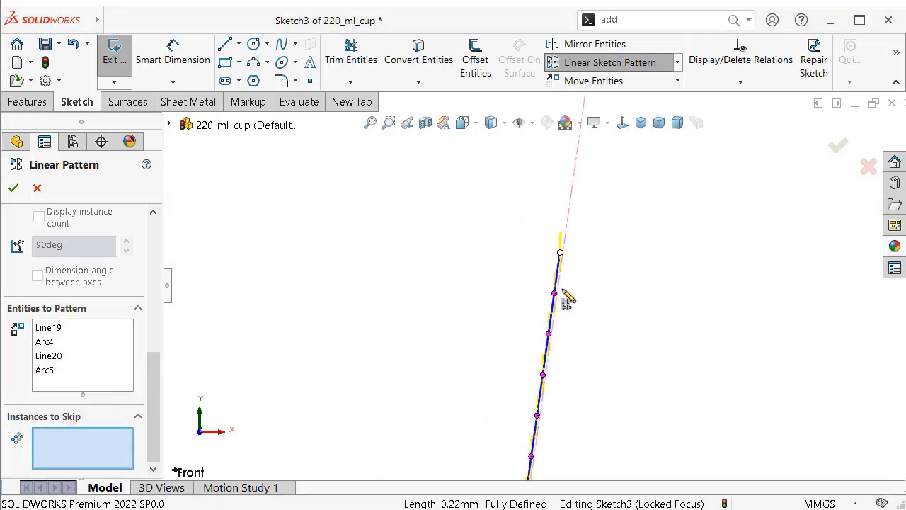
scroll(566, 297, down, 1)
scroll(567, 286, down, 1)
scroll(567, 272, down, 1)
scroll(559, 252, down, 2)
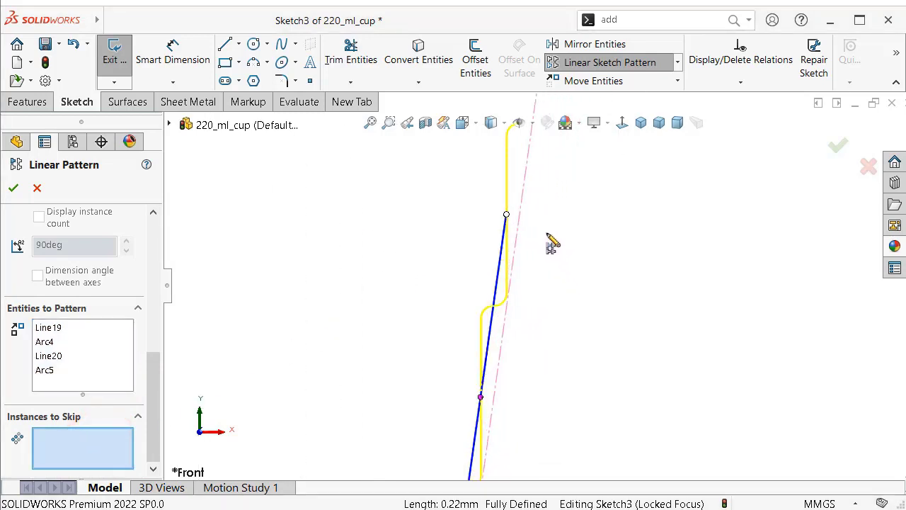
scroll(538, 238, down, 1)
scroll(524, 290, up, 3)
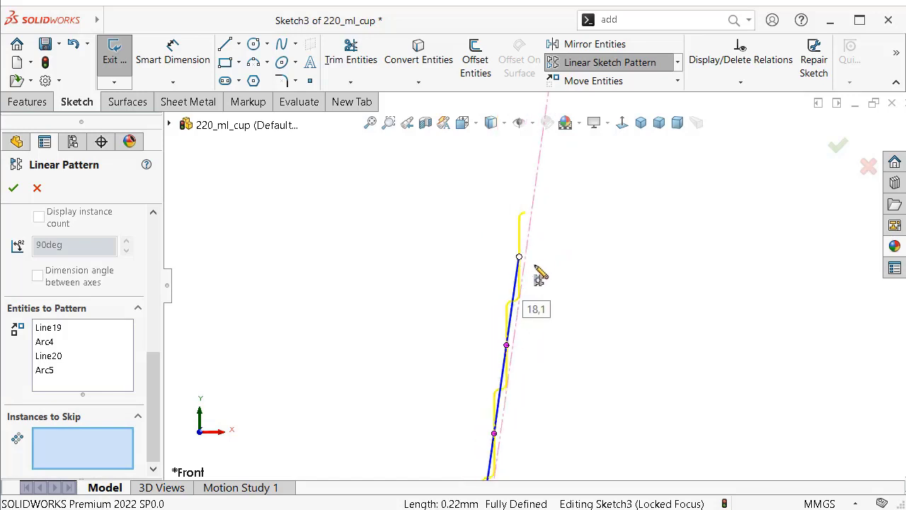
scroll(543, 265, up, 1)
scroll(535, 257, down, 3)
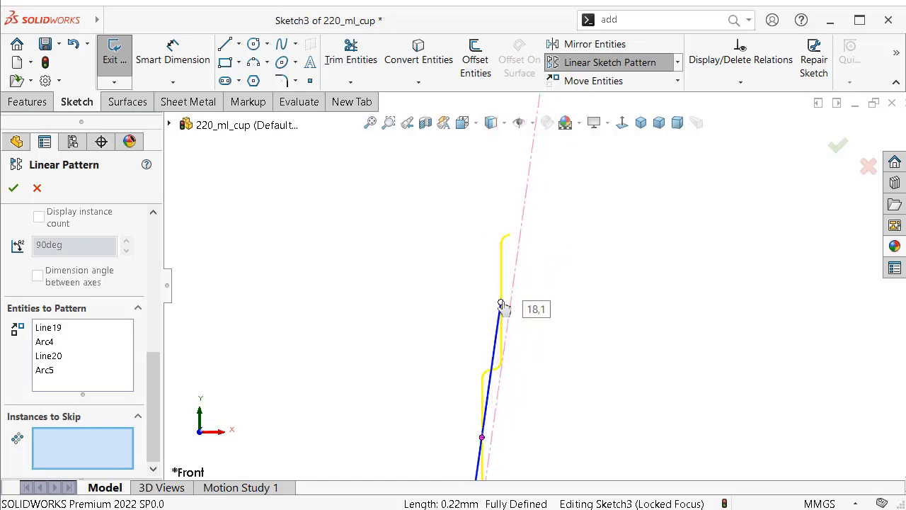
scroll(517, 419, up, 1)
scroll(531, 407, up, 1)
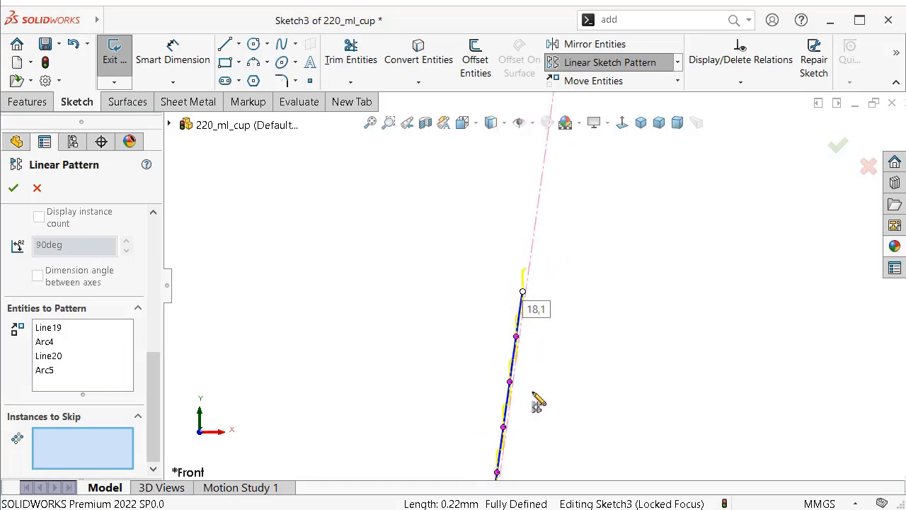
scroll(536, 395, up, 1)
scroll(536, 393, down, 1)
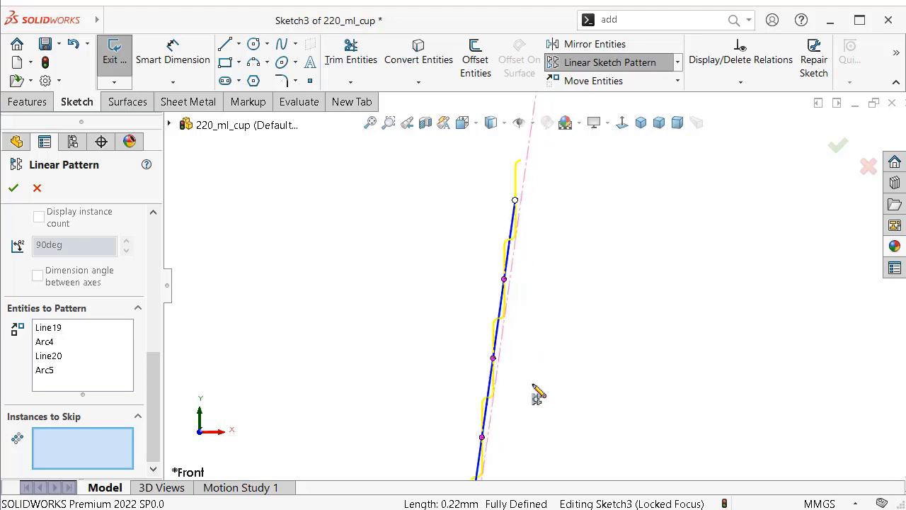
scroll(536, 393, up, 1)
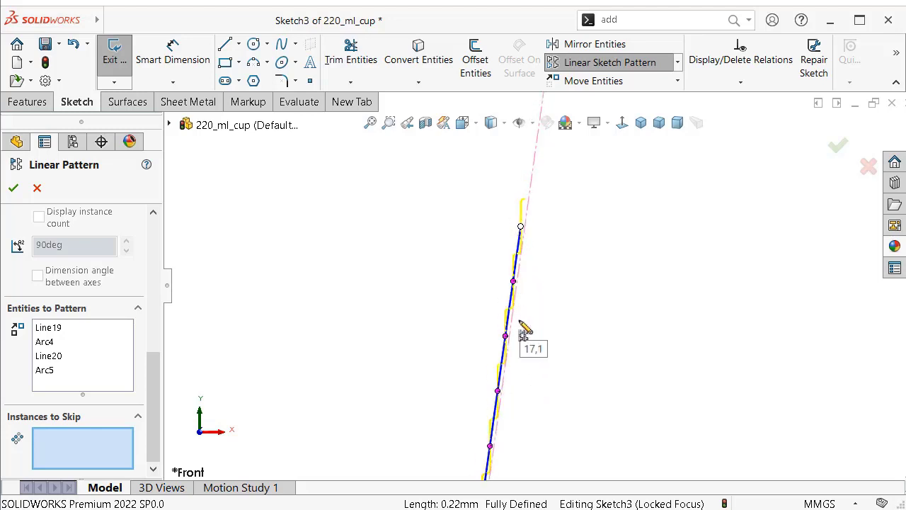
scroll(521, 326, down, 2)
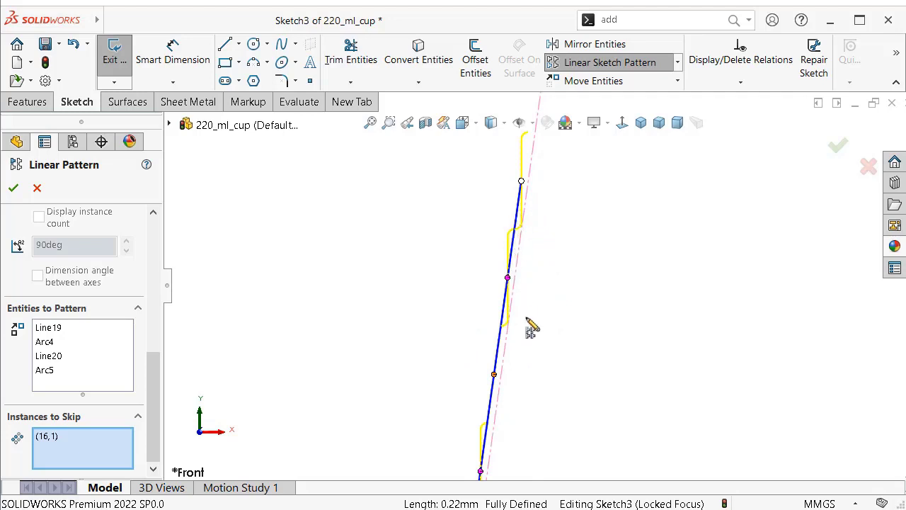
scroll(527, 324, up, 1)
scroll(520, 397, up, 1)
scroll(522, 379, down, 2)
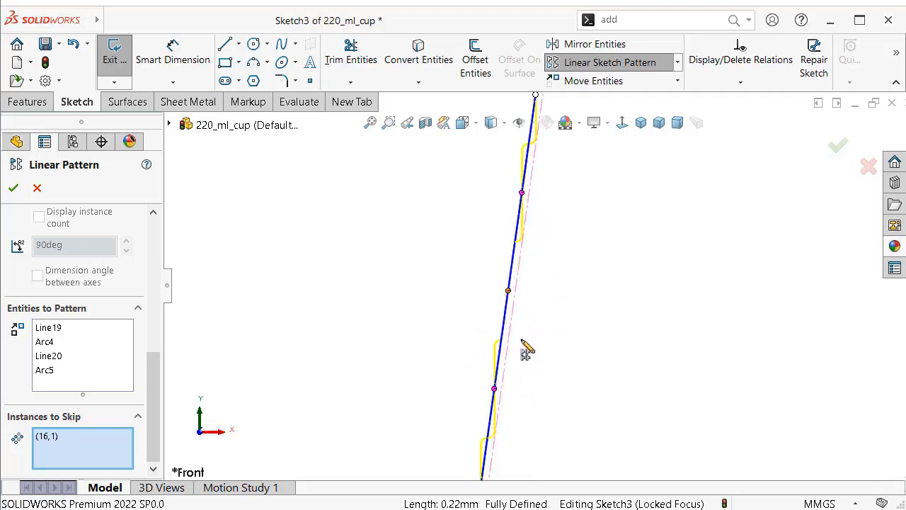
scroll(537, 260, up, 2)
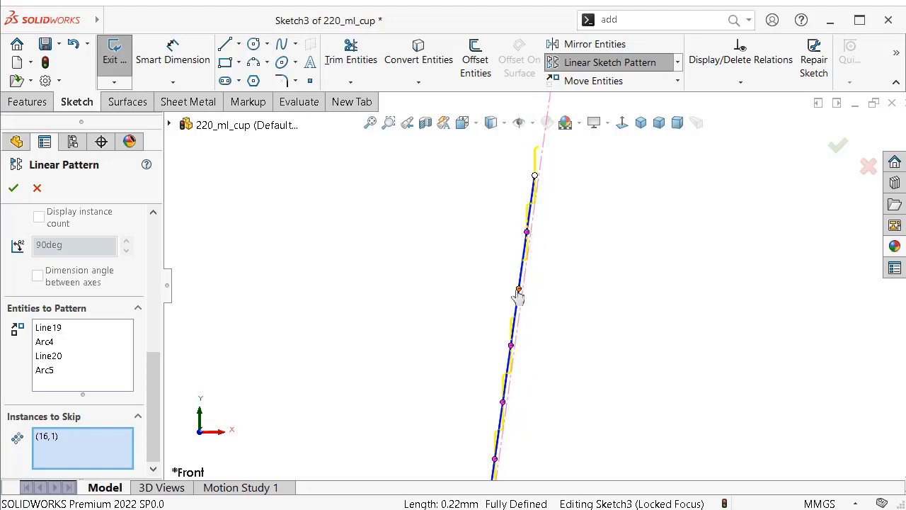
click(502, 402)
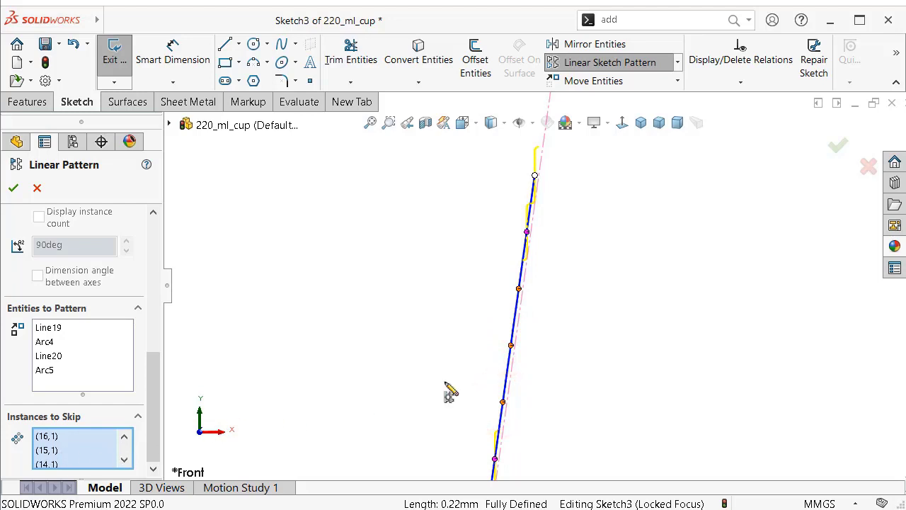
scroll(536, 362, up, 1)
scroll(536, 340, up, 1)
scroll(538, 318, up, 1)
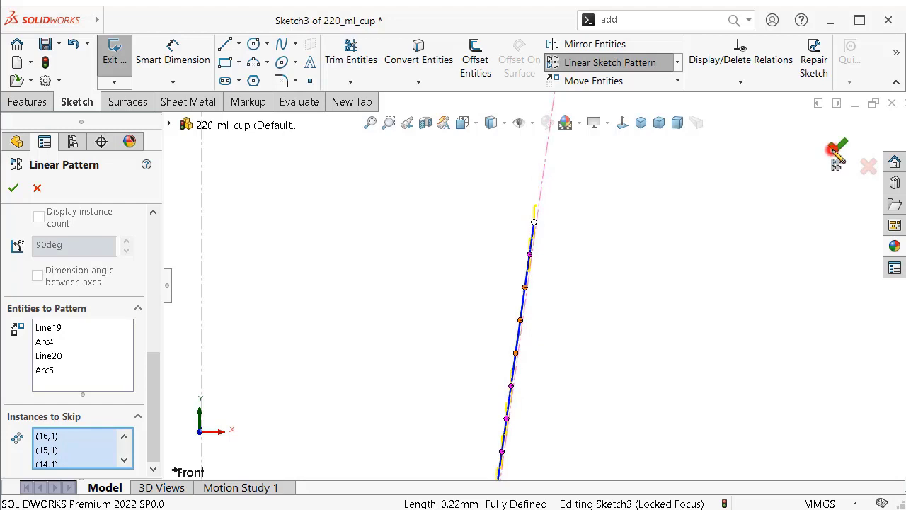
click(836, 150)
Drag-test the remaining loose geometry, then start Fully Define Sketch limited to selected entities.
mouse_move(540, 318)
mouse_down()
mouse_move(531, 363)
mouse_move(506, 390)
mouse_move(511, 433)
mouse_move(552, 347)
mouse_move(517, 411)
mouse_up()
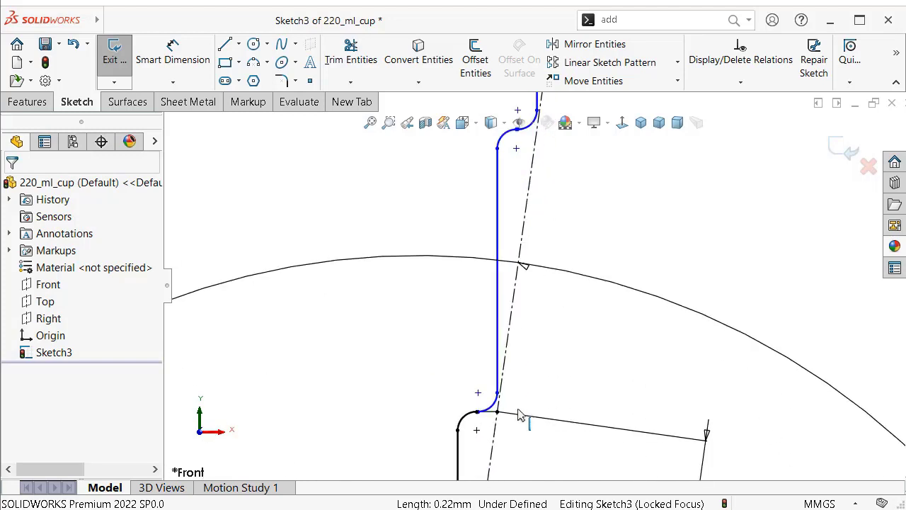
drag(524, 265, 525, 266)
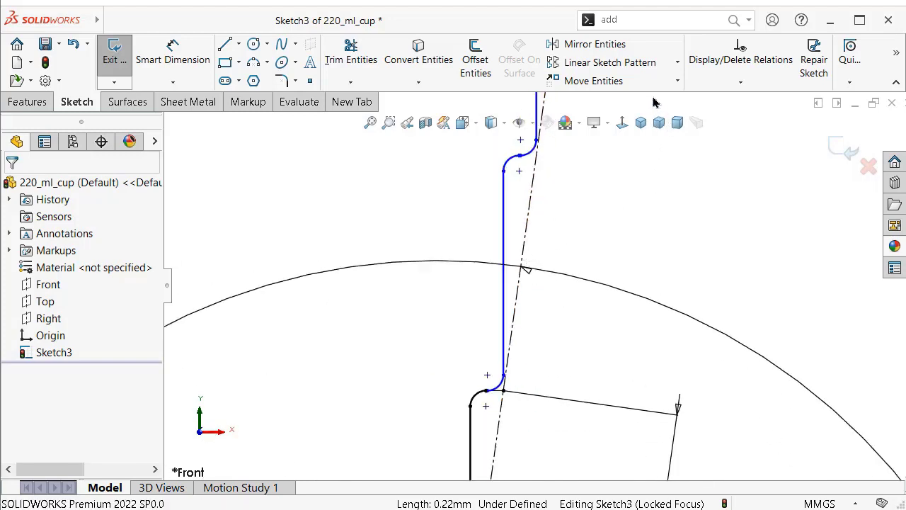
click(737, 82)
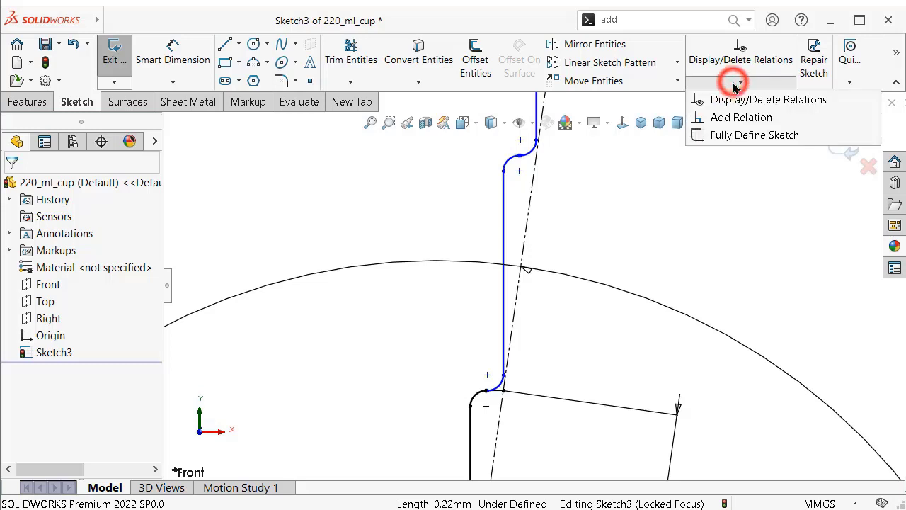
click(729, 140)
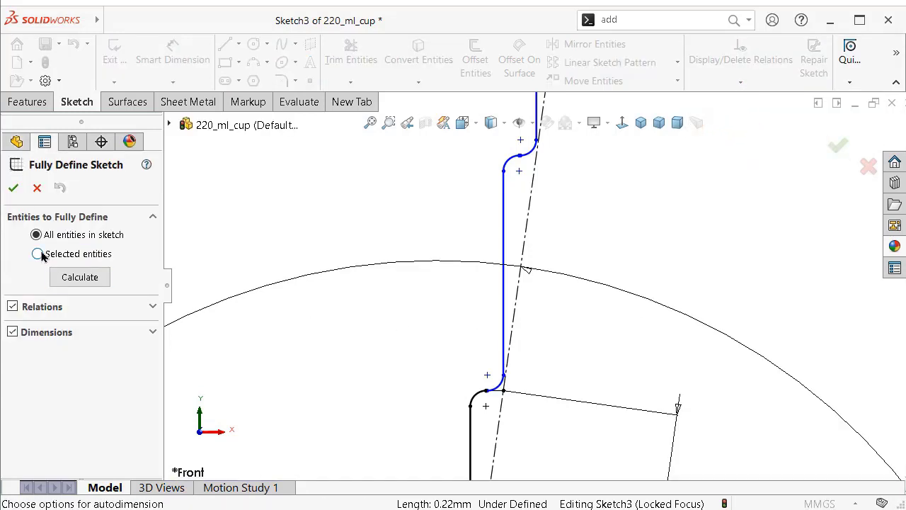
click(37, 254)
scroll(438, 411, down, 2)
scroll(466, 406, down, 2)
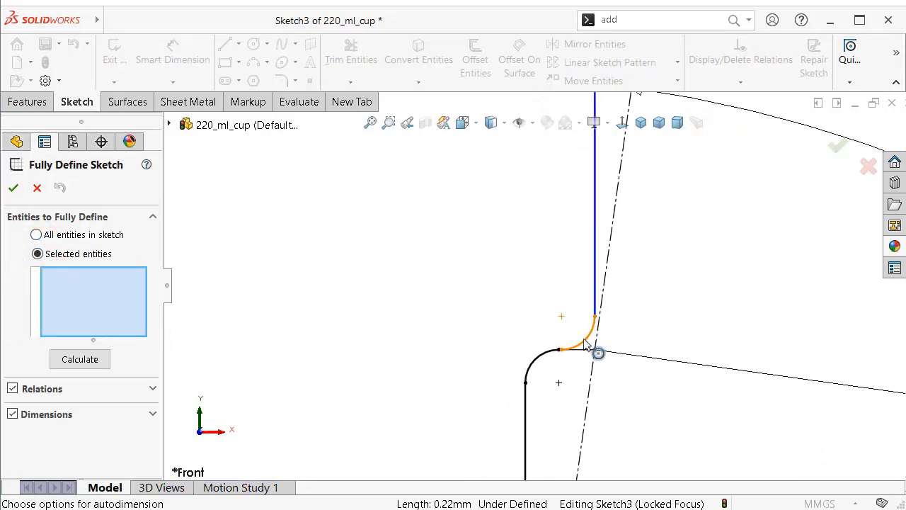
Auto-define Arc6, Line23 and Line22 with calculated dimensions and relations.
click(585, 344)
scroll(597, 318, down, 3)
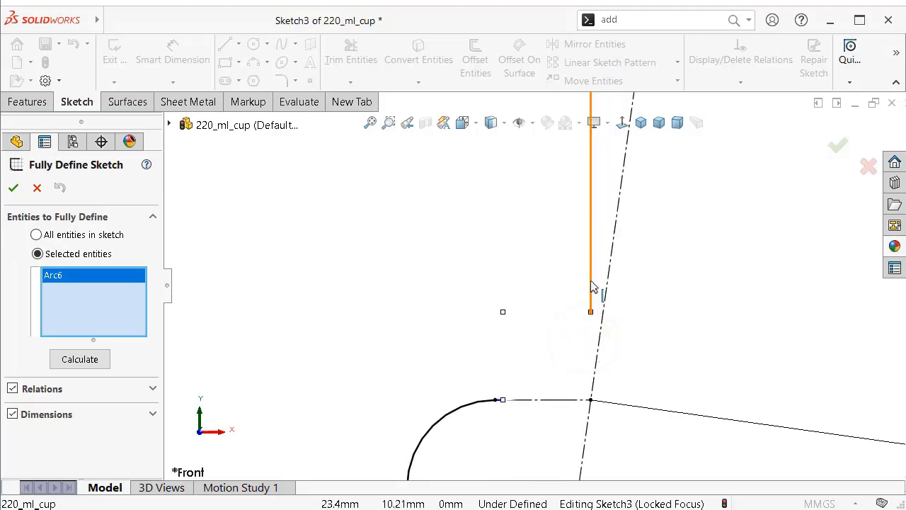
click(591, 282)
scroll(519, 398, down, 5)
click(383, 415)
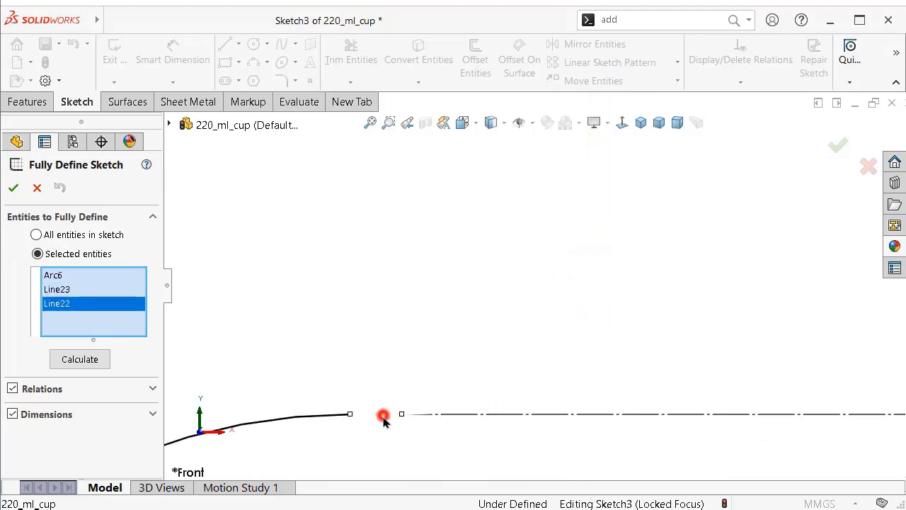
click(80, 360)
scroll(627, 334, up, 3)
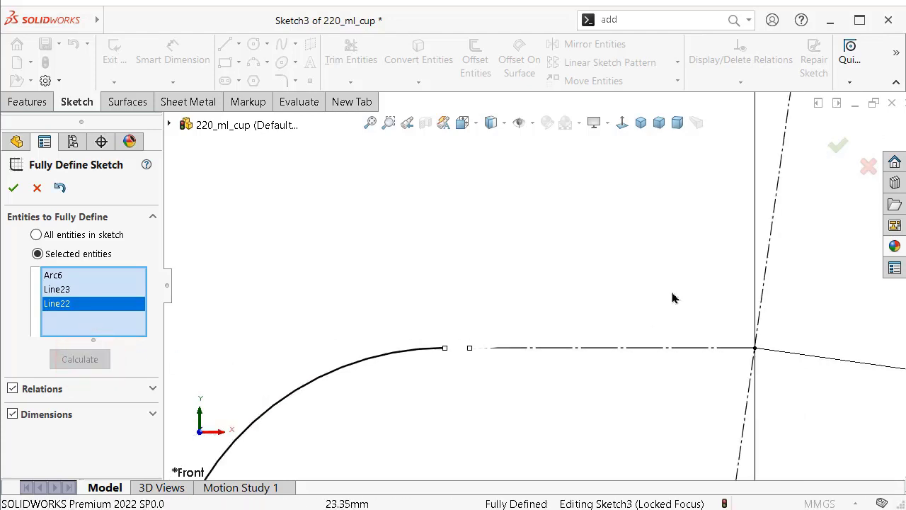
scroll(673, 300, up, 2)
click(835, 146)
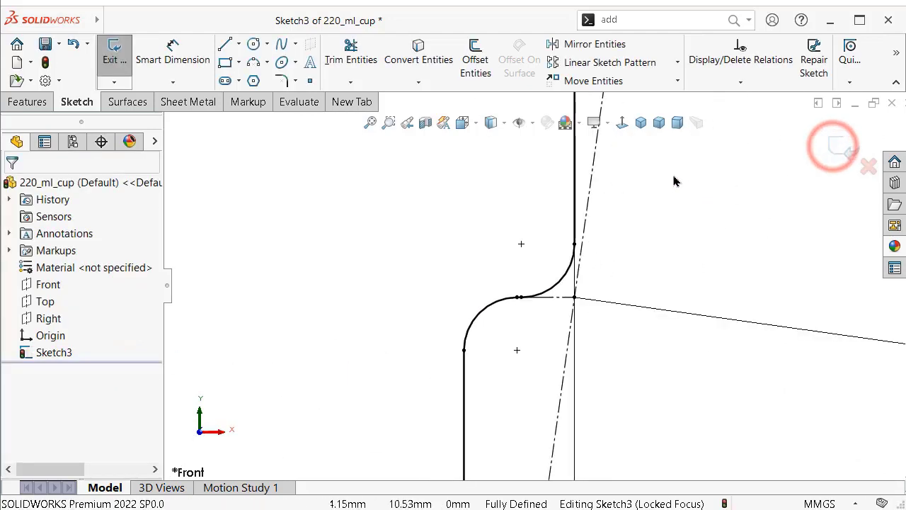
scroll(673, 178, up, 3)
scroll(599, 162, up, 3)
scroll(566, 128, down, 2)
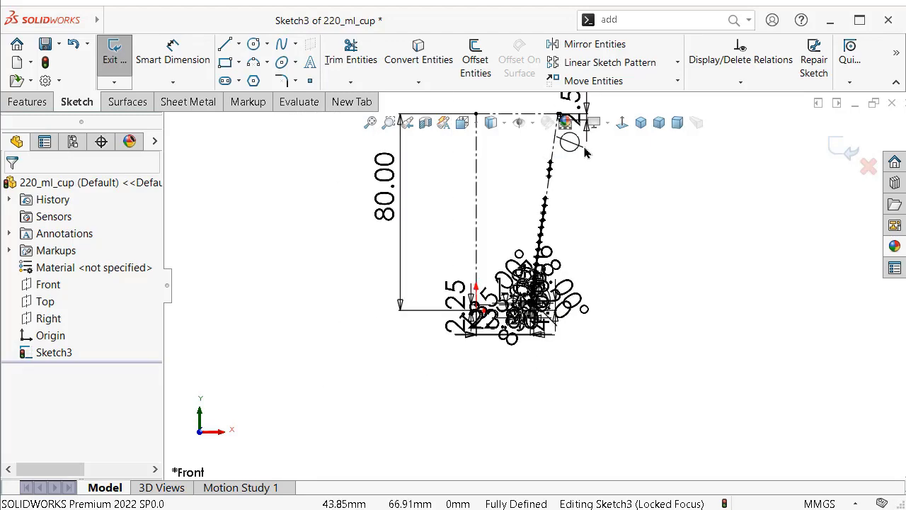
scroll(528, 227, down, 3)
scroll(535, 245, down, 2)
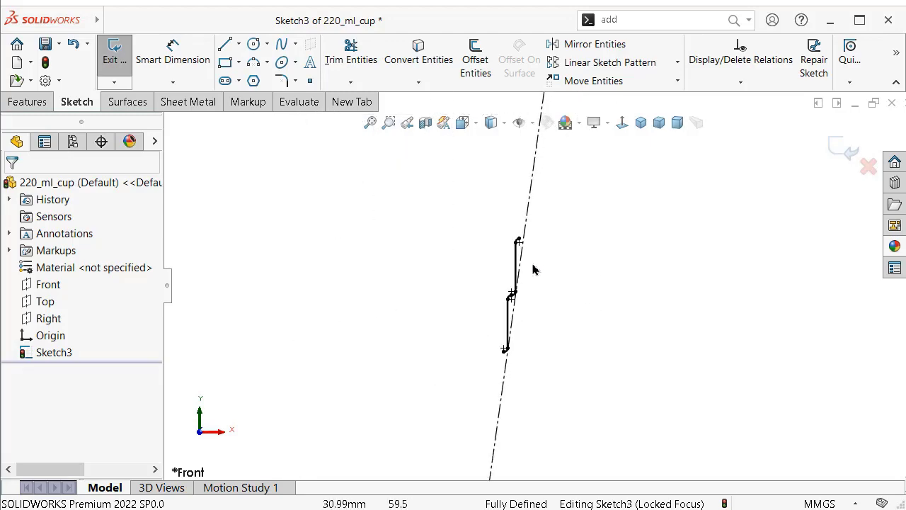
scroll(536, 319, up, 2)
scroll(541, 354, up, 1)
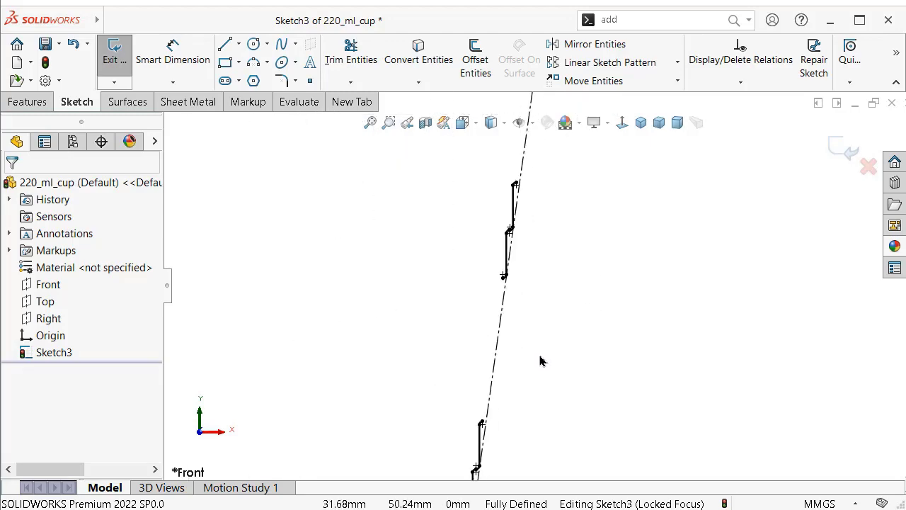
scroll(538, 361, down, 2)
scroll(499, 414, down, 2)
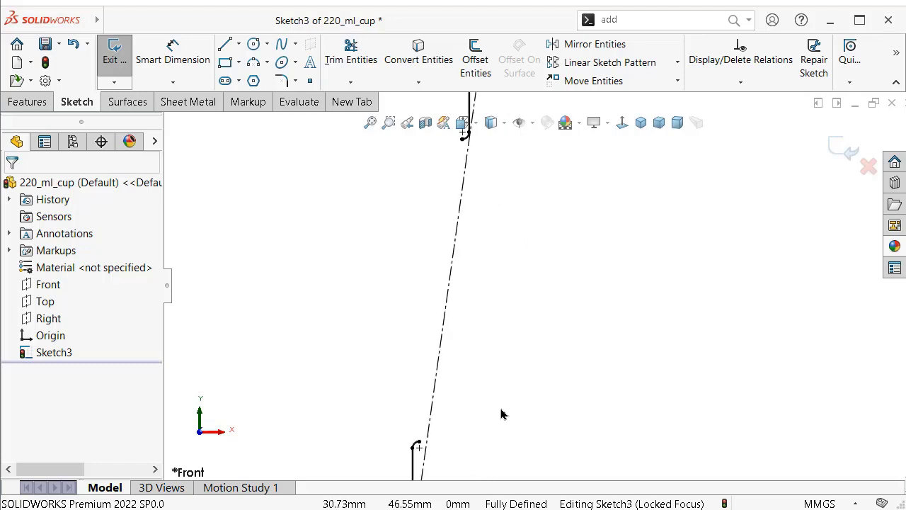
scroll(425, 425, down, 2)
scroll(414, 425, down, 2)
scroll(446, 397, down, 1)
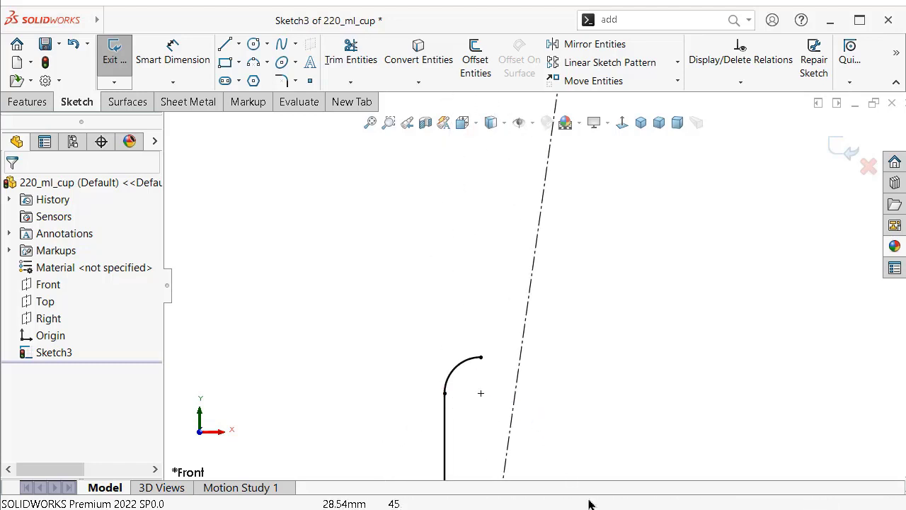
scroll(510, 297, down, 3)
scroll(521, 286, down, 2)
scroll(496, 226, up, 1)
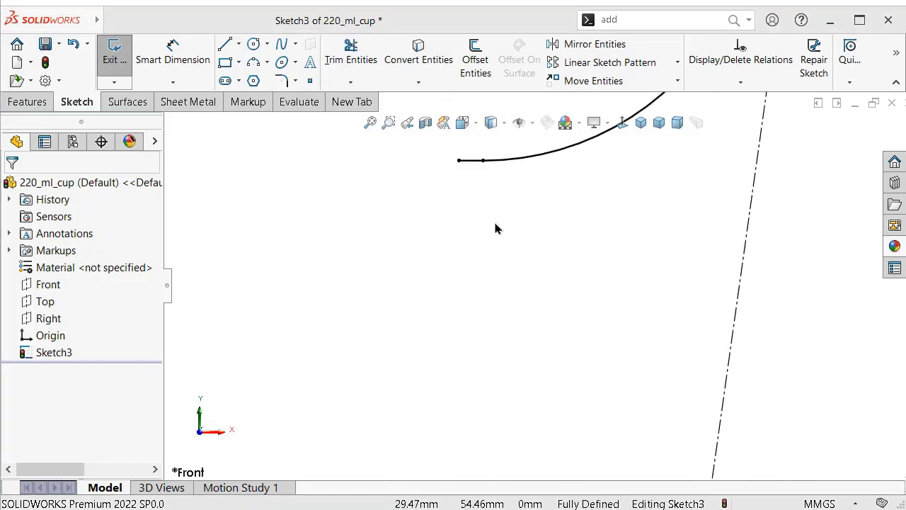
scroll(489, 212, up, 2)
scroll(474, 206, up, 2)
click(468, 199)
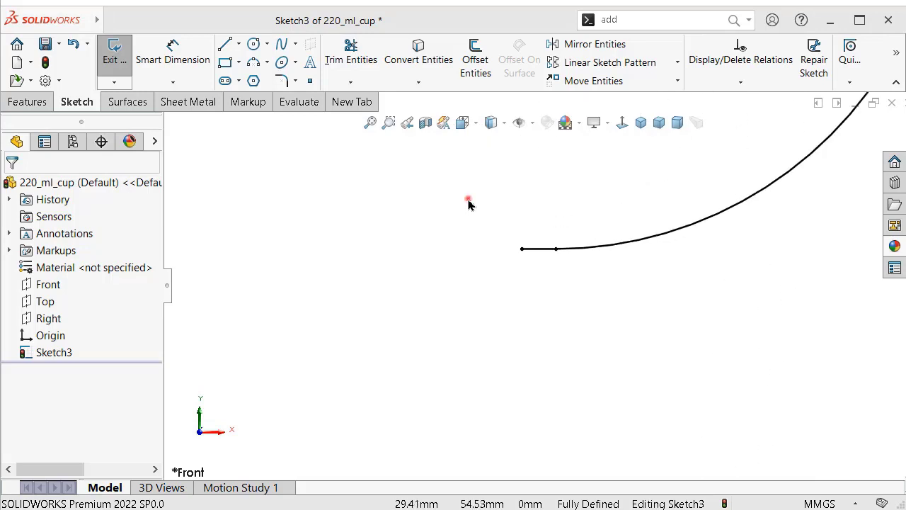
click(548, 252)
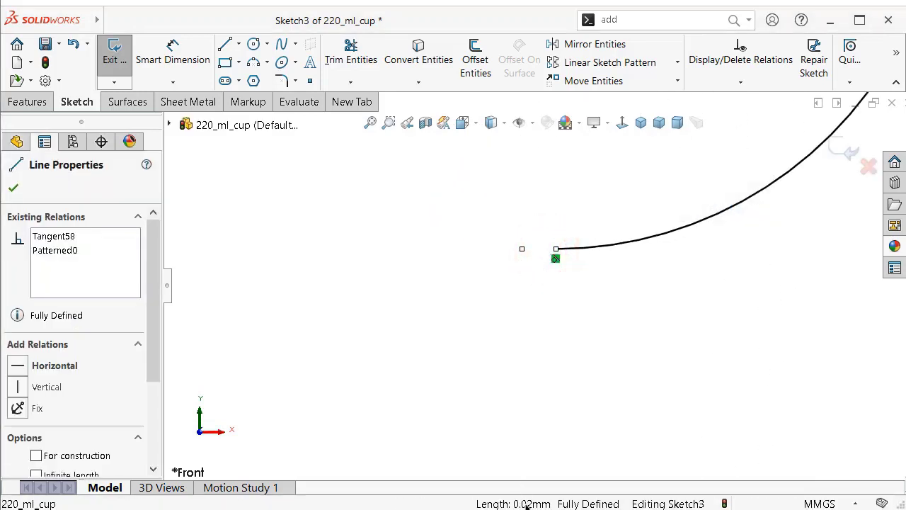
click(366, 273)
scroll(592, 366, up, 2)
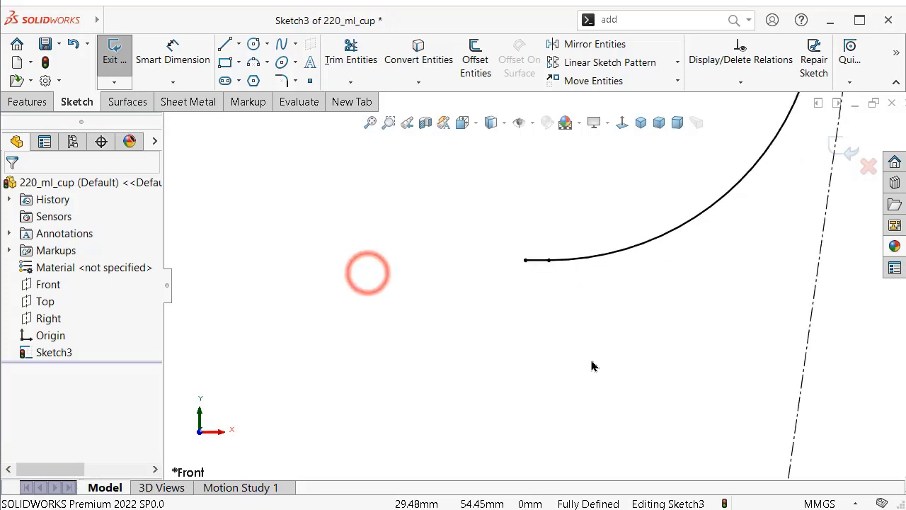
scroll(588, 437, up, 1)
scroll(538, 446, up, 1)
scroll(538, 446, up, 1)
scroll(526, 449, up, 1)
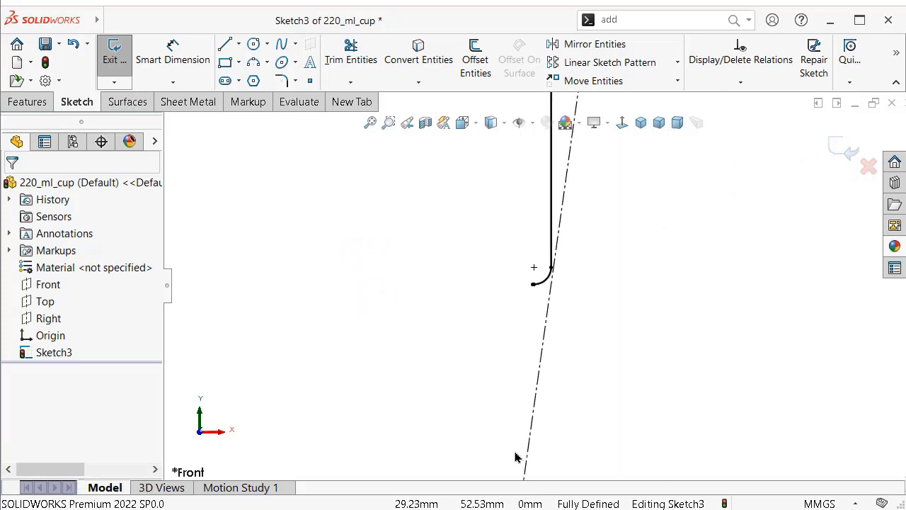
scroll(518, 458, up, 1)
scroll(520, 458, up, 1)
scroll(505, 384, down, 1)
scroll(556, 317, down, 2)
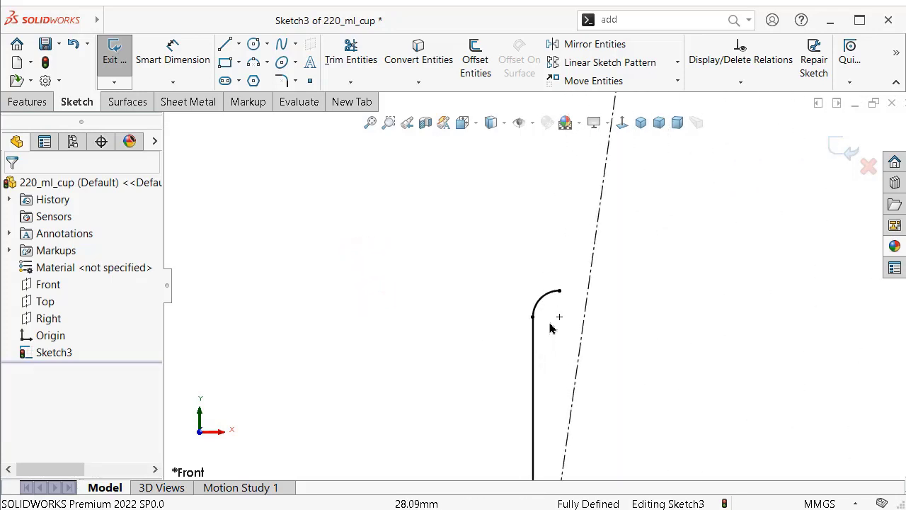
scroll(556, 370, down, 1)
scroll(556, 264, down, 1)
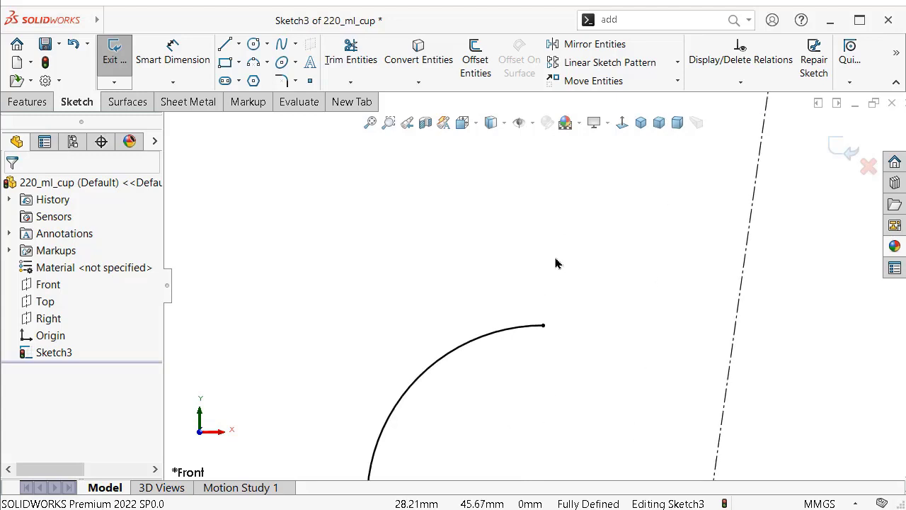
Draw a short horizontal line rightward from the fillet arc's endpoint.
click(226, 46)
click(543, 326)
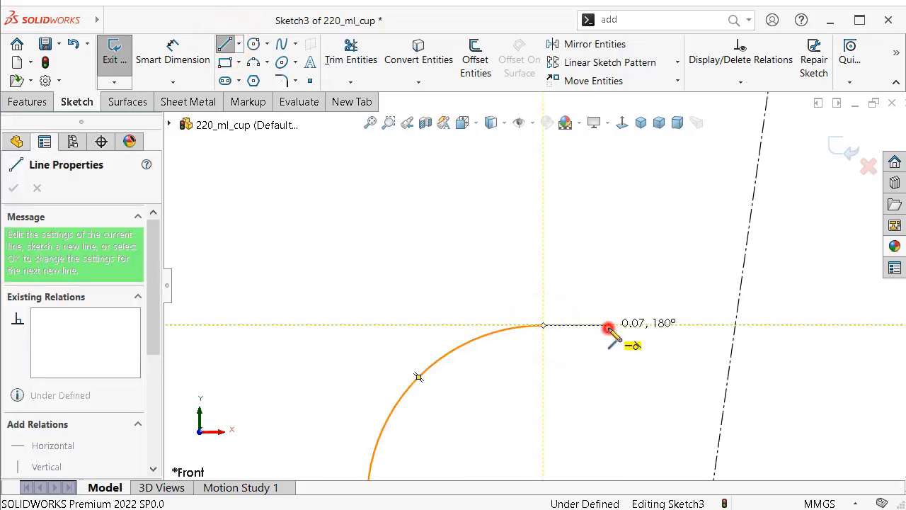
click(609, 326)
right_click(632, 344)
click(648, 355)
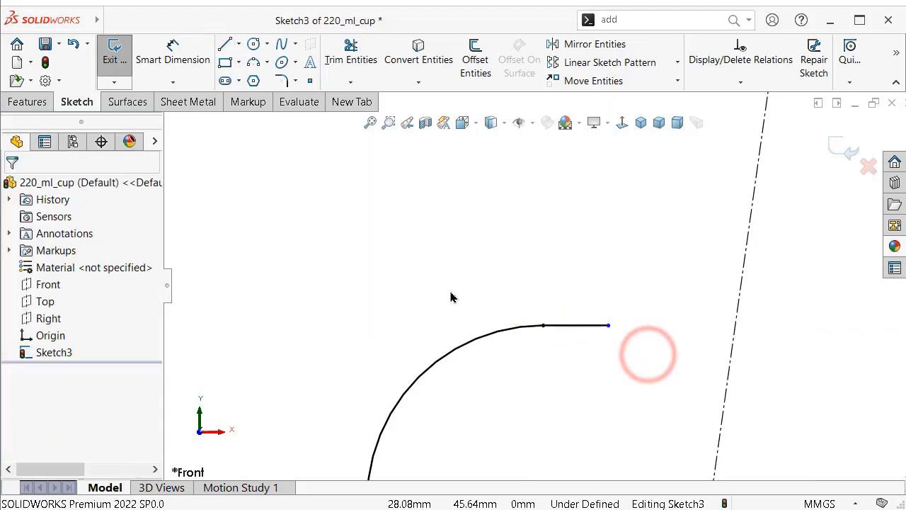
Dimension the new horizontal line to 0.02 mm.
right_drag(450, 297, 431, 233)
click(578, 325)
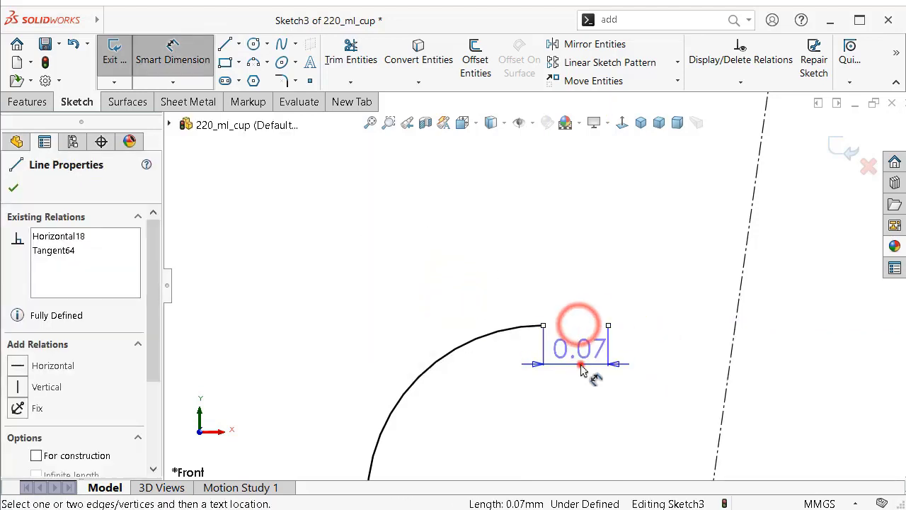
click(580, 368)
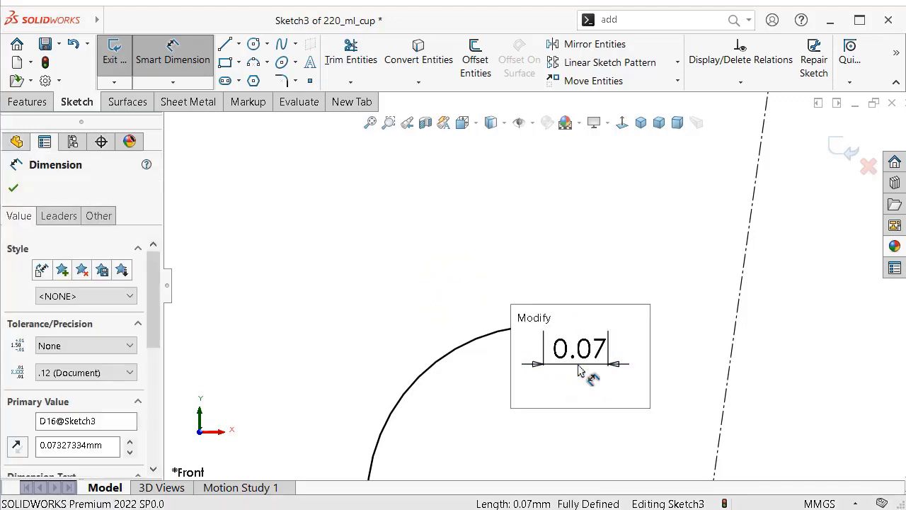
text(0.)
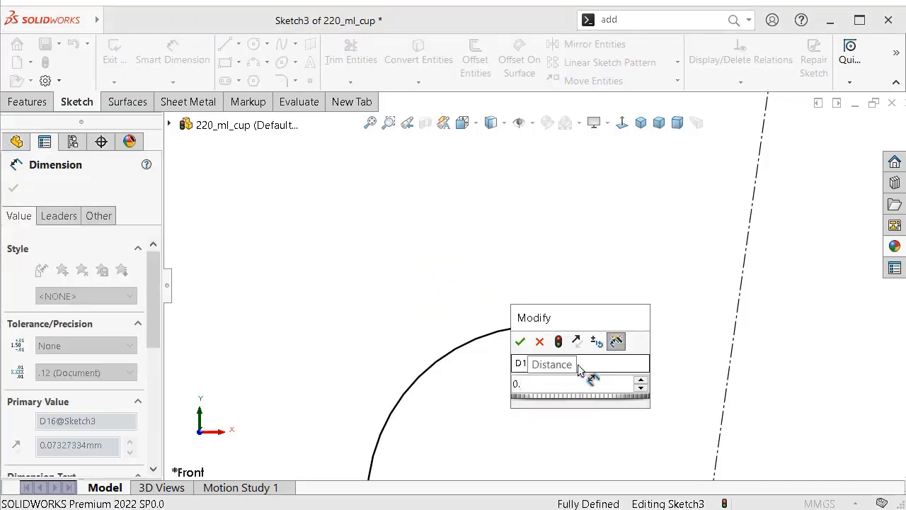
text(02)
key(Return)
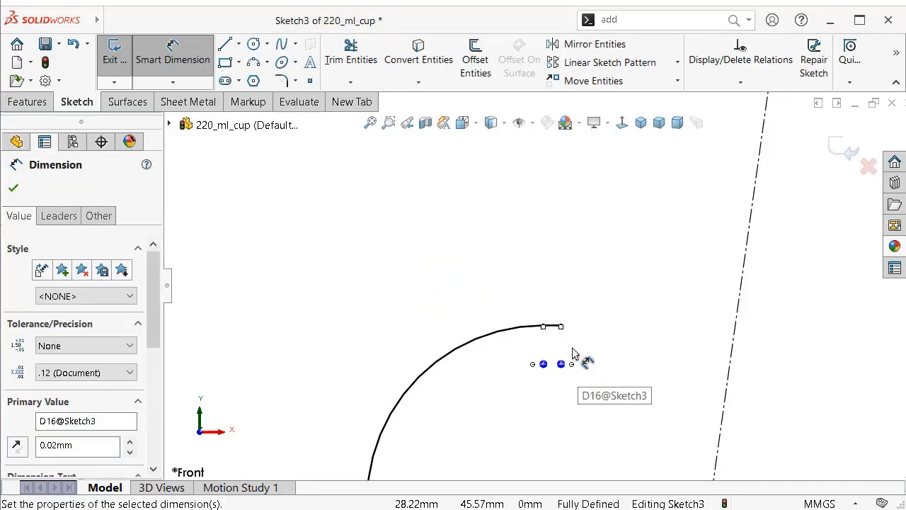
scroll(599, 349, down, 1)
scroll(572, 337, down, 1)
scroll(542, 308, down, 1)
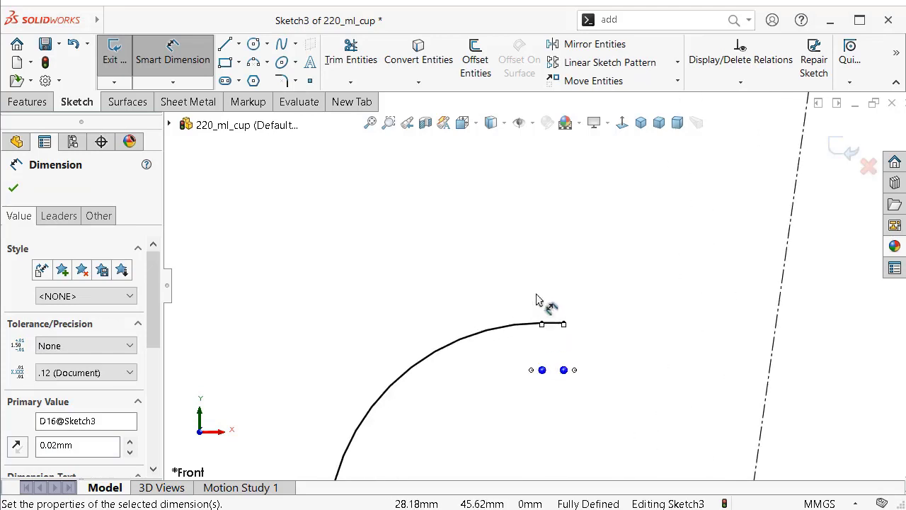
scroll(542, 300, down, 1)
scroll(538, 306, down, 1)
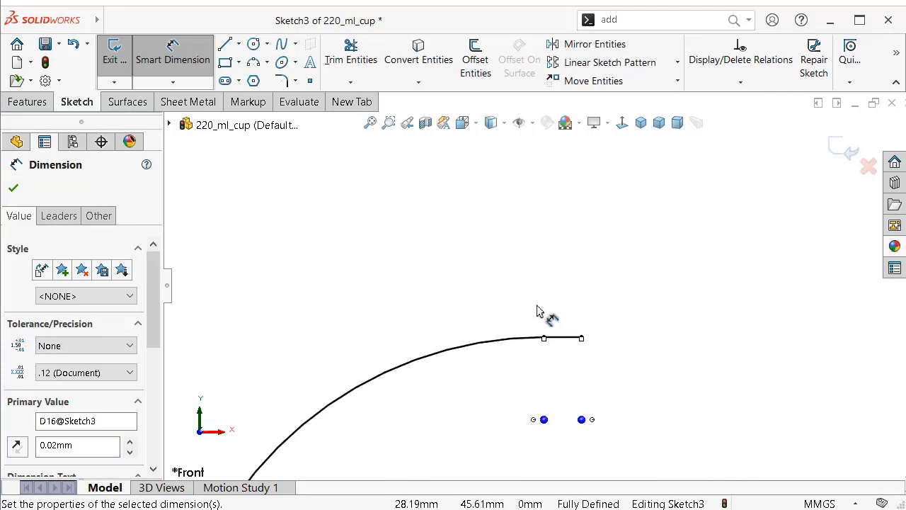
scroll(540, 313, up, 4)
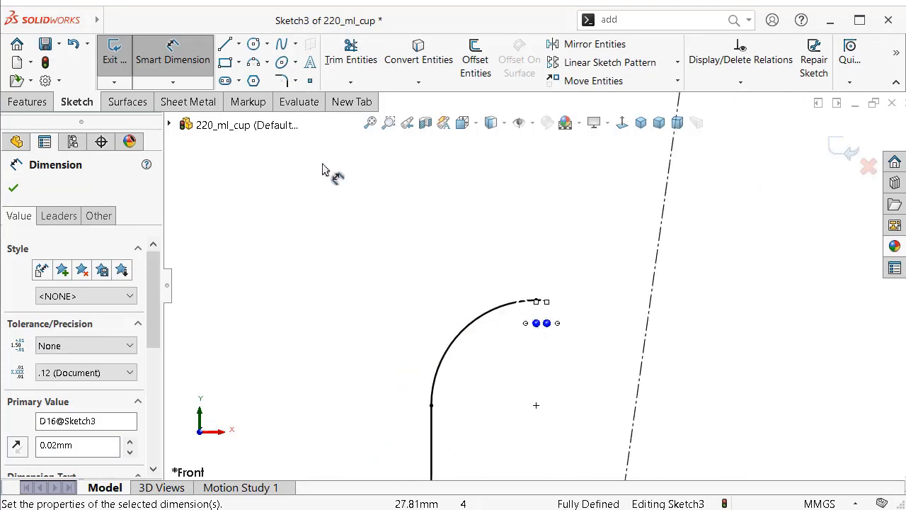
Draw a three-point fillet arc rising from the end of the 0.02 flat step.
click(254, 62)
scroll(534, 324, down, 2)
scroll(535, 324, down, 2)
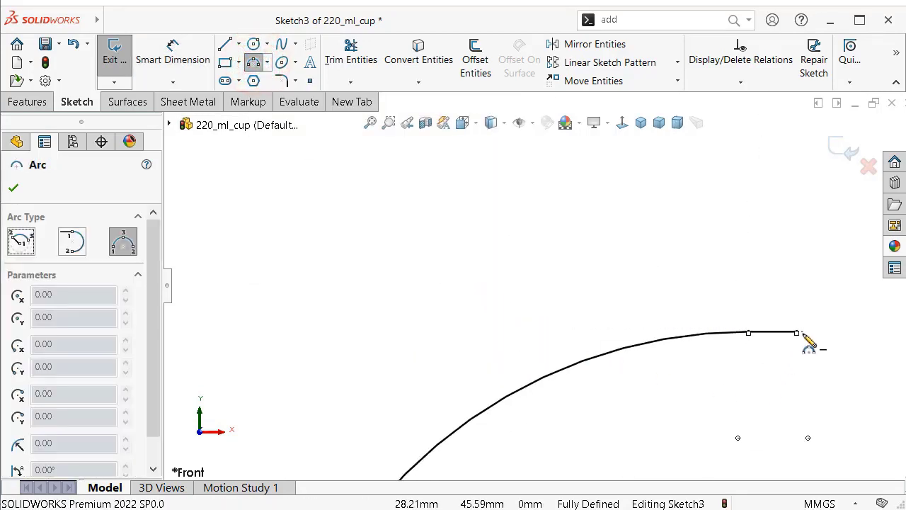
scroll(800, 333, up, 2)
click(799, 331)
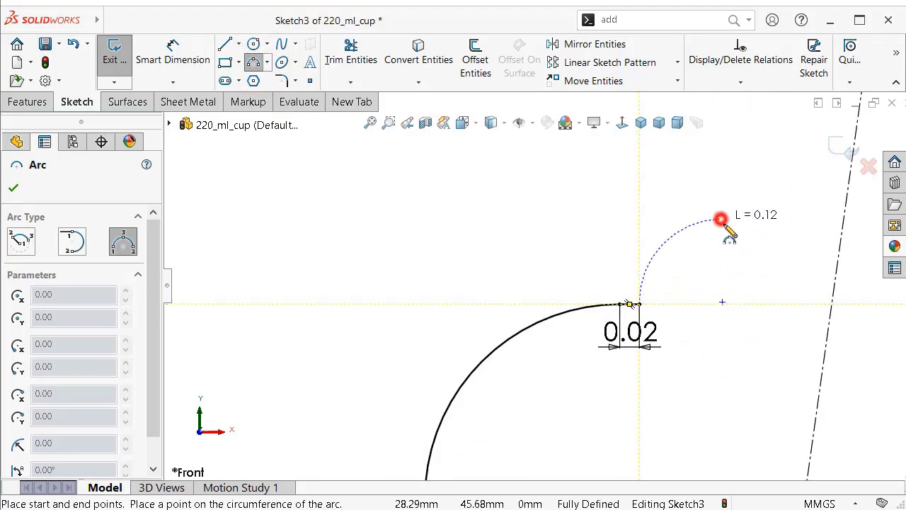
click(721, 219)
click(720, 245)
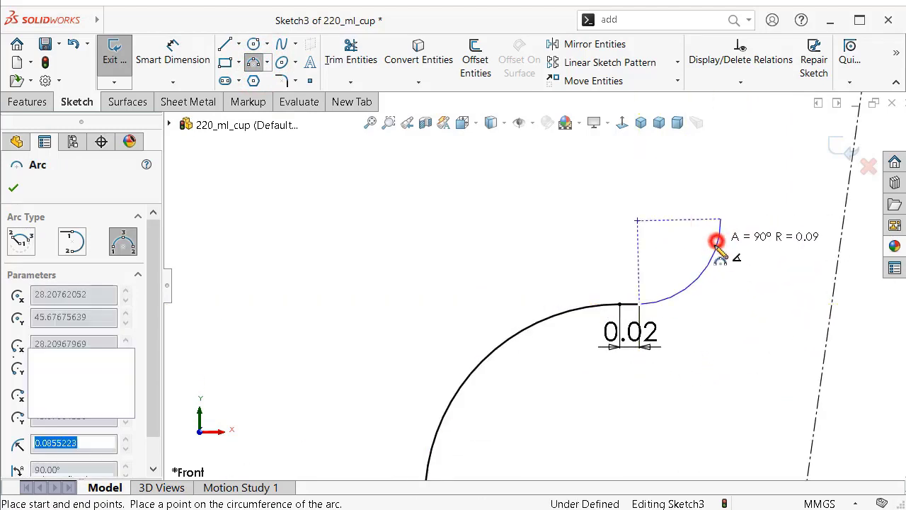
key(Escape)
Make the new fillet arc tangent to the short 0.02 flat line.
scroll(669, 284, up, 2)
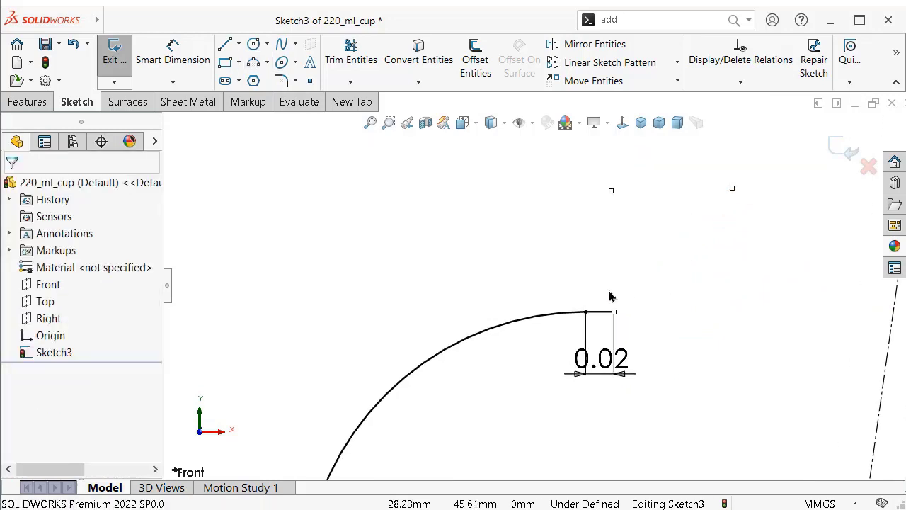
scroll(589, 301, up, 2)
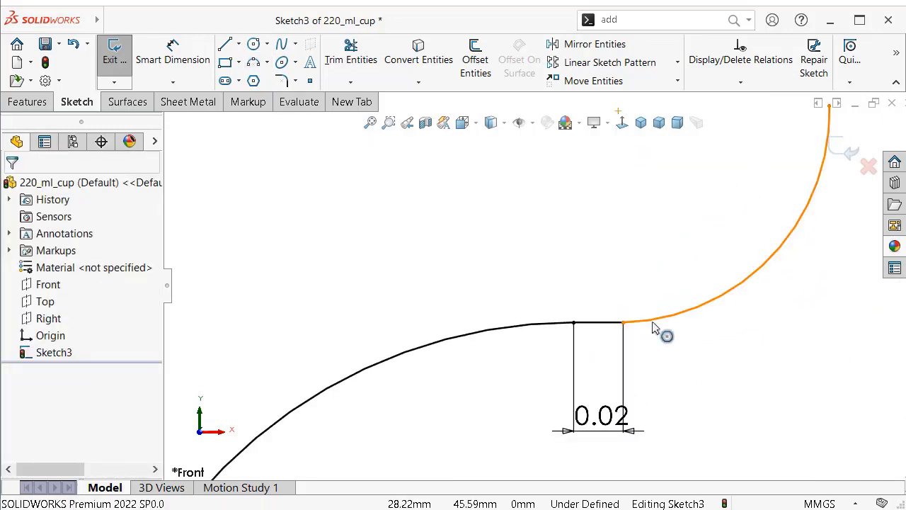
drag(654, 327, 623, 325)
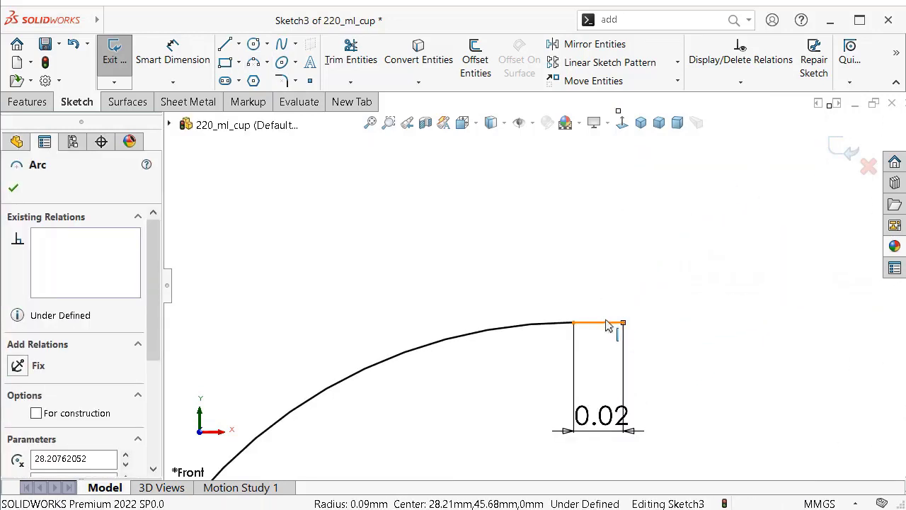
ctrl+click(581, 324)
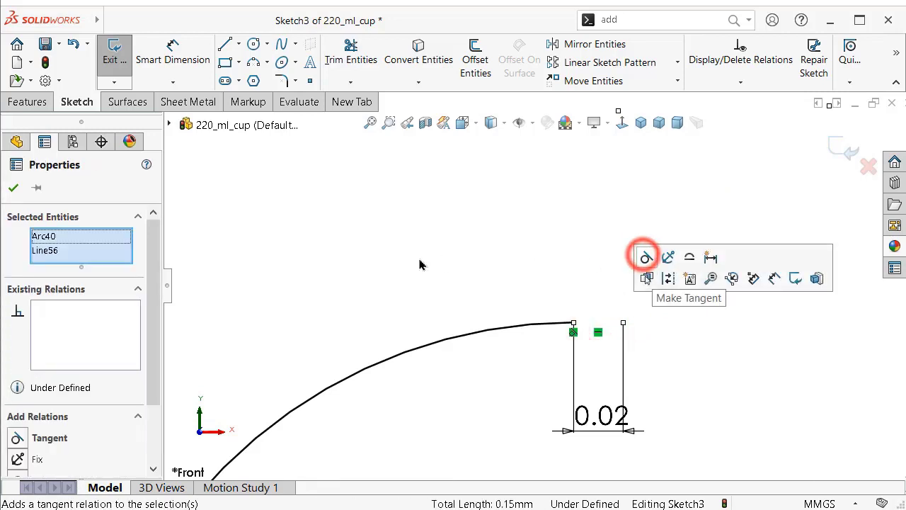
click(381, 301)
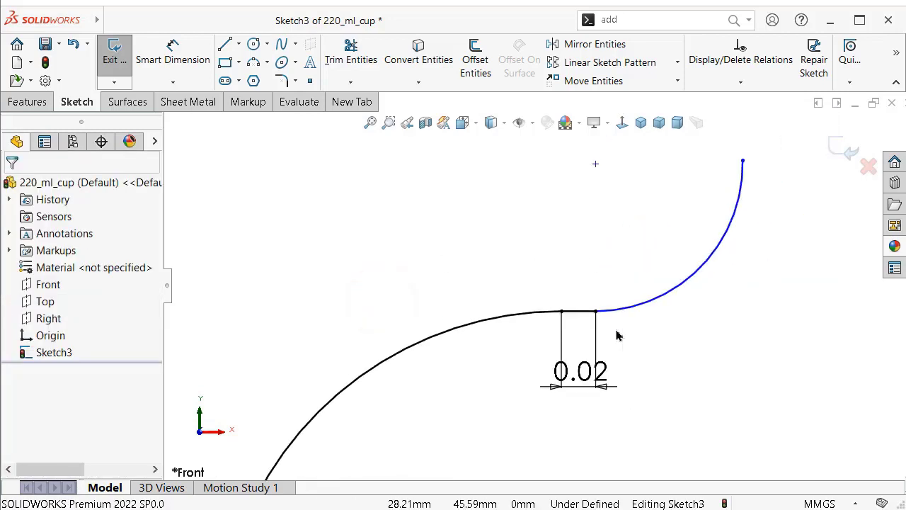
click(682, 315)
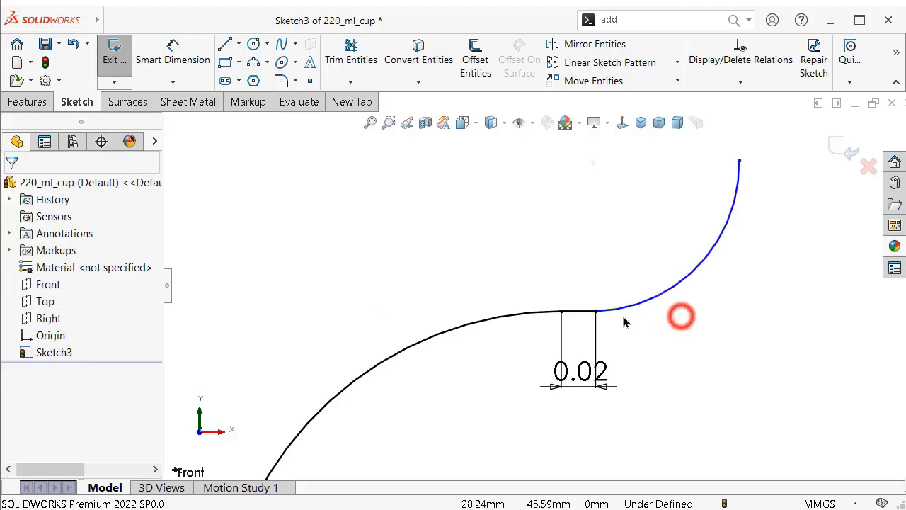
scroll(565, 320, down, 5)
click(537, 297)
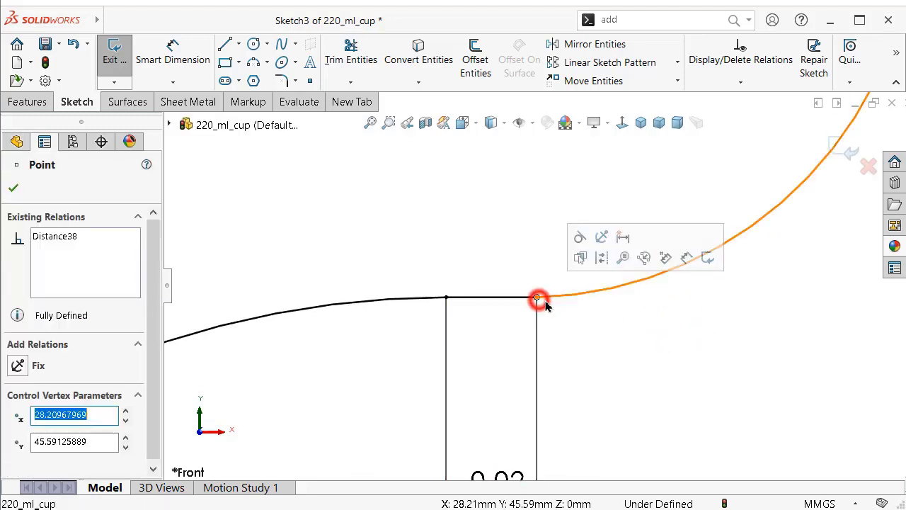
click(578, 237)
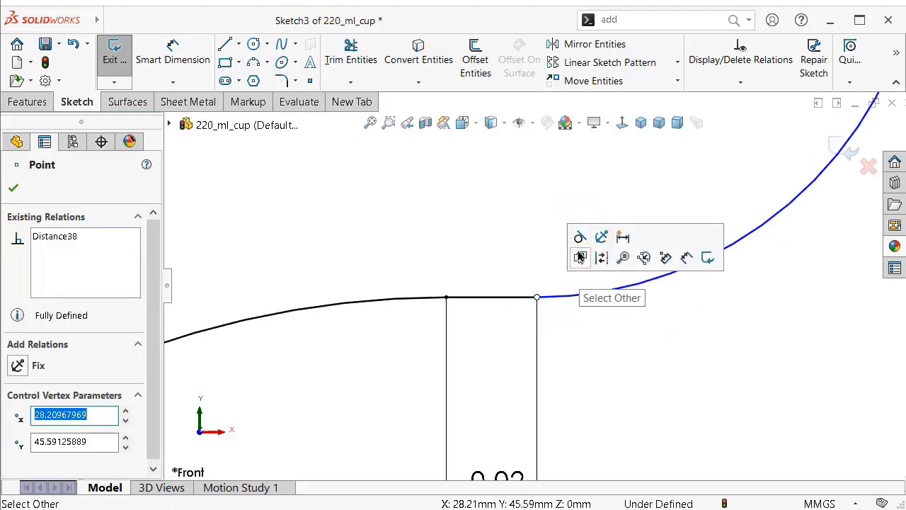
click(618, 347)
Make the new fillet arc equal in radius to the large lower arc.
scroll(606, 315, up, 3)
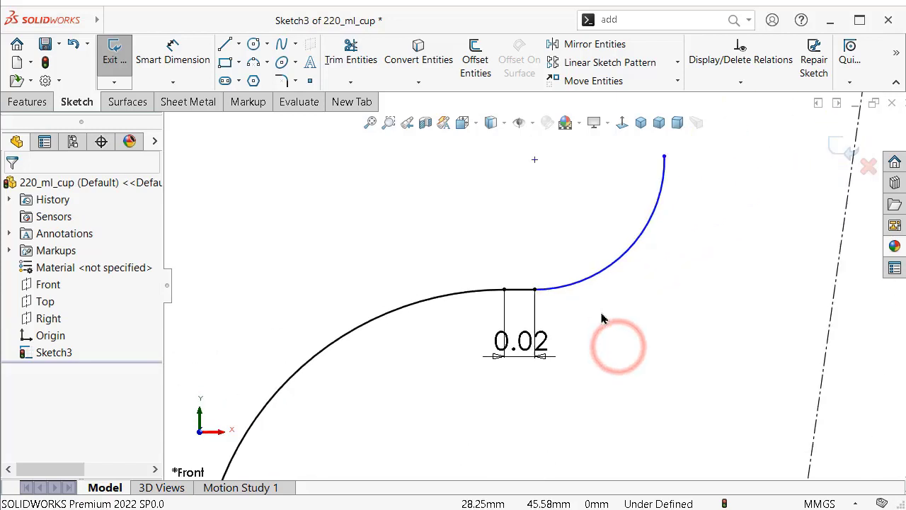
click(601, 268)
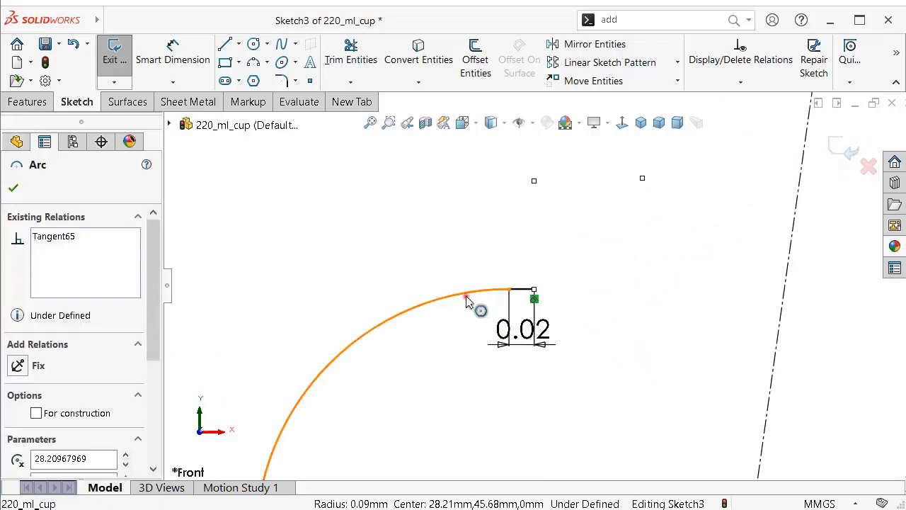
ctrl+click(467, 301)
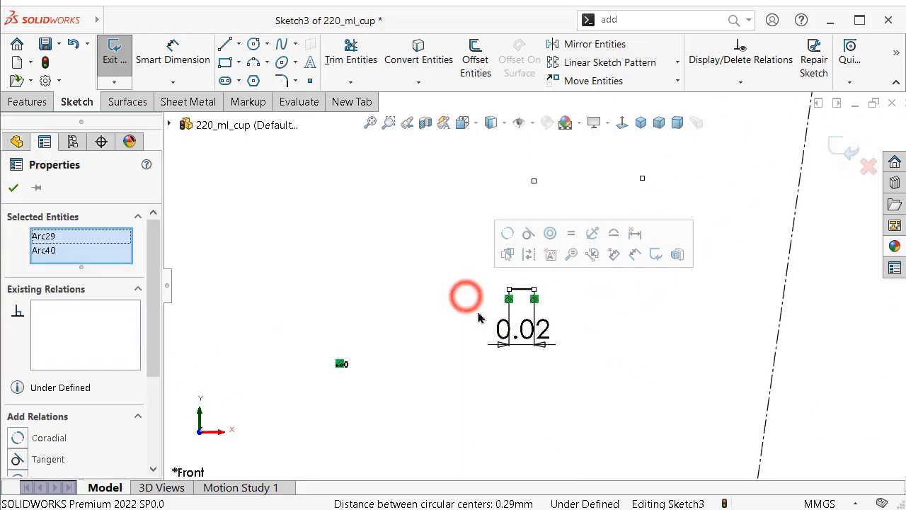
click(570, 234)
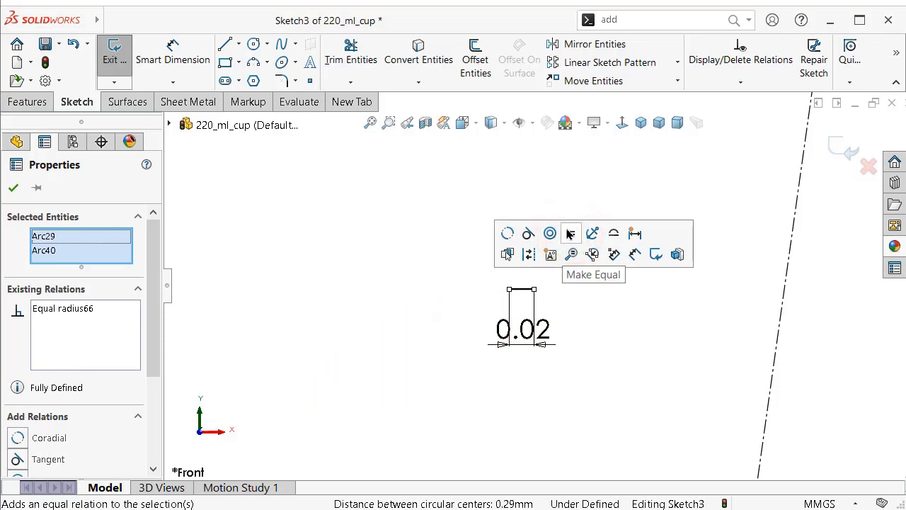
click(643, 332)
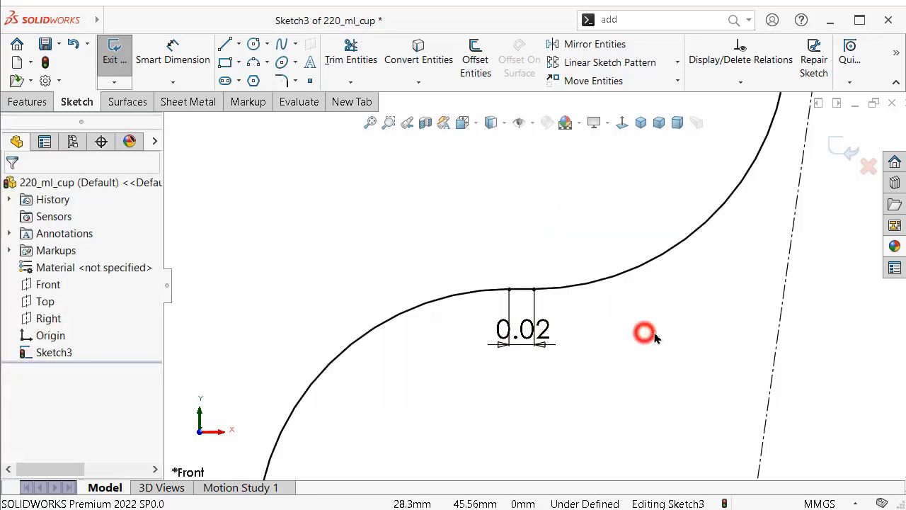
Zoom to the next wall step and draw a three-point arc down-left from its flat's left end.
scroll(633, 207, up, 1)
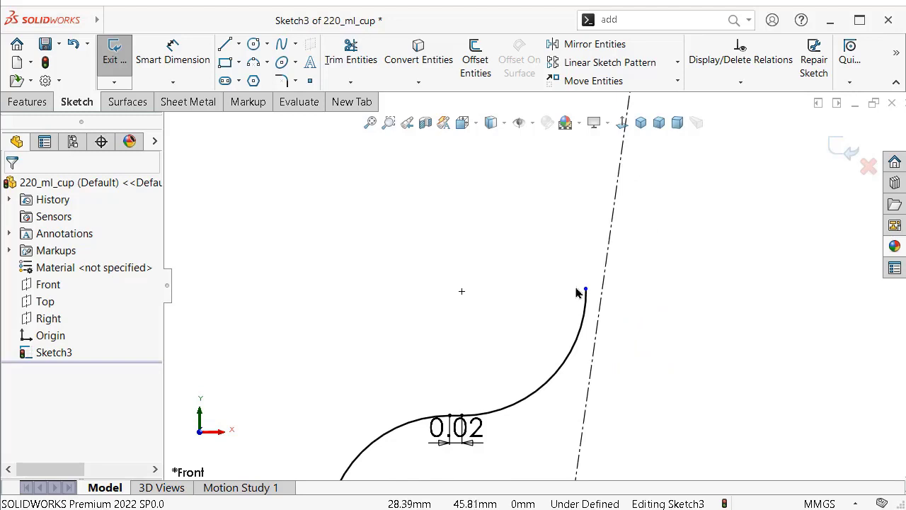
scroll(555, 346, up, 3)
scroll(538, 346, down, 3)
scroll(530, 348, down, 4)
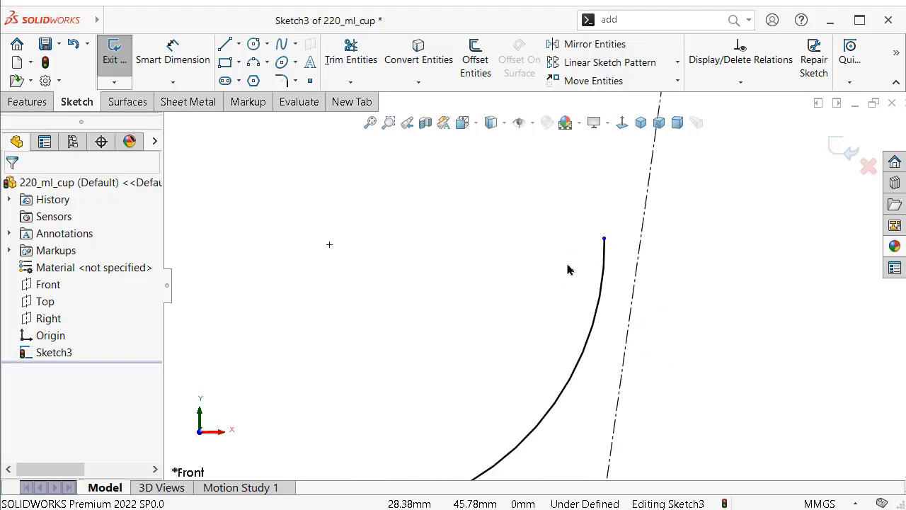
scroll(621, 236, down, 2)
scroll(621, 236, up, 2)
scroll(550, 166, down, 2)
scroll(547, 163, down, 2)
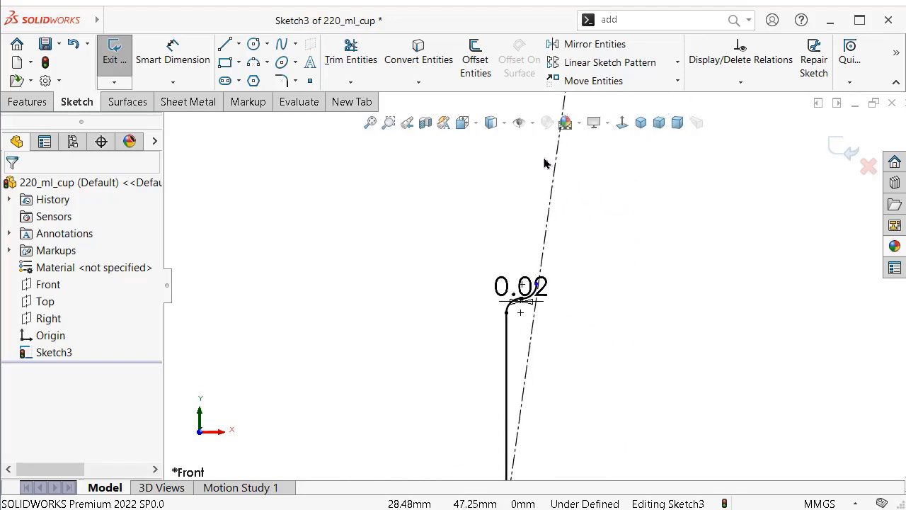
scroll(544, 161, down, 2)
scroll(549, 153, up, 2)
scroll(556, 168, down, 2)
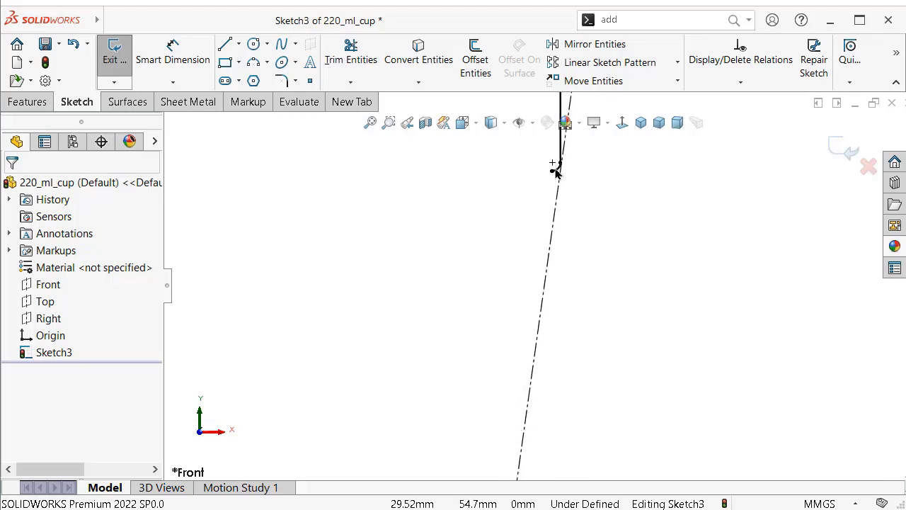
scroll(541, 182, down, 1)
scroll(544, 215, down, 1)
scroll(544, 215, down, 2)
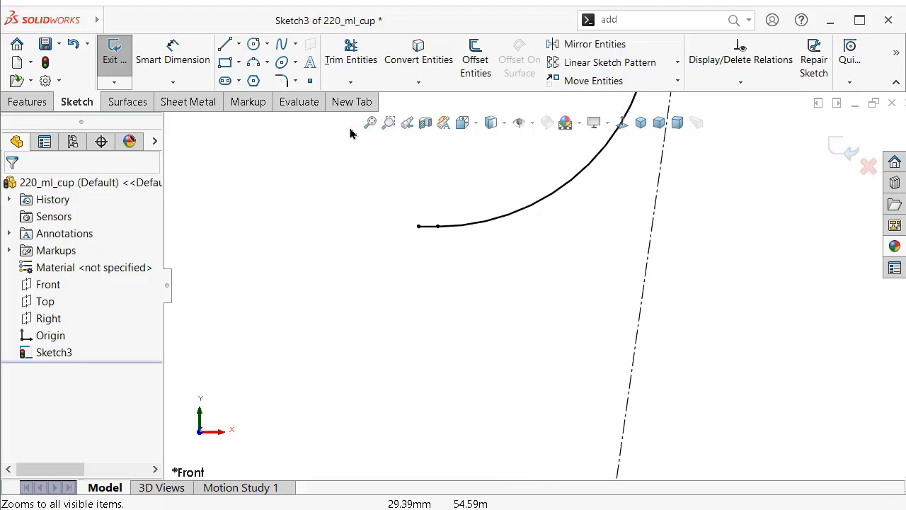
click(253, 64)
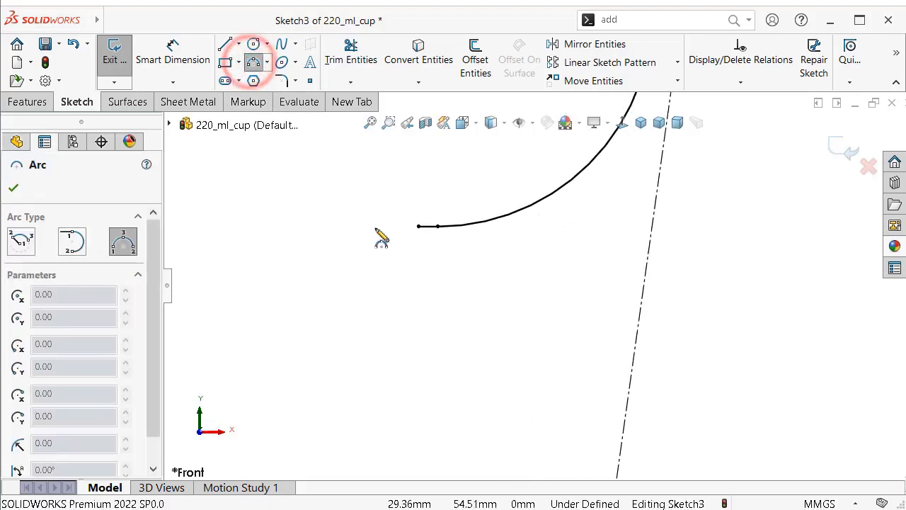
click(419, 226)
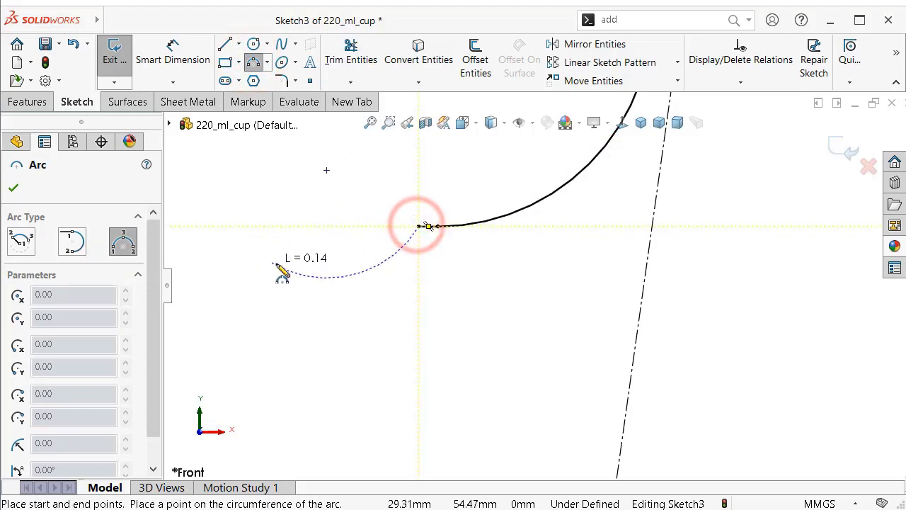
click(308, 329)
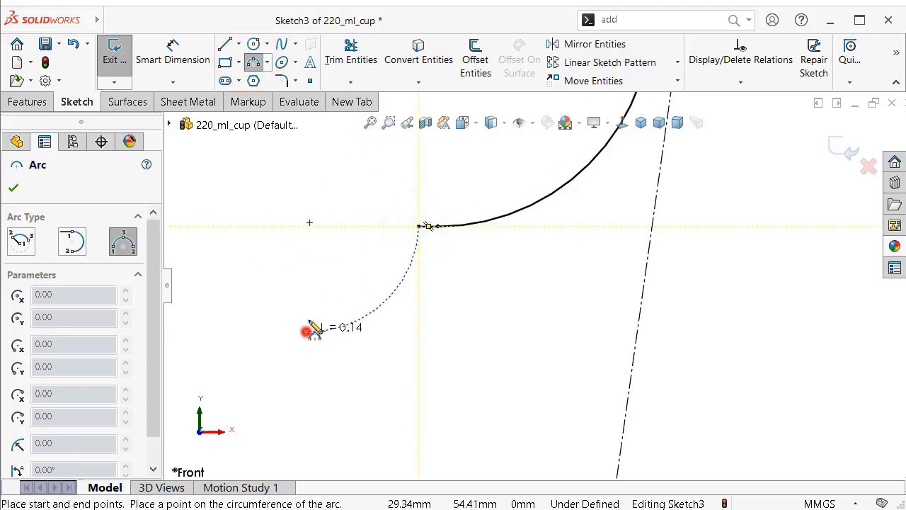
click(326, 279)
key(Escape)
Make the new arc tangent to the flat at their junction, then select the step's other arc.
scroll(435, 230, down, 5)
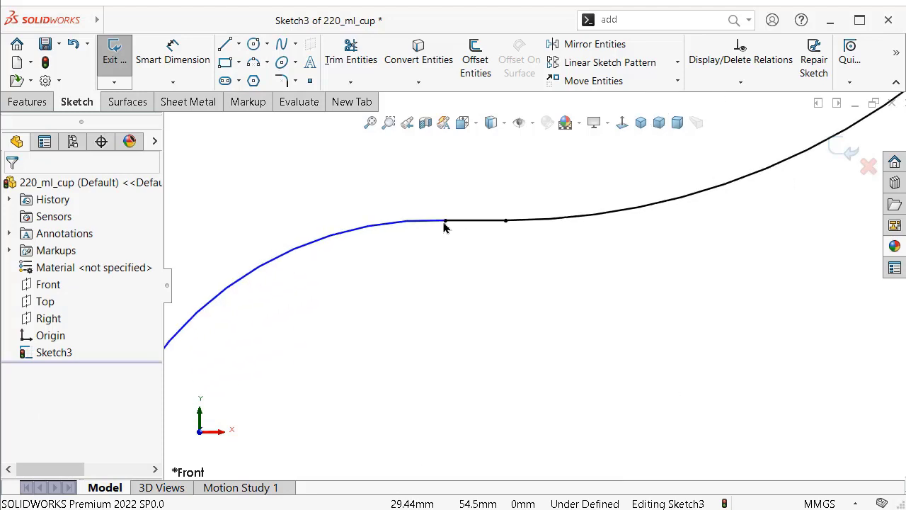
click(445, 221)
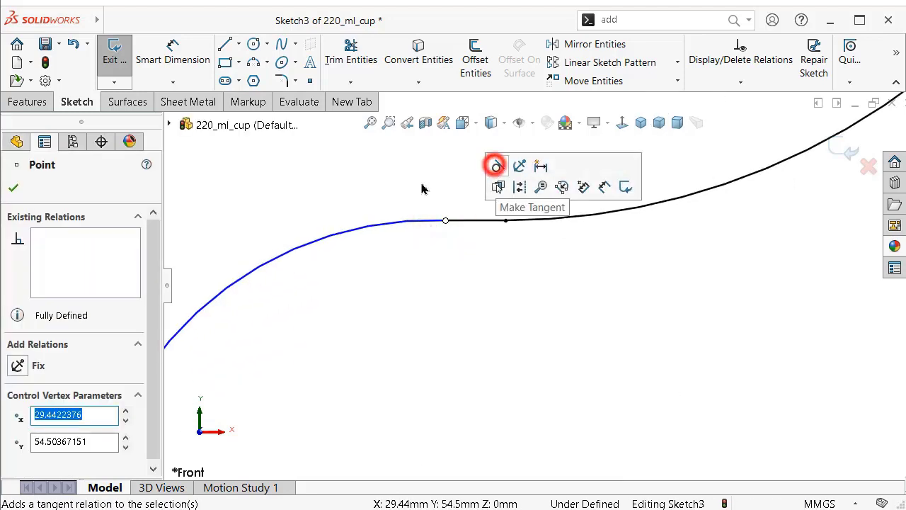
click(391, 214)
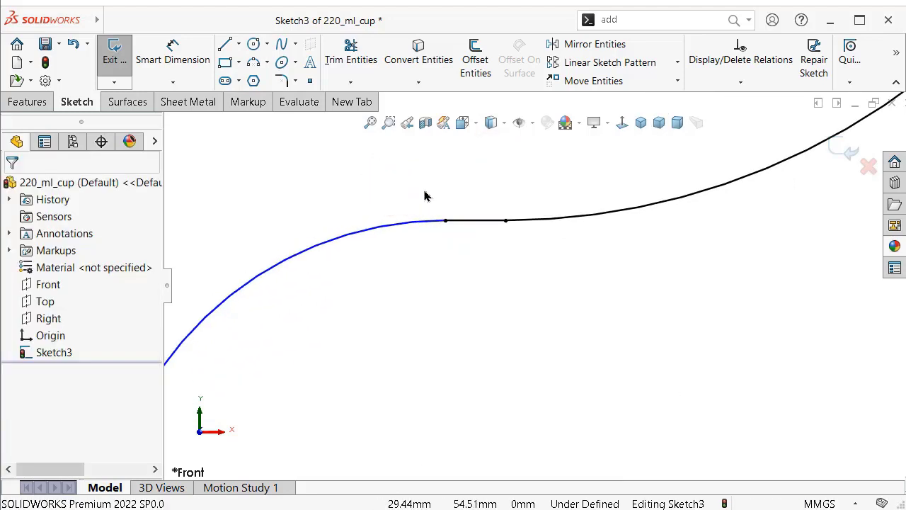
click(406, 229)
key(Delete)
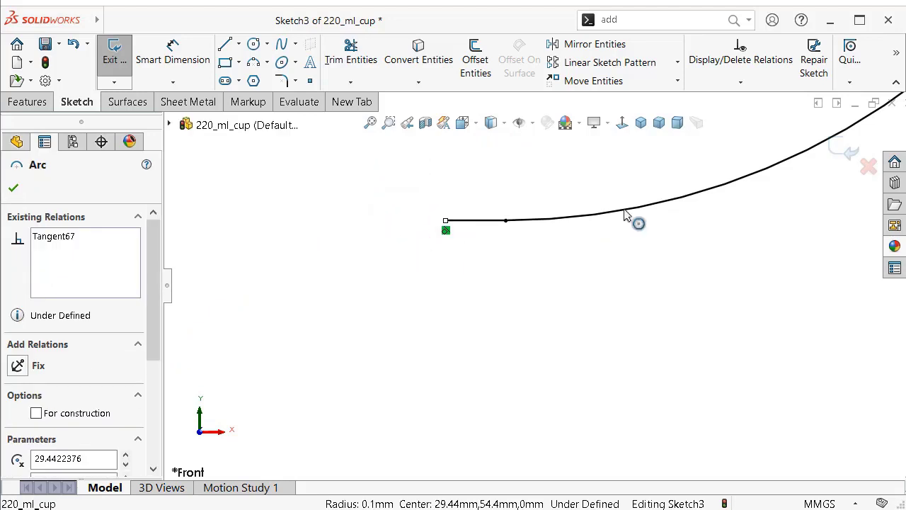
click(624, 211)
ctrl+click(624, 211)
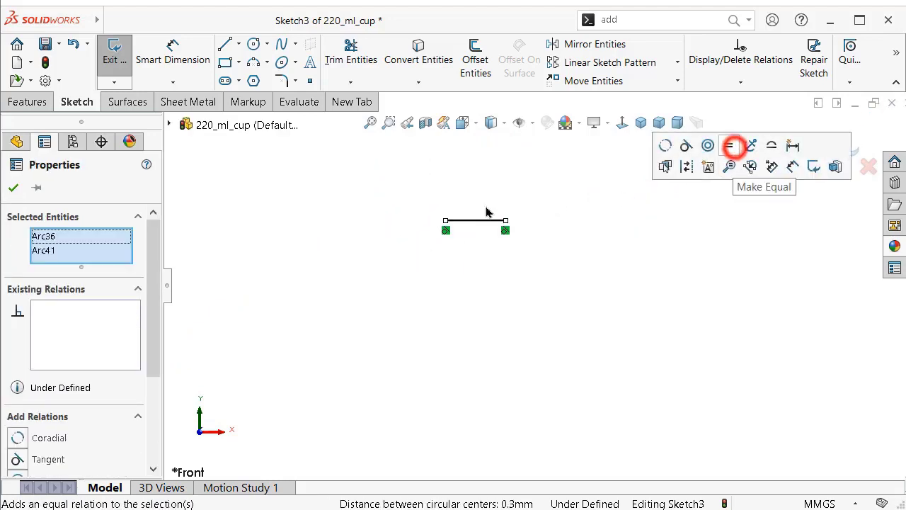
Finish the equal-radius relation on the fillet arcs and clear the selection.
click(297, 239)
click(289, 240)
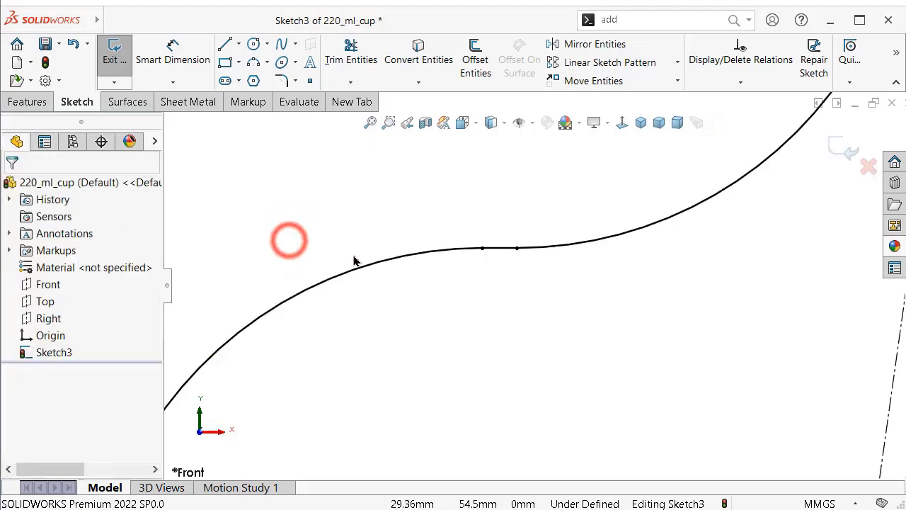
scroll(355, 261, up, 3)
scroll(430, 399, up, 2)
scroll(457, 424, down, 1)
scroll(493, 424, down, 1)
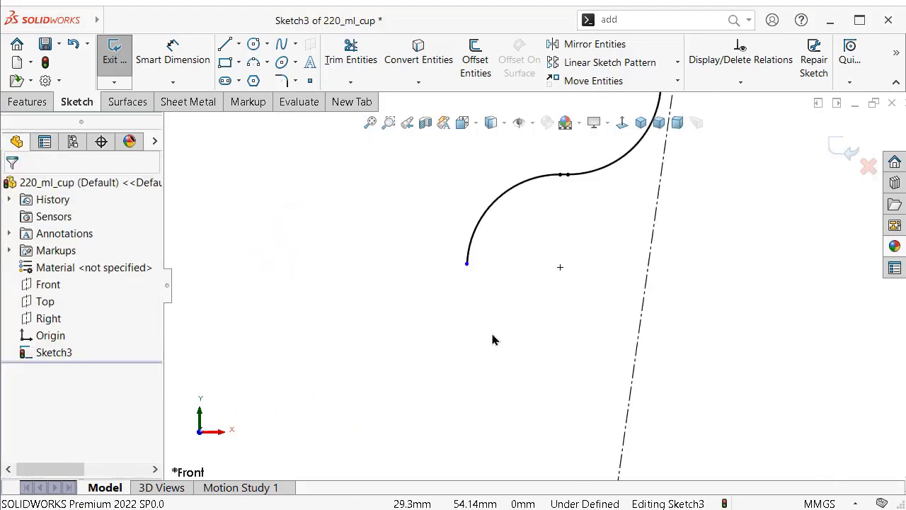
scroll(471, 267, down, 1)
scroll(496, 287, down, 1)
scroll(471, 241, down, 1)
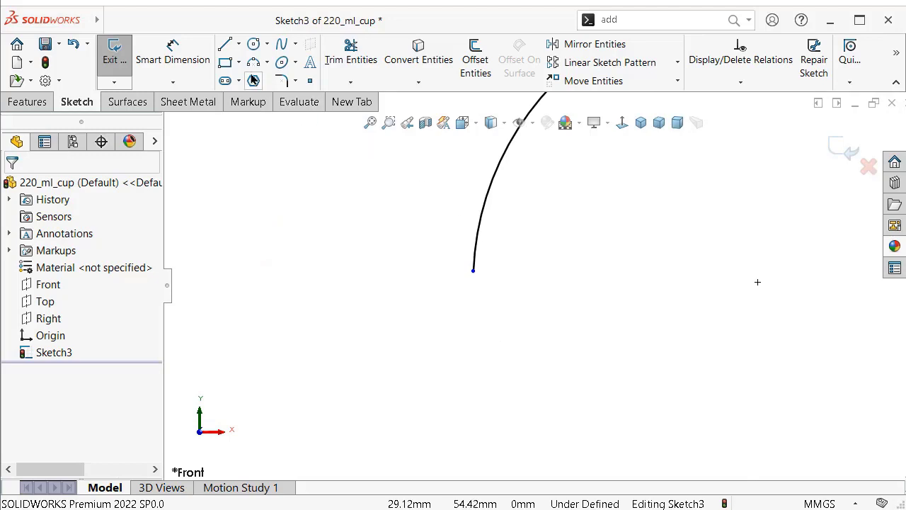
Draw the straight wall line from the lower arc's endpoint to the upper arc's endpoint.
click(226, 47)
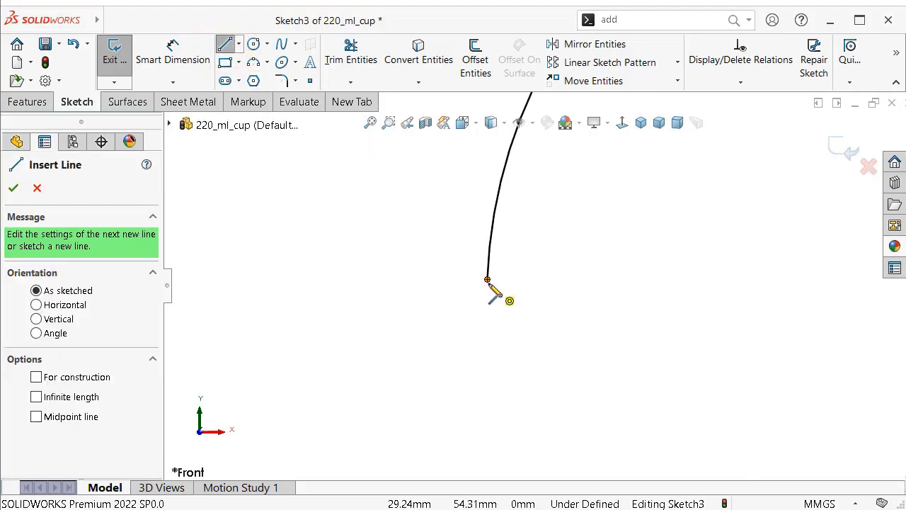
click(487, 280)
scroll(546, 418, up, 1)
scroll(562, 420, up, 1)
scroll(559, 423, up, 1)
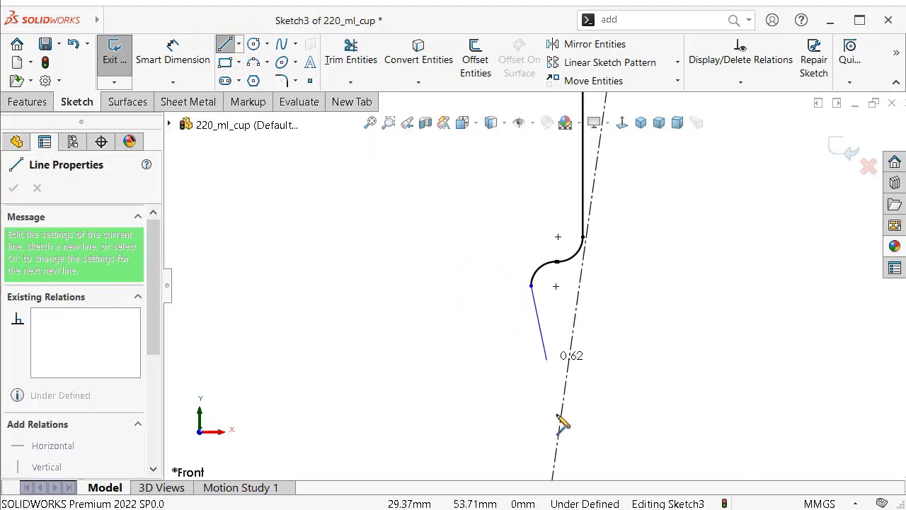
scroll(552, 423, up, 1)
scroll(543, 427, up, 1)
scroll(533, 423, up, 1)
scroll(521, 397, up, 1)
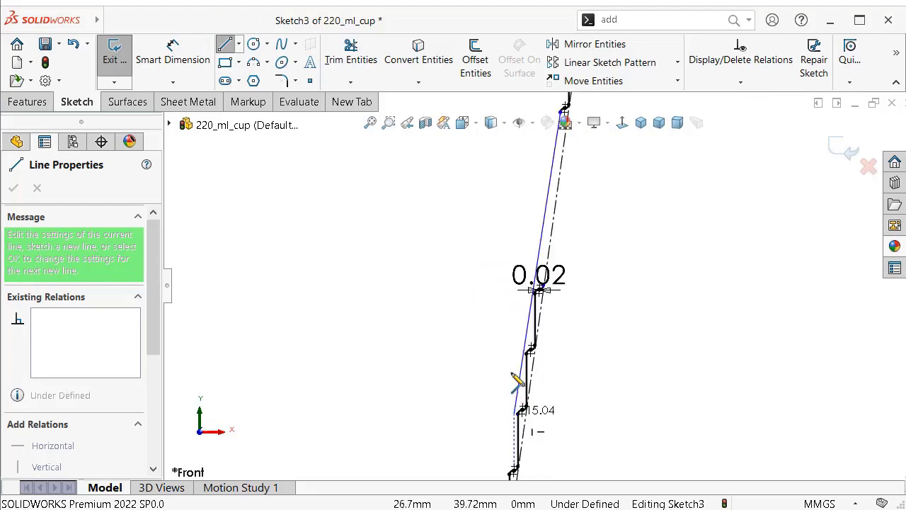
scroll(527, 354, down, 1)
scroll(591, 237, down, 1)
scroll(652, 257, down, 1)
scroll(741, 288, down, 1)
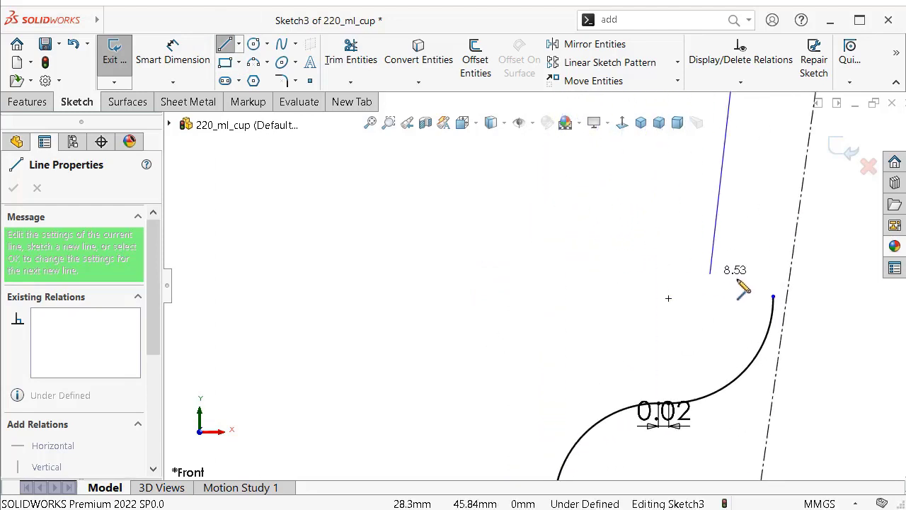
click(775, 295)
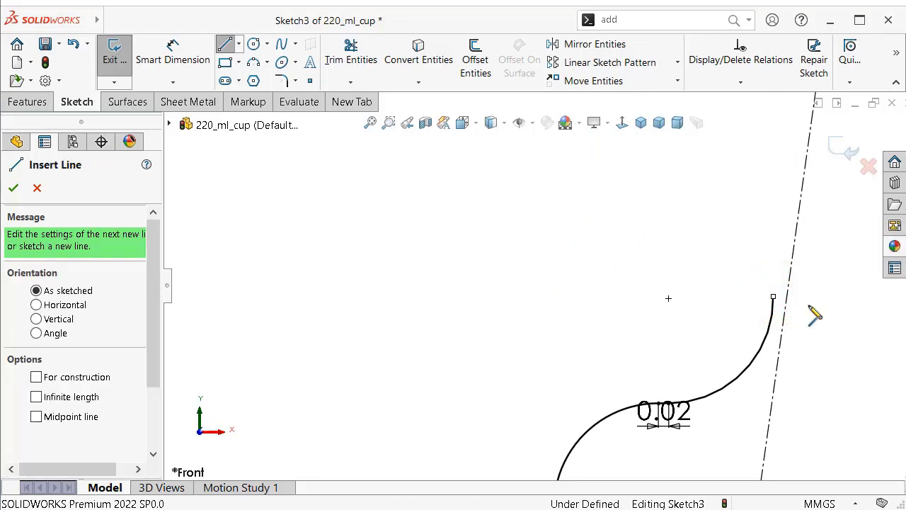
key(Escape)
Make the wall line tangent to the arcs at its upper and lower joints.
click(776, 298)
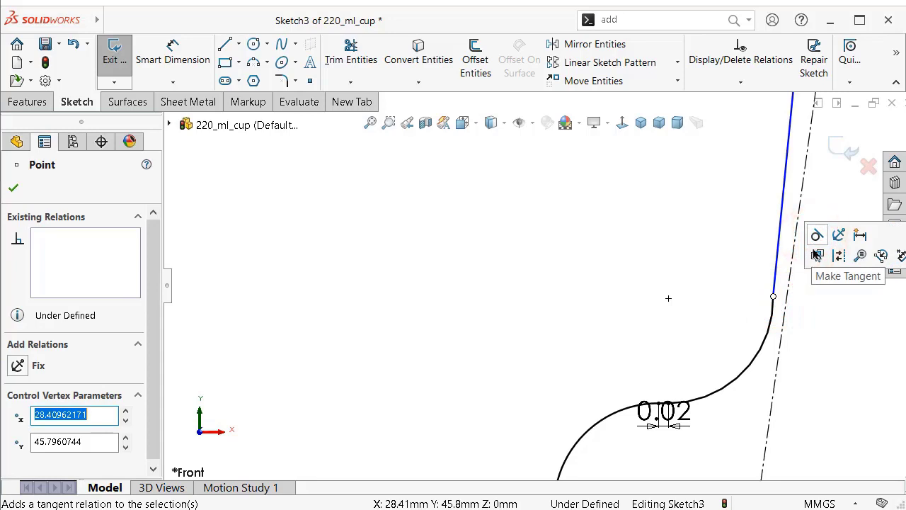
click(816, 314)
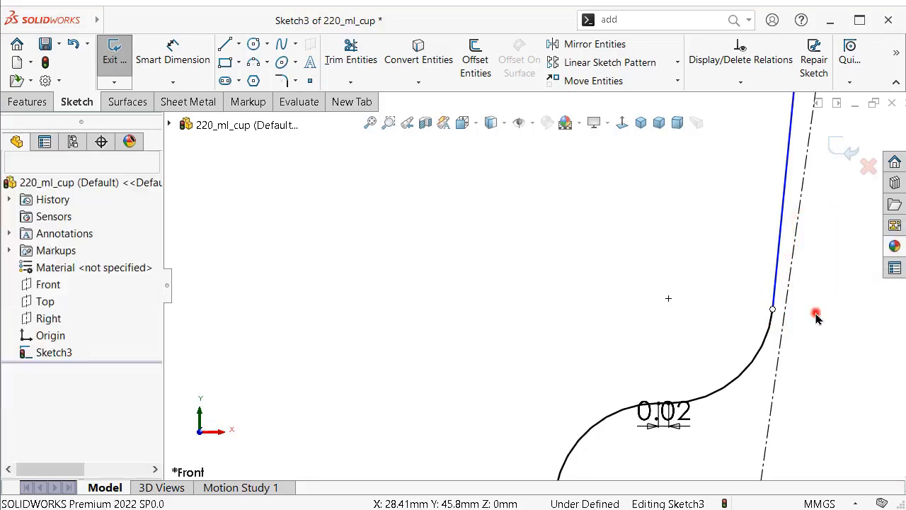
scroll(562, 122, up, 2)
scroll(563, 122, up, 2)
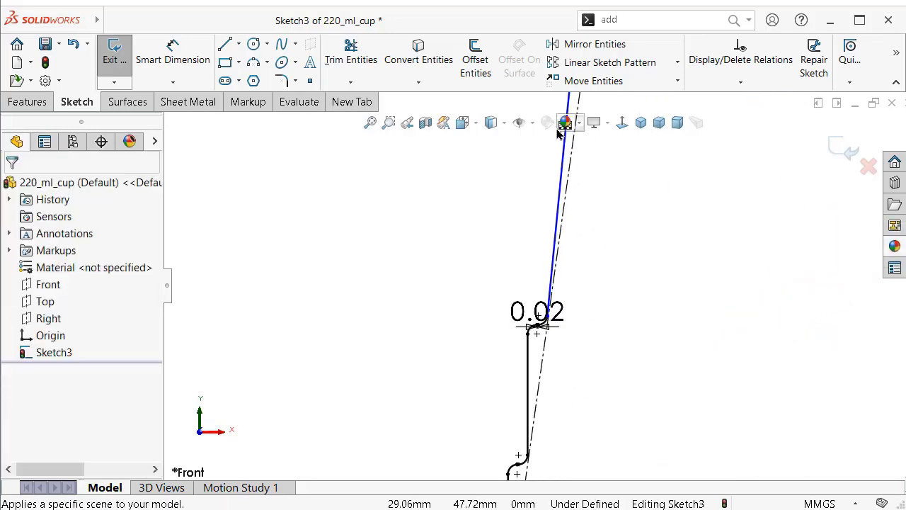
scroll(556, 144, up, 1)
scroll(555, 144, down, 2)
scroll(566, 243, down, 2)
scroll(530, 289, down, 2)
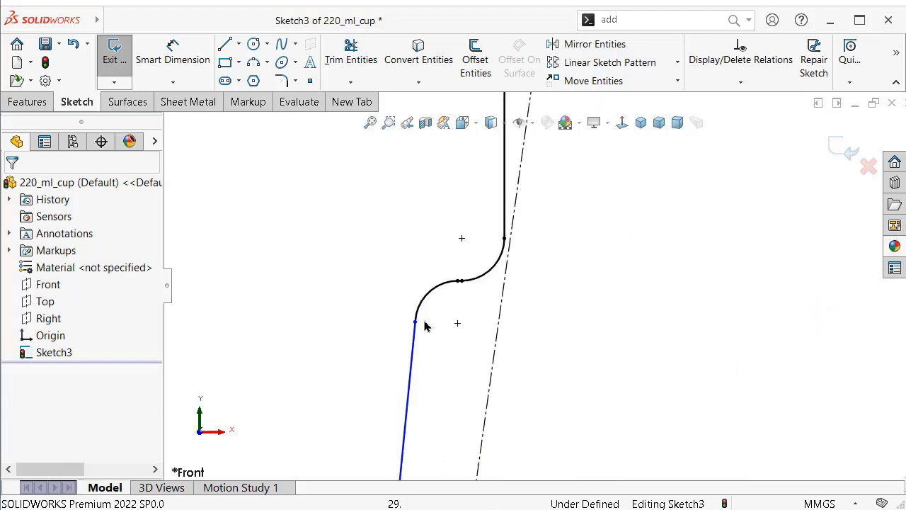
click(418, 324)
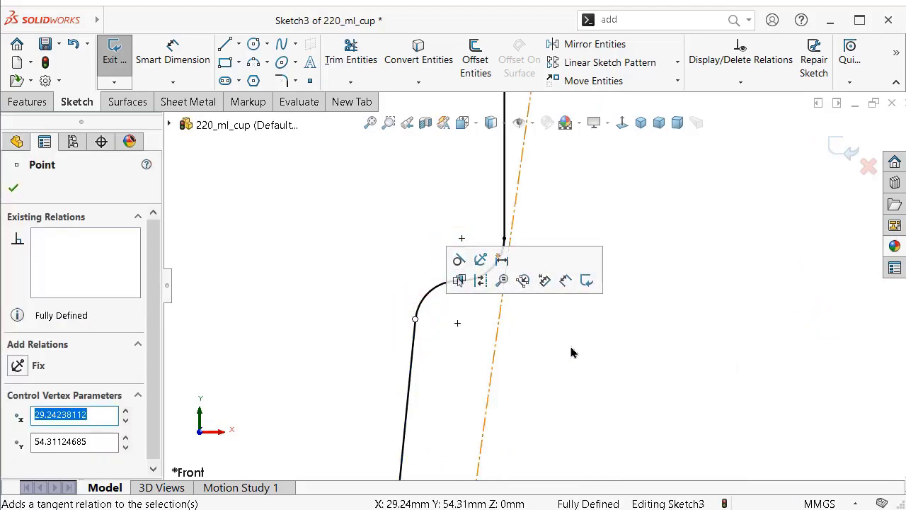
click(617, 350)
scroll(537, 282, up, 2)
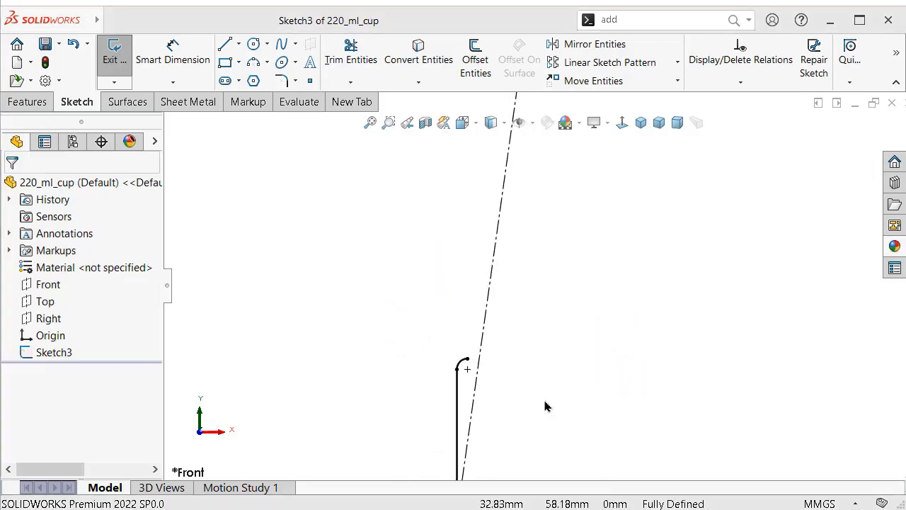
scroll(481, 410, down, 2)
scroll(487, 403, down, 2)
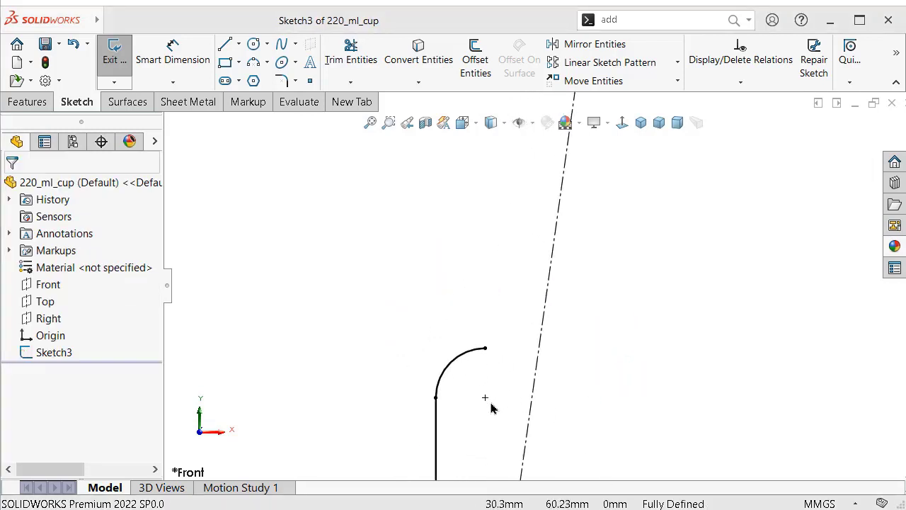
scroll(488, 403, down, 2)
scroll(488, 287, down, 2)
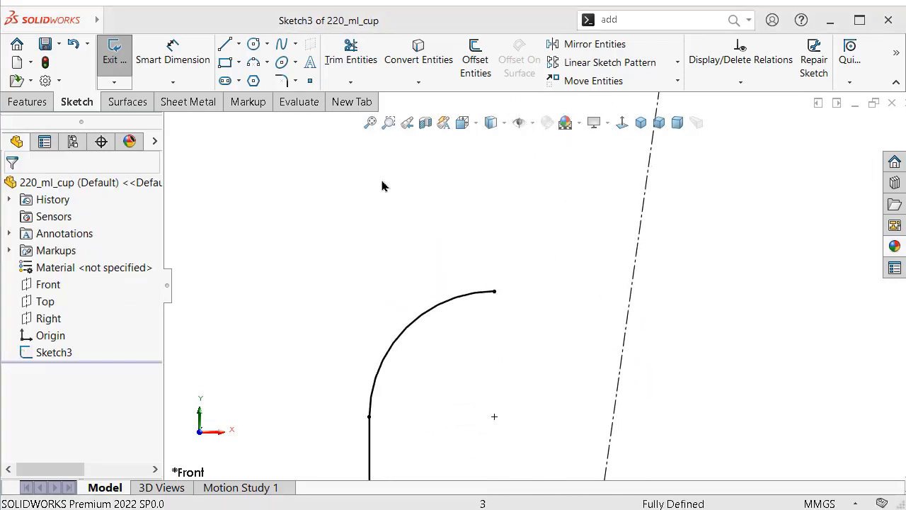
Draw a short horizontal line out from the top arc's endpoint.
click(252, 62)
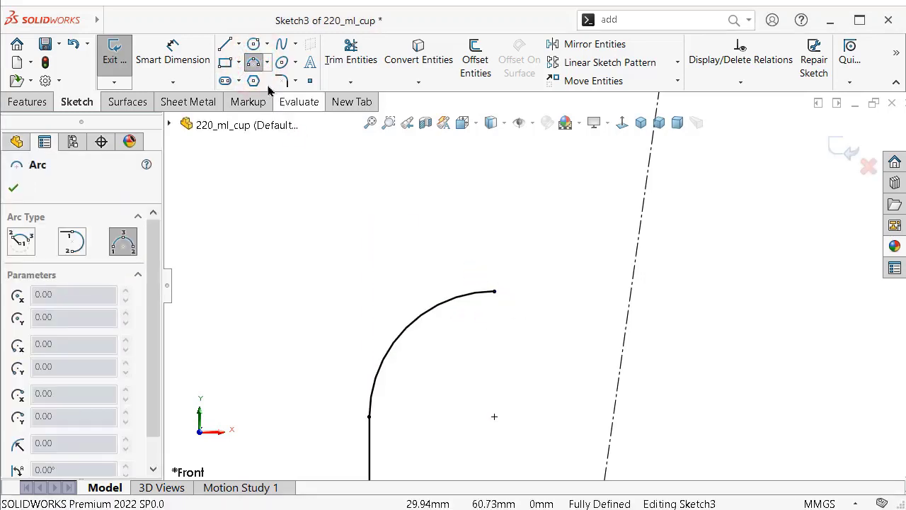
click(224, 45)
scroll(444, 300, down, 2)
drag(454, 279, 482, 269)
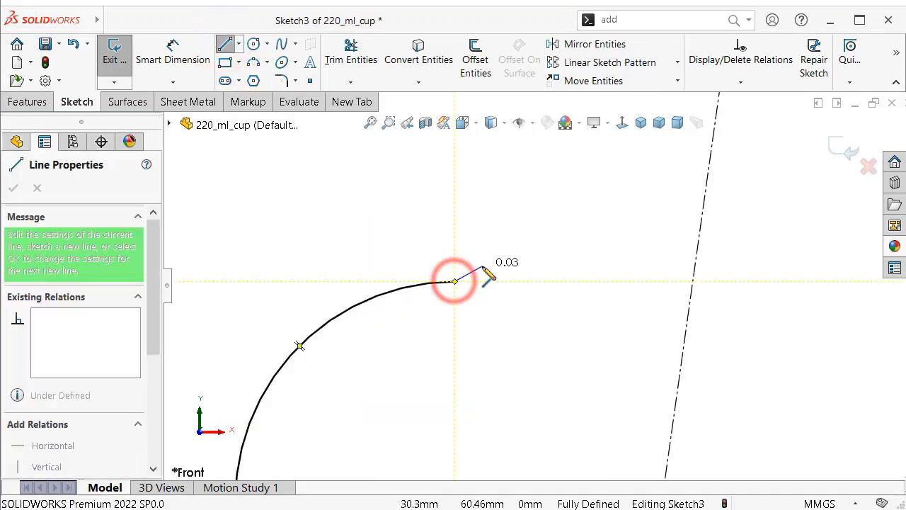
right_click(513, 279)
click(538, 292)
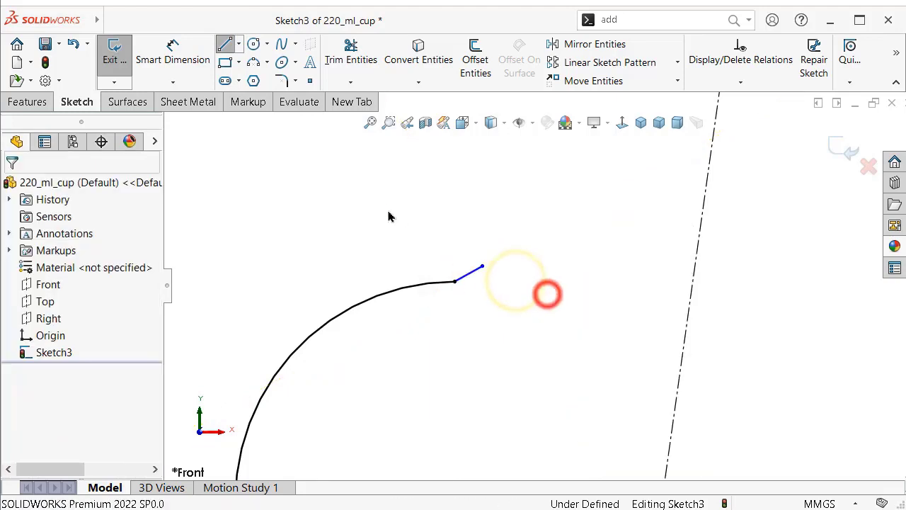
Dimension the short rim segment to 0.02 mm.
click(455, 281)
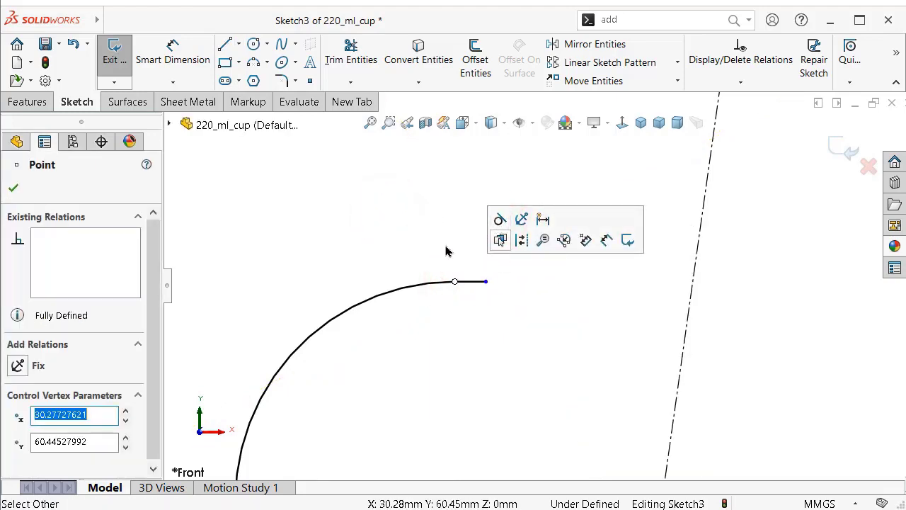
click(423, 238)
right_drag(542, 324, 543, 259)
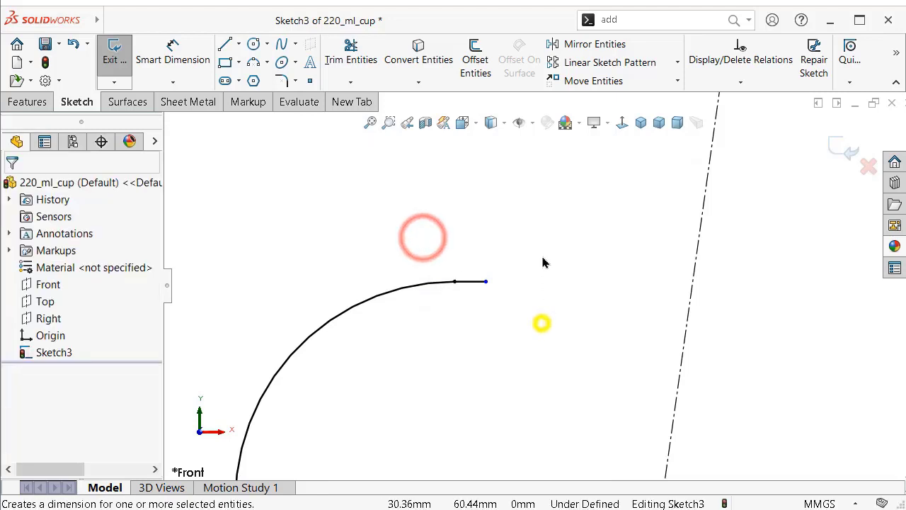
click(479, 283)
click(359, 234)
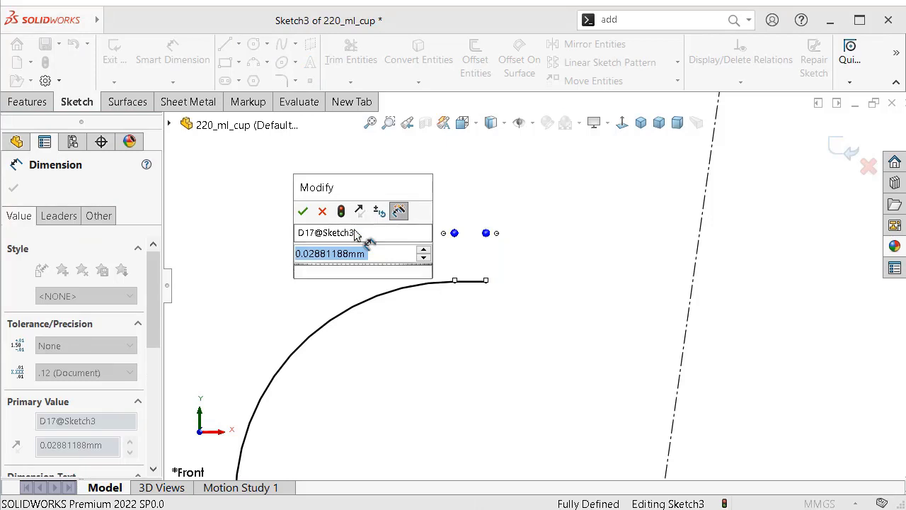
text(0.02)
key(Return)
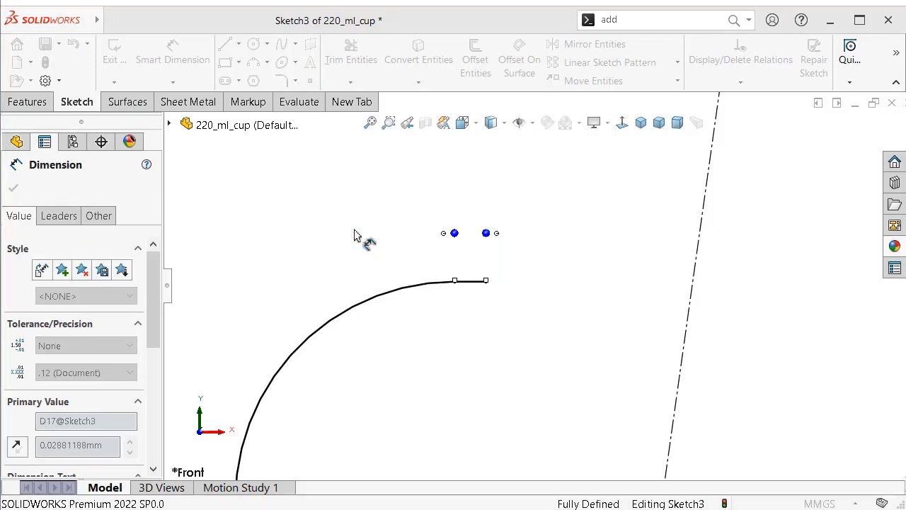
click(269, 191)
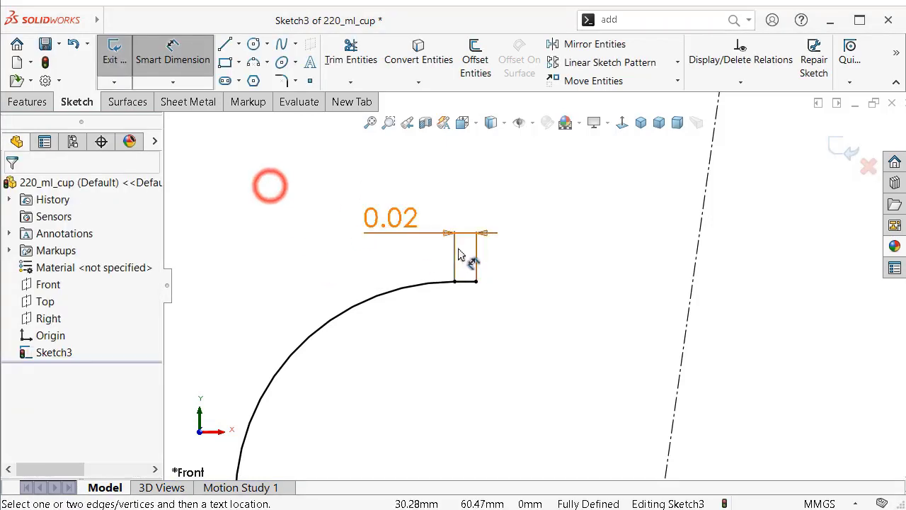
scroll(463, 257, down, 2)
scroll(546, 229, down, 2)
scroll(557, 208, down, 2)
scroll(555, 202, up, 2)
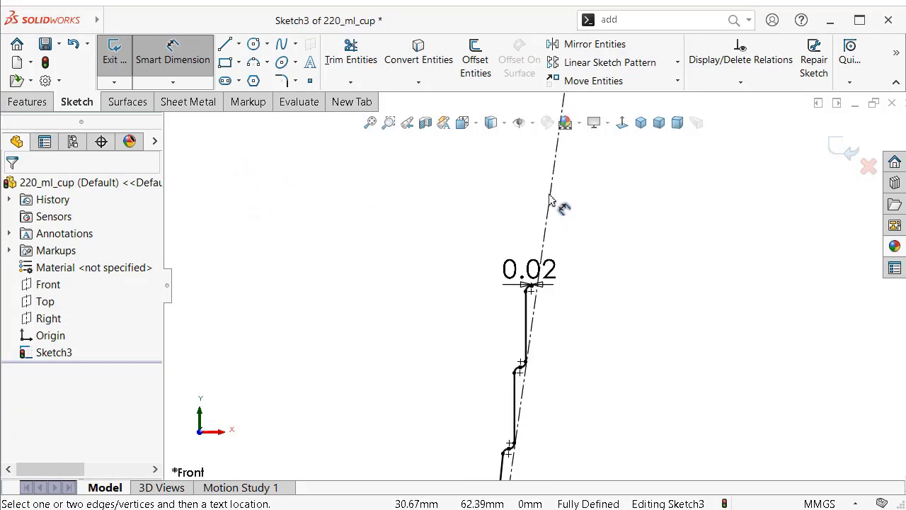
scroll(559, 198, up, 2)
scroll(522, 256, up, 2)
scroll(533, 354, down, 2)
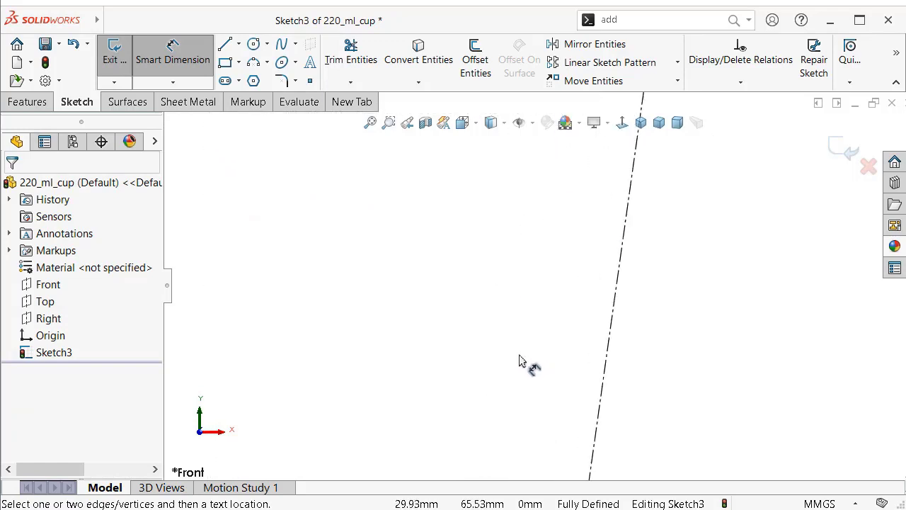
scroll(587, 398, up, 2)
scroll(536, 415, up, 1)
scroll(538, 369, down, 2)
scroll(492, 311, down, 3)
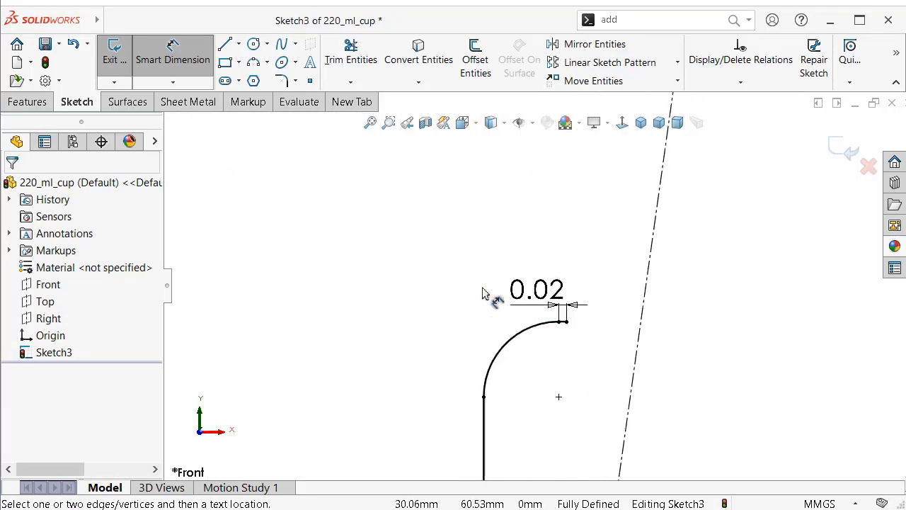
scroll(580, 310, down, 3)
scroll(587, 314, down, 1)
Draw a three-point arc curving up and right from the end of the 0.02 segment.
click(255, 64)
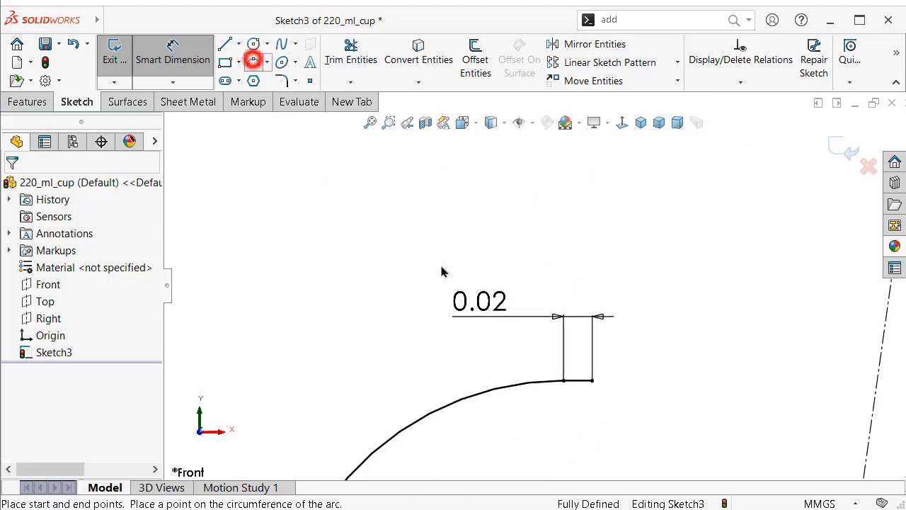
click(593, 380)
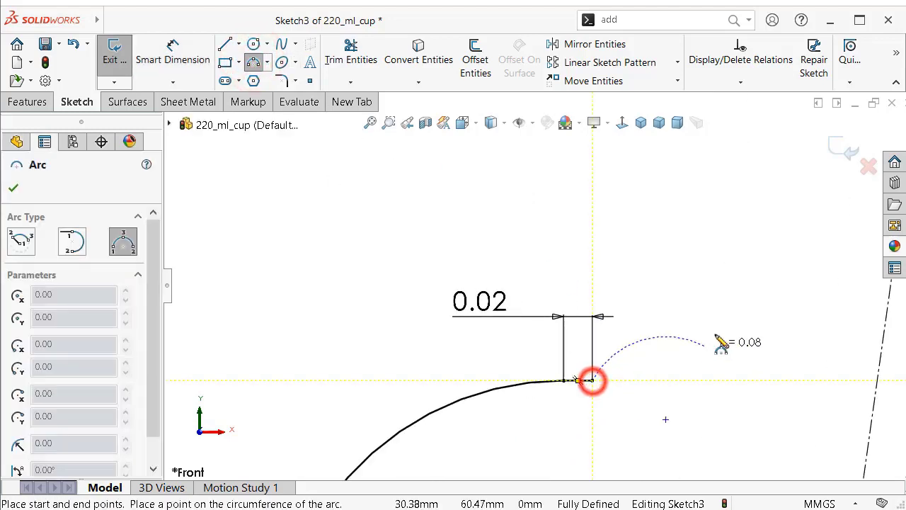
click(743, 259)
click(721, 307)
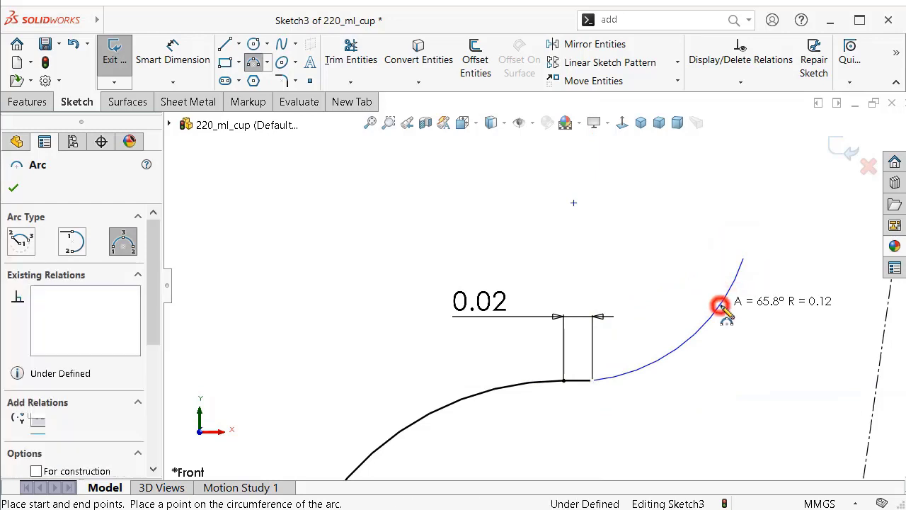
key(Escape)
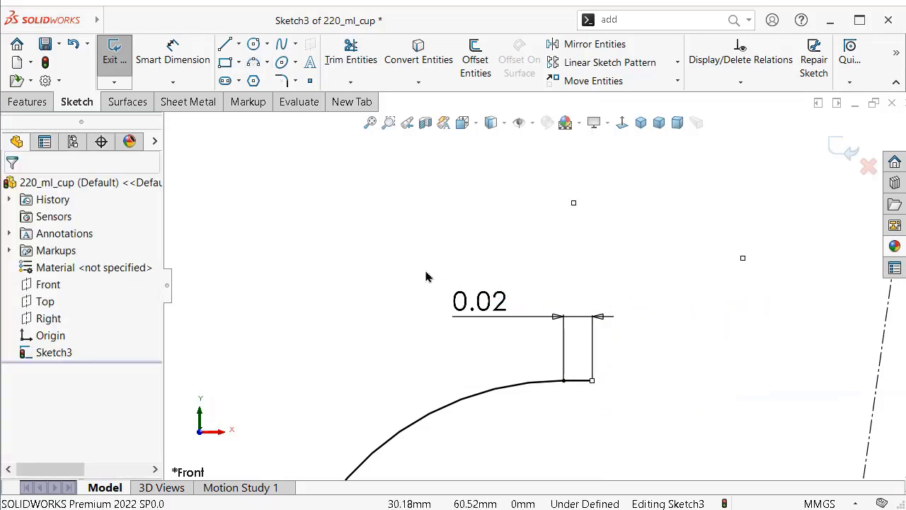
Make the new arc tangent to the lower curve at their shared endpoint.
click(592, 382)
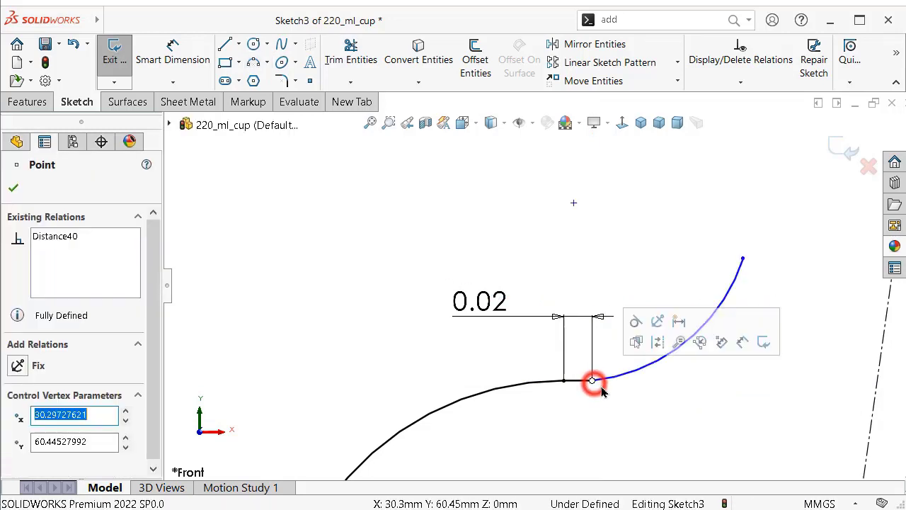
click(636, 332)
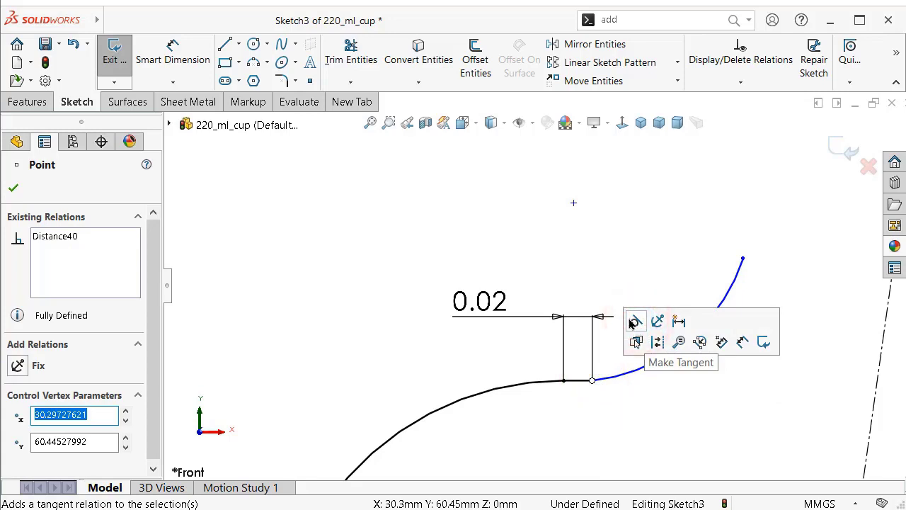
click(344, 271)
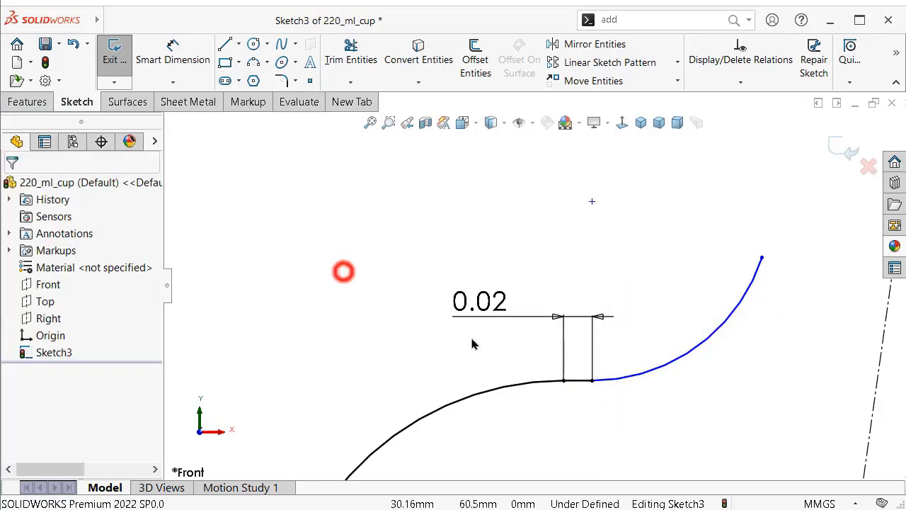
Give Arc39 and Arc42 an equal radius.
key(z)
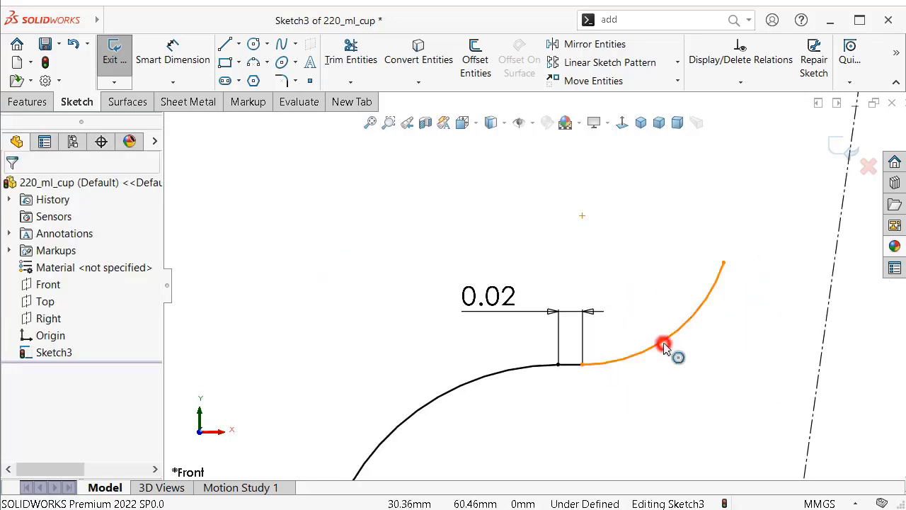
click(664, 347)
ctrl+click(516, 366)
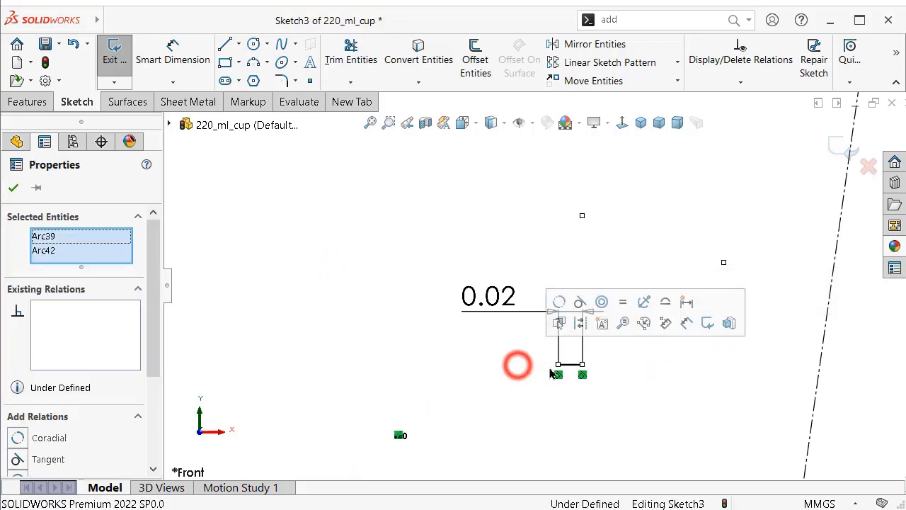
click(621, 301)
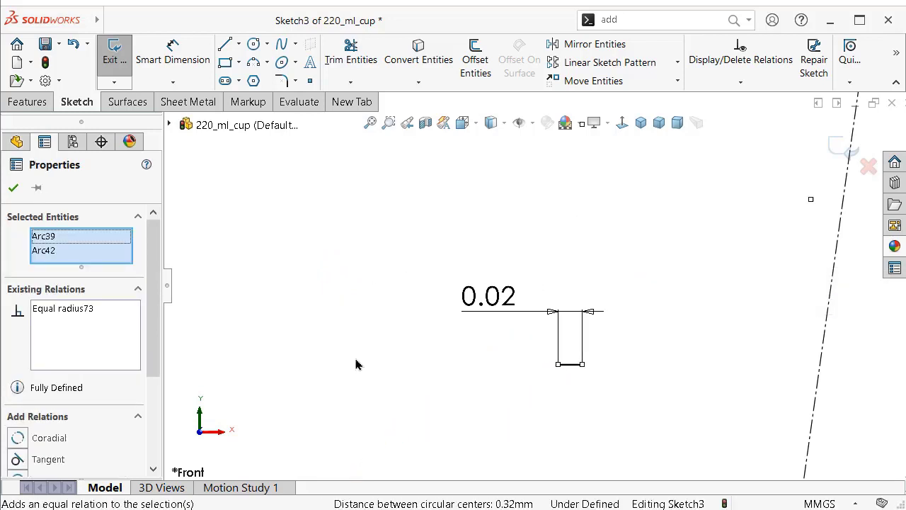
click(336, 327)
scroll(576, 228, up, 3)
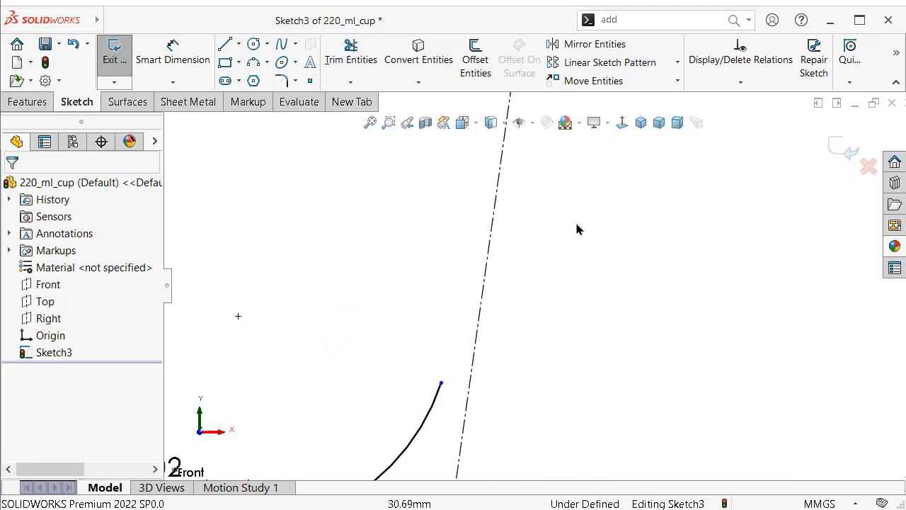
scroll(514, 208, up, 3)
scroll(524, 191, up, 2)
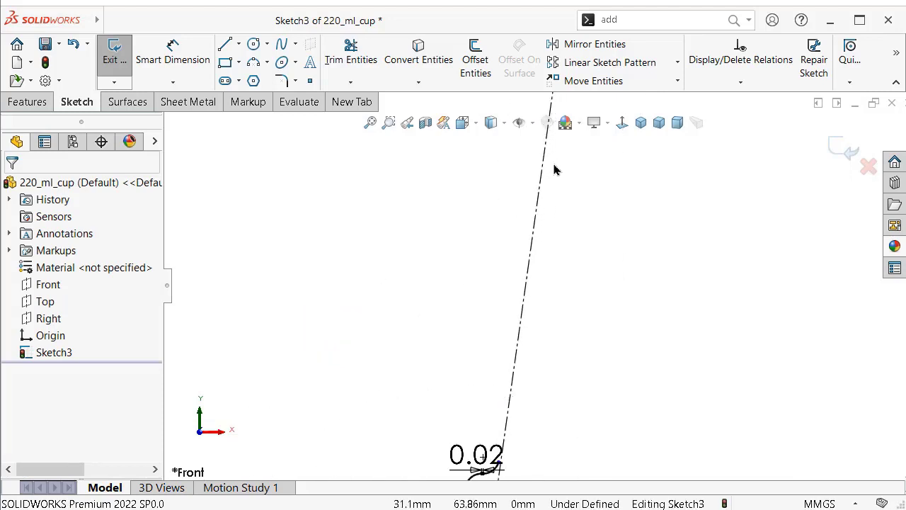
scroll(536, 177, up, 2)
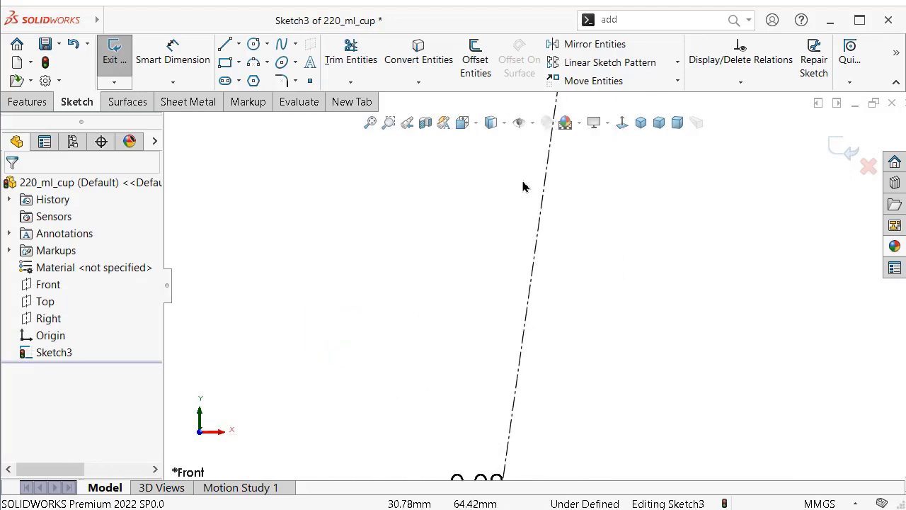
click(227, 45)
mouse_move(546, 472)
ctrl+middle_down()
mouse_move(510, 457)
mouse_move(491, 430)
mouse_move(468, 347)
ctrl+middle_up()
Draw a straight line from the new arc's upper endpoint up beside the 2.50 circle.
click(459, 334)
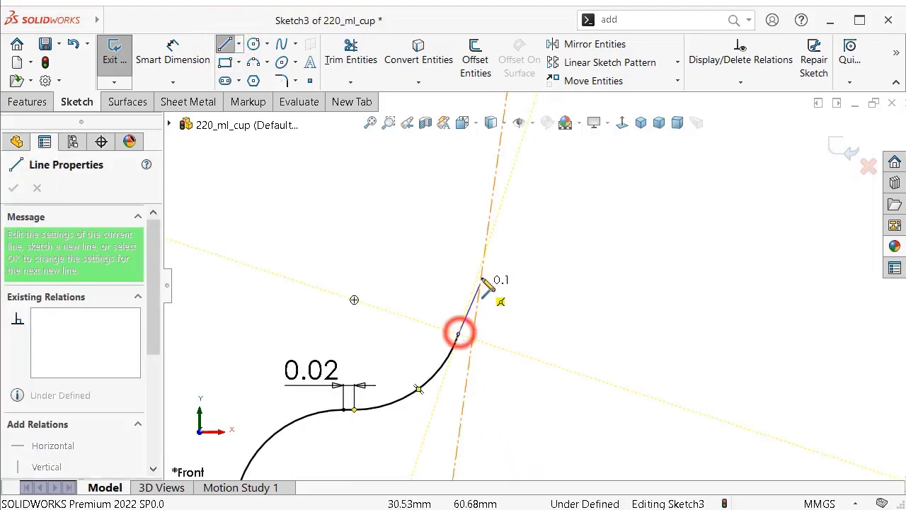
scroll(485, 227, up, 2)
scroll(517, 198, up, 2)
scroll(547, 178, up, 2)
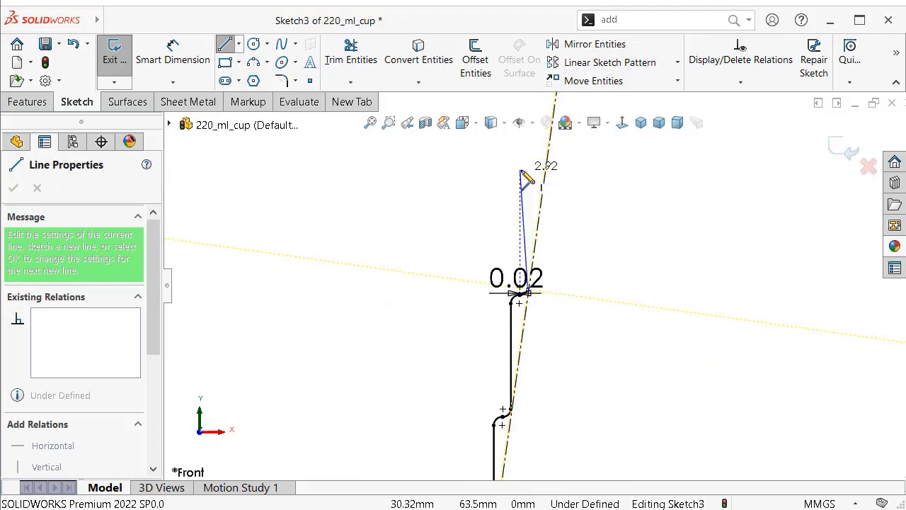
scroll(543, 178, up, 5)
scroll(540, 178, down, 3)
scroll(538, 235, down, 1)
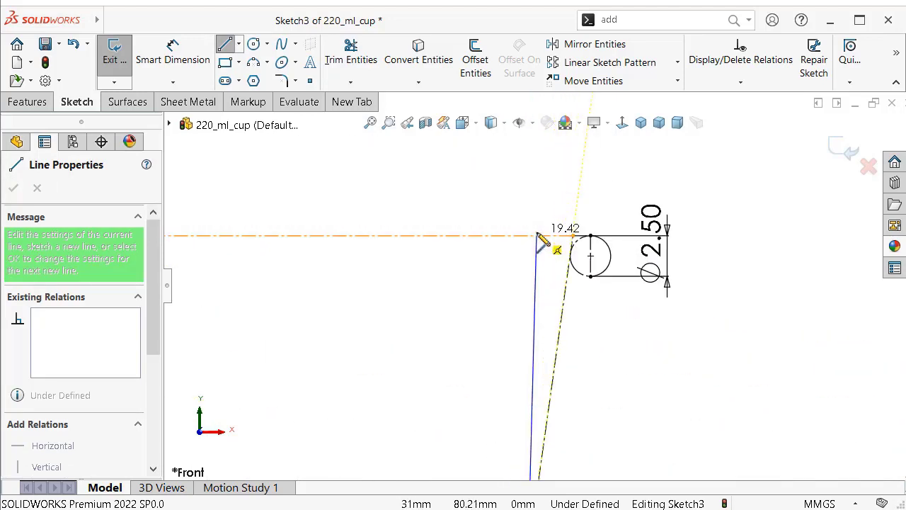
scroll(539, 269, down, 2)
scroll(546, 266, down, 2)
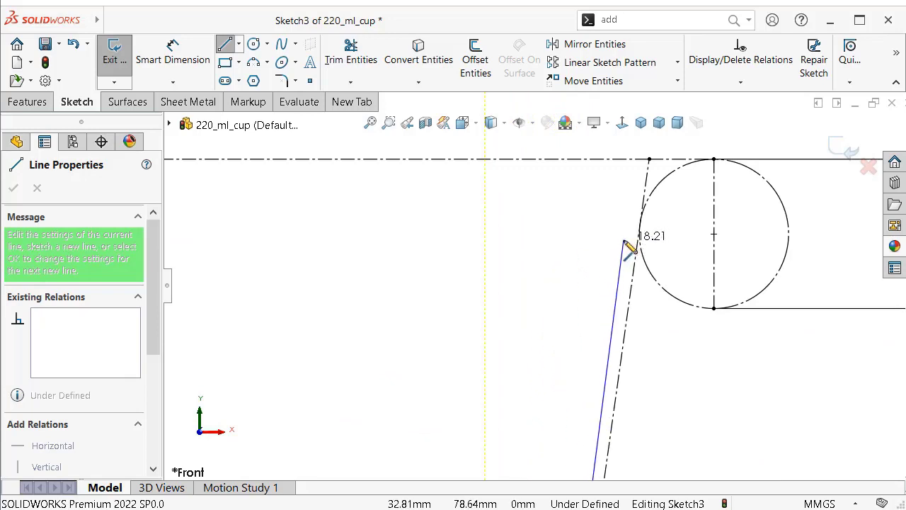
click(623, 244)
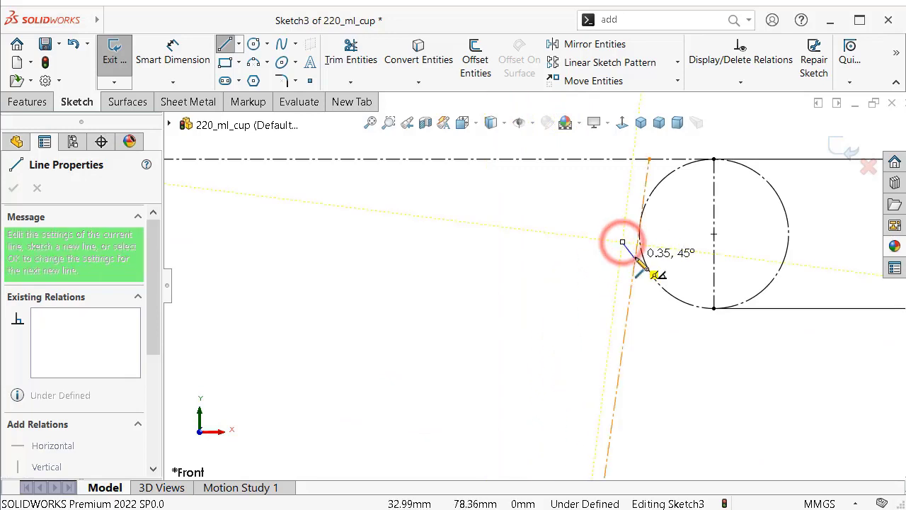
key(Escape)
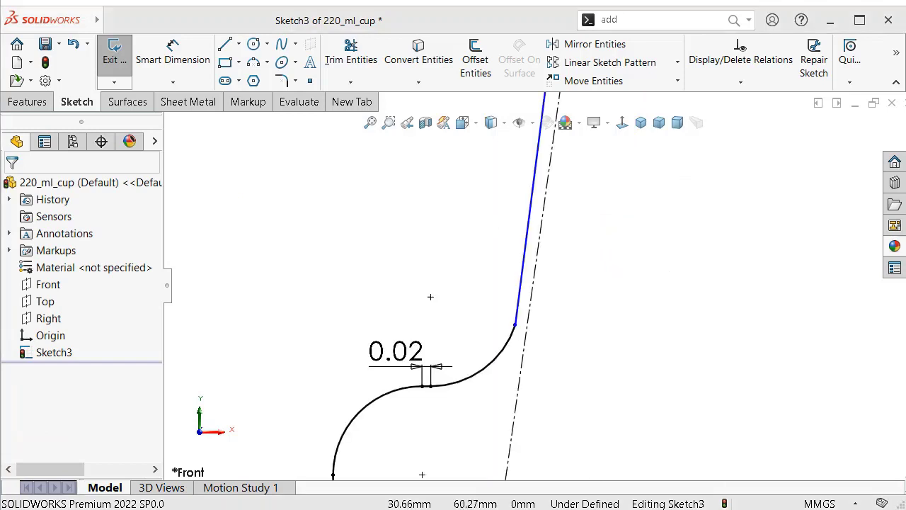
Make the new line parallel to the slanted centreline.
click(625, 414)
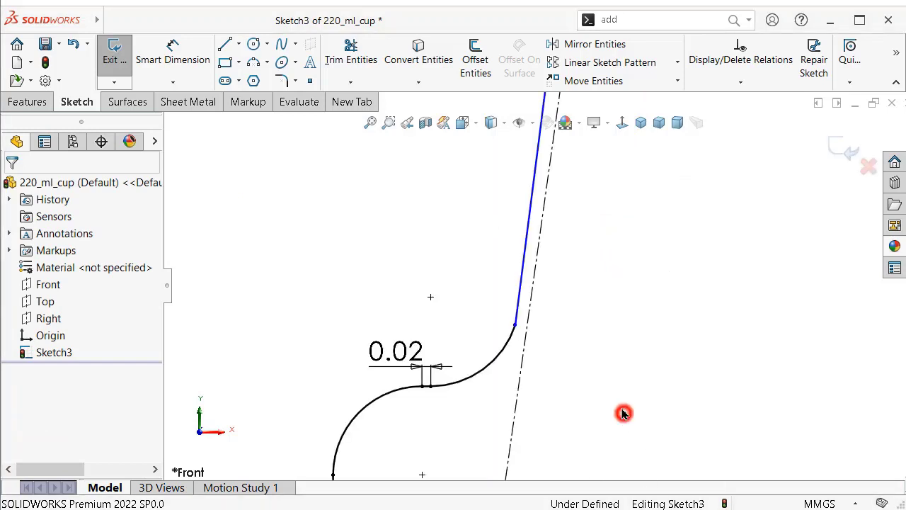
click(514, 327)
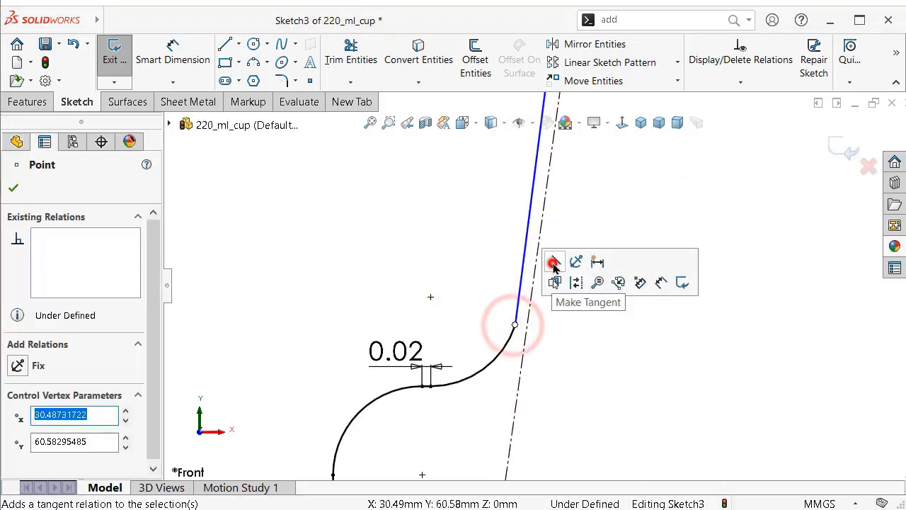
click(597, 338)
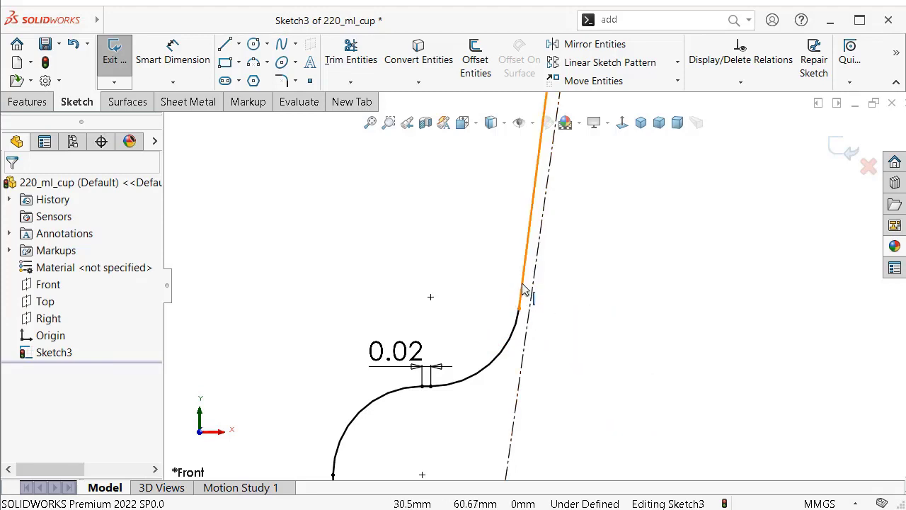
click(530, 280)
ctrl+click(534, 281)
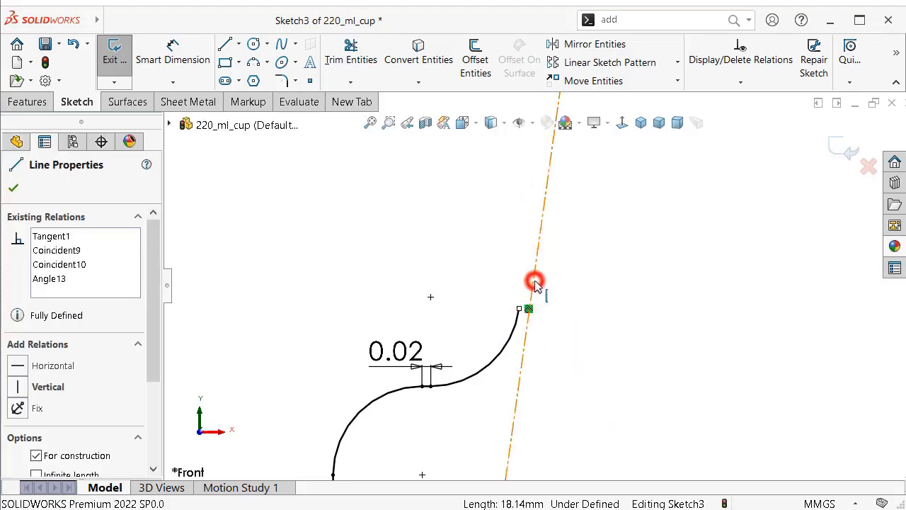
click(590, 402)
scroll(566, 374, up, 3)
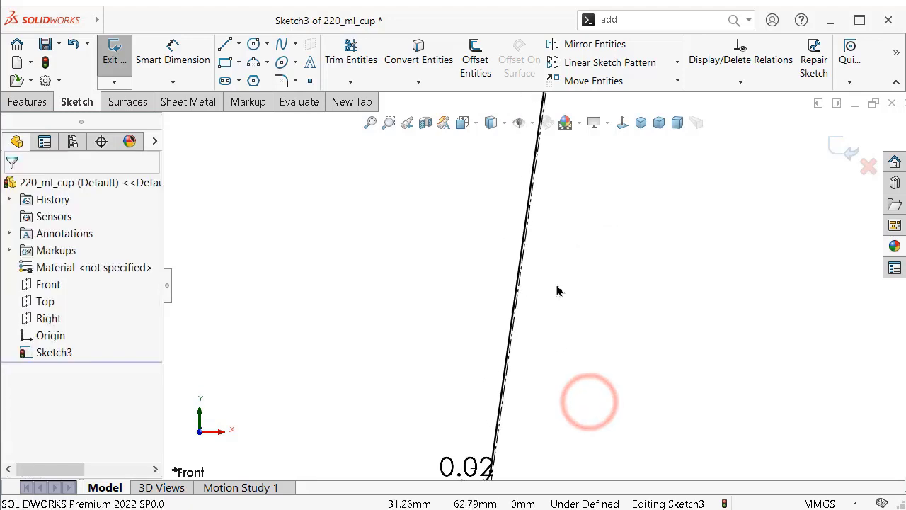
scroll(557, 290, up, 2)
scroll(558, 217, up, 2)
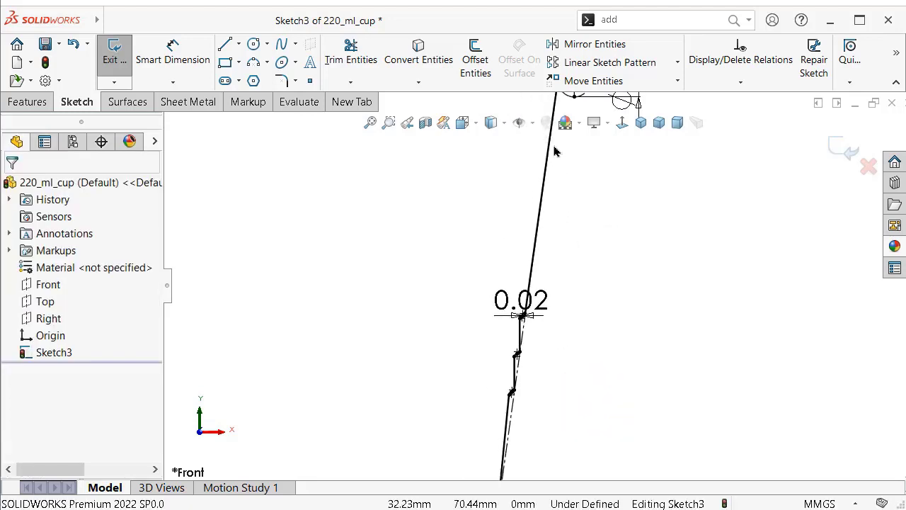
scroll(556, 158, up, 2)
scroll(556, 157, down, 2)
scroll(553, 195, down, 2)
scroll(520, 263, down, 2)
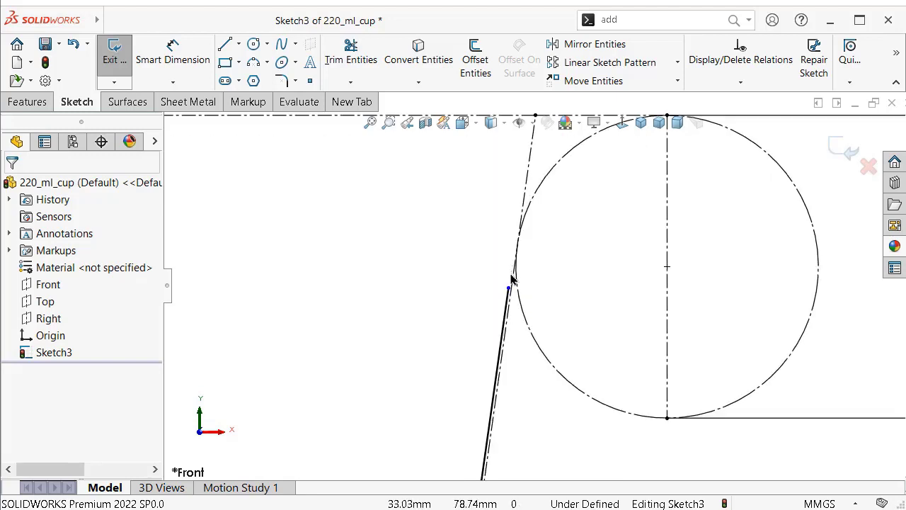
scroll(512, 278, down, 2)
scroll(540, 322, up, 1)
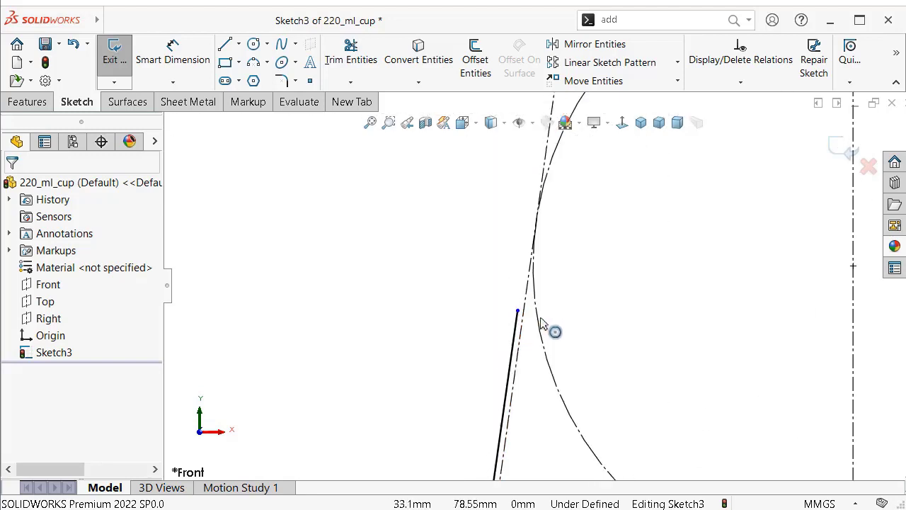
scroll(546, 323, up, 1)
scroll(560, 333, up, 1)
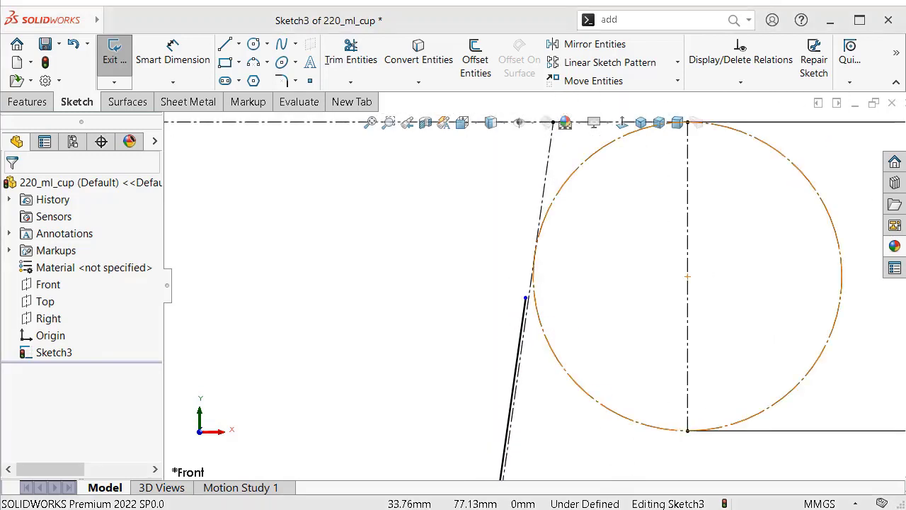
Draw a construction centreline starting at the slanted line's upper end, then end the centreline tool.
click(238, 44)
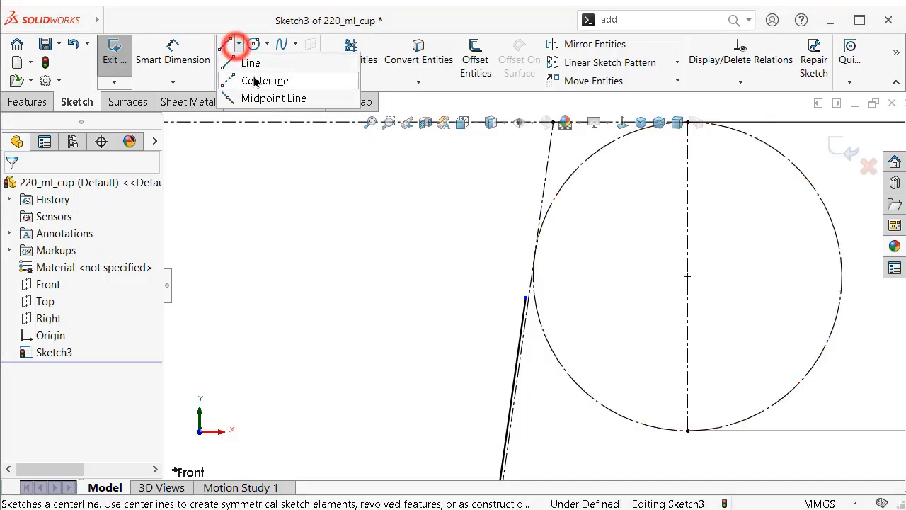
click(257, 82)
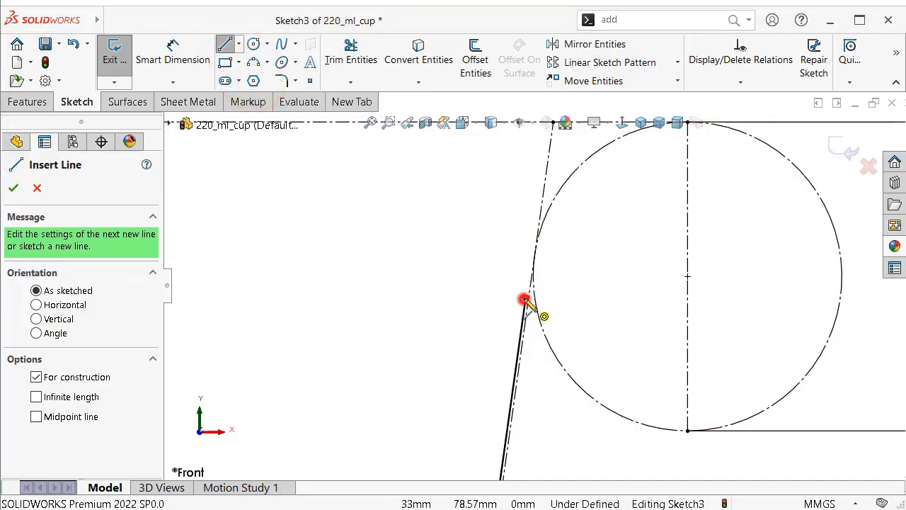
click(524, 300)
scroll(525, 300, down, 2)
scroll(576, 178, down, 2)
scroll(577, 182, down, 2)
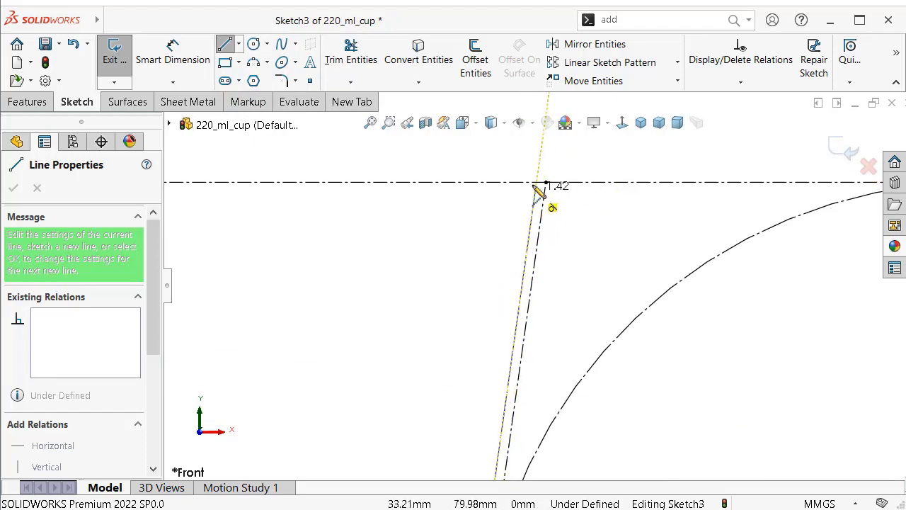
right_click(576, 206)
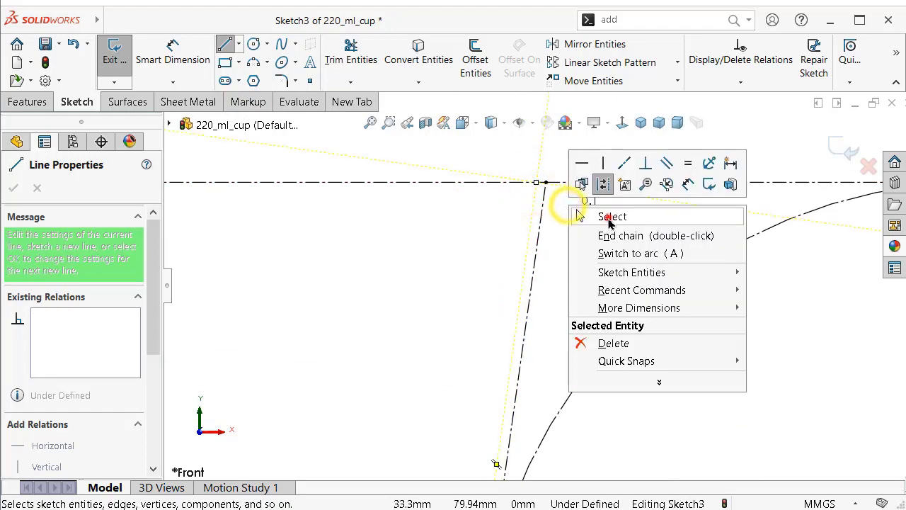
click(607, 216)
Select the 2.5 mm construction circle together with the slanted line to relate them.
scroll(581, 311, up, 5)
scroll(566, 354, down, 2)
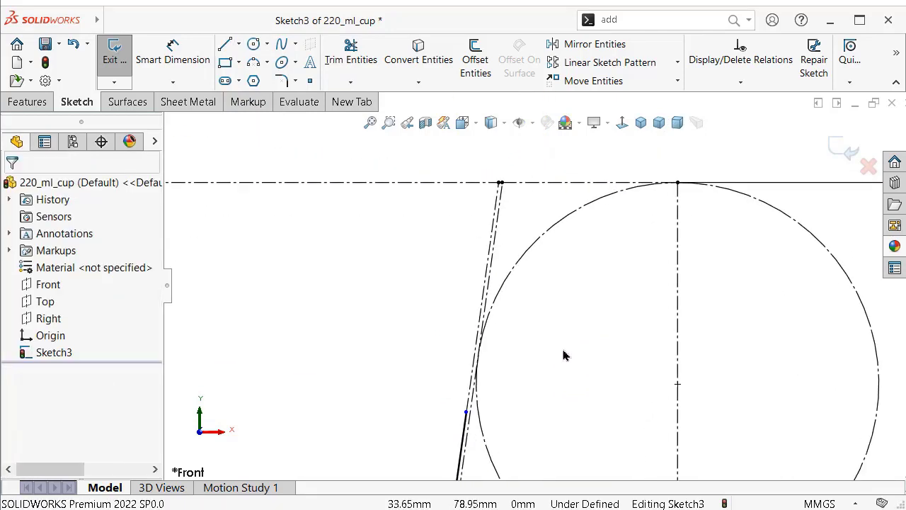
scroll(552, 340, down, 2)
scroll(548, 326, up, 1)
scroll(548, 323, up, 4)
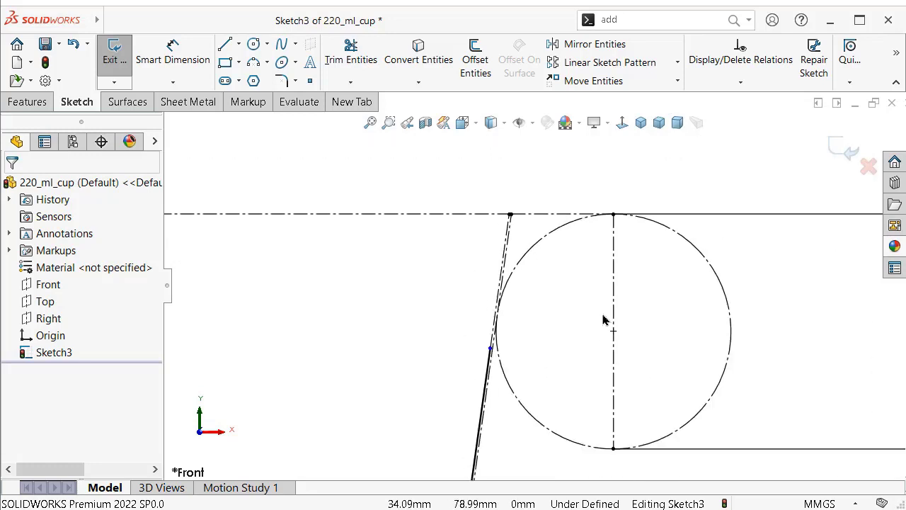
scroll(605, 318, up, 1)
scroll(672, 321, up, 1)
scroll(562, 278, down, 3)
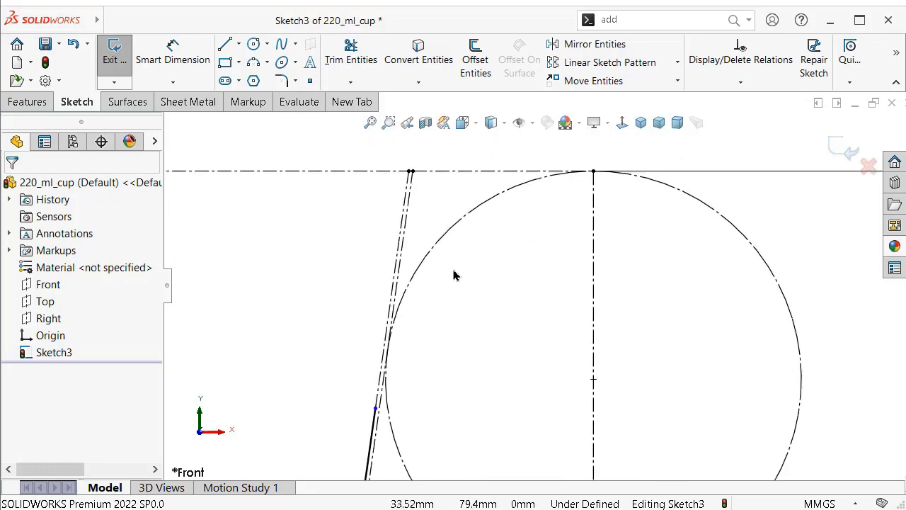
click(424, 260)
scroll(420, 344, down, 2)
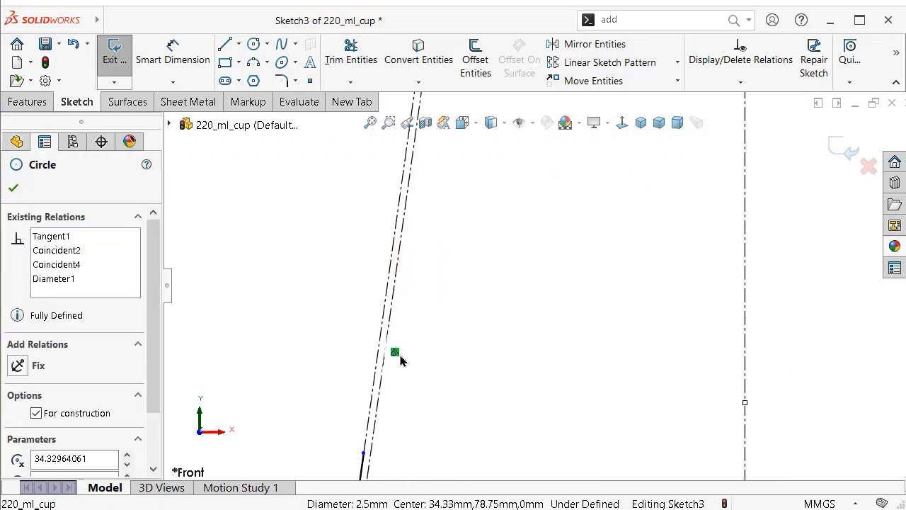
click(399, 351)
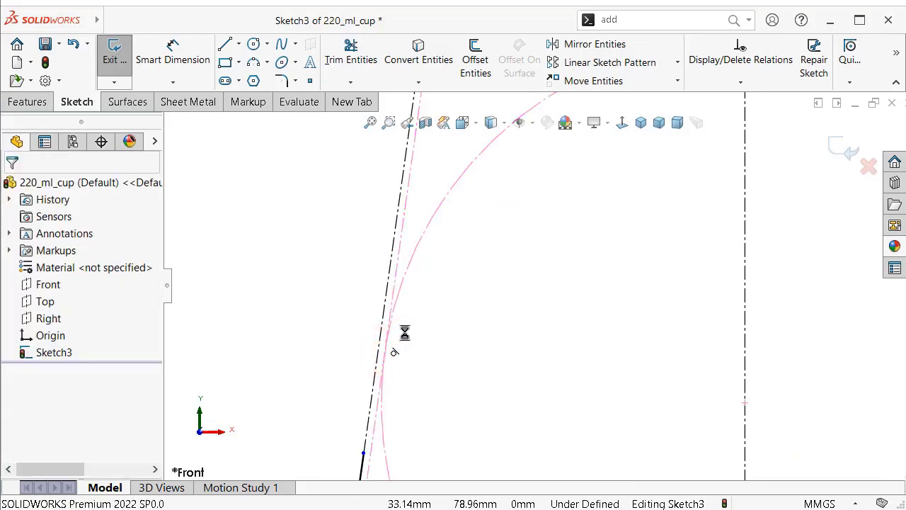
click(410, 285)
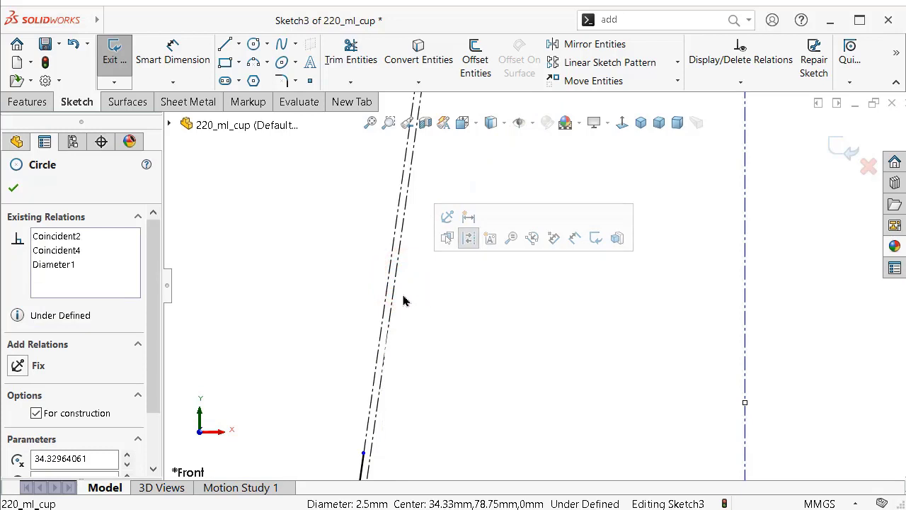
ctrl+click(389, 298)
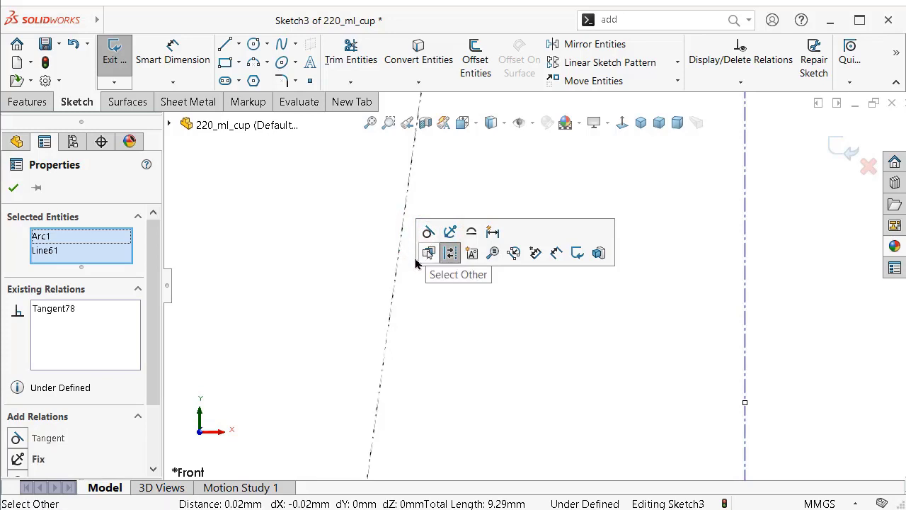
click(339, 270)
scroll(446, 276, up, 2)
scroll(457, 274, up, 1)
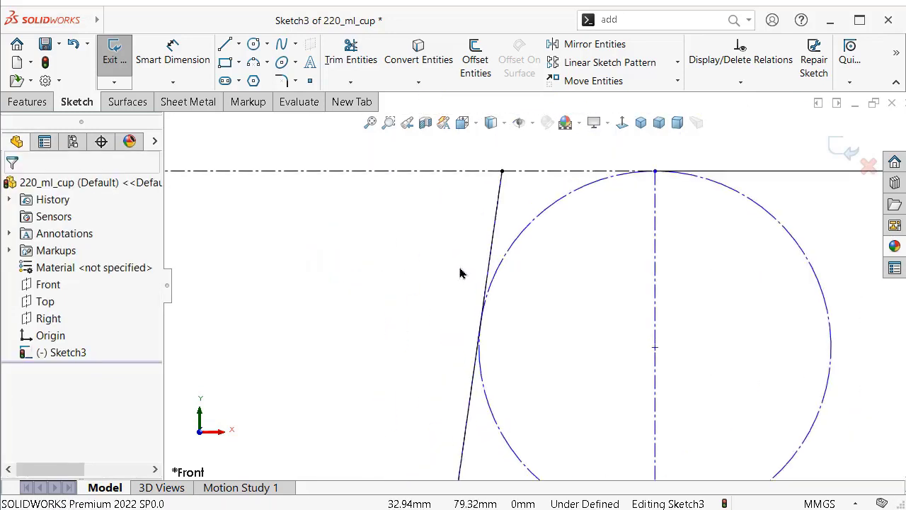
scroll(496, 273, up, 1)
scroll(527, 275, up, 1)
scroll(529, 279, down, 2)
scroll(543, 269, down, 1)
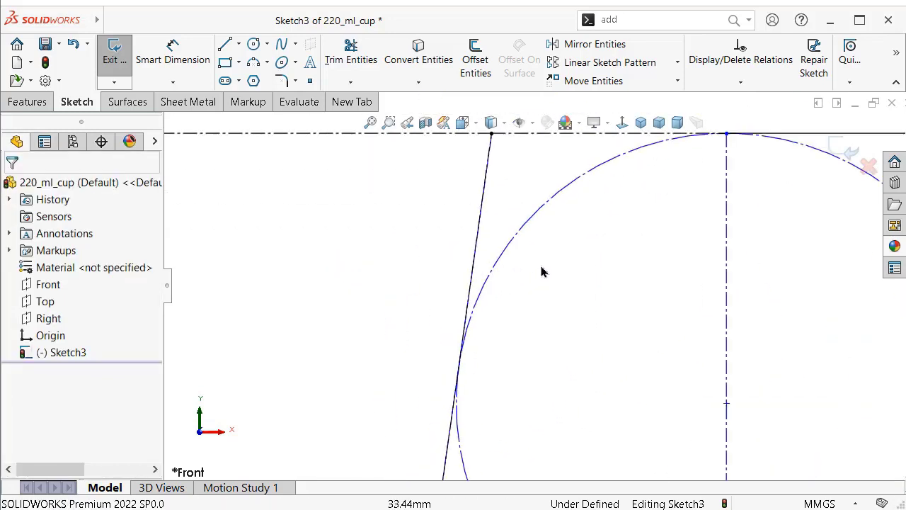
scroll(592, 233, up, 1)
scroll(630, 233, down, 2)
scroll(575, 225, down, 1)
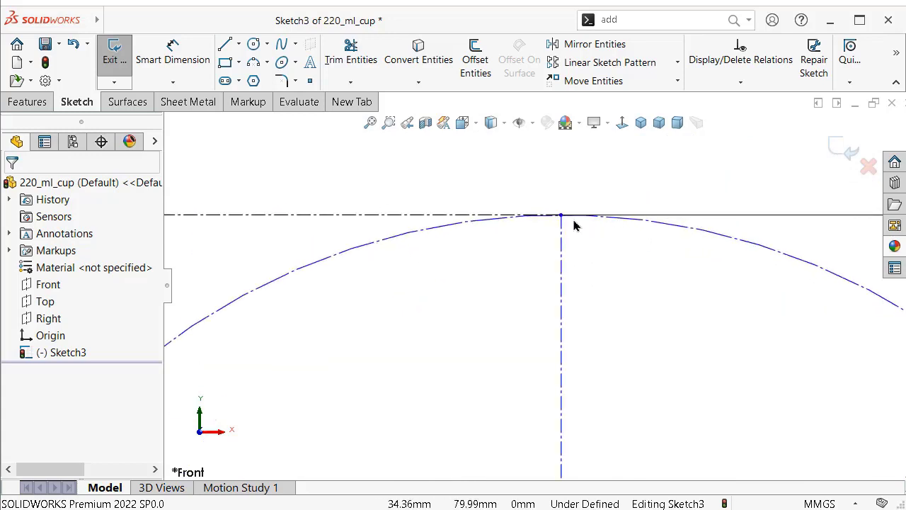
Drag the slanted line and its lower endpoint closer to the construction circle.
click(466, 218)
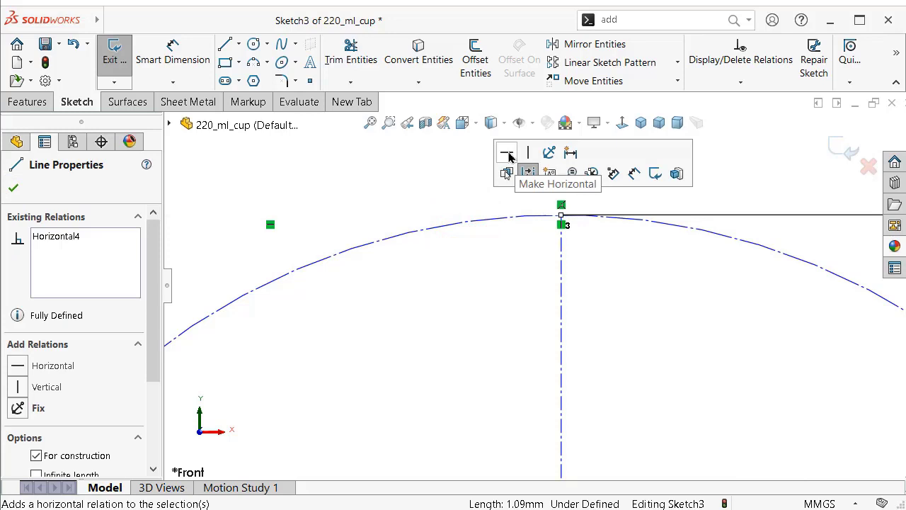
click(487, 286)
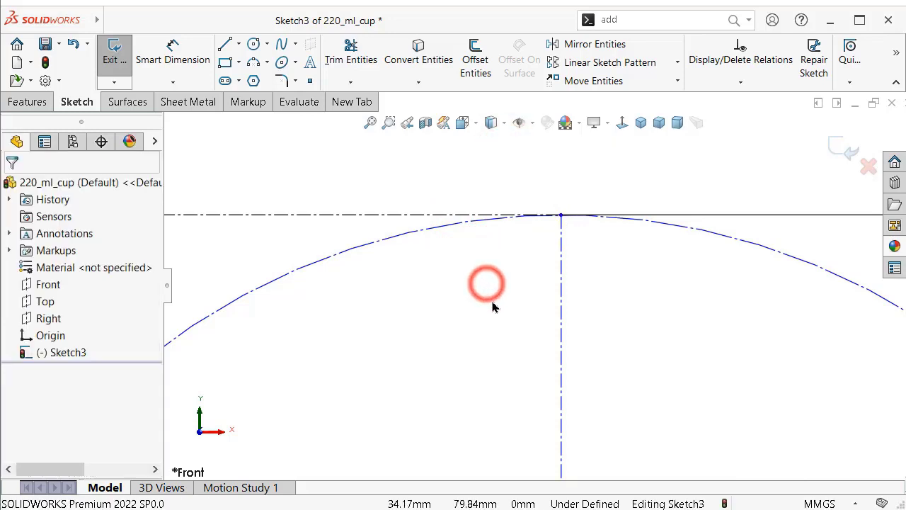
scroll(489, 289, up, 3)
scroll(442, 382, down, 3)
scroll(496, 287, down, 2)
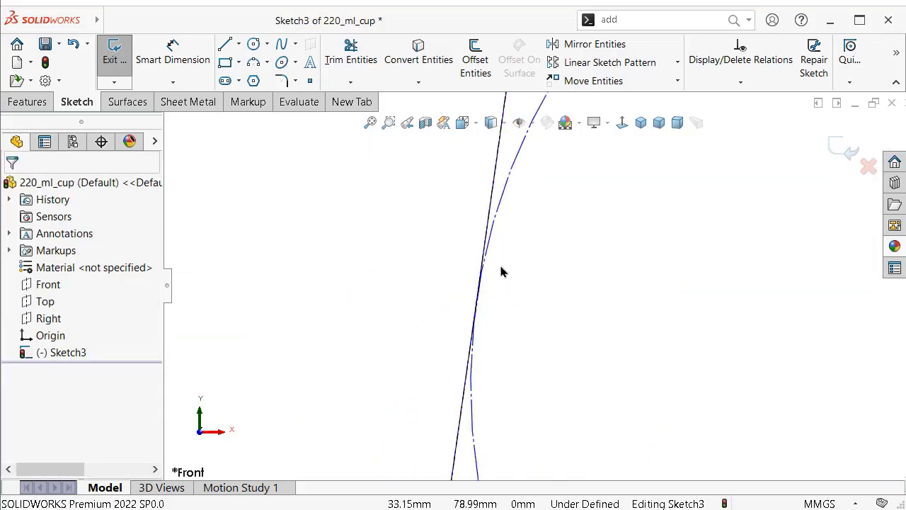
scroll(499, 234, up, 2)
scroll(538, 212, down, 2)
scroll(583, 200, up, 1)
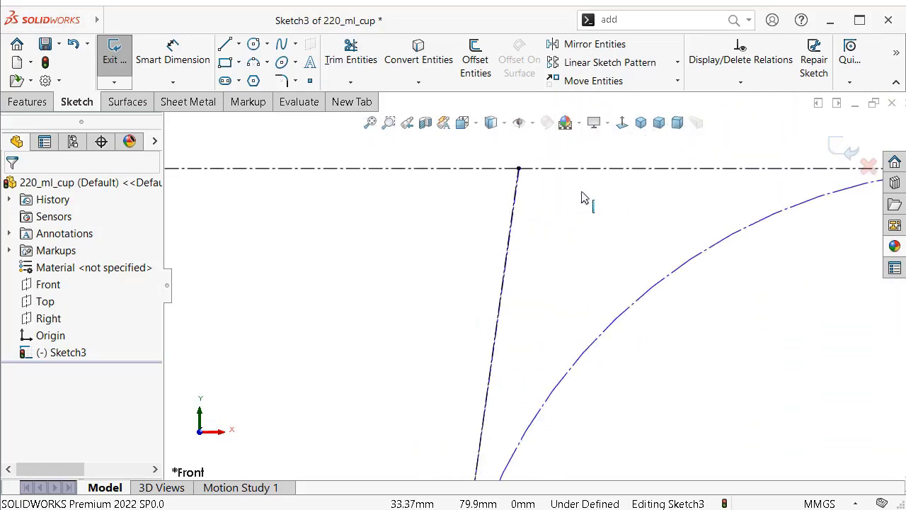
scroll(546, 212, down, 3)
scroll(508, 231, down, 1)
drag(391, 264, 536, 303)
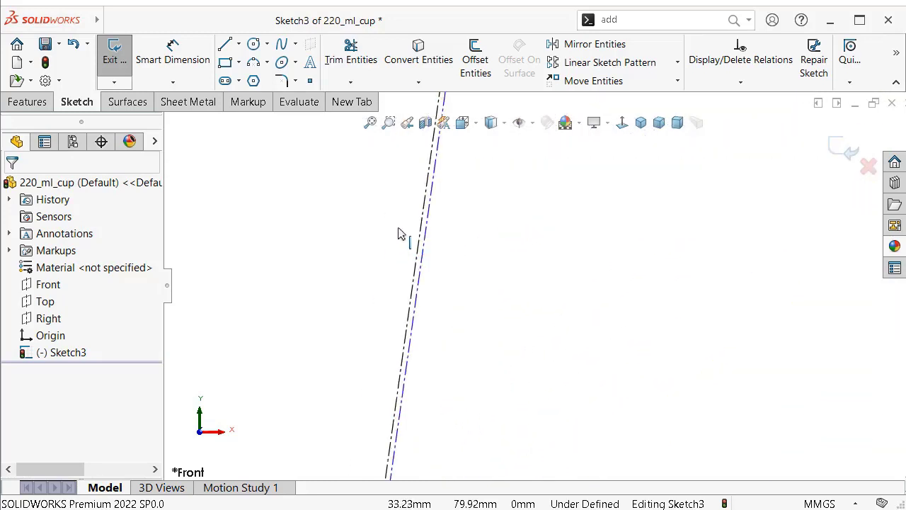
scroll(567, 432, up, 2)
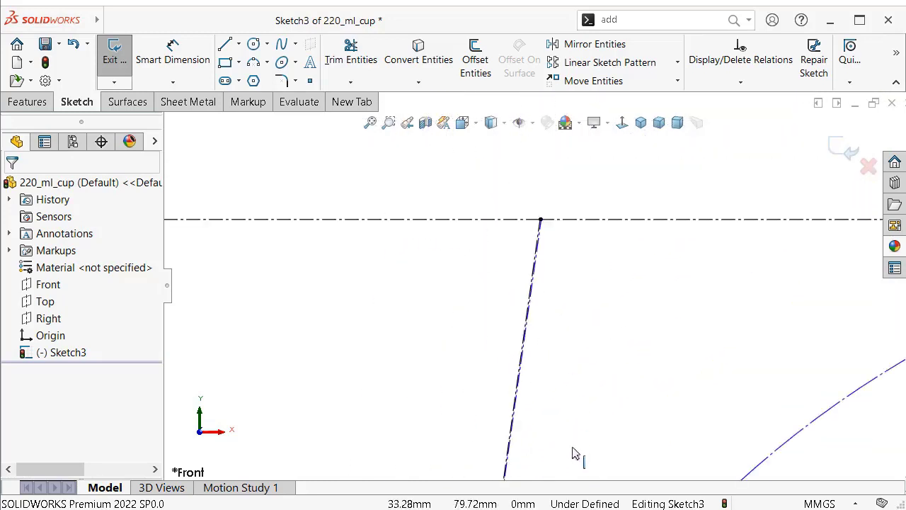
scroll(584, 457, down, 1)
scroll(545, 446, up, 2)
scroll(507, 410, down, 3)
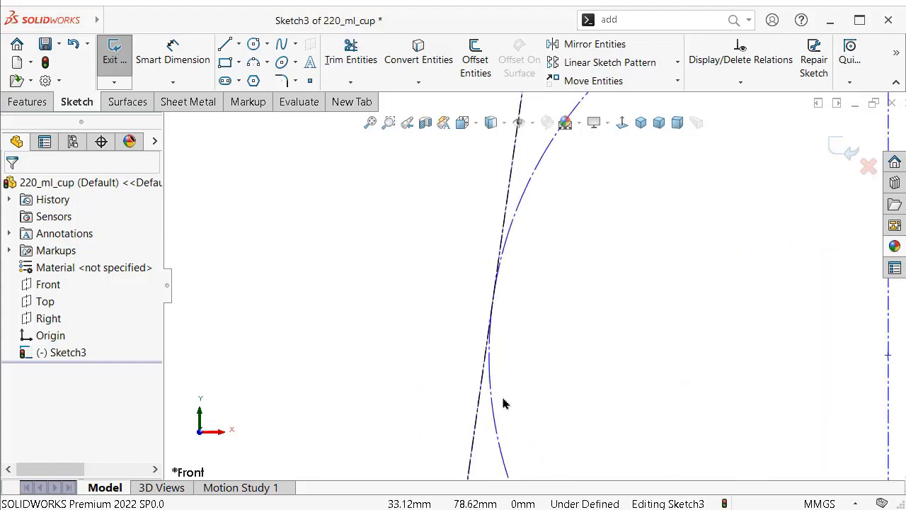
scroll(503, 403, down, 1)
drag(502, 404, 489, 333)
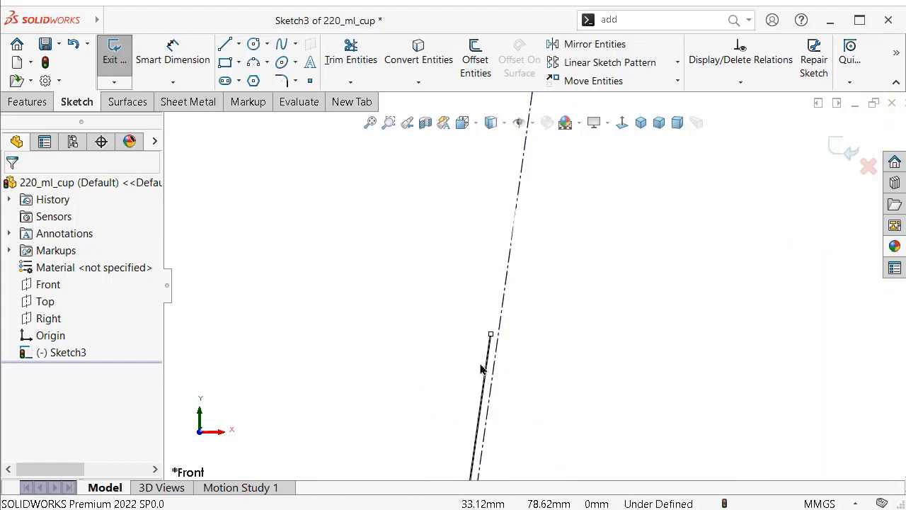
click(449, 343)
scroll(517, 310, down, 3)
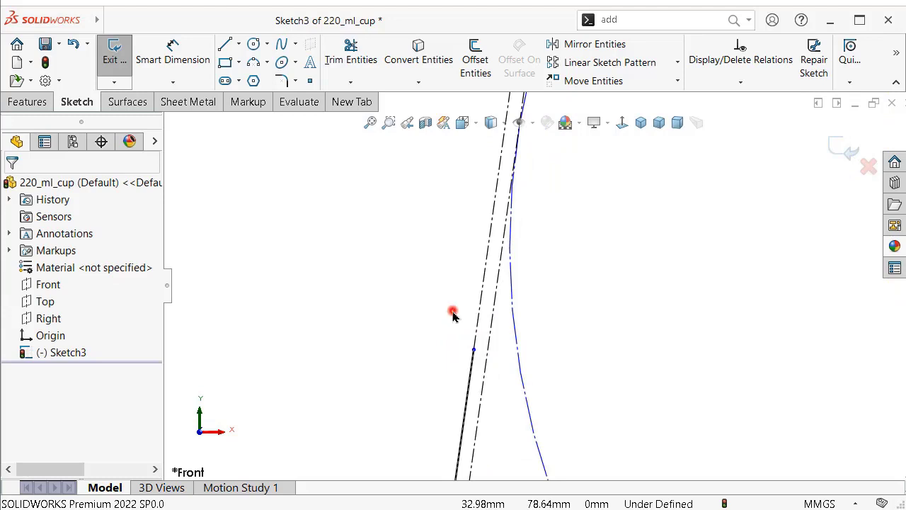
click(453, 313)
scroll(471, 333, down, 2)
Make the upper and lower slanted line segments collinear.
click(484, 337)
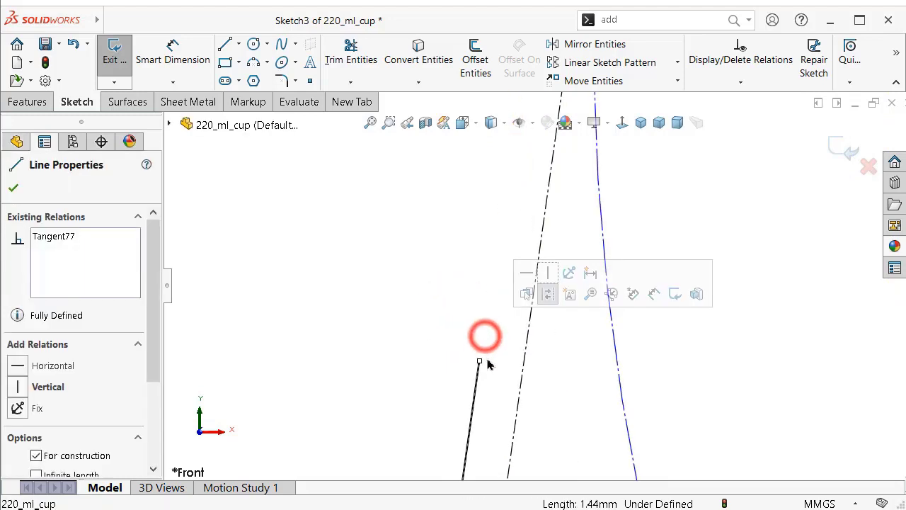
ctrl+click(476, 383)
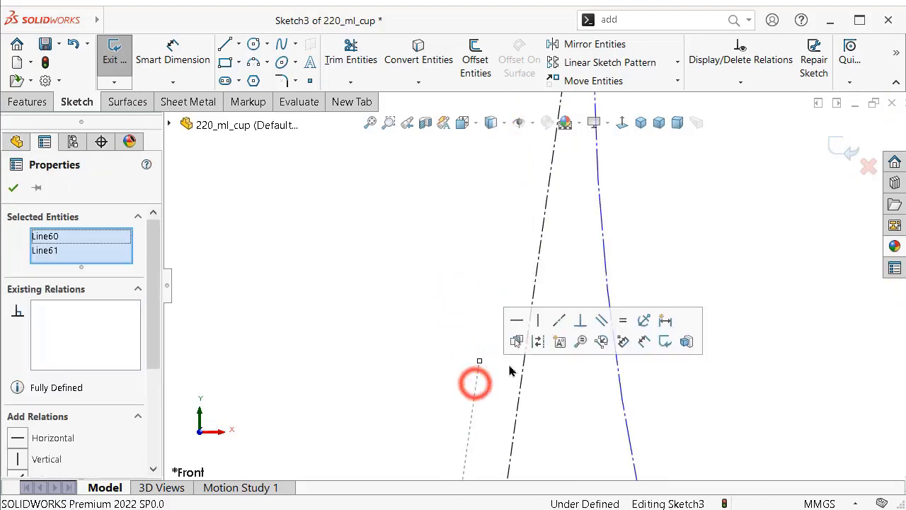
click(409, 310)
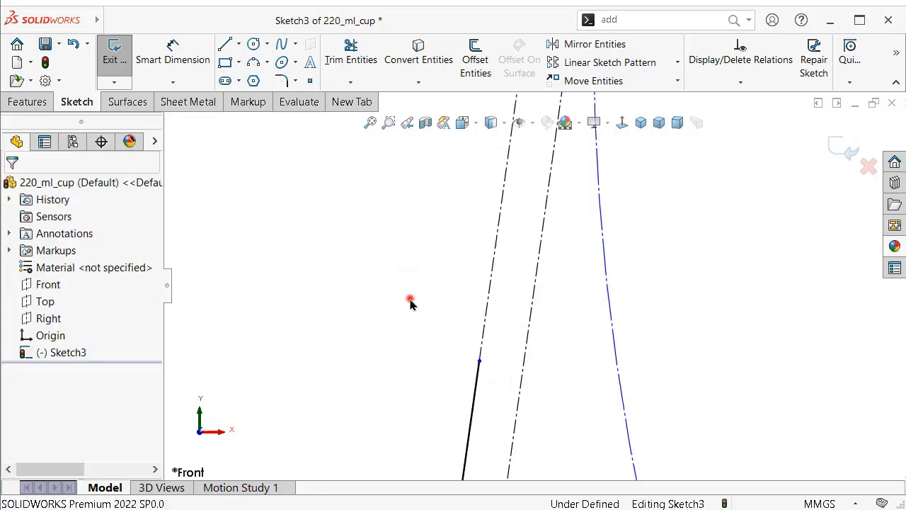
scroll(460, 283, up, 1)
scroll(506, 262, up, 2)
scroll(550, 208, up, 2)
scroll(551, 184, up, 2)
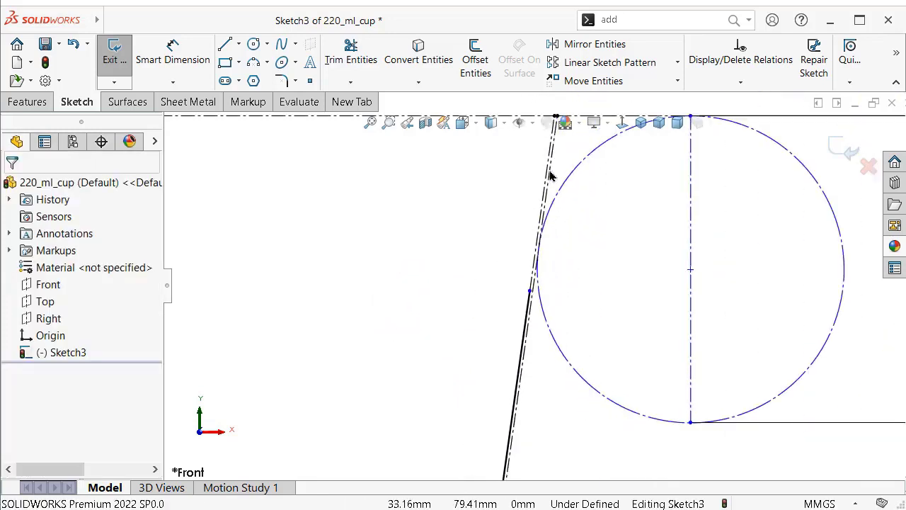
scroll(545, 234, down, 2)
scroll(555, 403, down, 1)
scroll(549, 425, down, 2)
scroll(524, 408, down, 1)
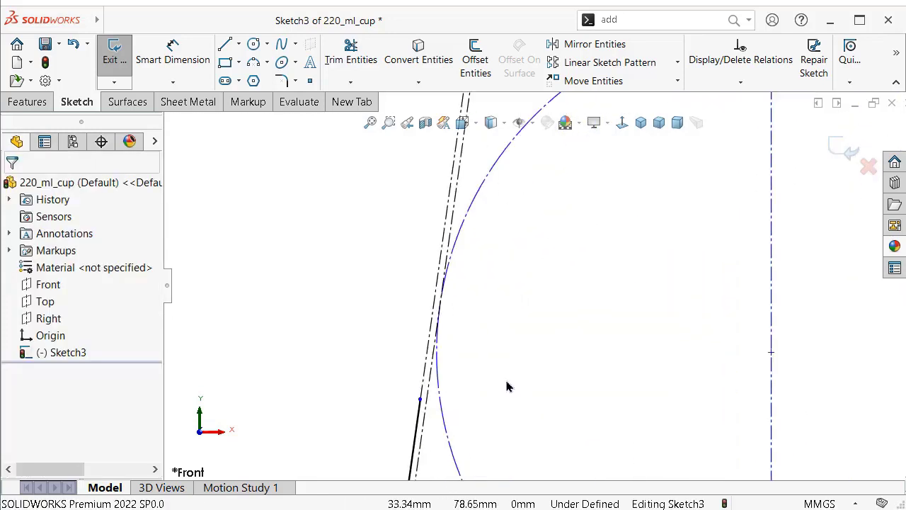
scroll(507, 386, down, 2)
Make the construction circle tangent to the slanted line and confirm the relation.
click(411, 356)
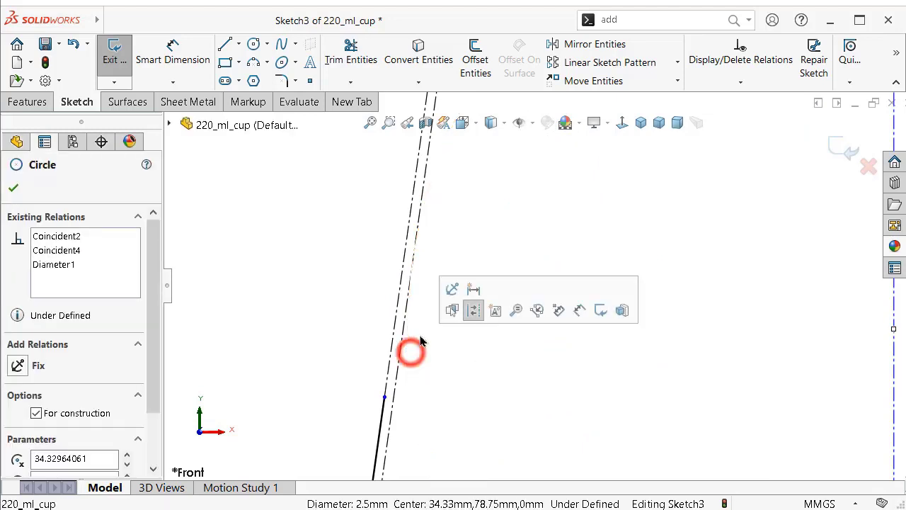
ctrl+click(395, 320)
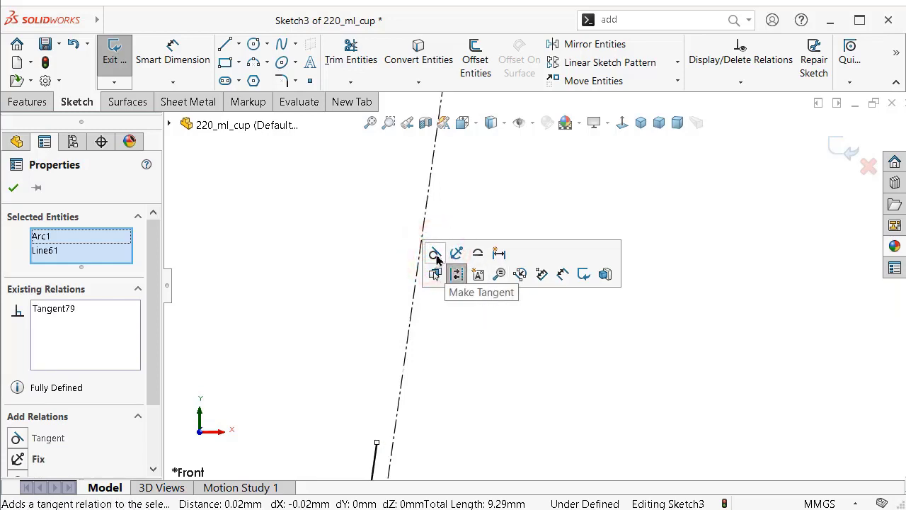
click(434, 255)
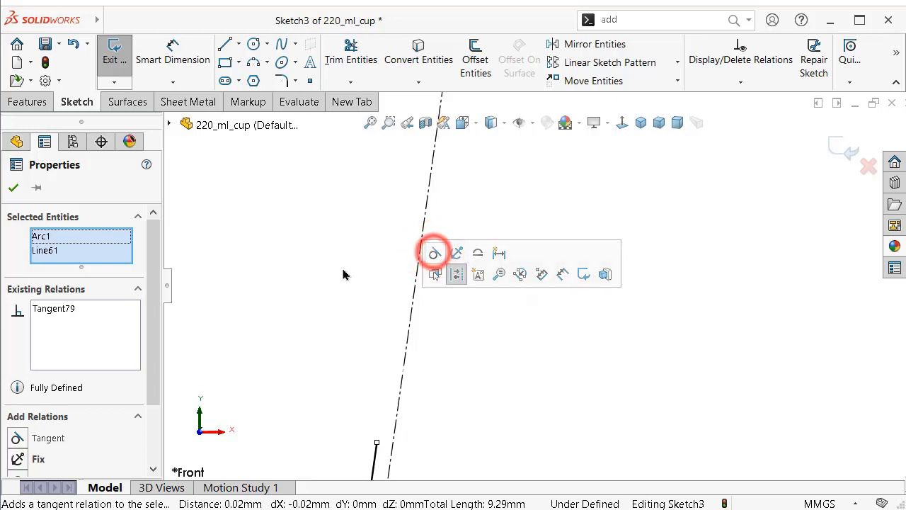
click(13, 188)
scroll(441, 277, up, 4)
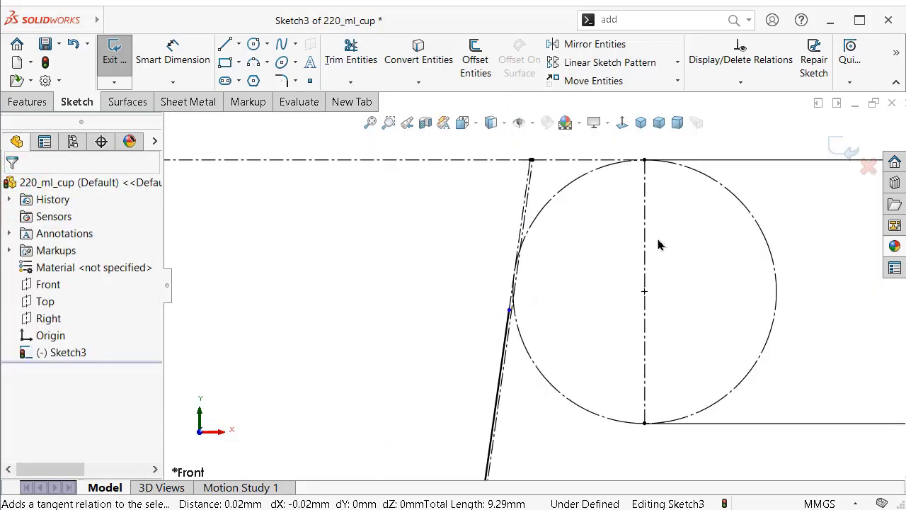
scroll(536, 298, down, 2)
scroll(475, 337, down, 2)
scroll(481, 334, down, 2)
scroll(487, 333, down, 2)
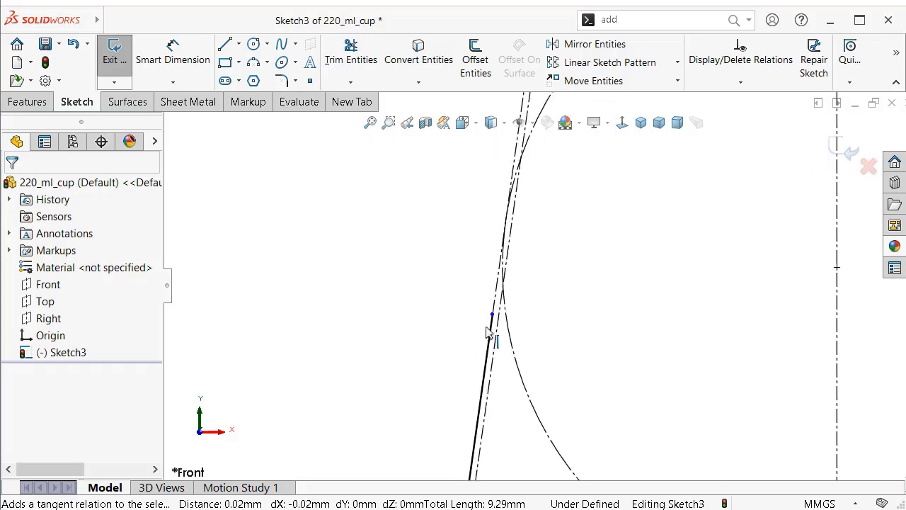
scroll(499, 324, down, 2)
Make the slanted line's endpoint coincident with the circle's arc.
click(497, 307)
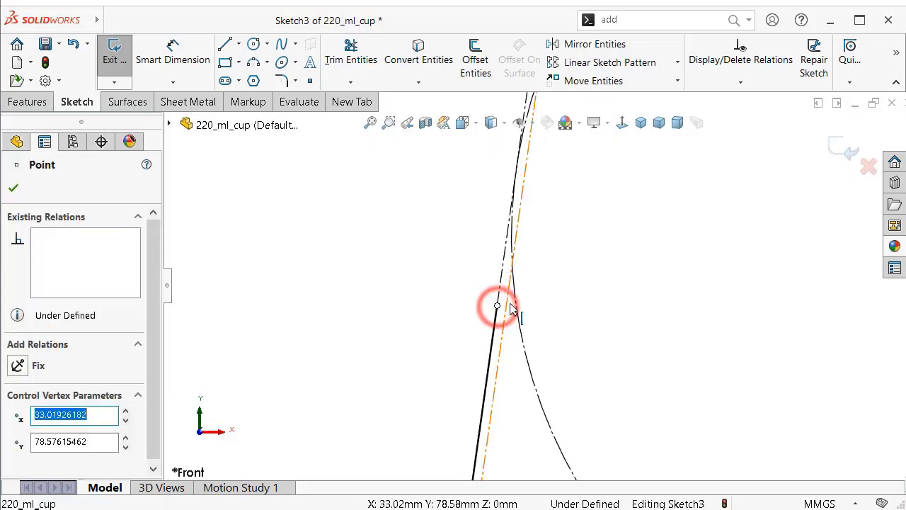
ctrl+click(516, 303)
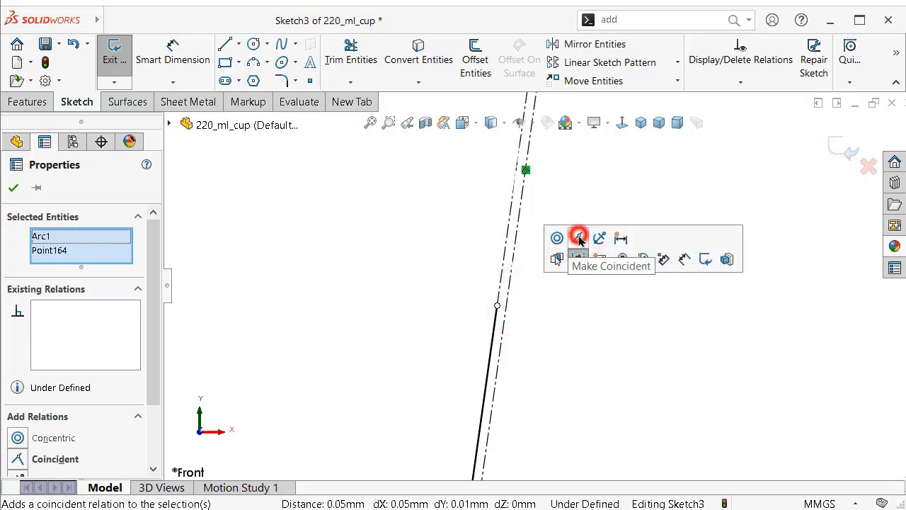
click(579, 238)
click(405, 212)
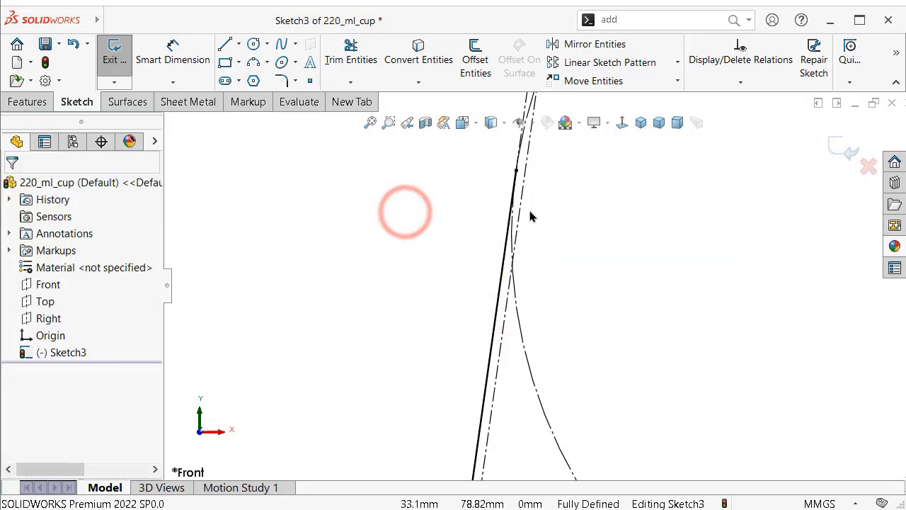
scroll(531, 216, up, 1)
scroll(518, 191, up, 1)
scroll(538, 191, up, 1)
scroll(558, 195, down, 1)
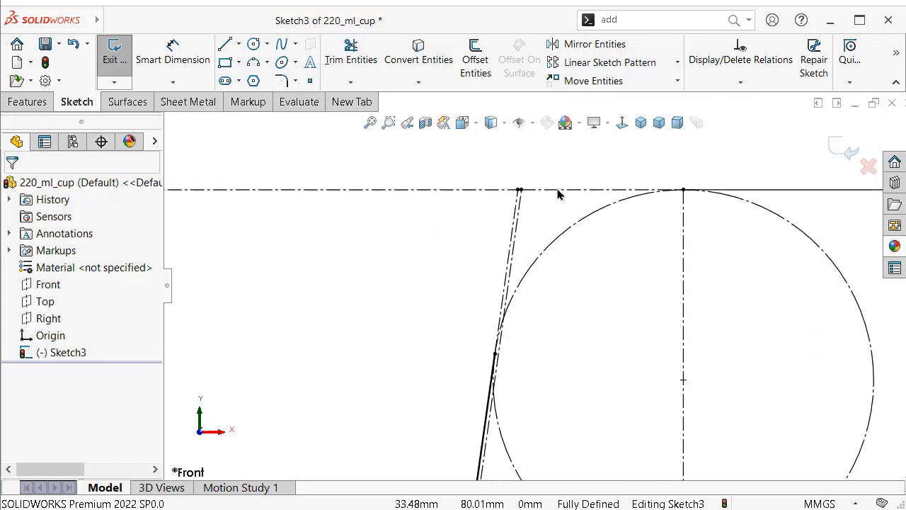
scroll(536, 297, down, 1)
scroll(534, 296, down, 1)
scroll(531, 293, up, 1)
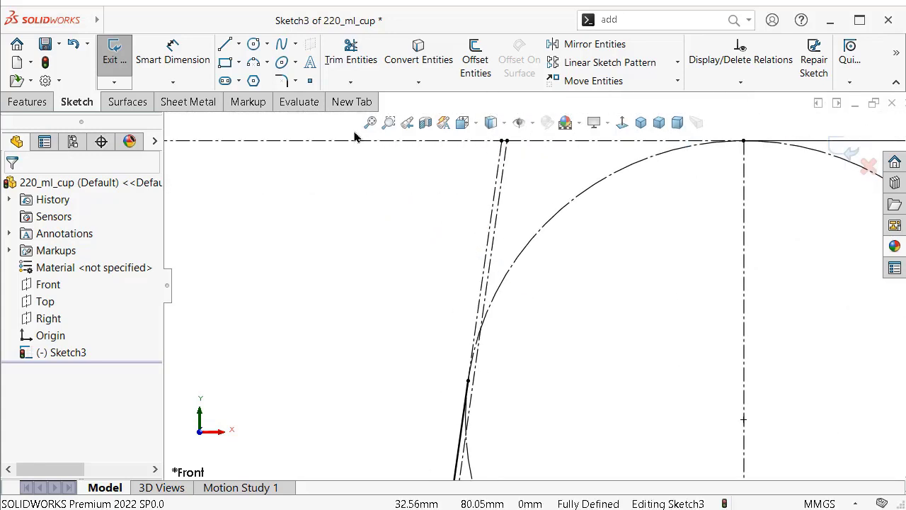
Draw a 3-point arc on the Ø2.50 circle from the slanted-line contact point to its bottom point.
click(255, 64)
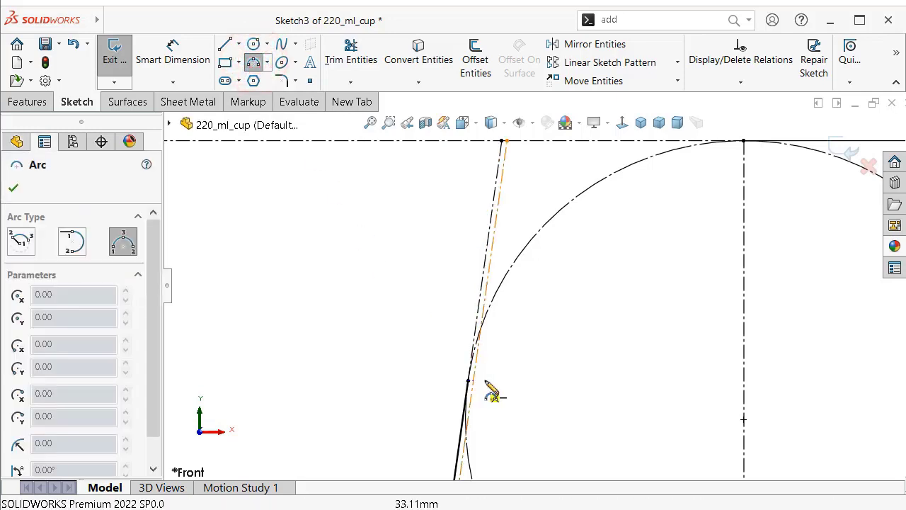
scroll(481, 379, down, 2)
click(449, 351)
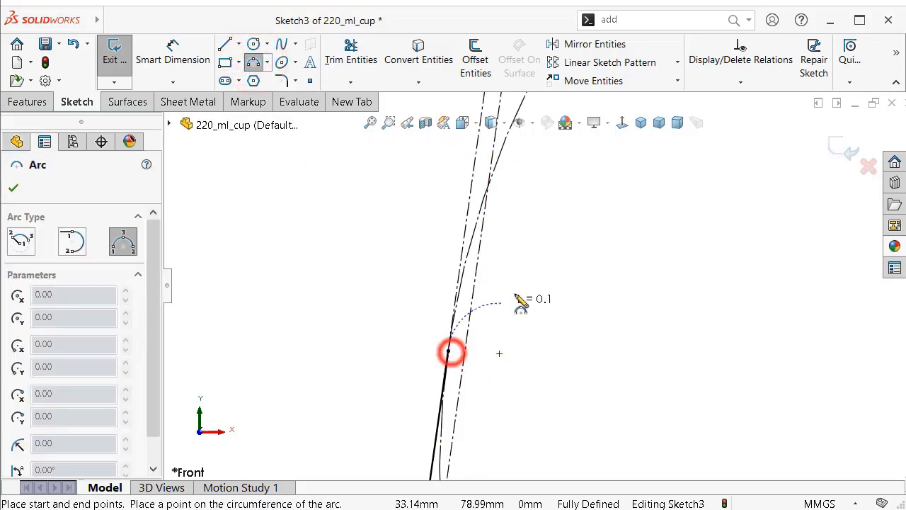
scroll(606, 253, up, 2)
scroll(606, 255, up, 2)
scroll(608, 252, down, 1)
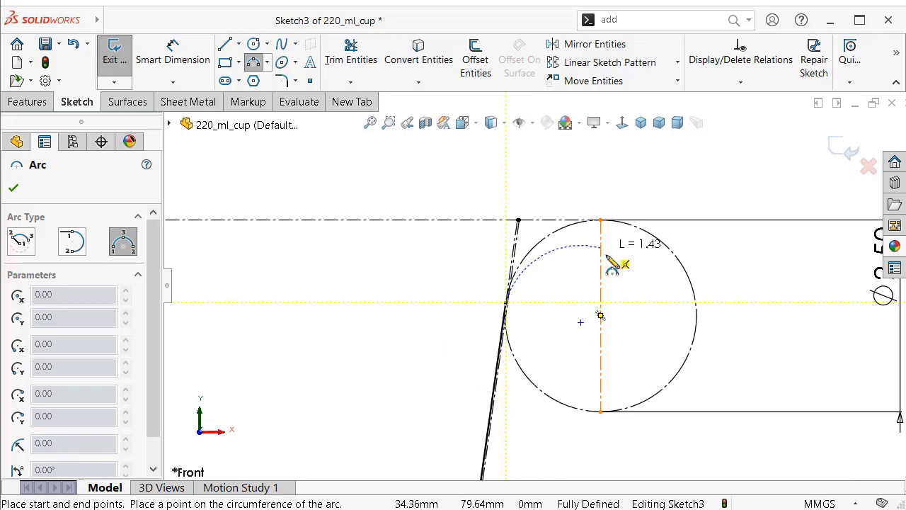
click(601, 411)
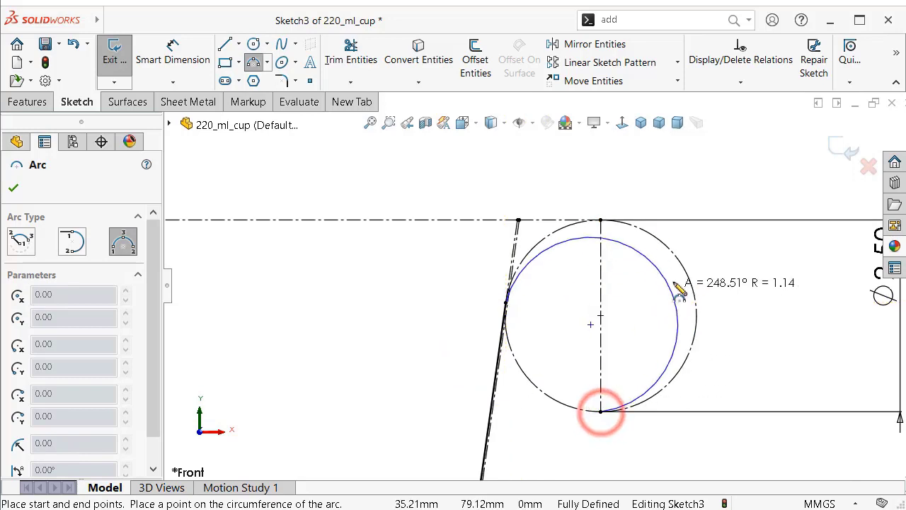
click(685, 268)
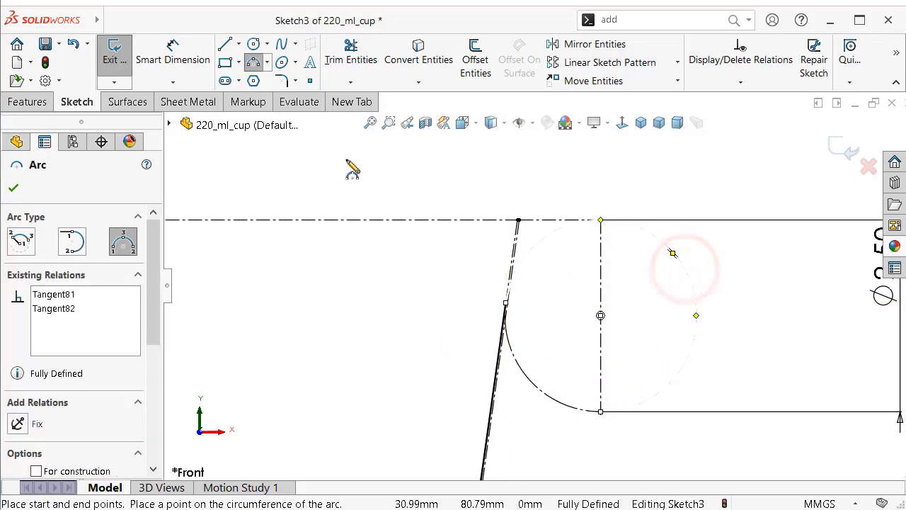
click(13, 187)
click(668, 196)
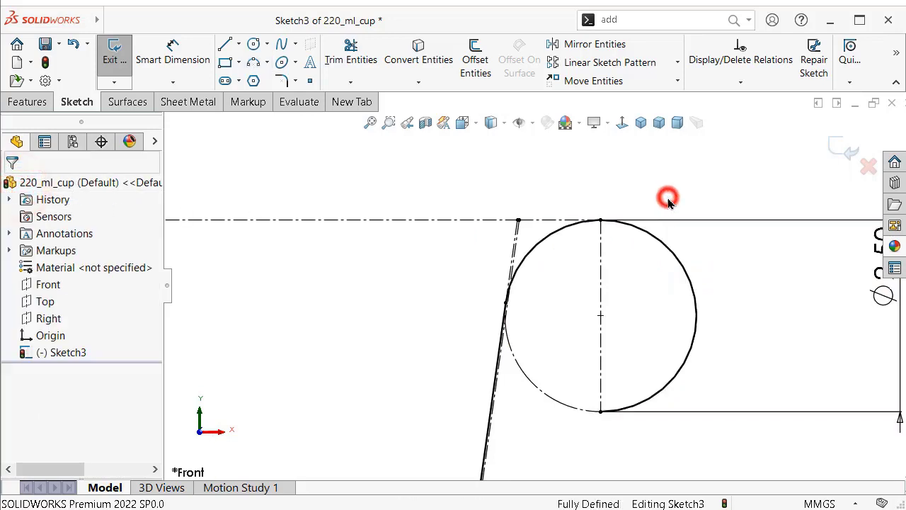
scroll(598, 334, up, 3)
scroll(567, 388, up, 3)
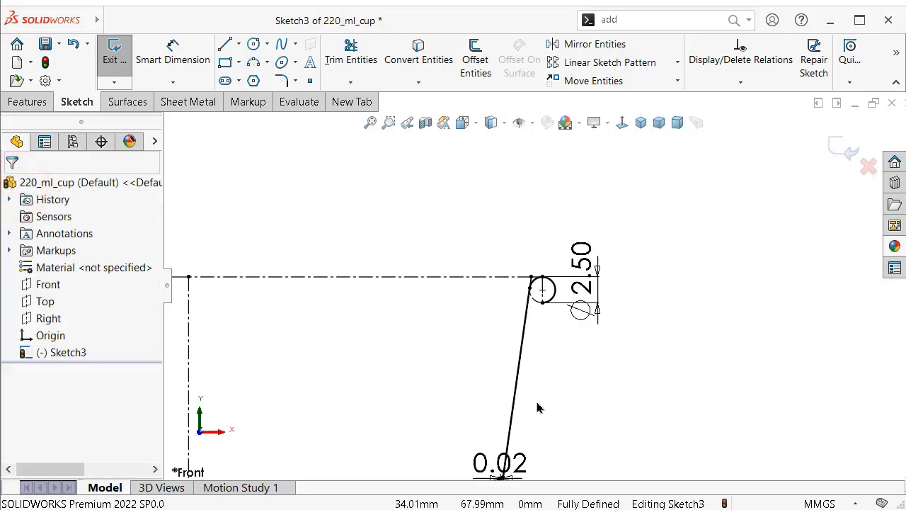
scroll(526, 404, down, 1)
scroll(517, 411, up, 1)
scroll(517, 410, up, 1)
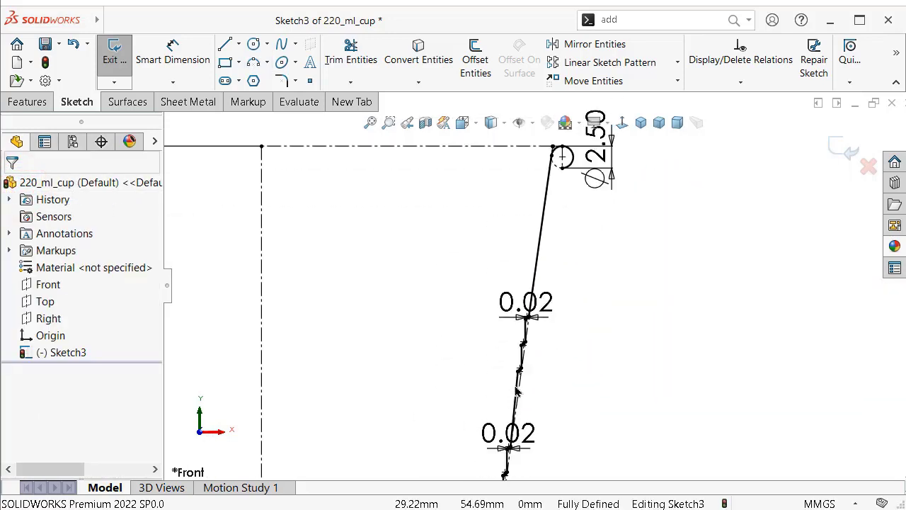
scroll(522, 407, up, 1)
scroll(526, 410, down, 2)
scroll(526, 410, down, 2)
scroll(524, 413, up, 2)
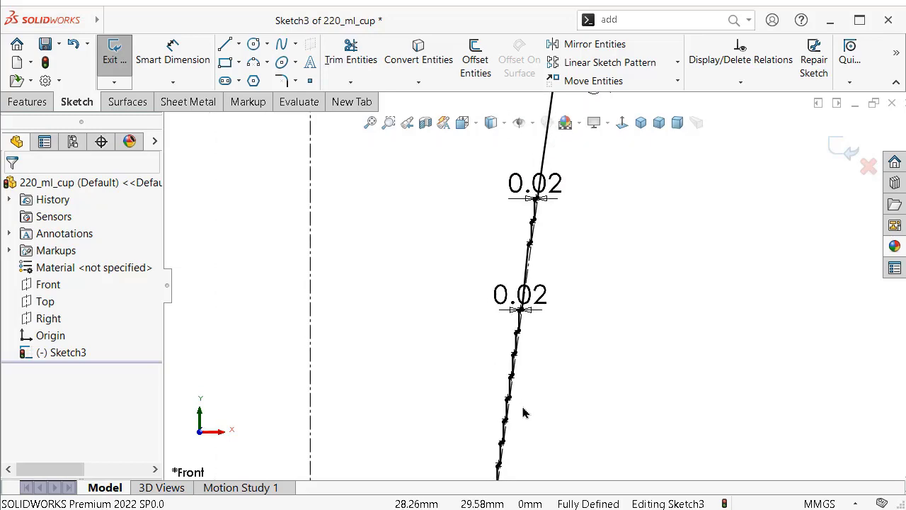
scroll(522, 415, up, 3)
scroll(508, 419, down, 2)
scroll(507, 420, down, 4)
scroll(516, 424, down, 3)
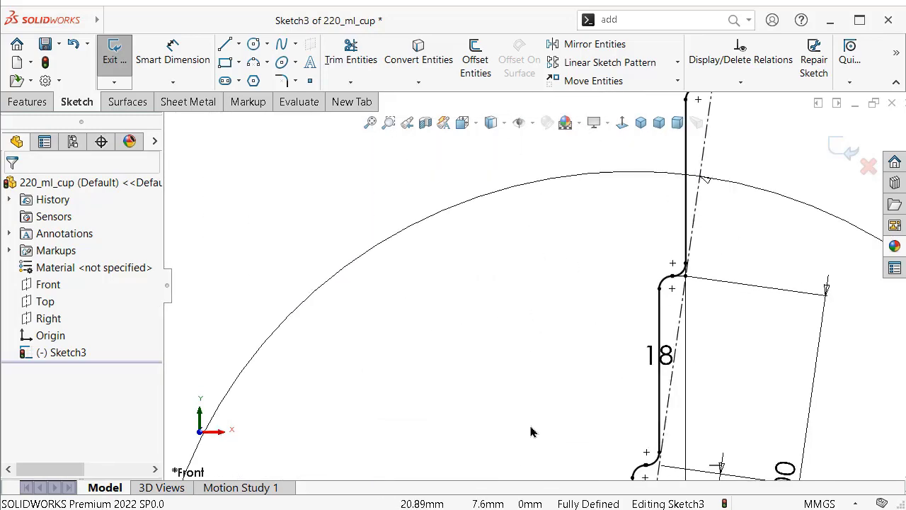
scroll(545, 432, down, 1)
scroll(567, 433, up, 2)
scroll(516, 409, down, 2)
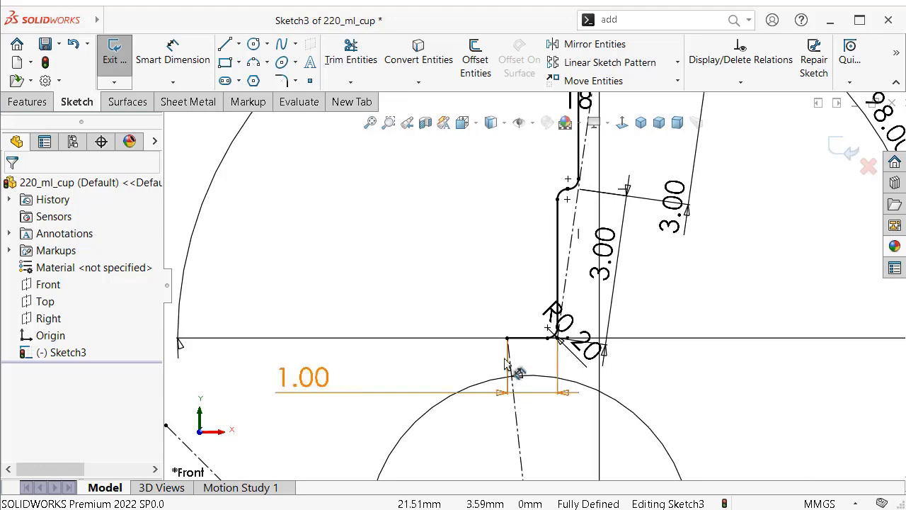
scroll(505, 363, down, 3)
scroll(481, 340, up, 1)
scroll(486, 340, up, 1)
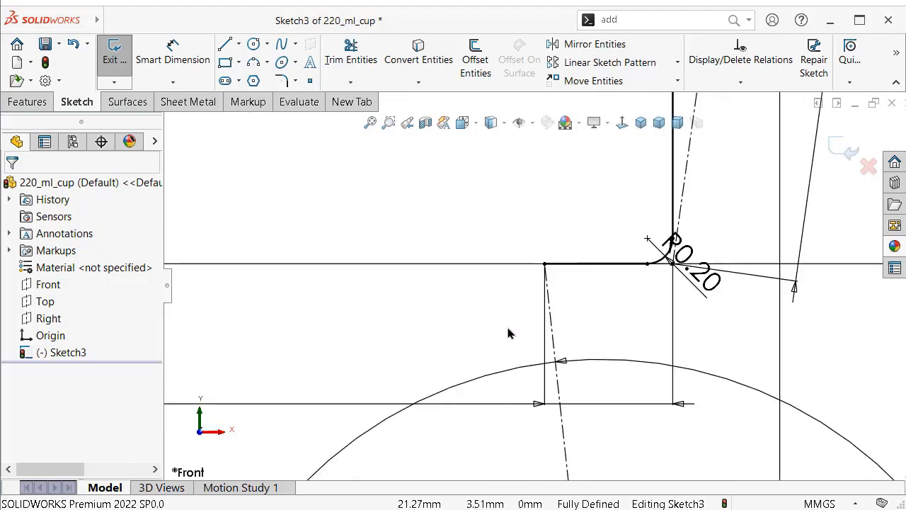
scroll(509, 334, up, 1)
scroll(532, 366, up, 1)
scroll(443, 343, up, 3)
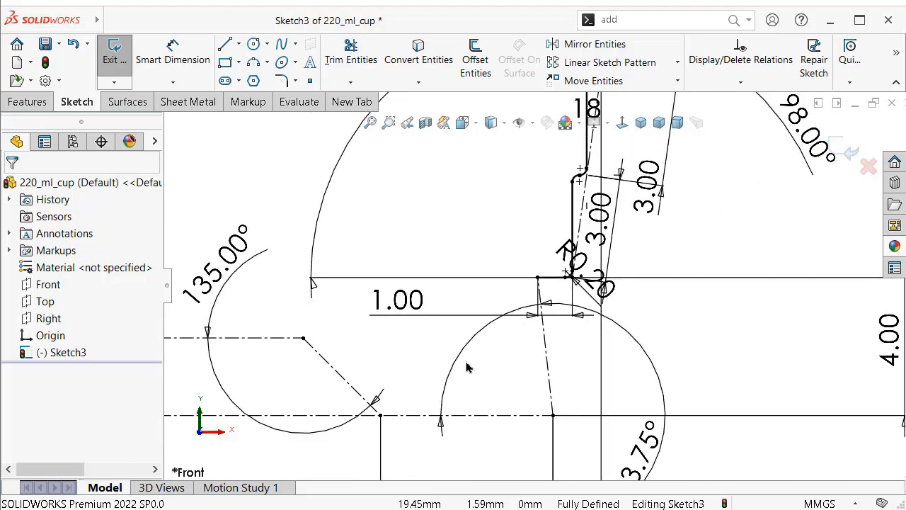
scroll(470, 363, down, 2)
Chain lines from the corner below R0.20 through the 135° point to the centreline at 2.25 height.
click(225, 45)
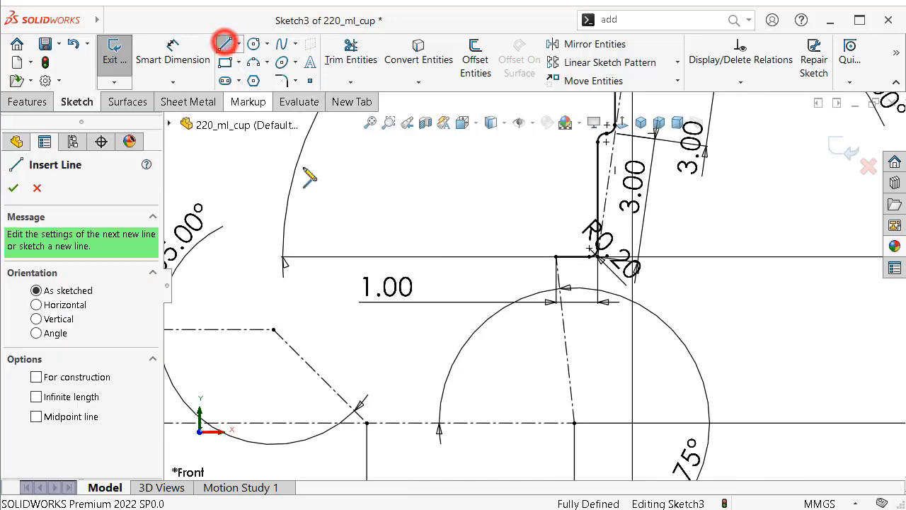
click(557, 257)
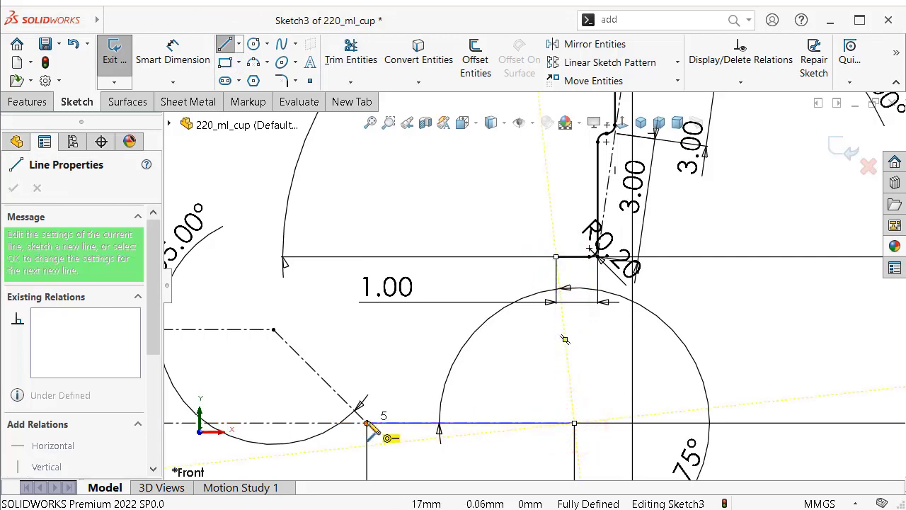
click(273, 331)
scroll(324, 359, up, 3)
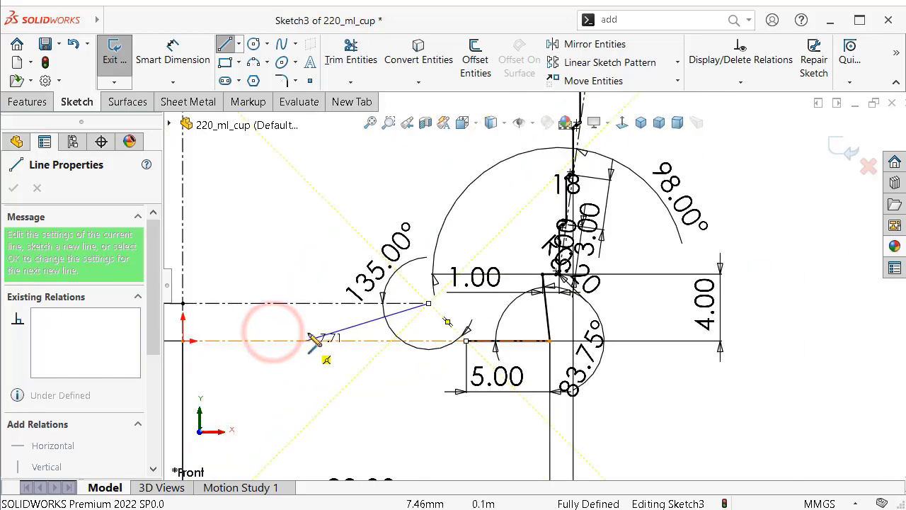
scroll(303, 307, down, 2)
click(355, 278)
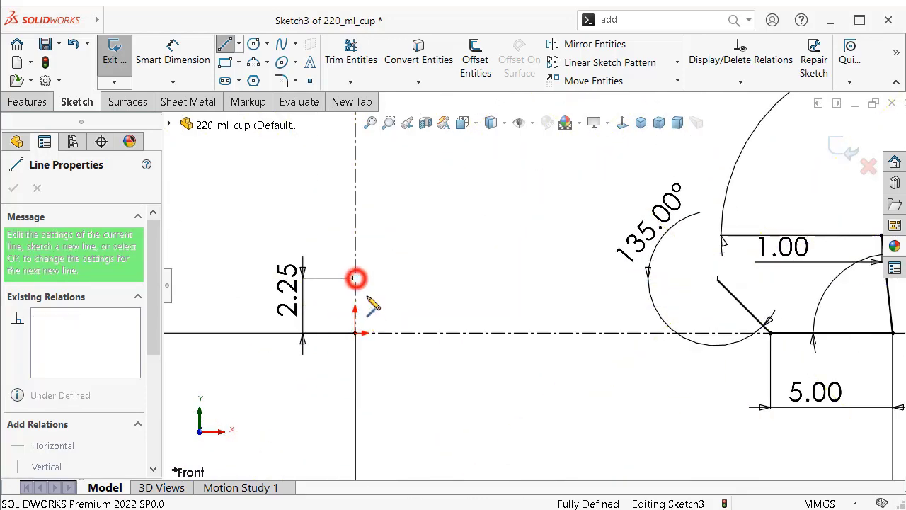
right_click(412, 374)
click(429, 386)
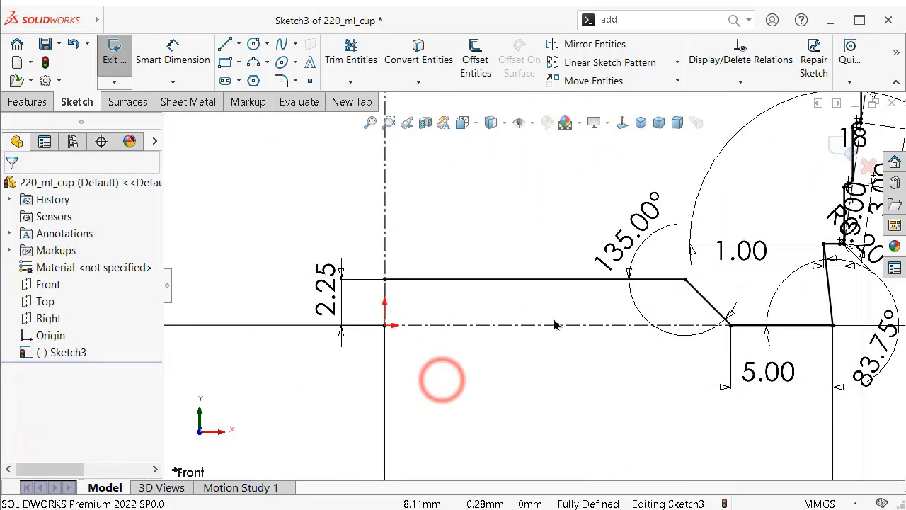
ctrl+middle_drag(441, 378, 705, 288)
scroll(705, 288, up, 2)
scroll(705, 269, down, 2)
scroll(708, 212, down, 1)
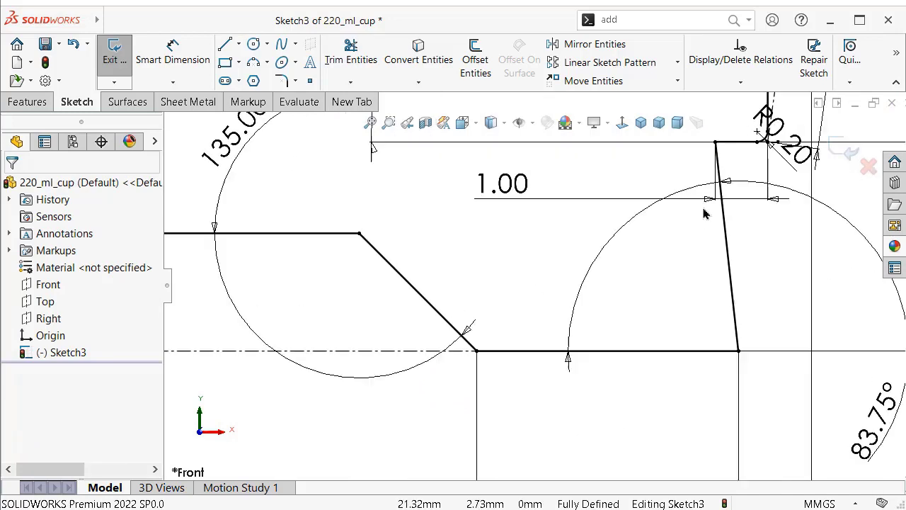
scroll(638, 170, down, 1)
Round the four stepped-profile corners with 0.40 mm sketch fillets.
click(281, 82)
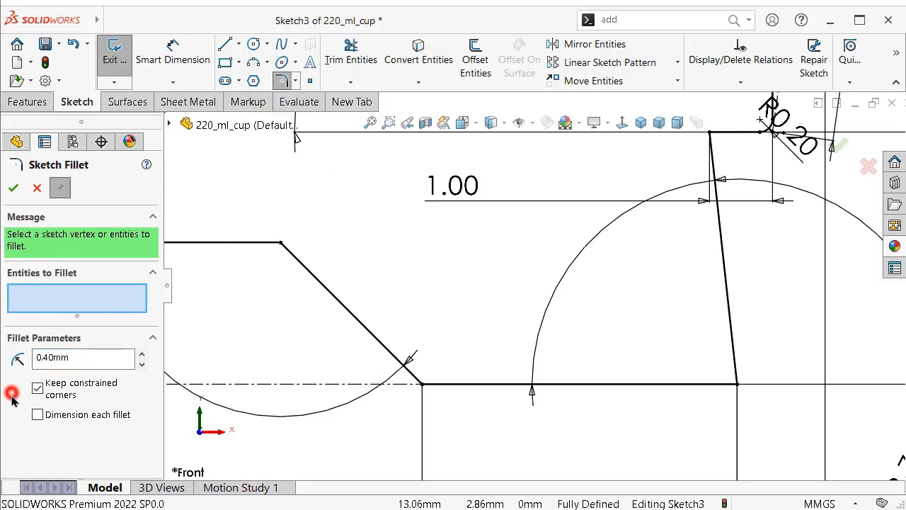
click(738, 385)
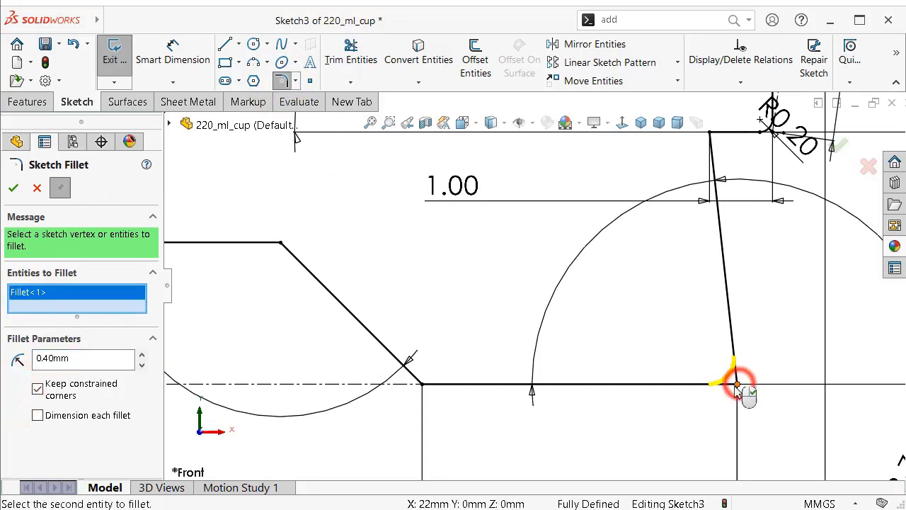
click(422, 384)
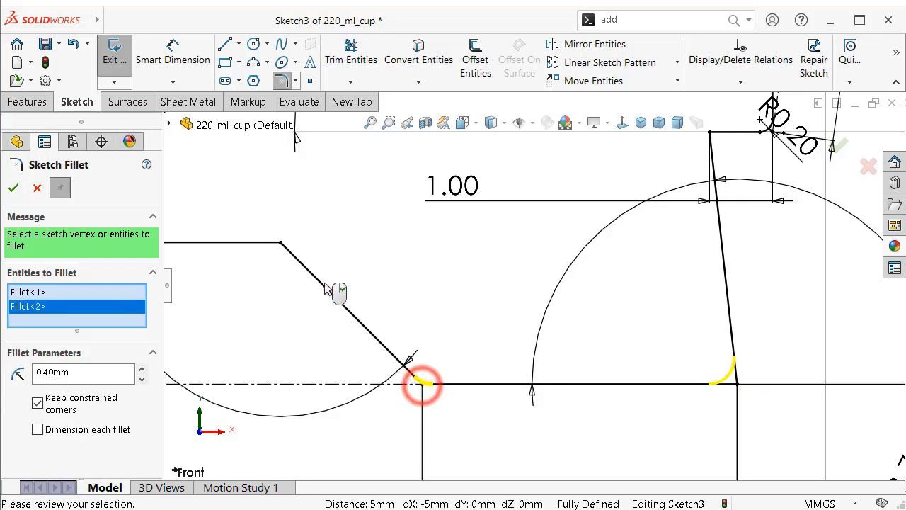
click(281, 242)
scroll(668, 172, down, 3)
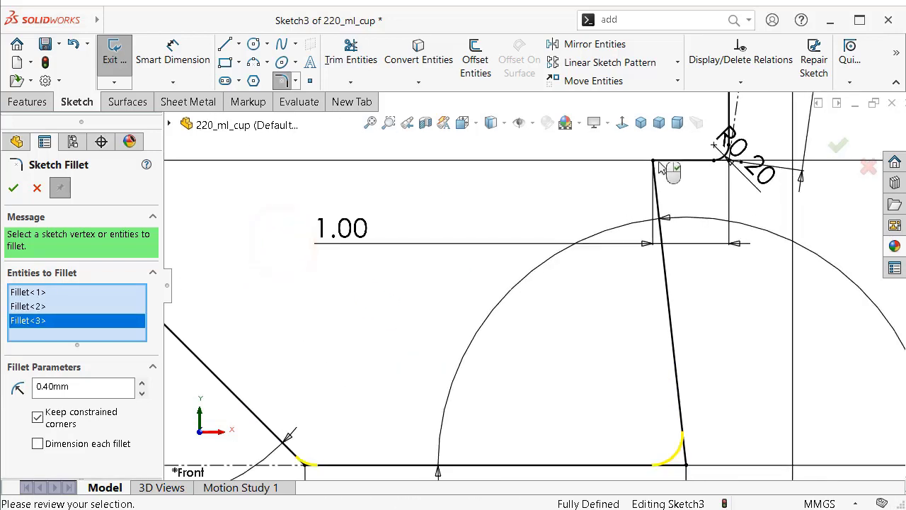
scroll(639, 184, down, 2)
click(630, 179)
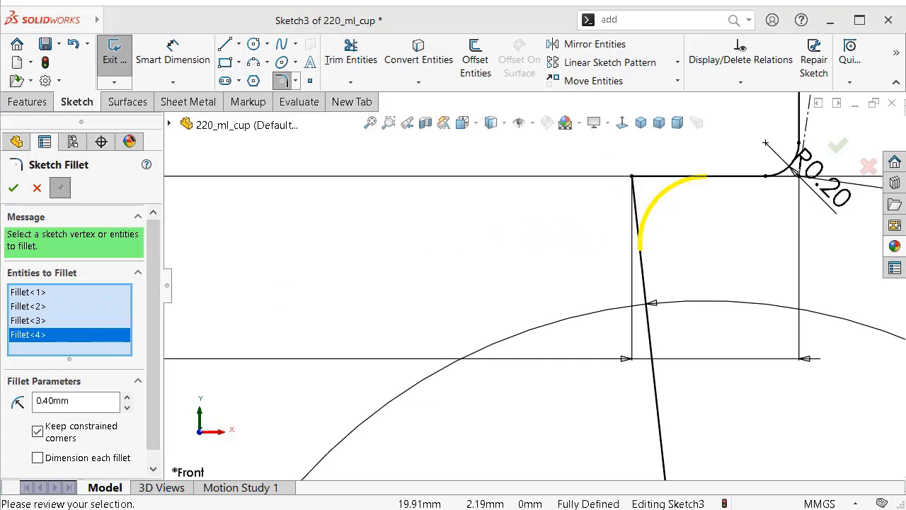
click(22, 186)
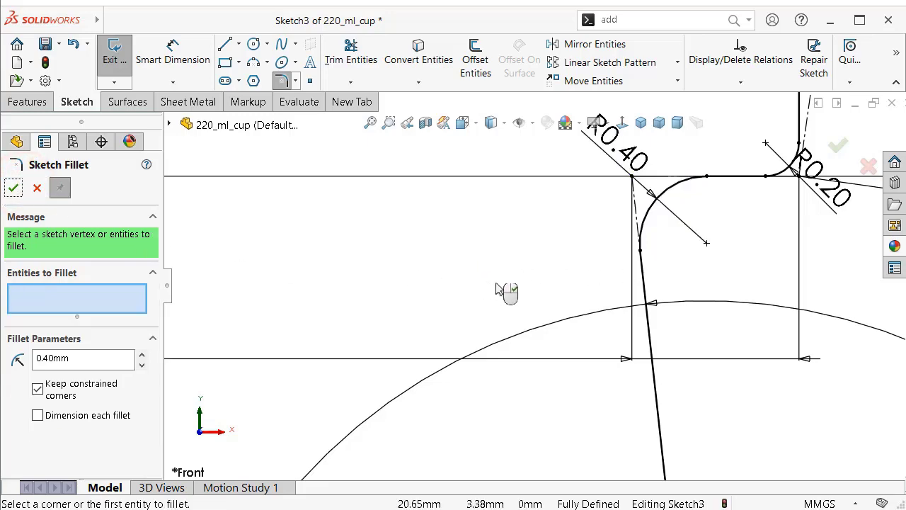
Zoom in and out on the profile to check the new fillets.
scroll(499, 290, up, 2)
scroll(546, 313, up, 2)
scroll(565, 344, up, 2)
scroll(560, 354, up, 1)
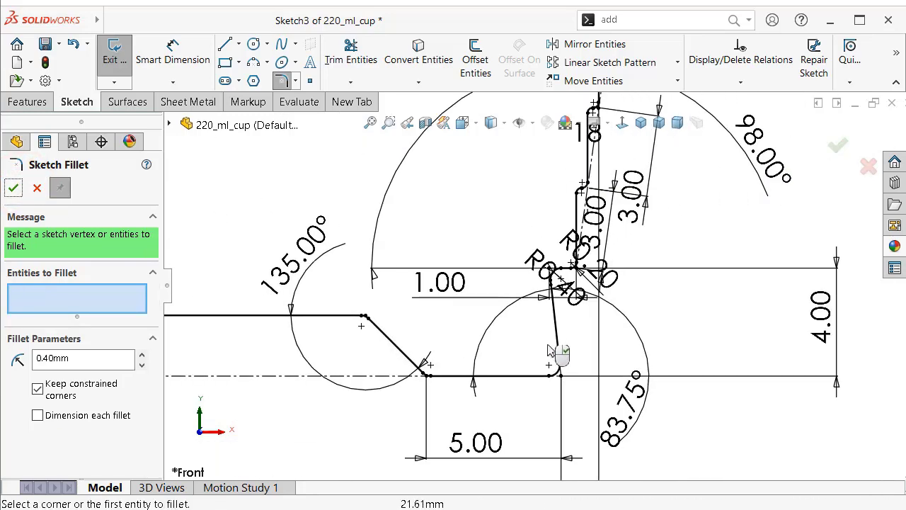
scroll(375, 301, up, 2)
scroll(417, 287, up, 2)
scroll(514, 185, up, 2)
scroll(524, 190, up, 2)
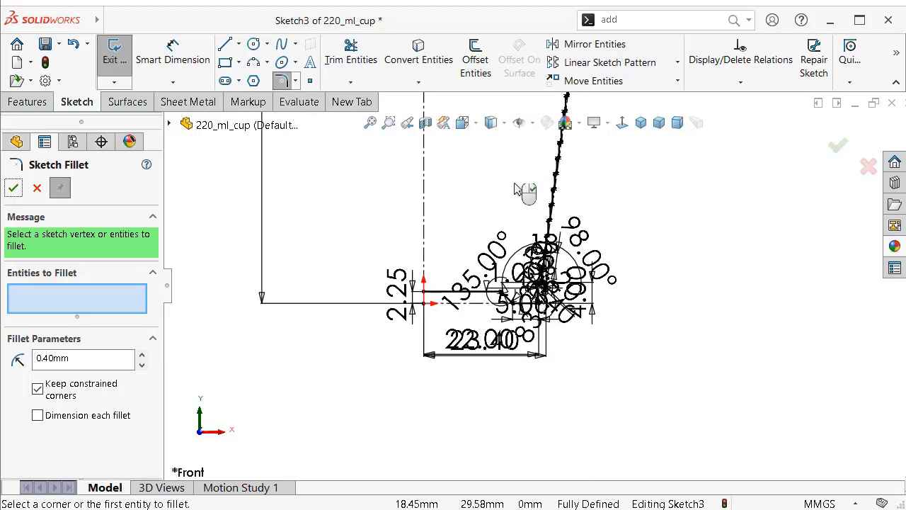
scroll(528, 178, down, 2)
scroll(548, 172, down, 2)
scroll(559, 167, up, 2)
scroll(569, 283, down, 2)
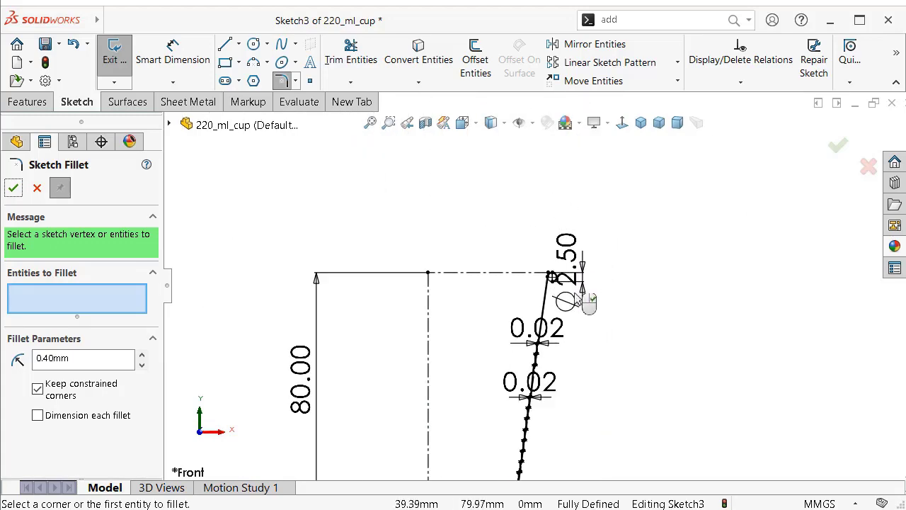
scroll(577, 298, down, 1)
scroll(507, 316, down, 2)
scroll(599, 208, down, 2)
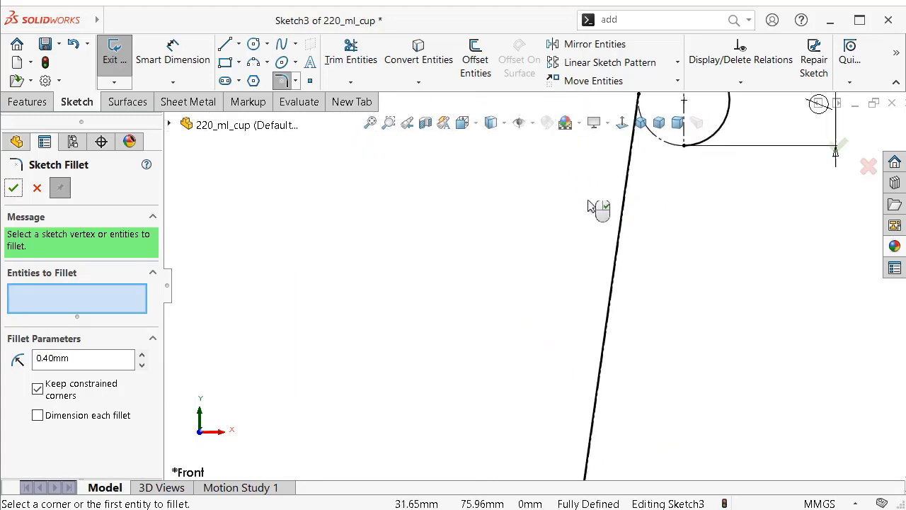
scroll(602, 212, up, 2)
scroll(616, 238, down, 3)
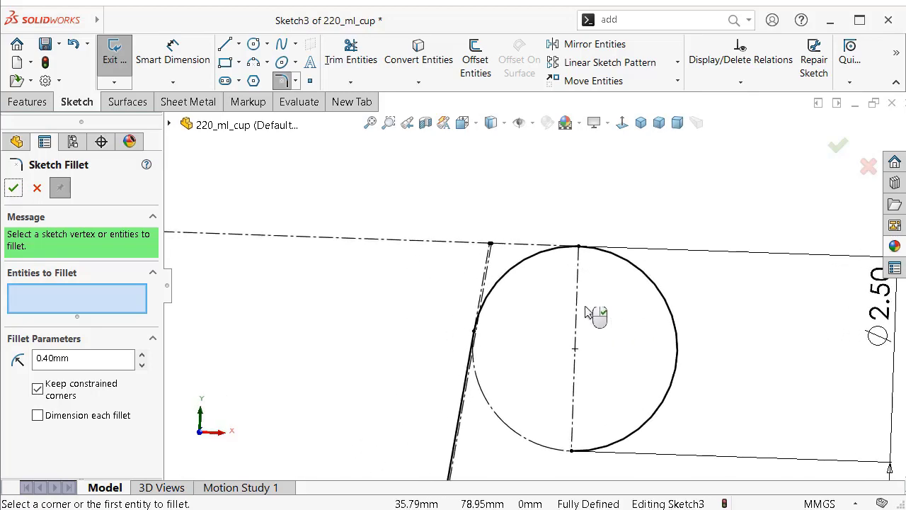
View the sketch normal-to and pan along the profile to inspect the base fillets and the 135° and 2.25 dimensions.
click(622, 122)
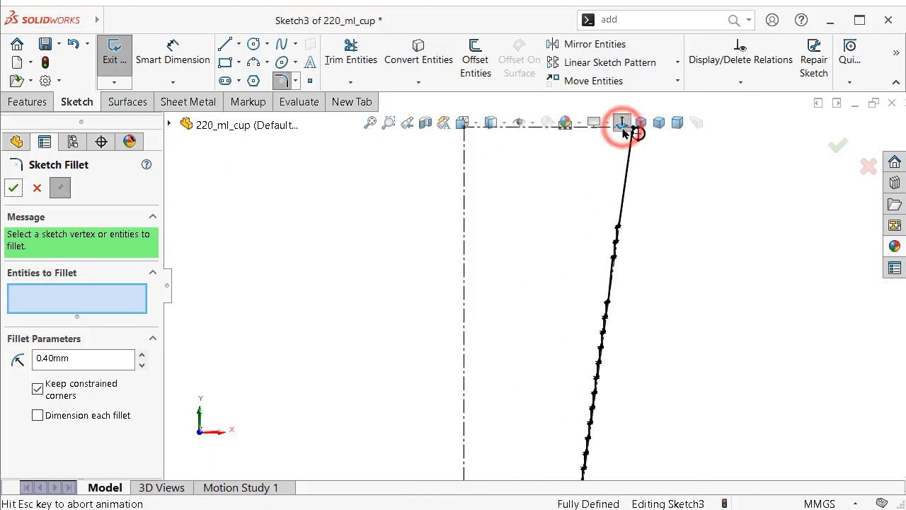
scroll(649, 176, down, 1)
scroll(694, 212, down, 2)
scroll(750, 269, down, 2)
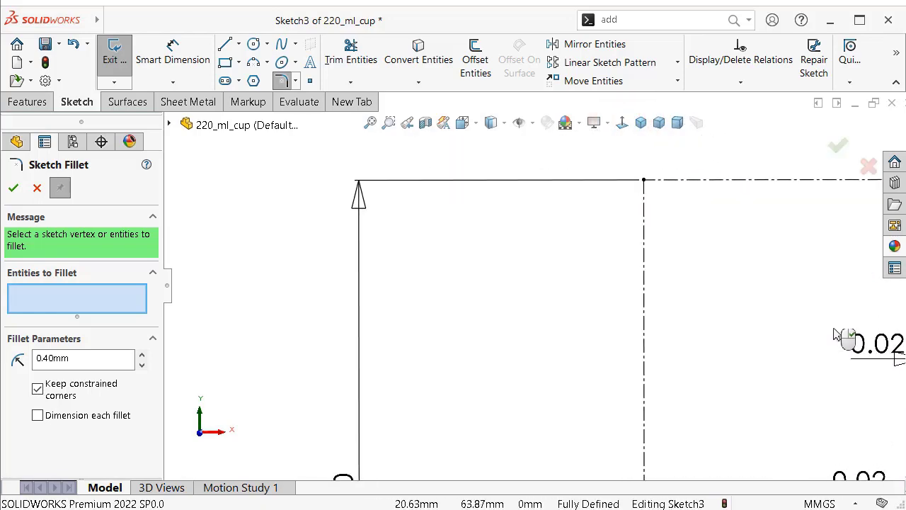
scroll(827, 339, down, 2)
key(ctrl+Left)
key(ctrl+Up)
key(ctrl+Up)
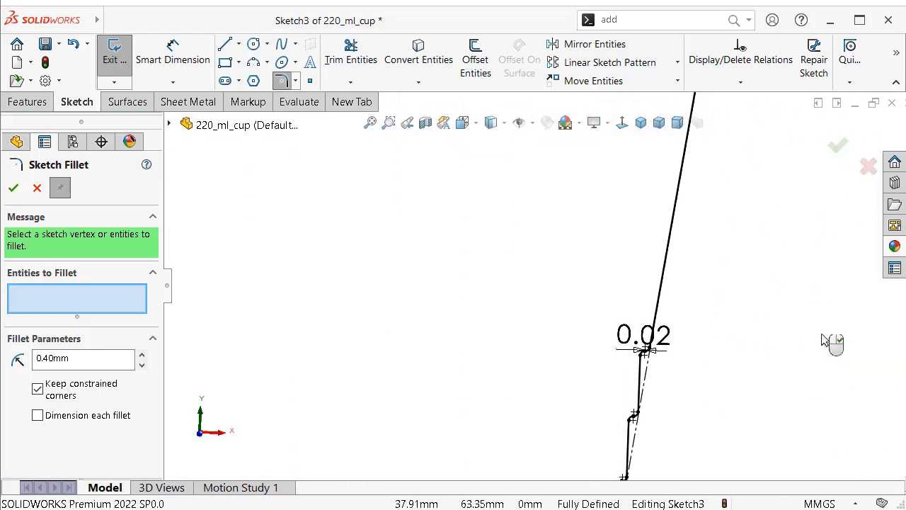
key(ctrl+Up)
key(ctrl+Up)
key(ctrl+Left)
key(ctrl+Up)
key(ctrl+Up)
key(ctrl+Up)
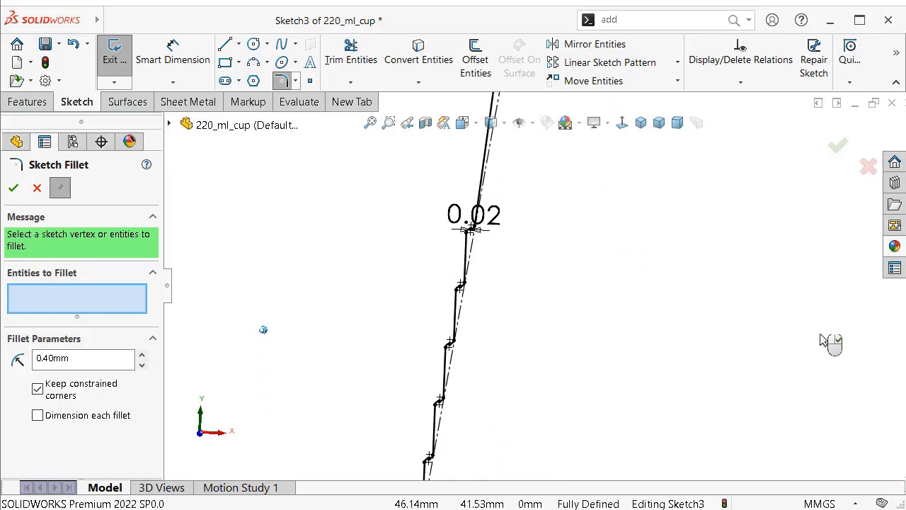
key(ctrl+Up)
key(ctrl+Left)
key(ctrl+Up)
key(ctrl+Up)
key(ctrl+Up)
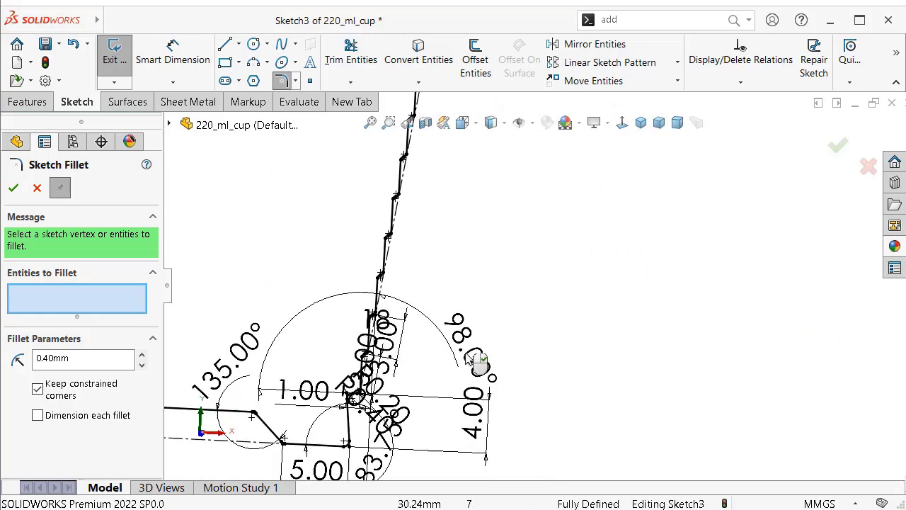
scroll(357, 349, down, 3)
key(ctrl+Up)
key(ctrl+Up)
key(shift+z)
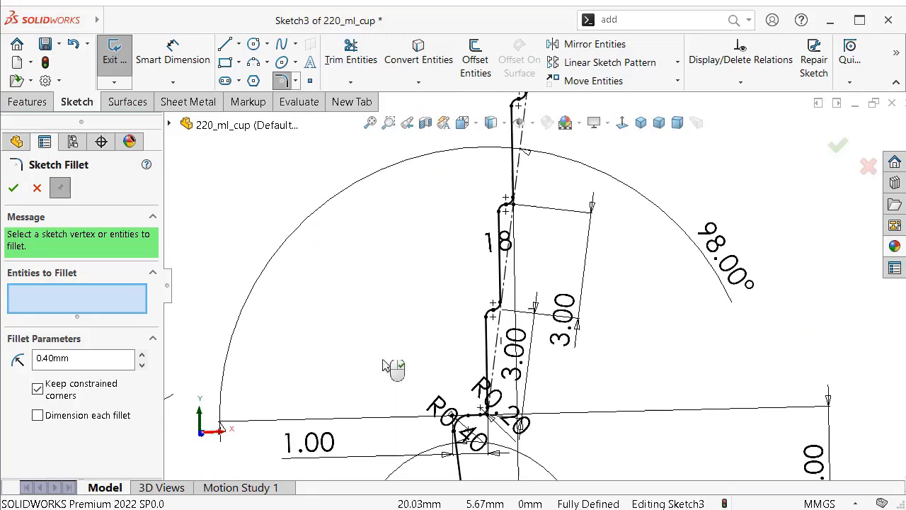
key(ctrl+Right)
key(z)
key(ctrl+Right)
key(ctrl+Right)
key(ctrl+Right)
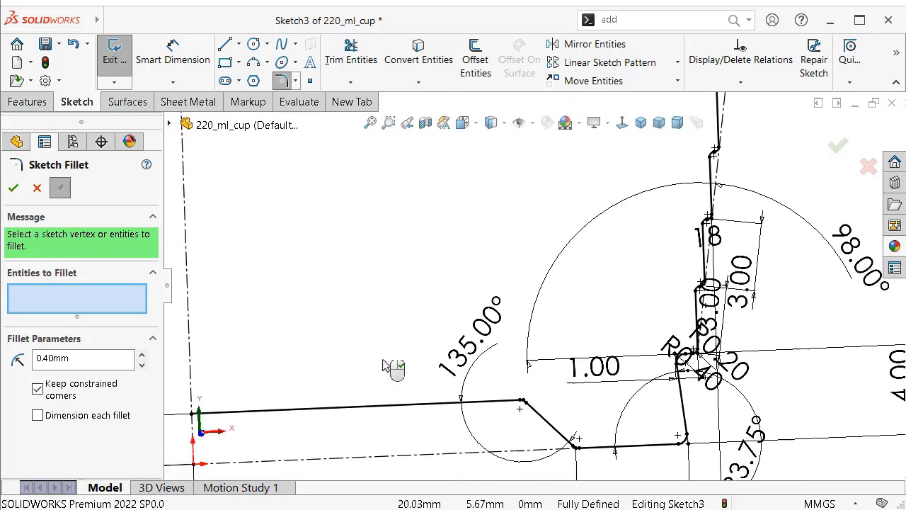
key(ctrl+Right)
key(ctrl+Up)
key(ctrl+Right)
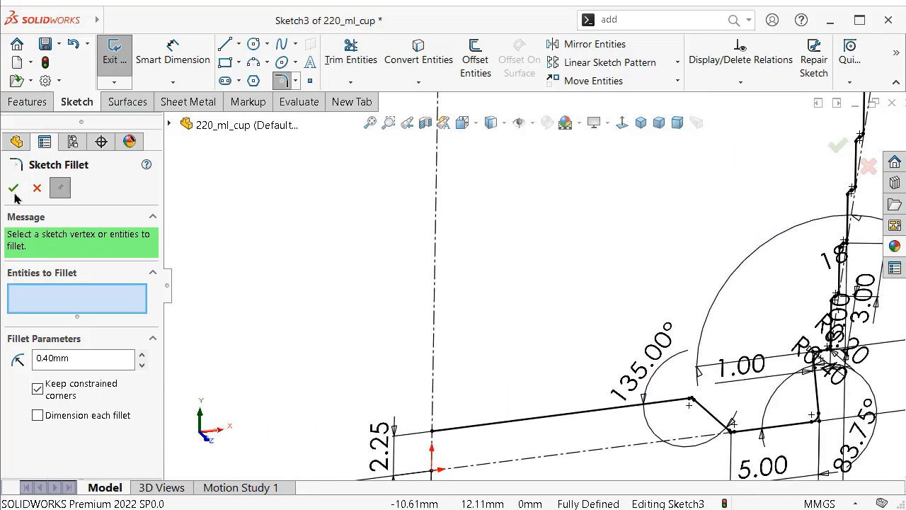
Close the sketch fillet and revolve the profile 360° about the centerline as a surface.
click(17, 188)
click(125, 102)
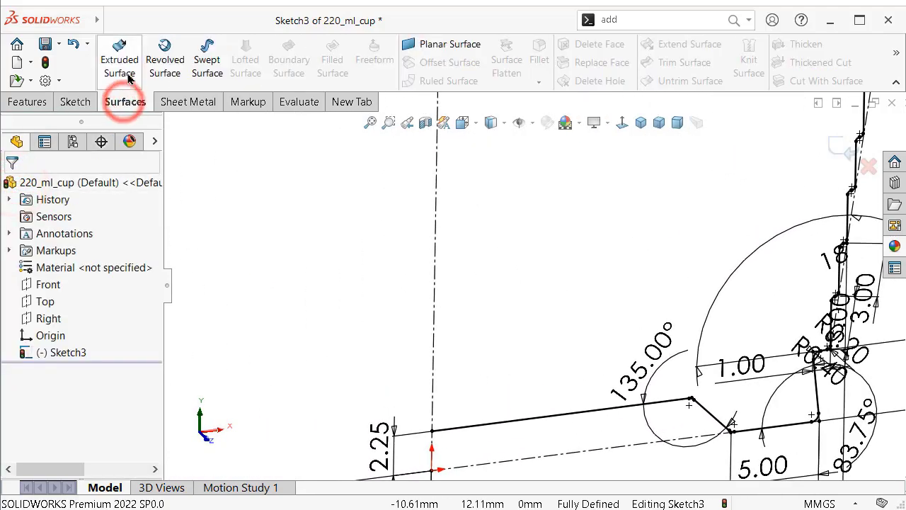
click(166, 51)
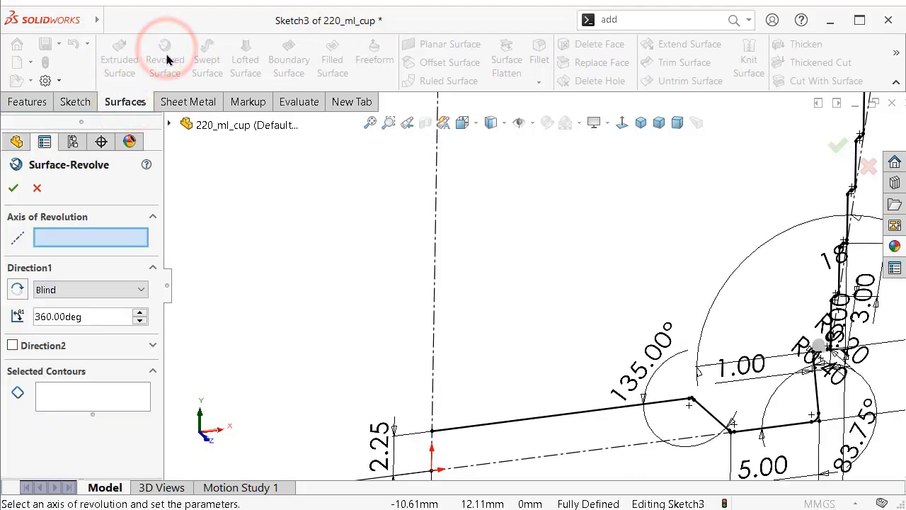
click(434, 242)
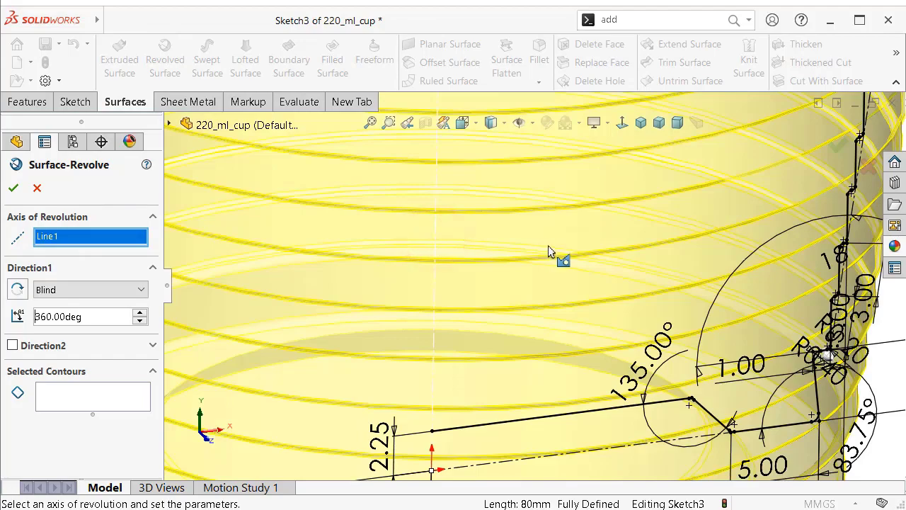
scroll(551, 252, up, 3)
scroll(575, 234, up, 2)
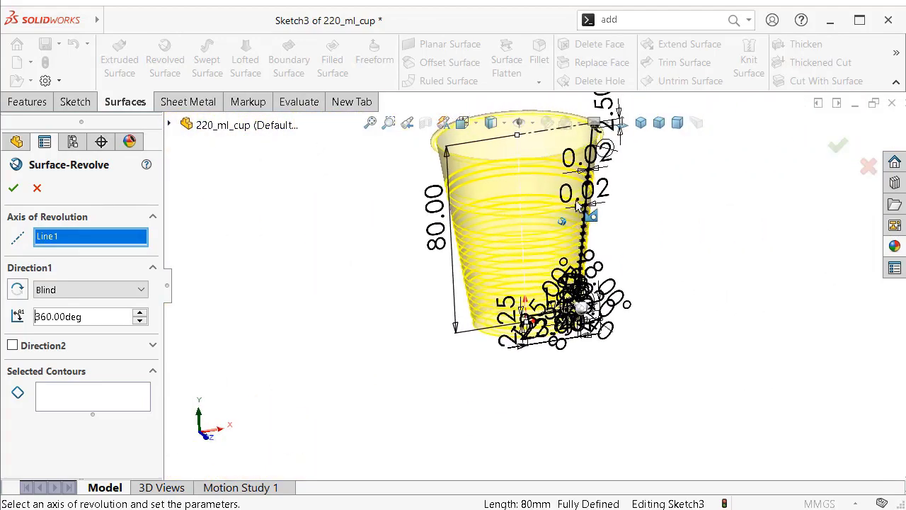
key(Left)
key(Left)
key(Left)
key(Left)
key(Left)
key(Left)
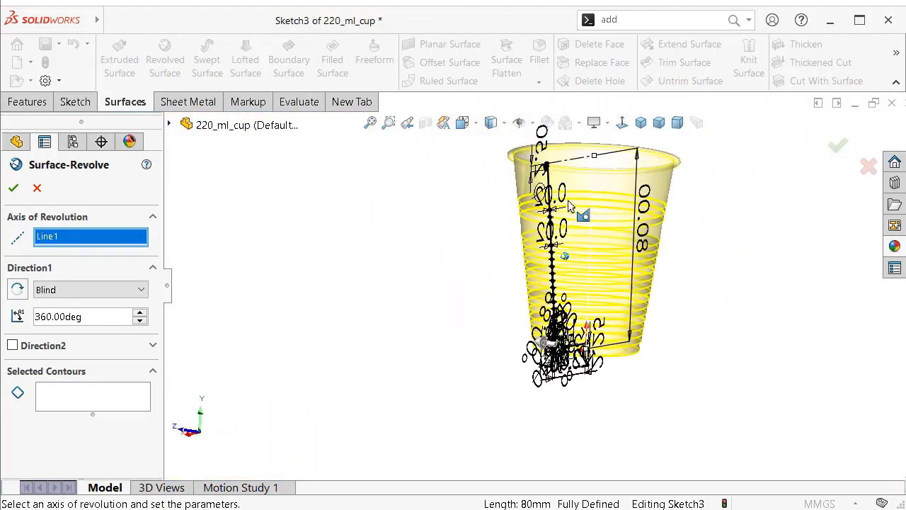
key(Right)
key(Right)
key(Right)
key(Right)
key(Right)
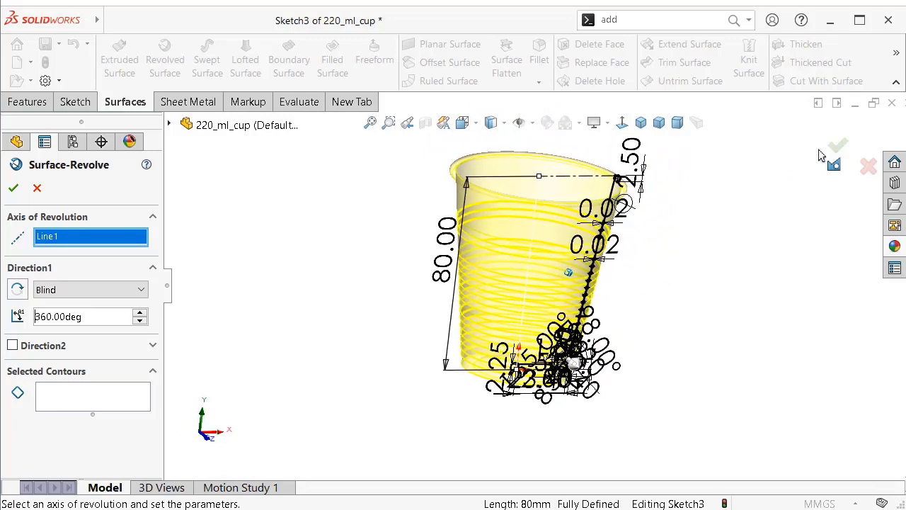
click(838, 146)
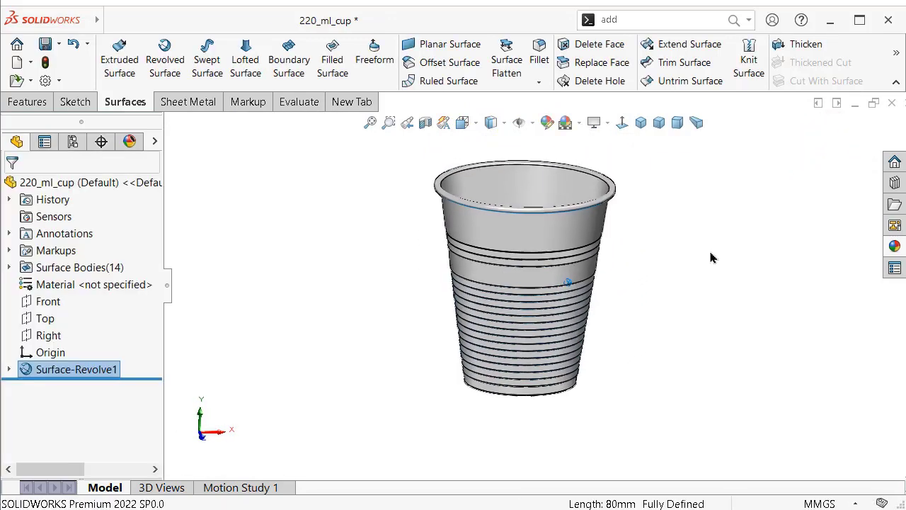
Save the 220_ml_cup part and orbit to view its underside and opening.
key(Up)
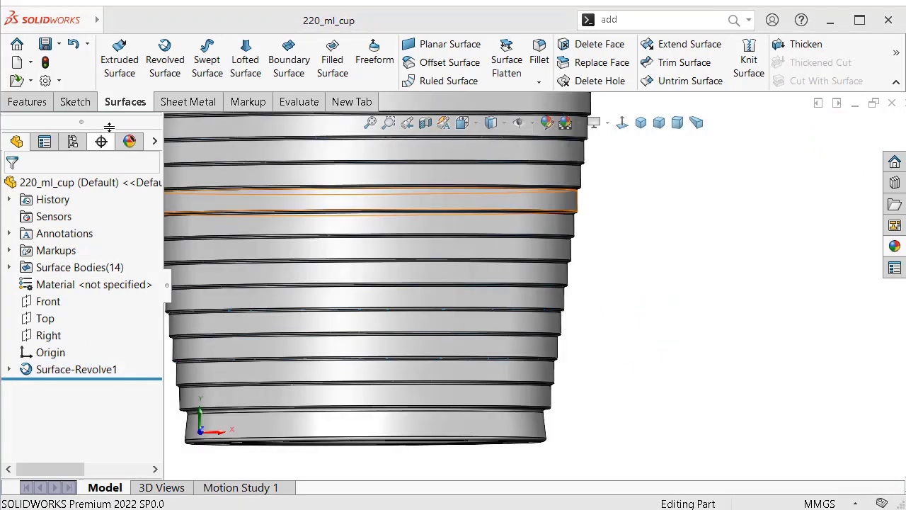
click(46, 44)
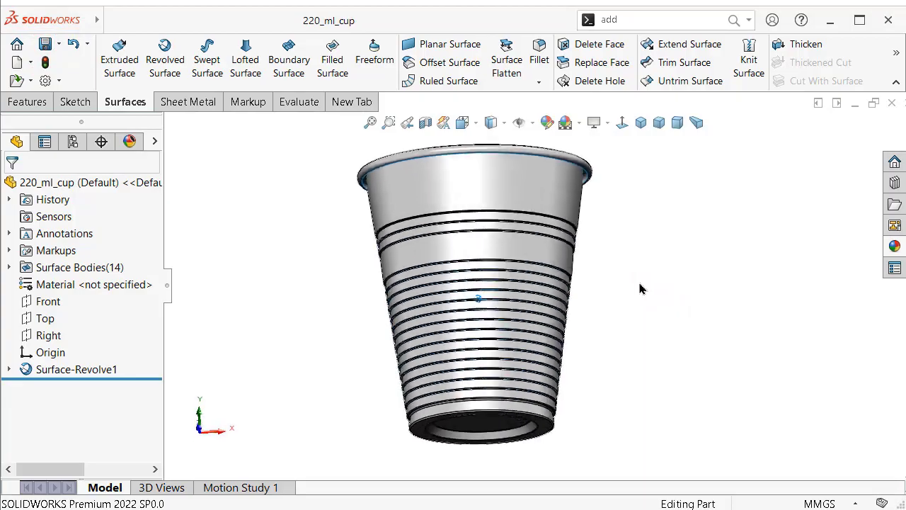
key(Down)
key(Down)
key(Down)
key(Down)
key(Down)
key(Down)
key(Left)
key(Left)
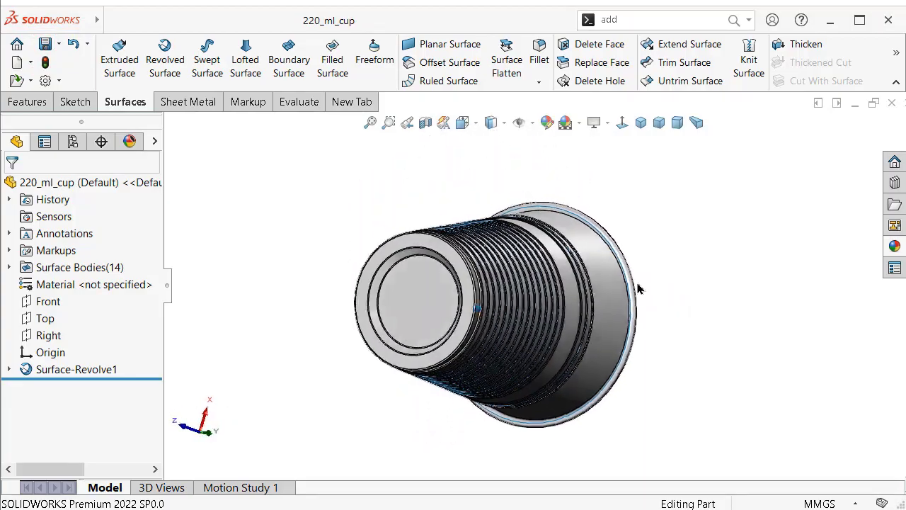
key(Left)
key(Left)
key(Left)
key(Left)
key(Left)
key(Left)
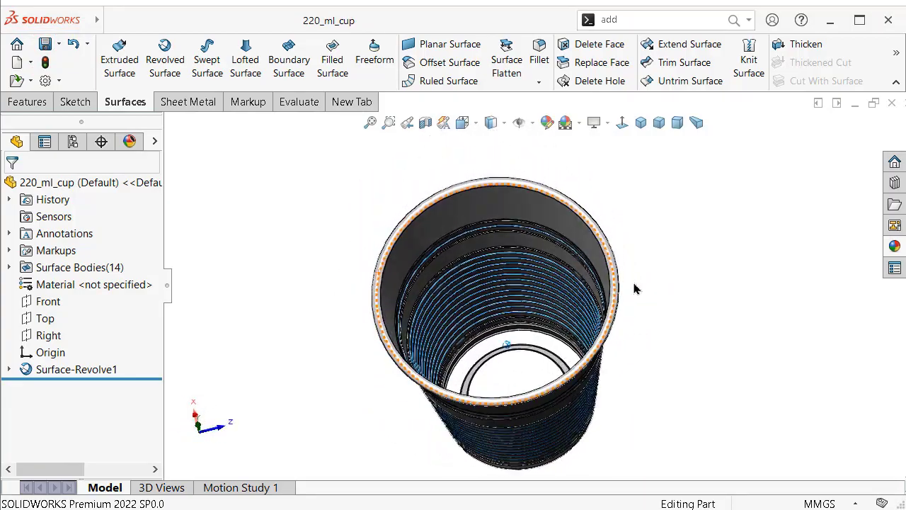
key(Up)
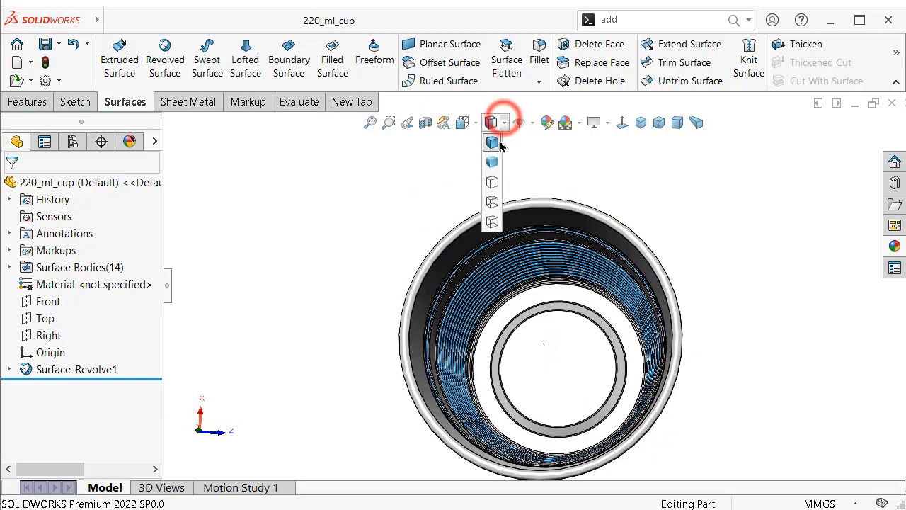
Display the cup Shaded With Edges, viewed tilted into its opening.
click(492, 142)
key(Down)
key(Down)
key(Down)
key(Down)
key(Down)
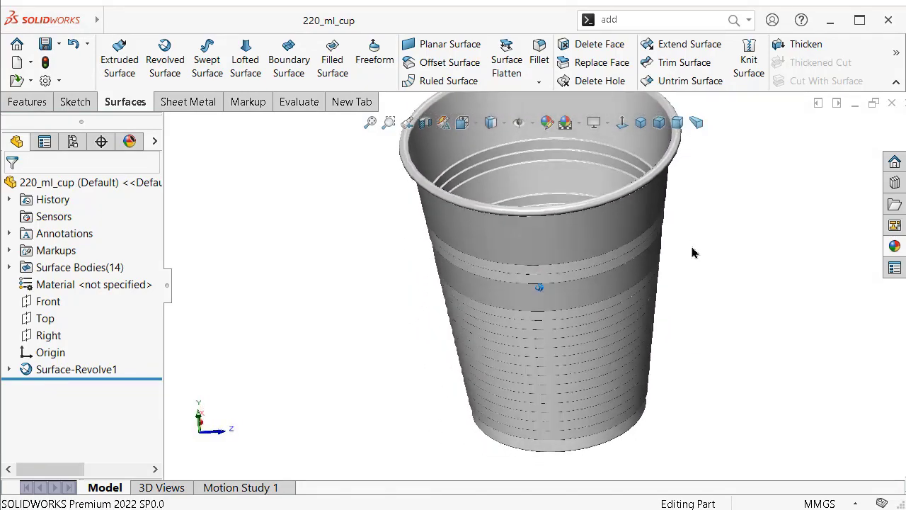
key(Left)
key(Left)
key(Left)
key(Left)
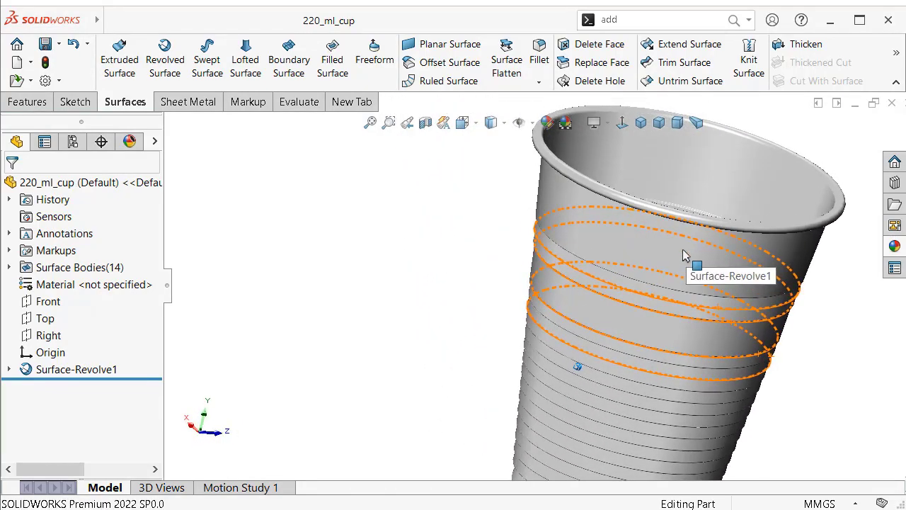
key(ctrl+shift+z)
key(Right)
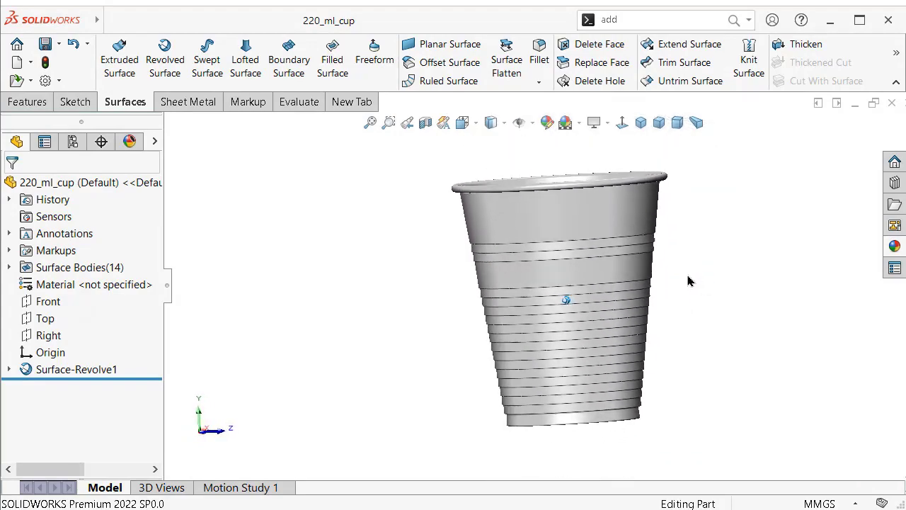
key(Up)
key(Right)
key(Up)
key(Left)
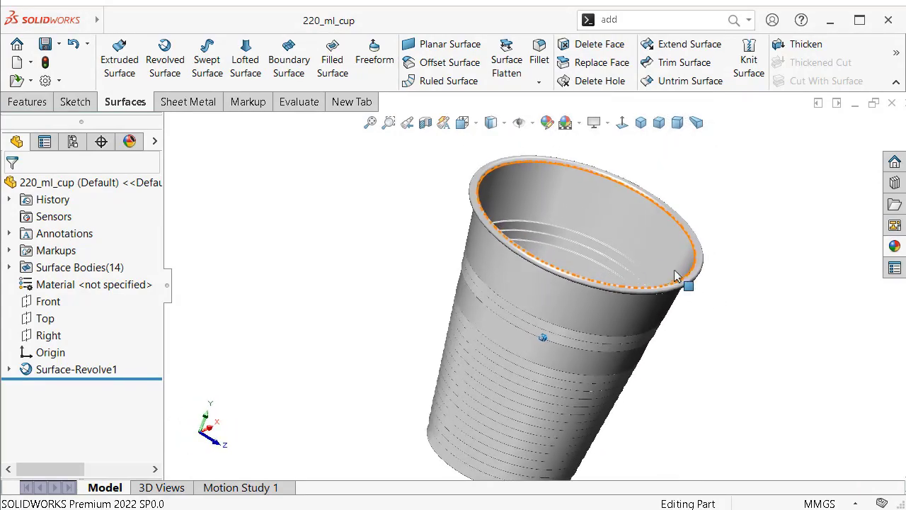
key(Up)
click(505, 127)
click(497, 141)
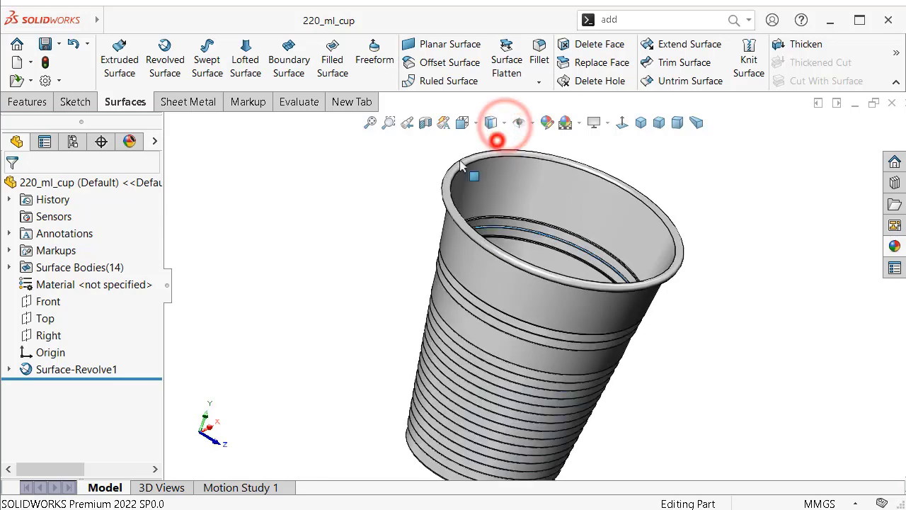
middle_drag(401, 197, 492, 177)
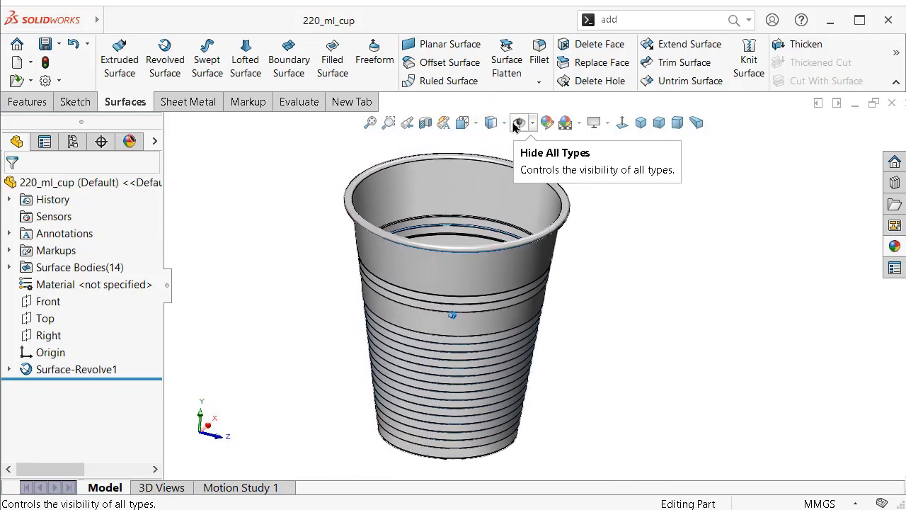
Knit all the revolved cup surfaces into a single Surface-Knit1 body.
click(747, 67)
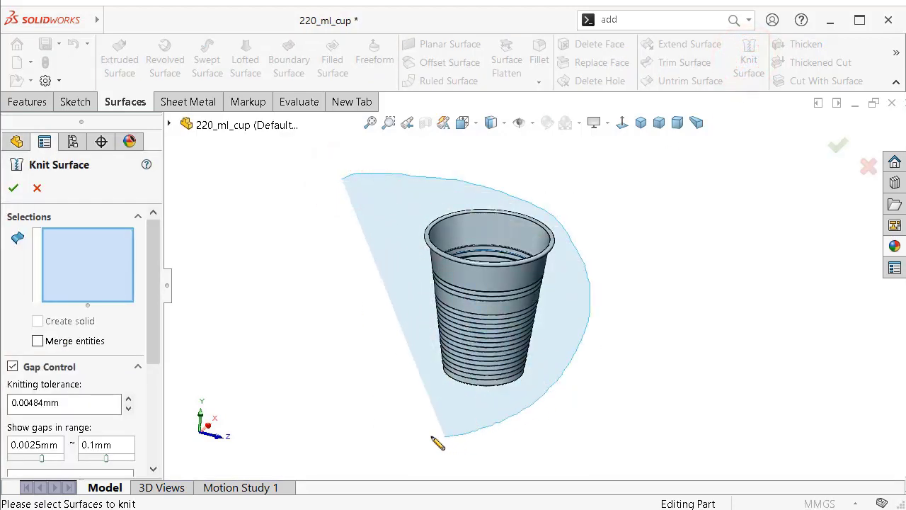
drag(551, 216, 390, 425)
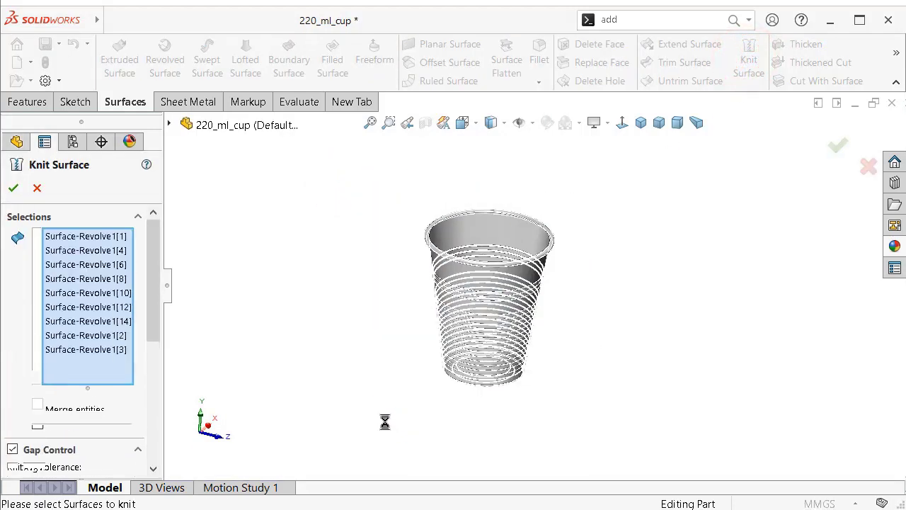
click(13, 188)
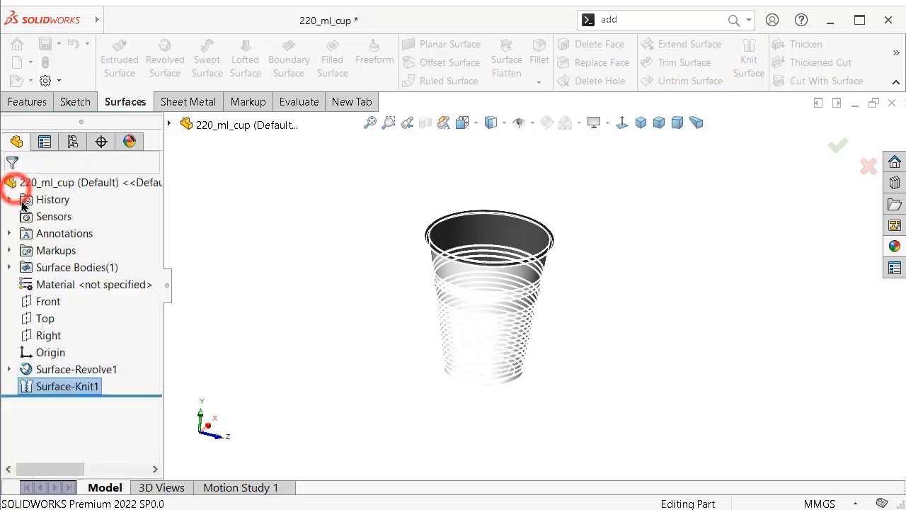
click(9, 267)
click(73, 284)
click(333, 283)
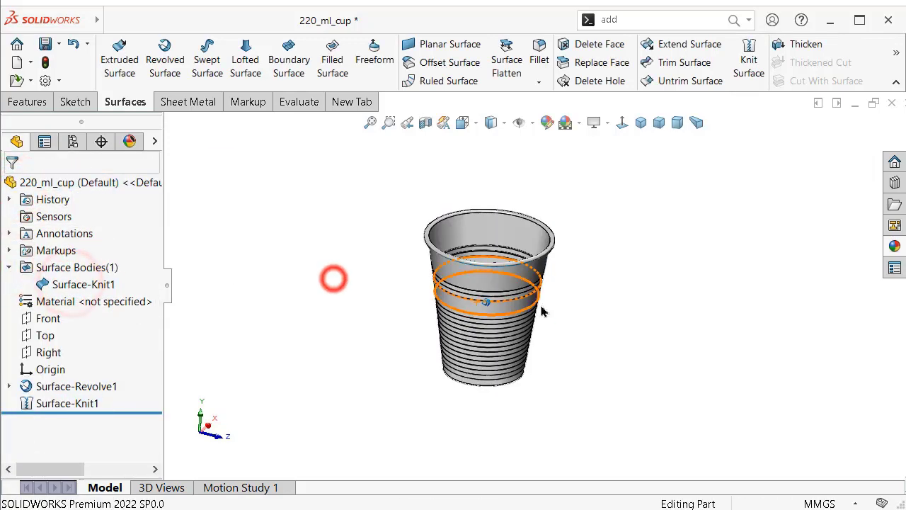
scroll(552, 307, down, 5)
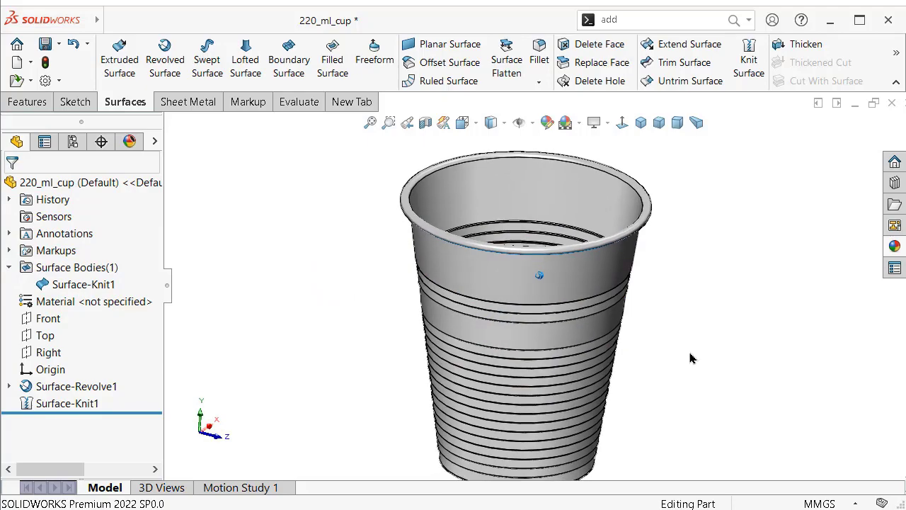
Save the part and show the cup shaded with edges.
key(ctrl+s)
mouse_move(627, 395)
middle_down()
mouse_move(545, 310)
mouse_move(500, 136)
middle_up()
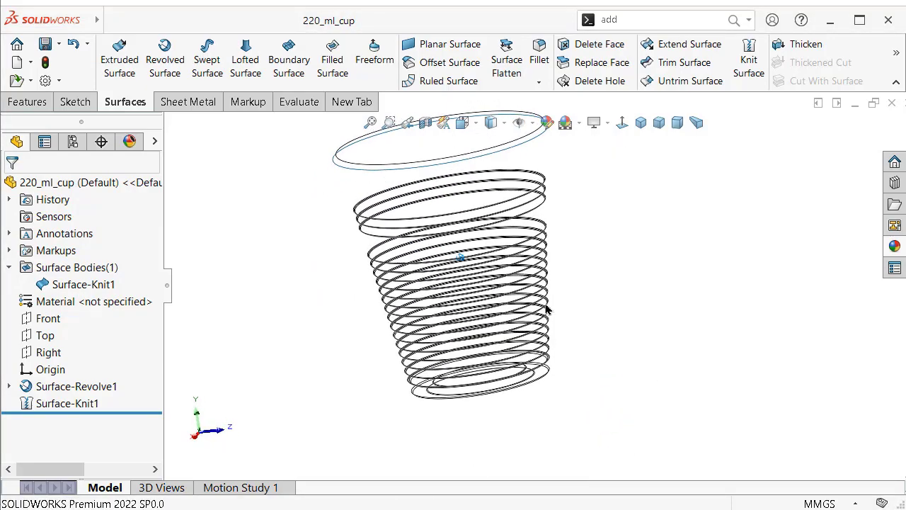
click(503, 145)
scroll(546, 354, down, 5)
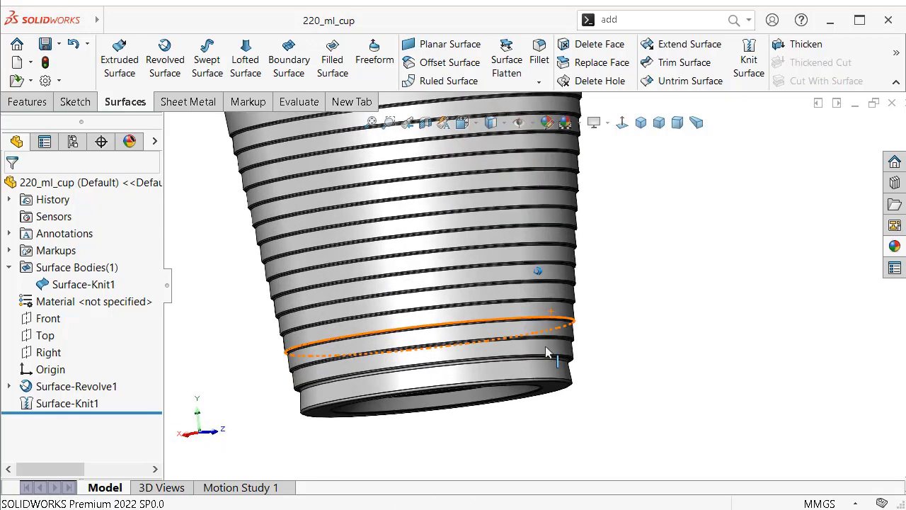
middle_drag(467, 373, 249, 345)
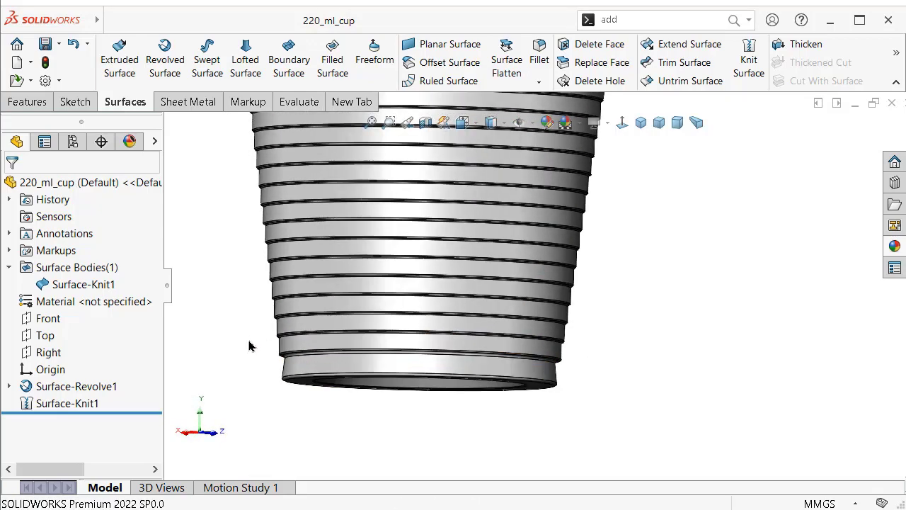
Select the Top plane as the base for a new sketch.
click(46, 335)
middle_drag(396, 332, 565, 316)
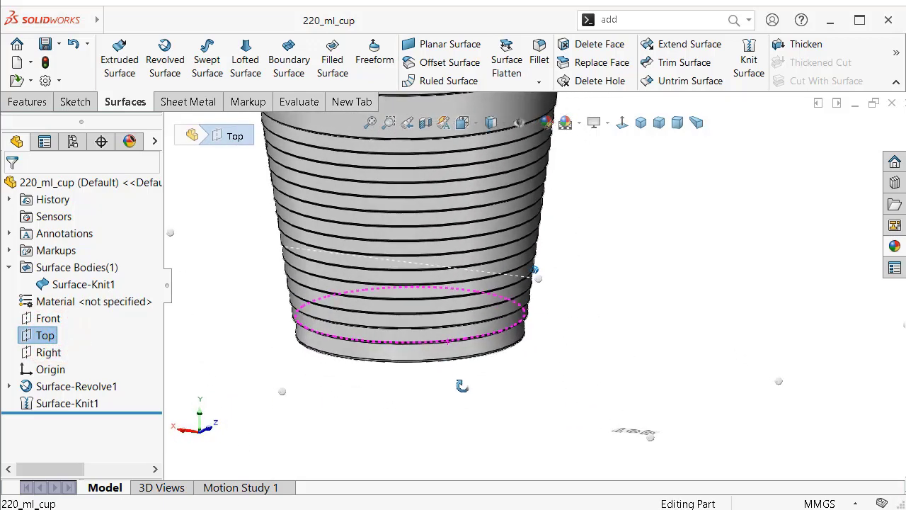
click(664, 235)
Open a new sketch on the Top plane, viewed normal-to from the cup's underside.
click(44, 335)
click(61, 308)
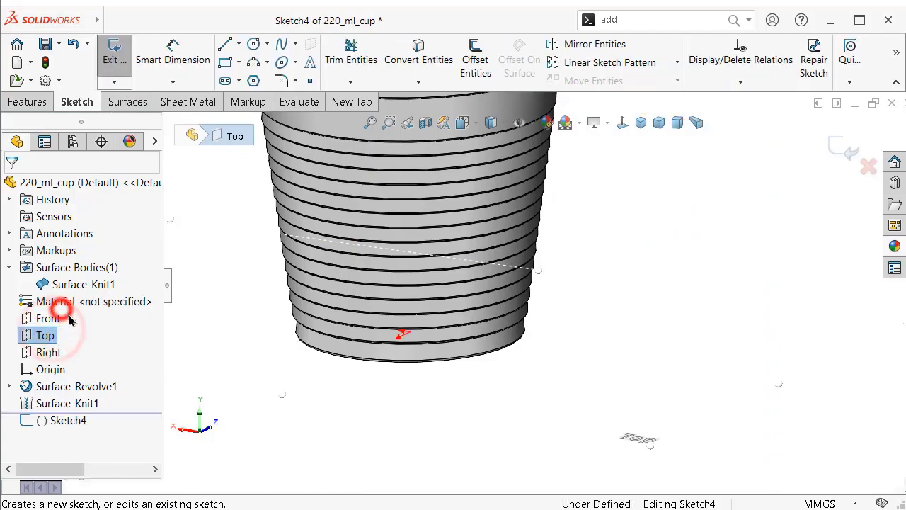
click(621, 123)
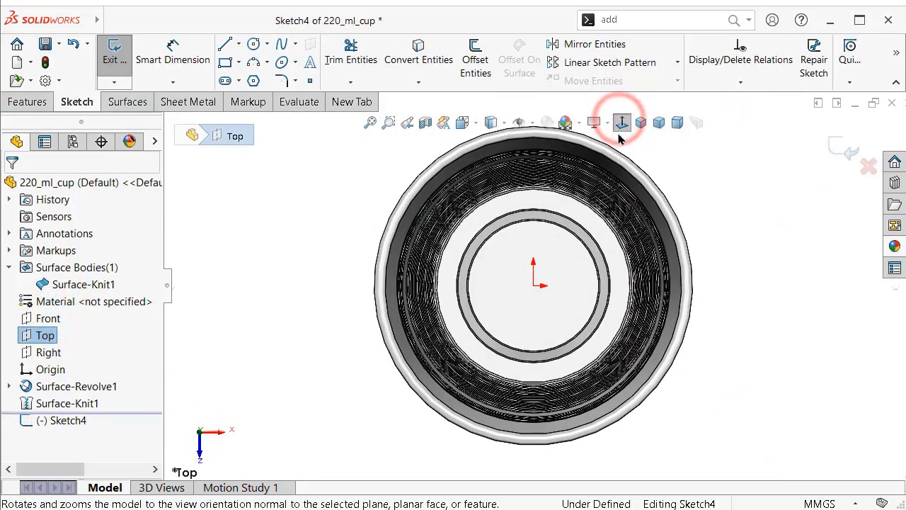
click(621, 122)
Switch to Hidden Lines Removed and zoom toward the cup's rim.
scroll(538, 234, down, 3)
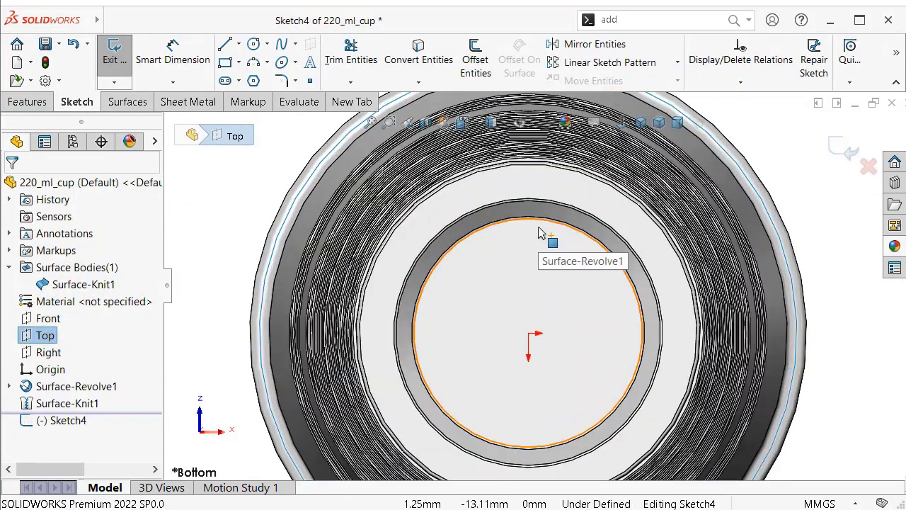
scroll(539, 234, up, 2)
scroll(506, 142, down, 2)
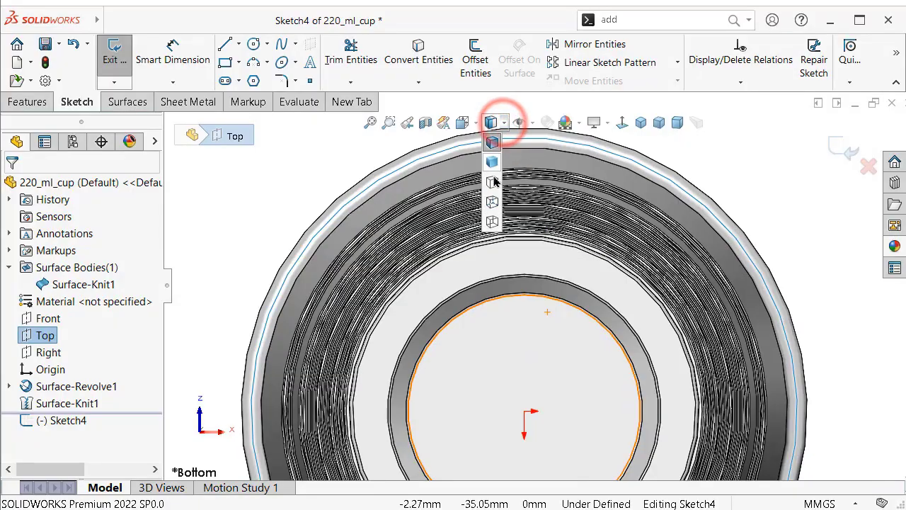
click(493, 182)
scroll(545, 280, down, 2)
scroll(552, 287, down, 1)
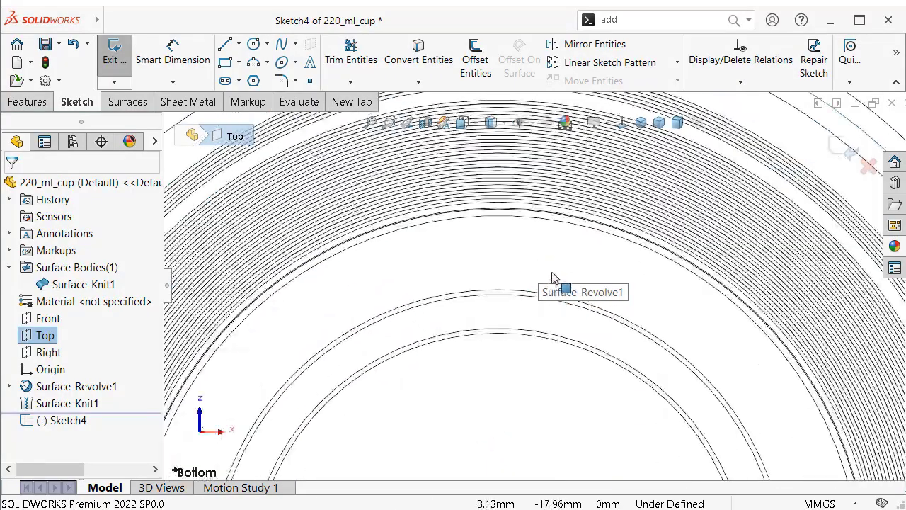
scroll(558, 312, up, 3)
scroll(551, 265, down, 1)
scroll(474, 222, down, 1)
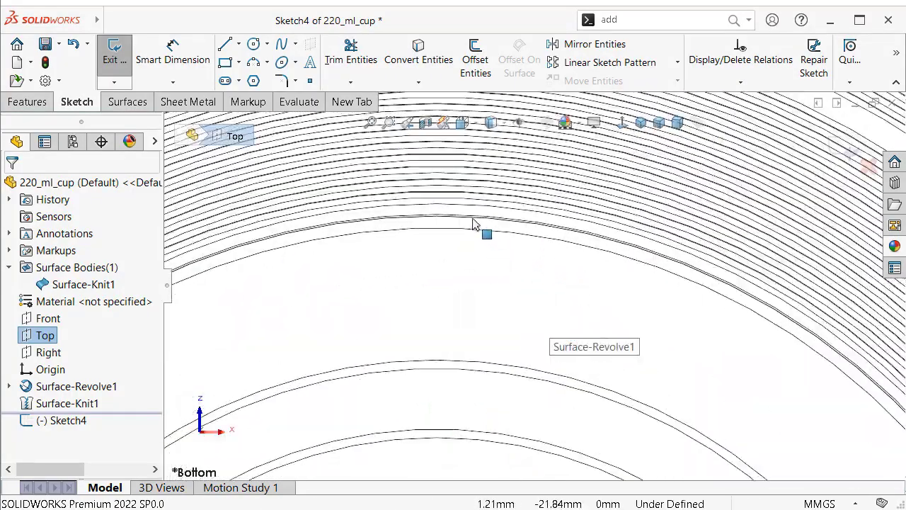
scroll(474, 222, down, 1)
scroll(479, 141, down, 1)
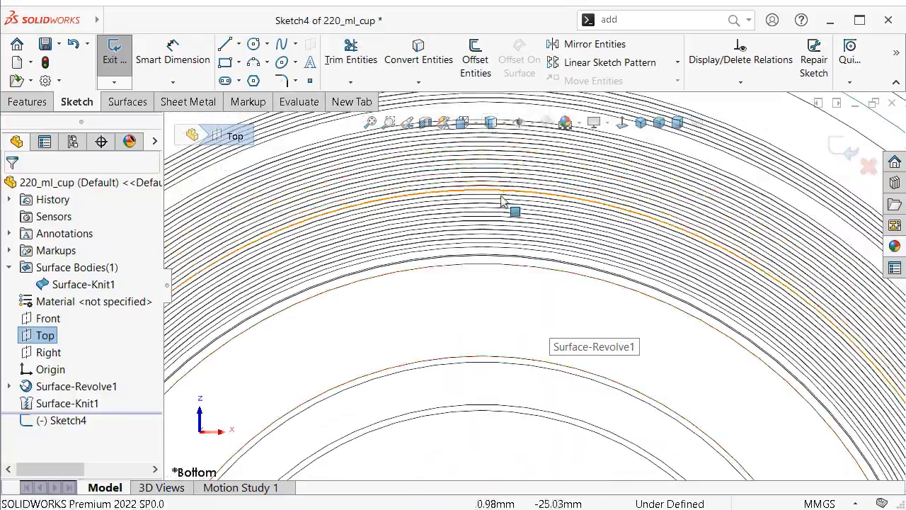
mouse_move(496, 236)
middle_down()
mouse_move(506, 253)
mouse_move(587, 283)
mouse_move(599, 309)
mouse_move(606, 298)
mouse_move(654, 319)
mouse_move(613, 286)
mouse_move(540, 277)
mouse_move(543, 285)
middle_up()
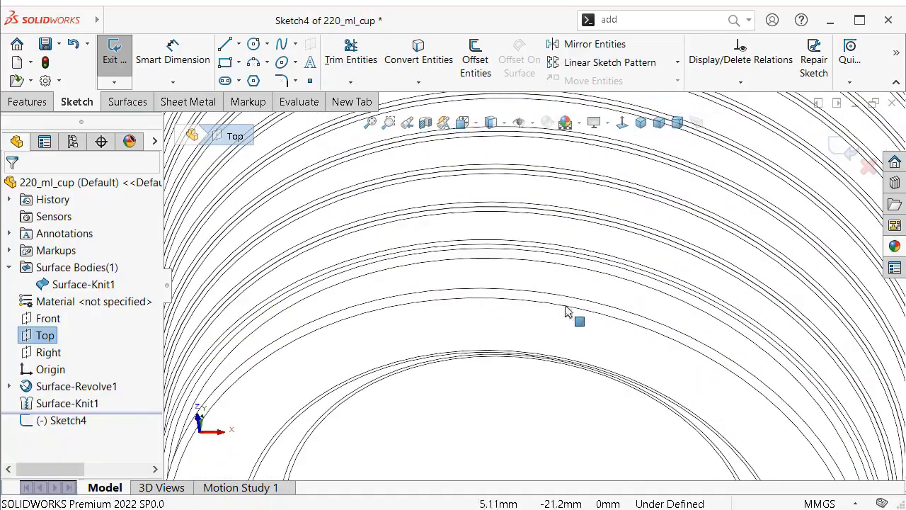
mouse_move(571, 315)
middle_down()
mouse_move(540, 286)
mouse_move(575, 317)
middle_up()
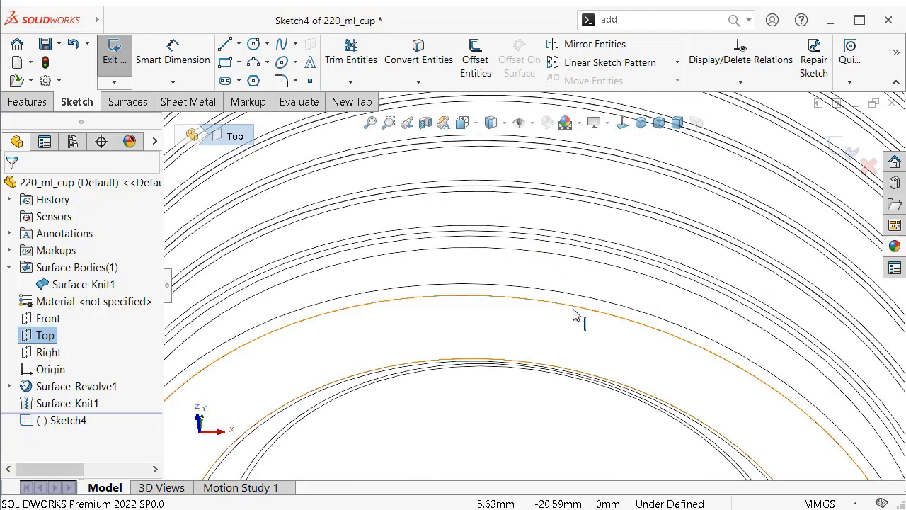
Draw a small circle centred just inside the cup's bottom-edge circle, viewed from below.
click(256, 45)
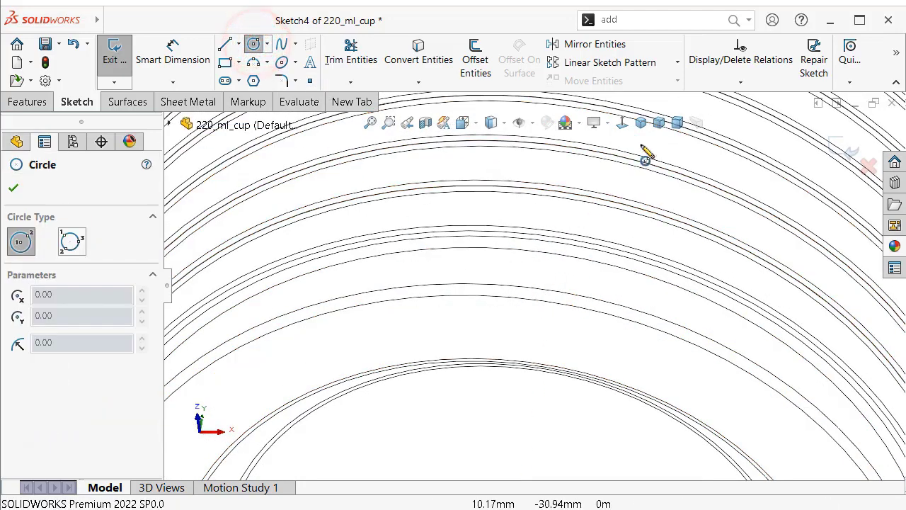
click(628, 125)
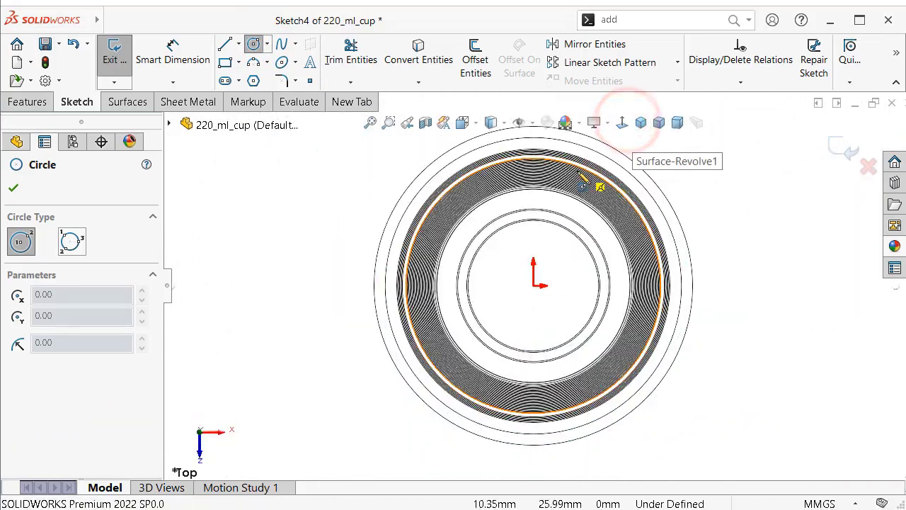
click(623, 126)
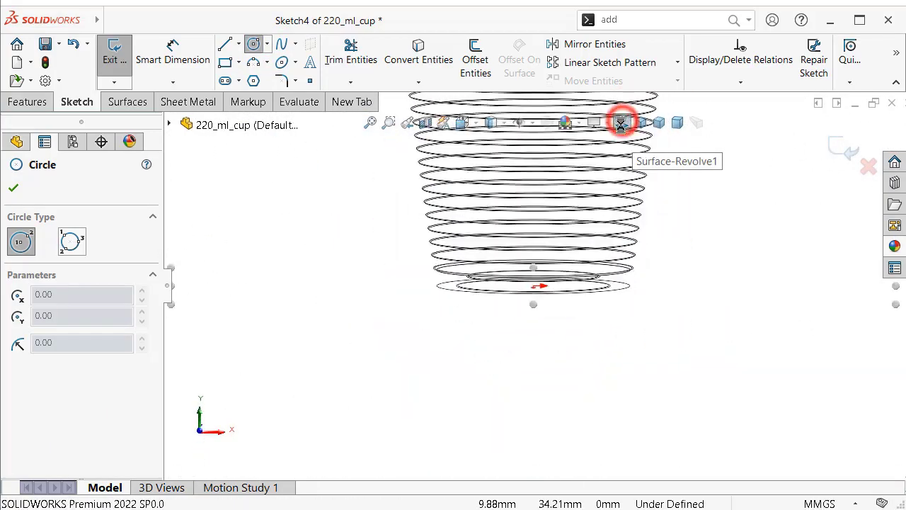
scroll(543, 216, down, 3)
scroll(524, 212, down, 2)
scroll(497, 225, down, 1)
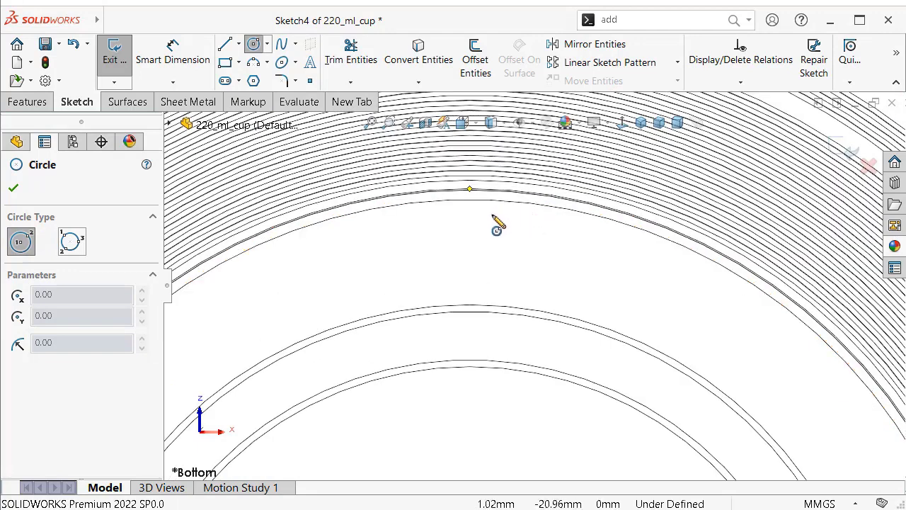
click(470, 221)
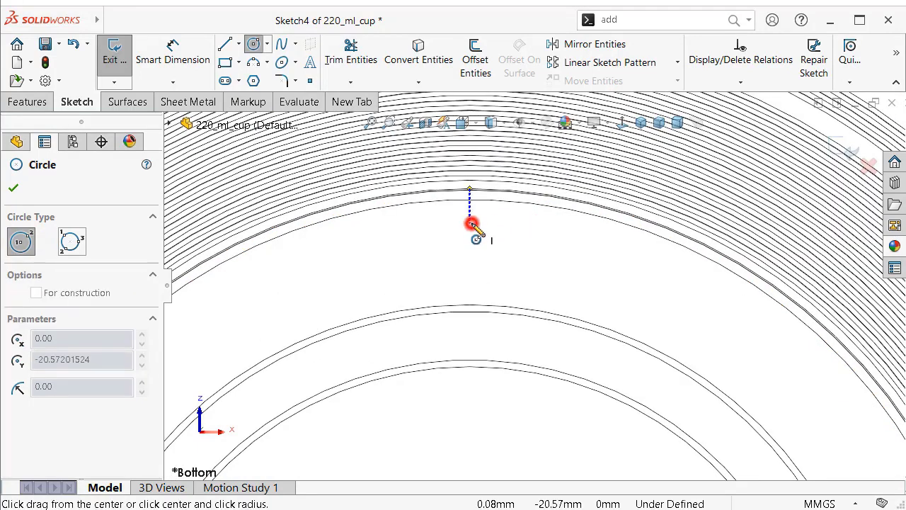
scroll(471, 200, down, 2)
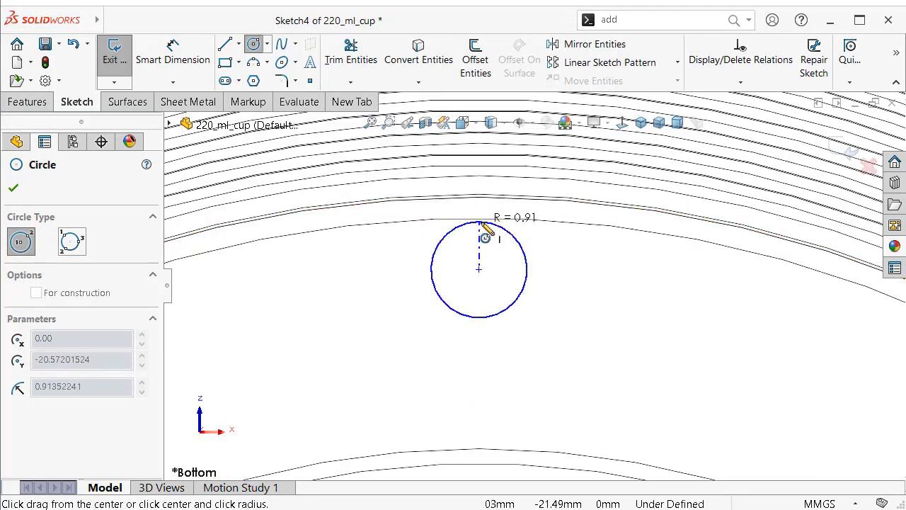
scroll(482, 228, down, 3)
click(487, 202)
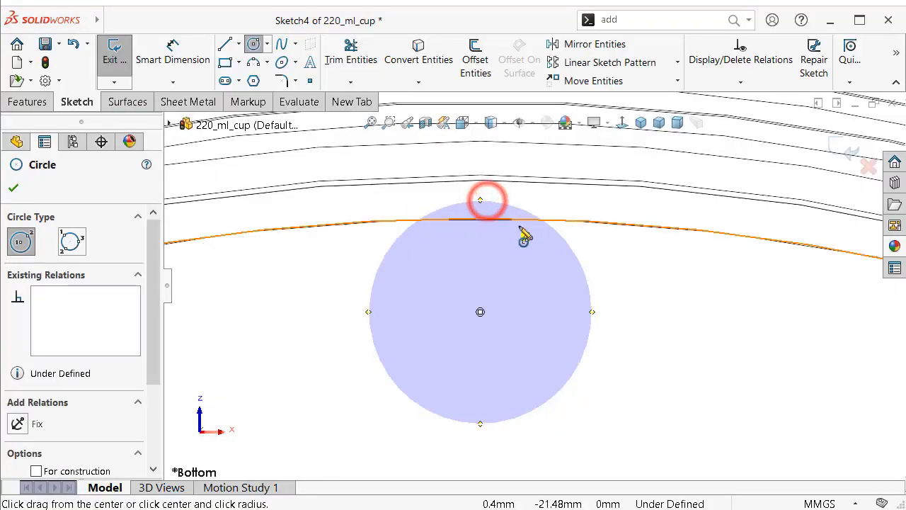
Orbit to an angled view, show the cup Shaded With Edges, and end the circle tool.
scroll(522, 229, up, 2)
scroll(526, 233, up, 3)
scroll(511, 242, up, 3)
mouse_move(511, 242)
middle_down()
mouse_move(499, 202)
mouse_move(509, 149)
middle_up()
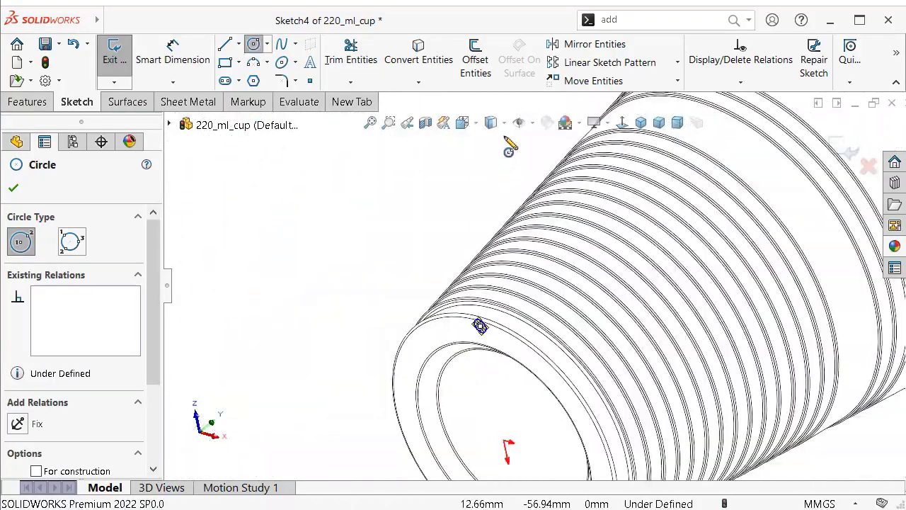
click(500, 143)
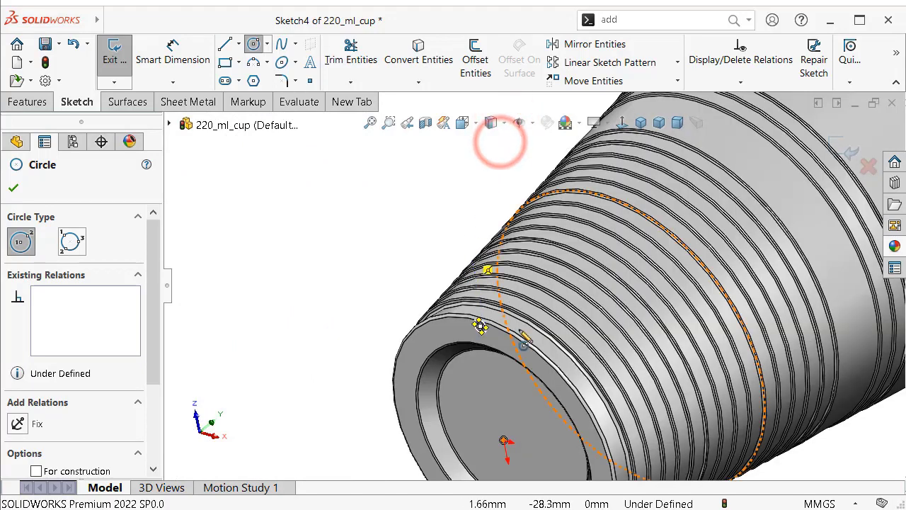
scroll(523, 341, down, 3)
scroll(483, 354, down, 3)
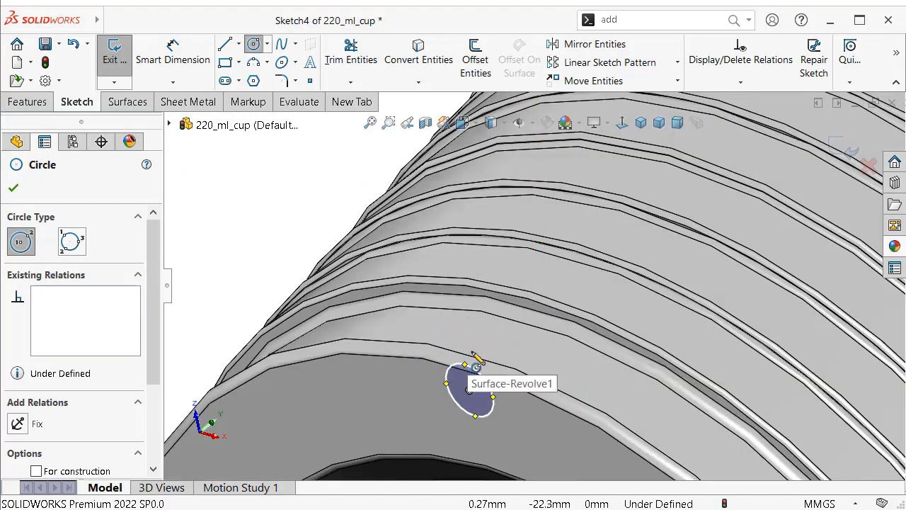
scroll(481, 368, down, 2)
scroll(485, 365, down, 2)
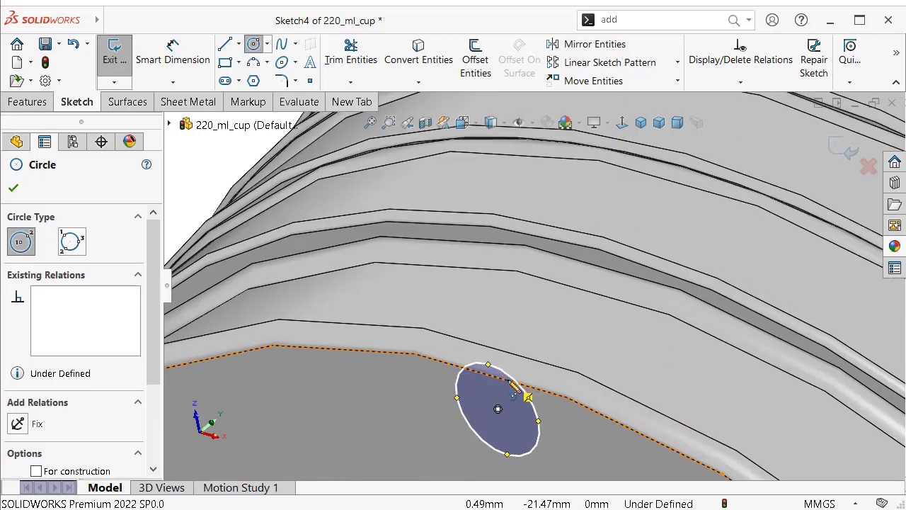
key(Escape)
scroll(489, 360, down, 2)
scroll(488, 357, up, 3)
Add a Tangent relation between the sketch circle and the cup's bottom edge, giving a 2.34 mm circle.
scroll(449, 330, up, 3)
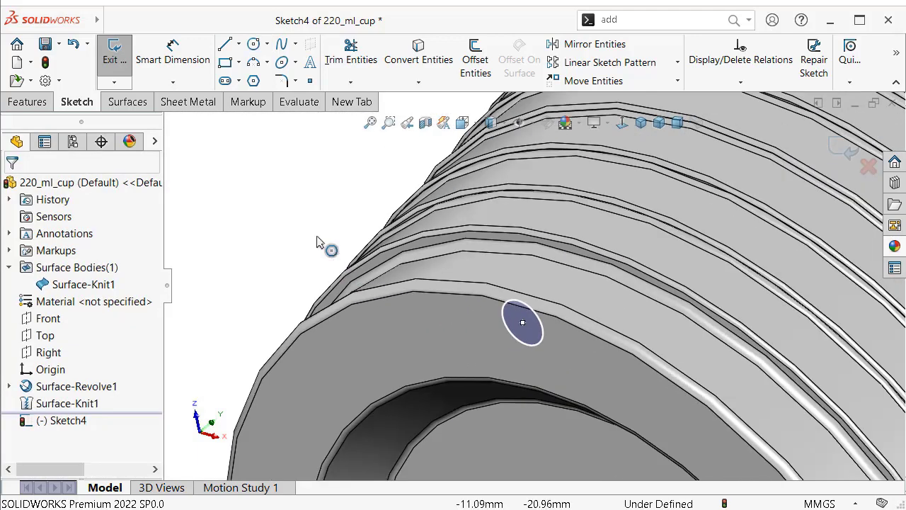
scroll(441, 294, down, 2)
middle_drag(607, 332, 559, 315)
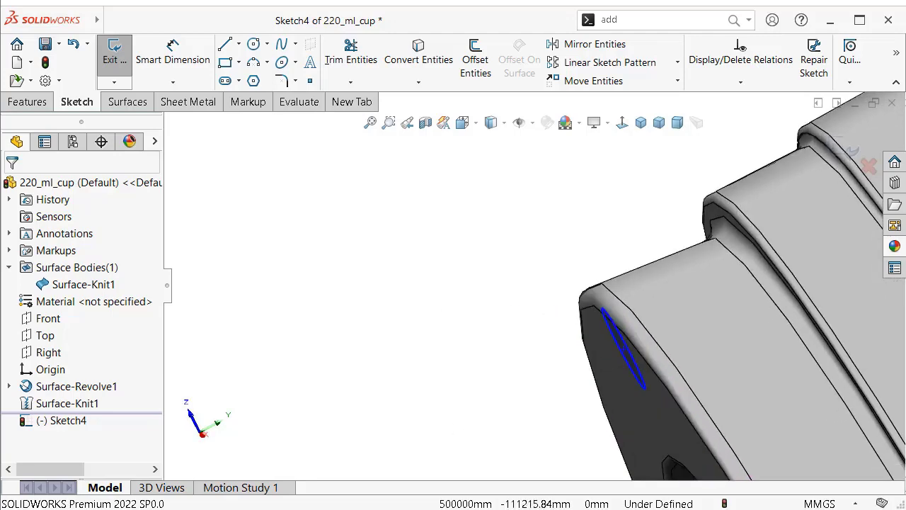
middle_drag(427, 314, 417, 293)
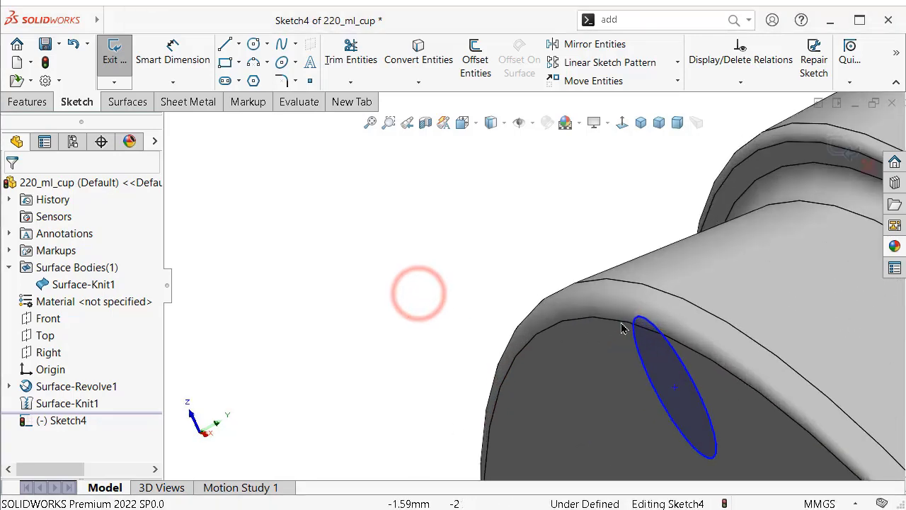
click(652, 325)
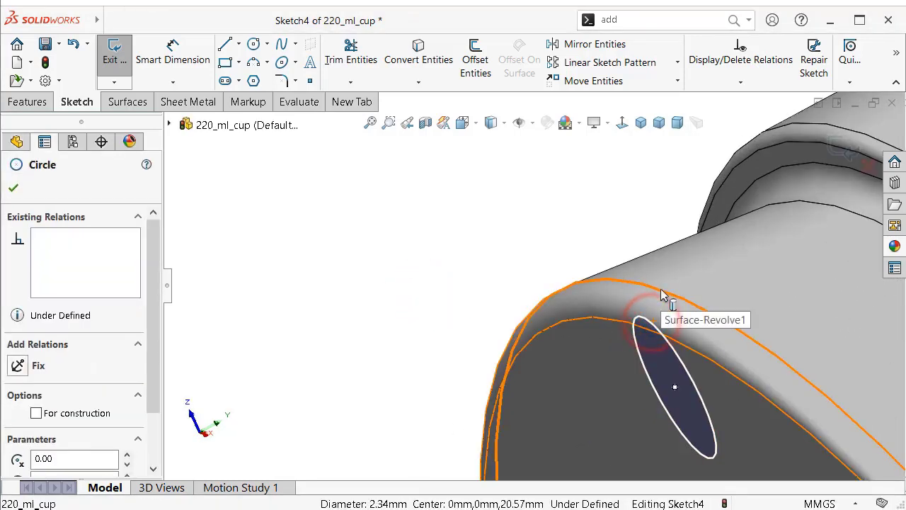
ctrl+click(660, 293)
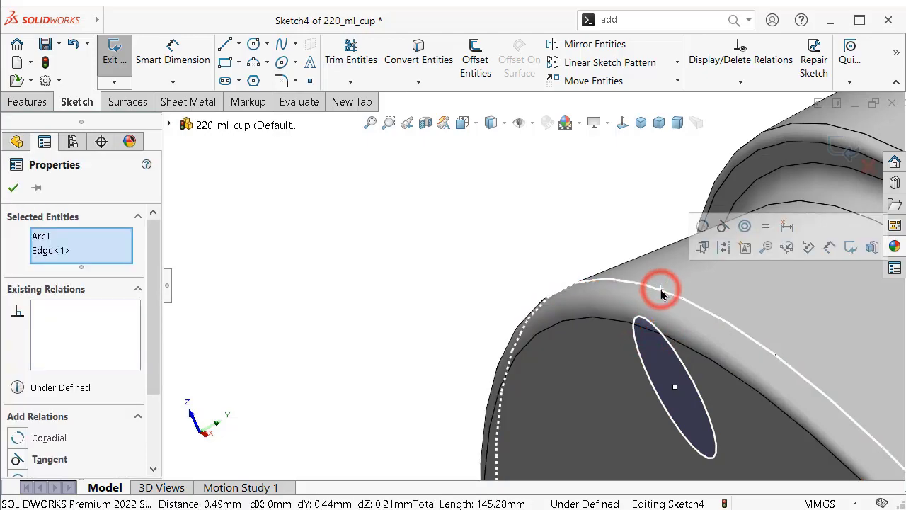
click(723, 232)
click(500, 194)
mouse_move(538, 265)
middle_down()
mouse_move(620, 237)
mouse_move(620, 290)
middle_up()
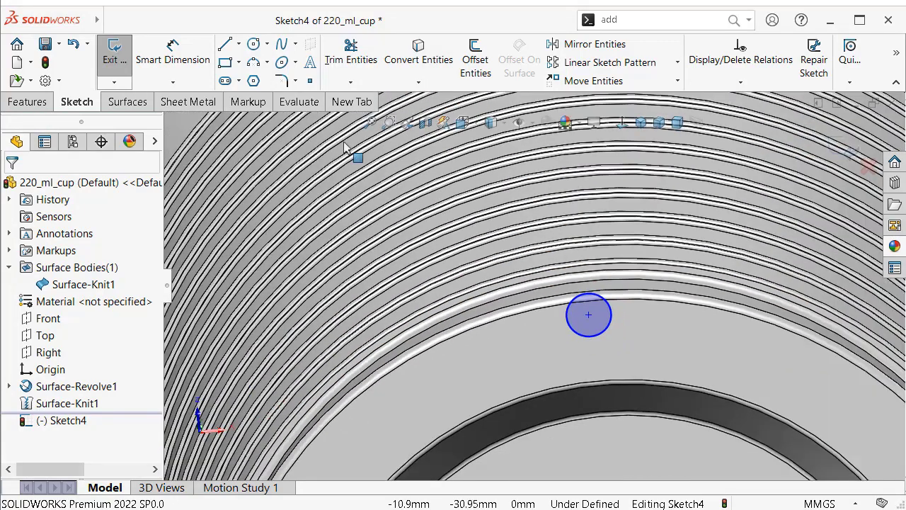
Dimension the small circle near the cup's bottom edge to a 3 mm diameter.
click(180, 55)
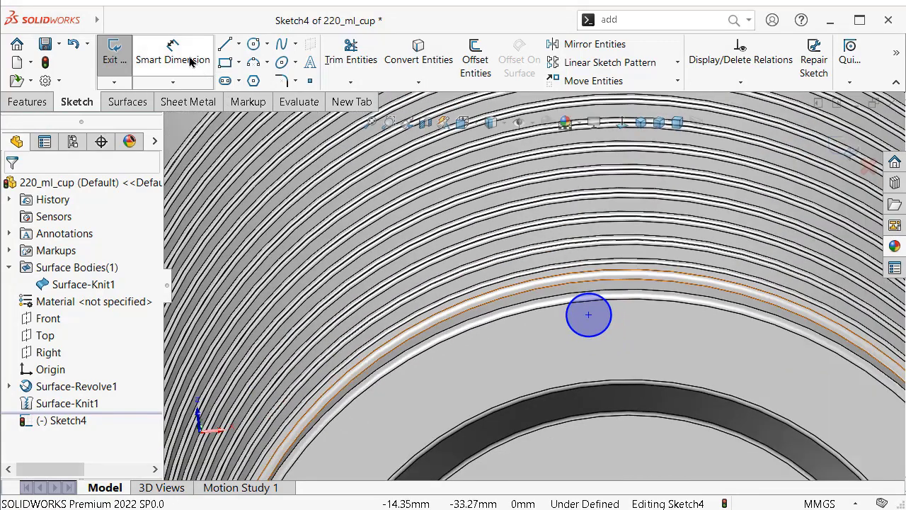
click(589, 294)
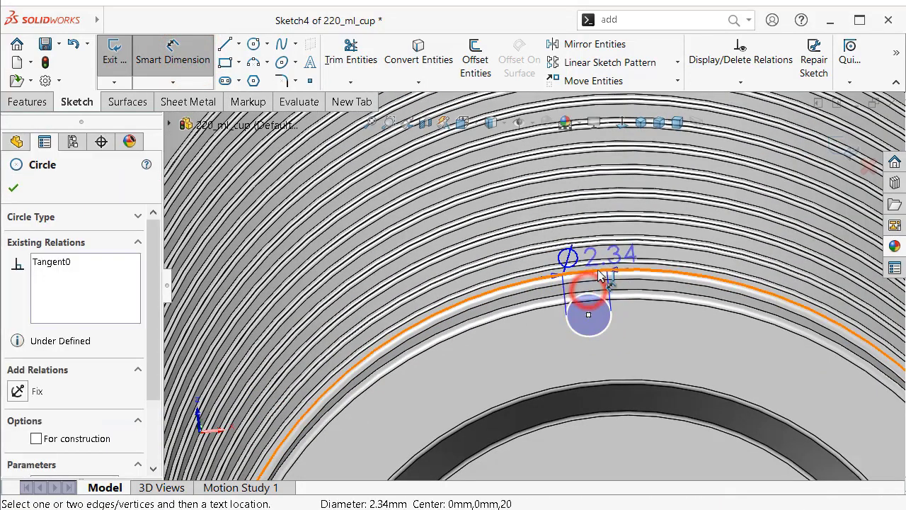
click(649, 320)
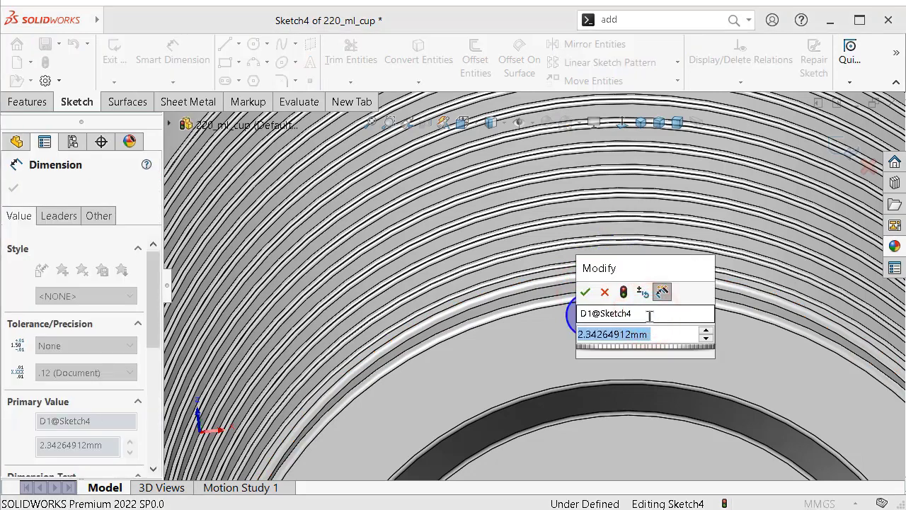
text(2.)
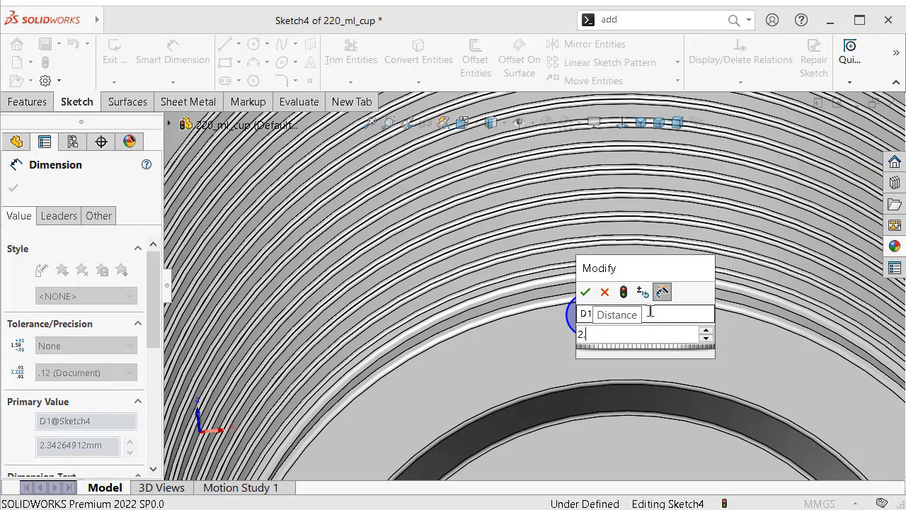
key(BackSpace)
key(BackSpace)
text(3)
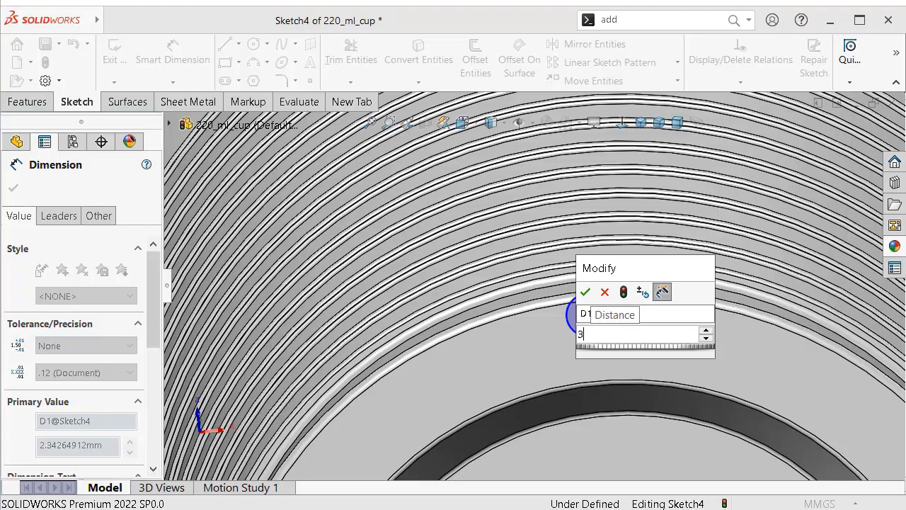
key(Return)
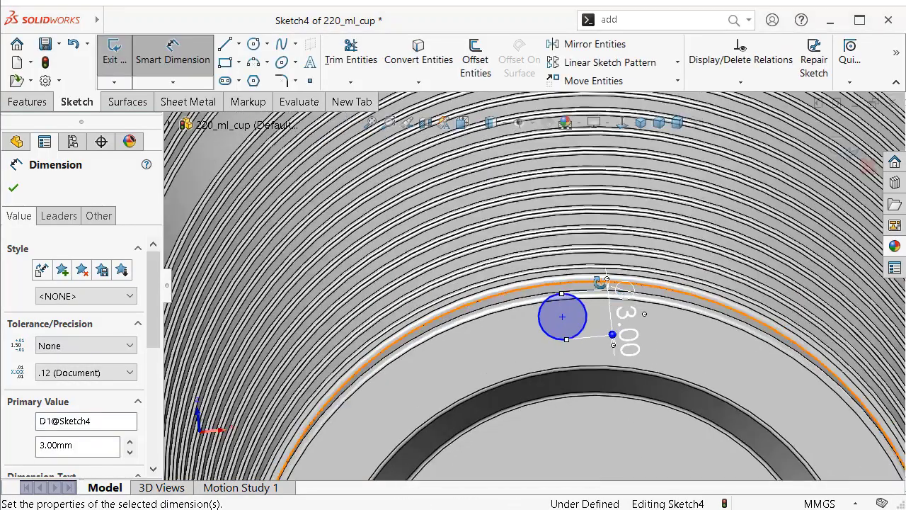
middle_drag(600, 282, 598, 335)
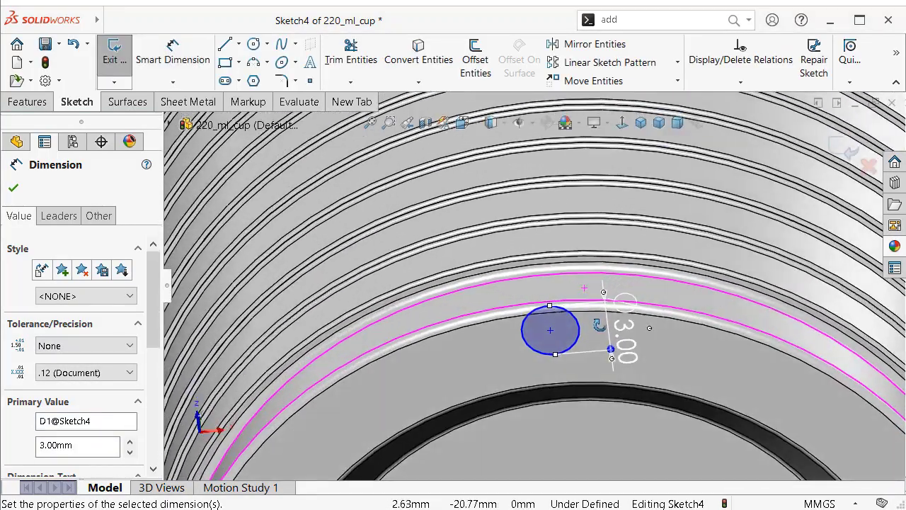
scroll(599, 333, up, 3)
scroll(548, 324, up, 3)
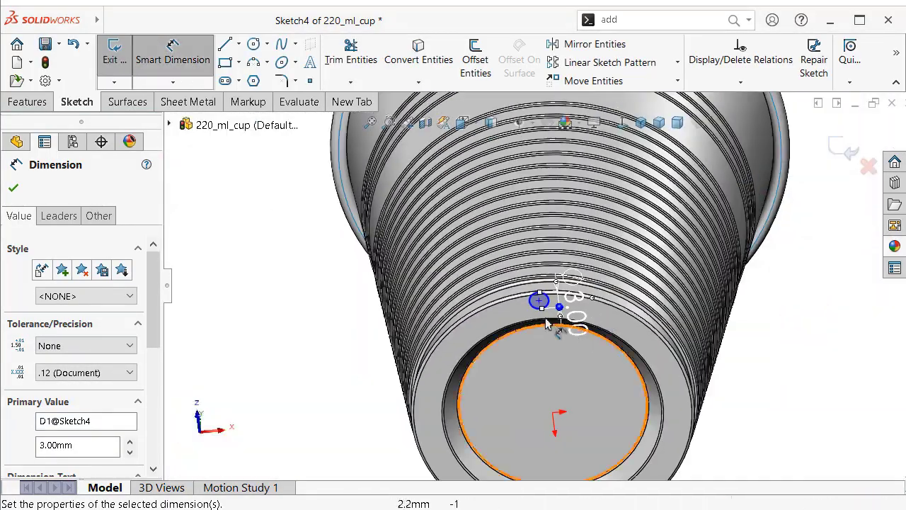
Add a Vertical relation between the circle's centre point and the origin, fully defining Sketch4.
key(Escape)
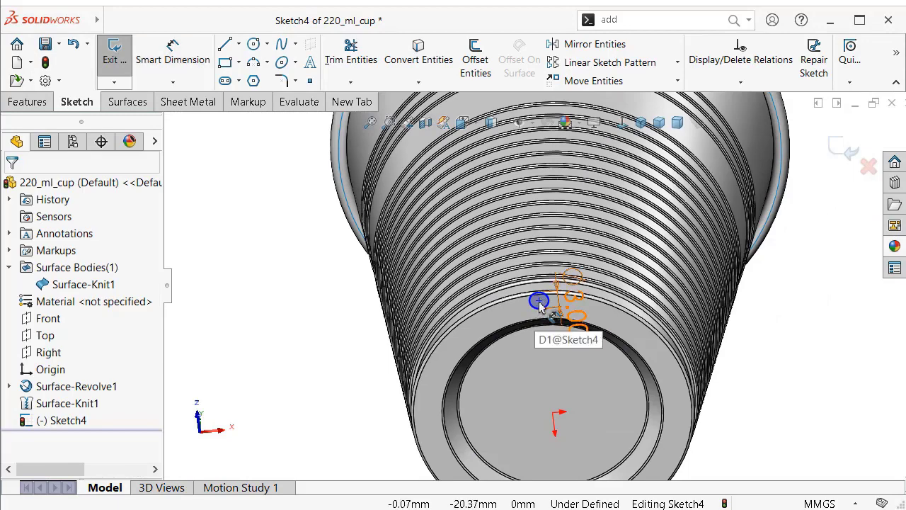
scroll(539, 303, down, 2)
scroll(536, 298, down, 2)
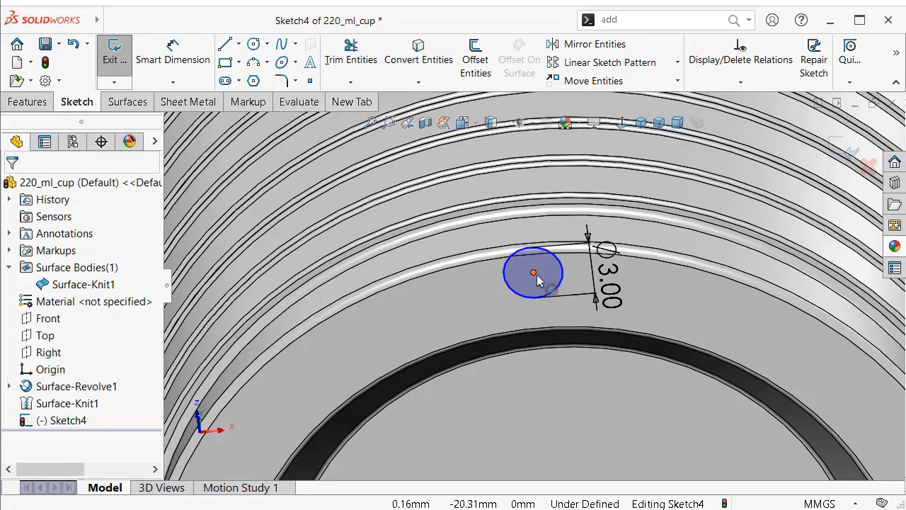
click(536, 275)
scroll(536, 278, up, 3)
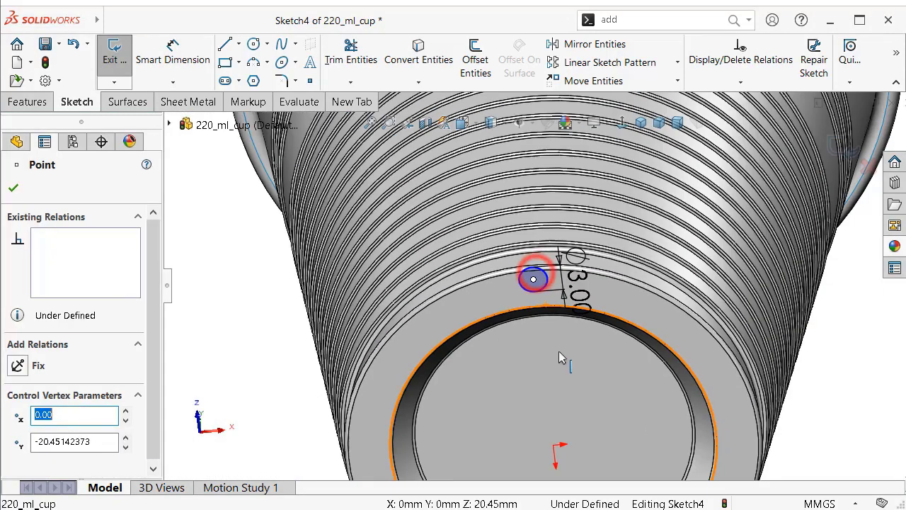
ctrl+click(556, 446)
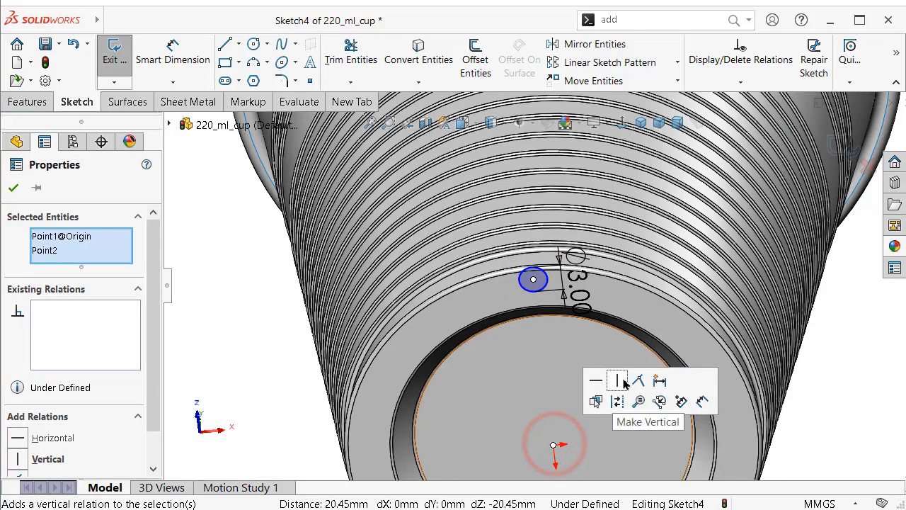
click(613, 124)
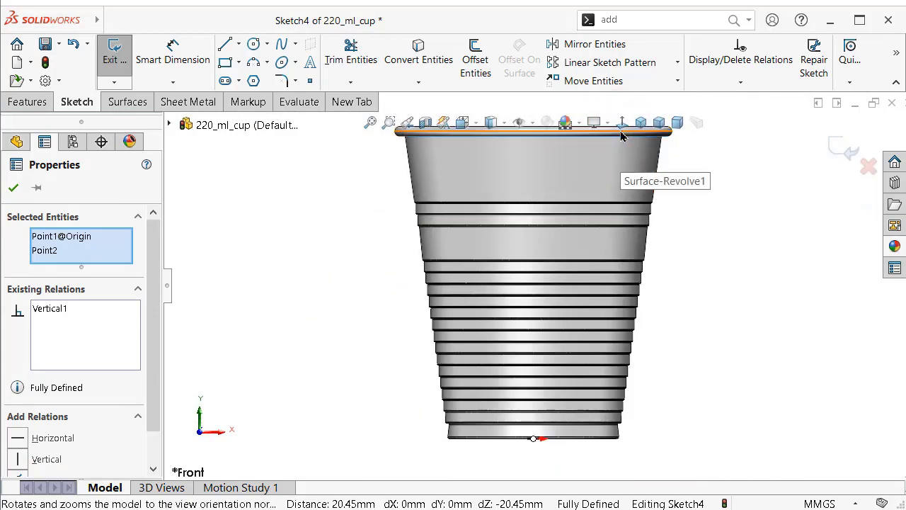
click(623, 124)
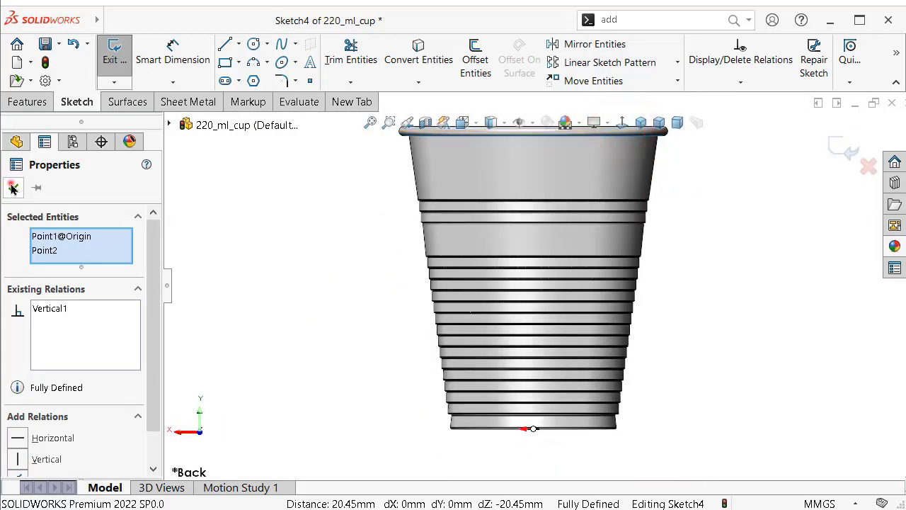
click(12, 188)
click(46, 337)
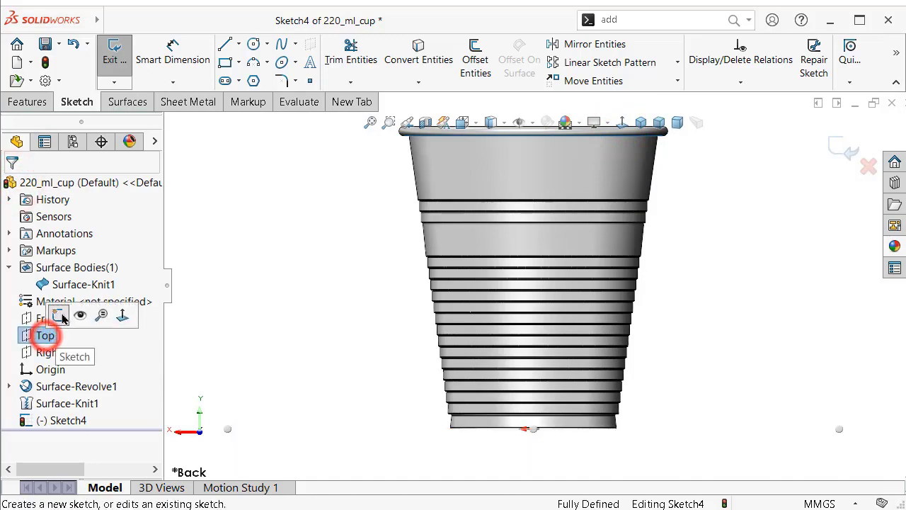
View the 3 mm circle from beneath the cup and bring up the Surfaces commands.
click(124, 316)
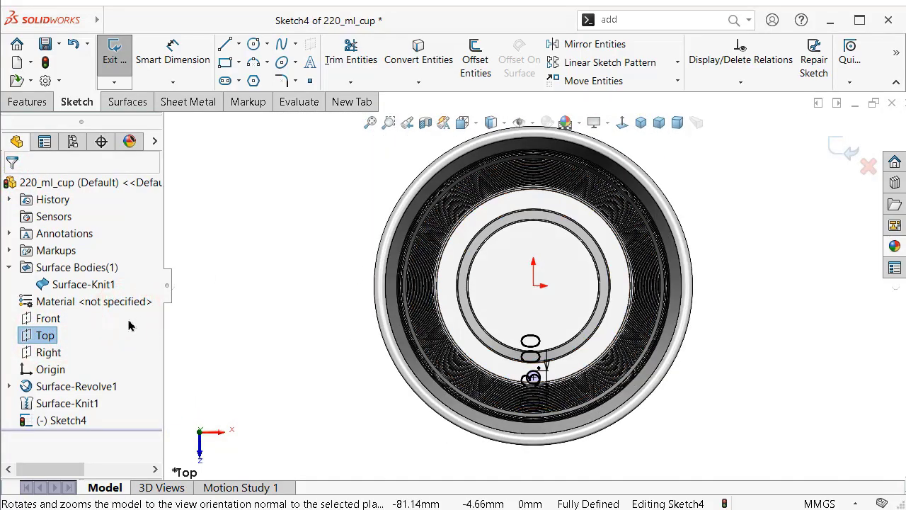
click(620, 125)
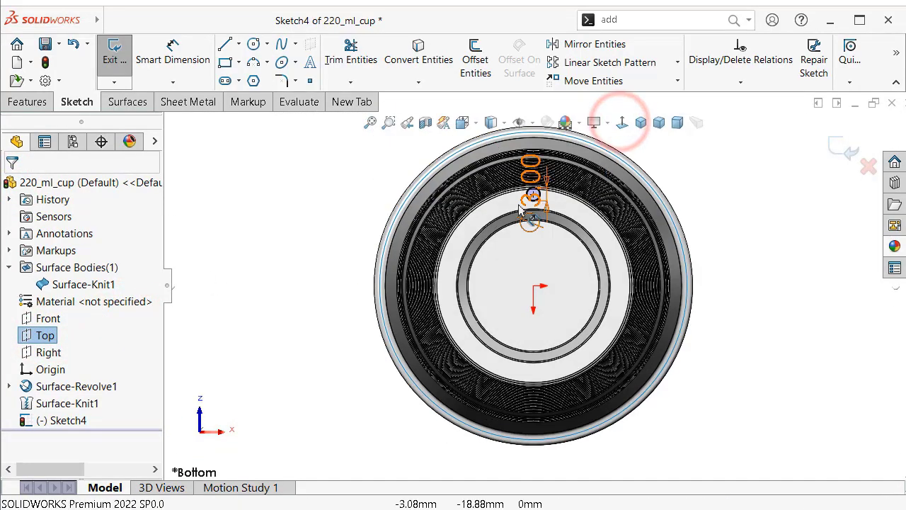
scroll(575, 222, down, 3)
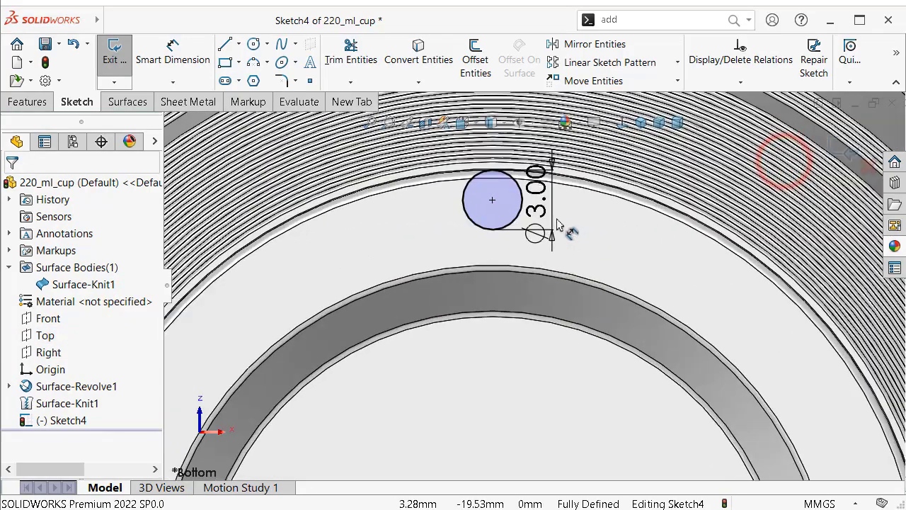
scroll(495, 195, down, 3)
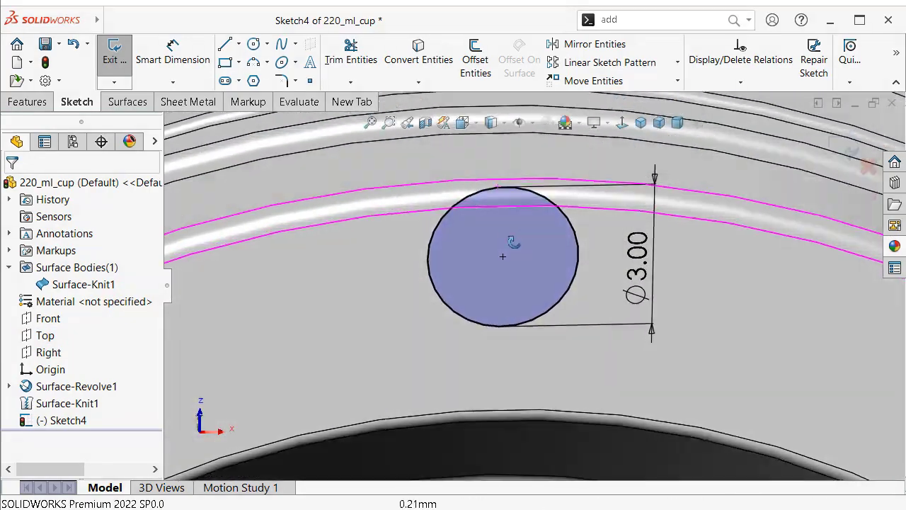
scroll(524, 200, up, 2)
scroll(524, 200, up, 1)
scroll(523, 200, down, 1)
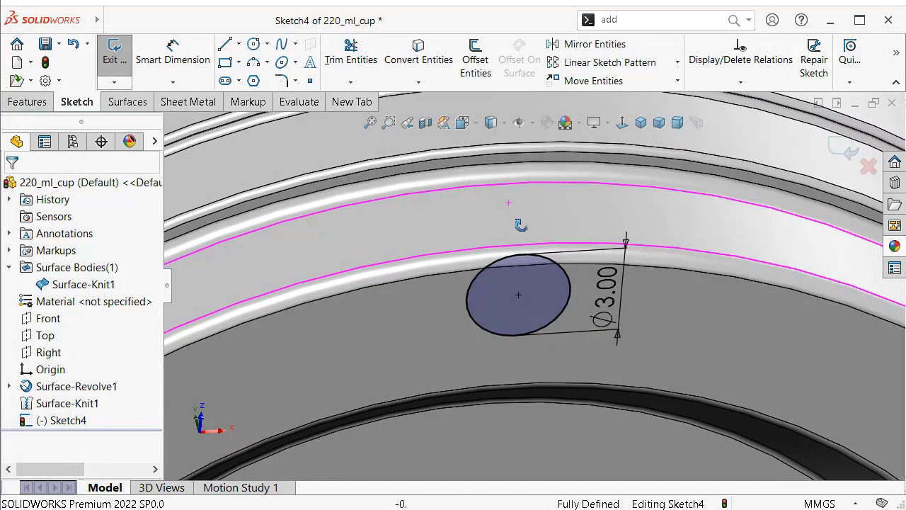
middle_drag(515, 204, 492, 212)
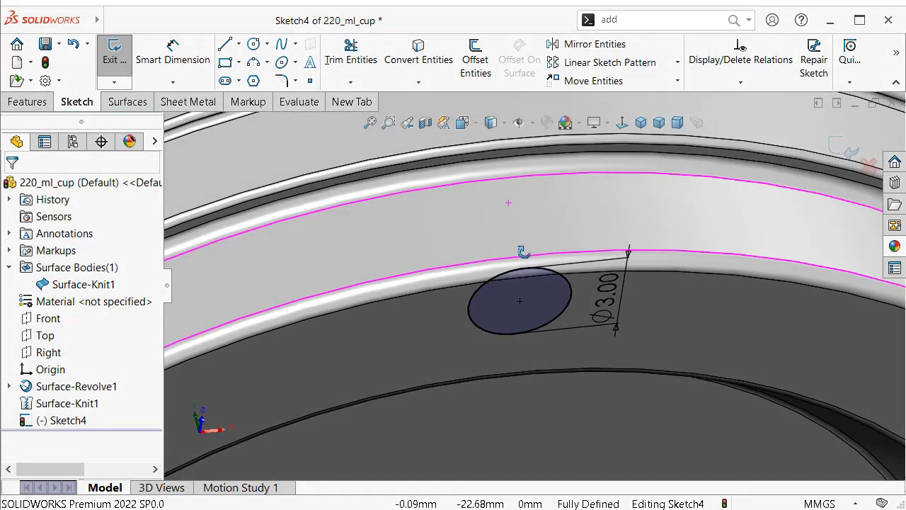
click(22, 104)
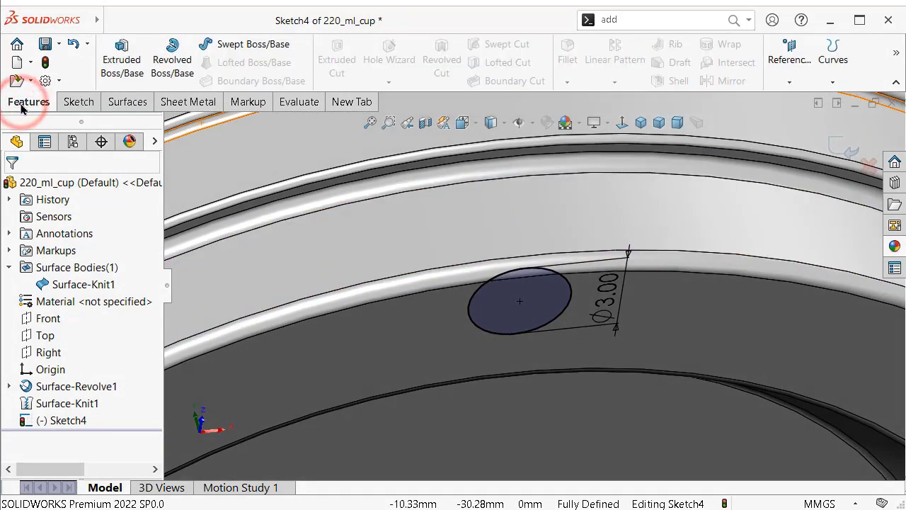
click(128, 104)
click(121, 61)
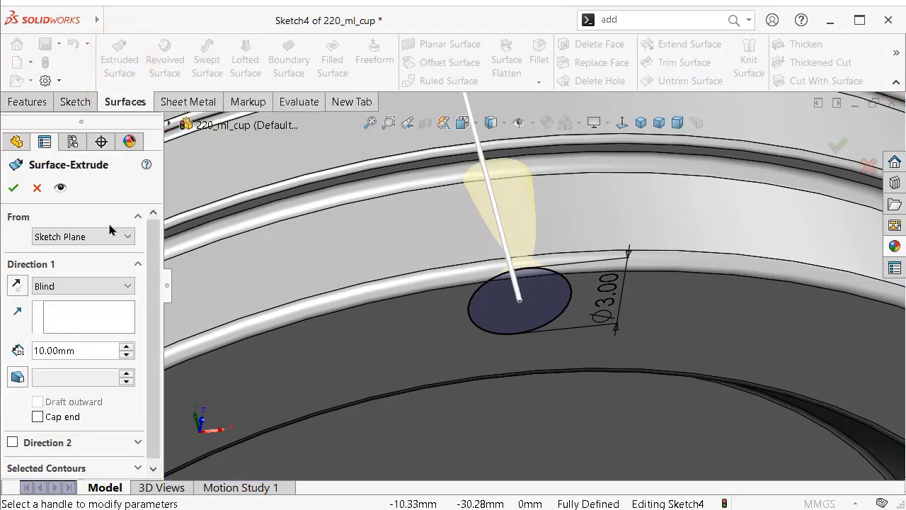
click(107, 235)
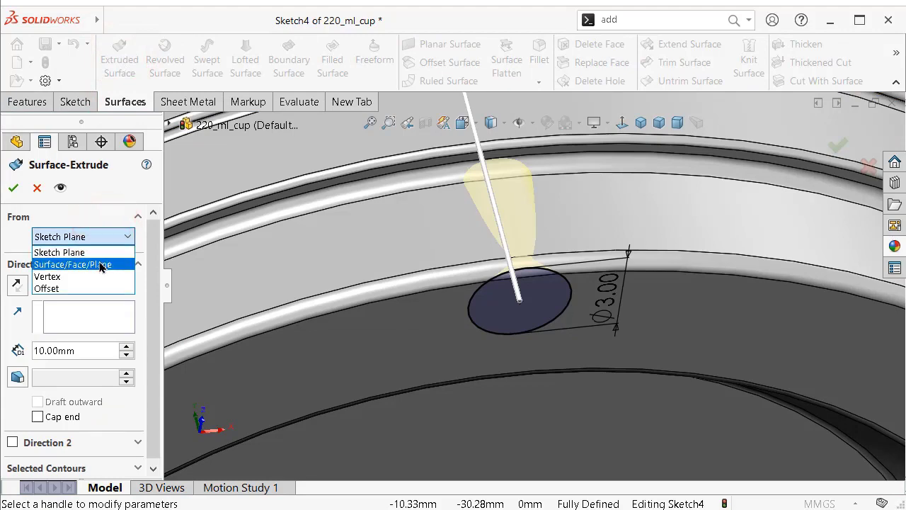
click(100, 265)
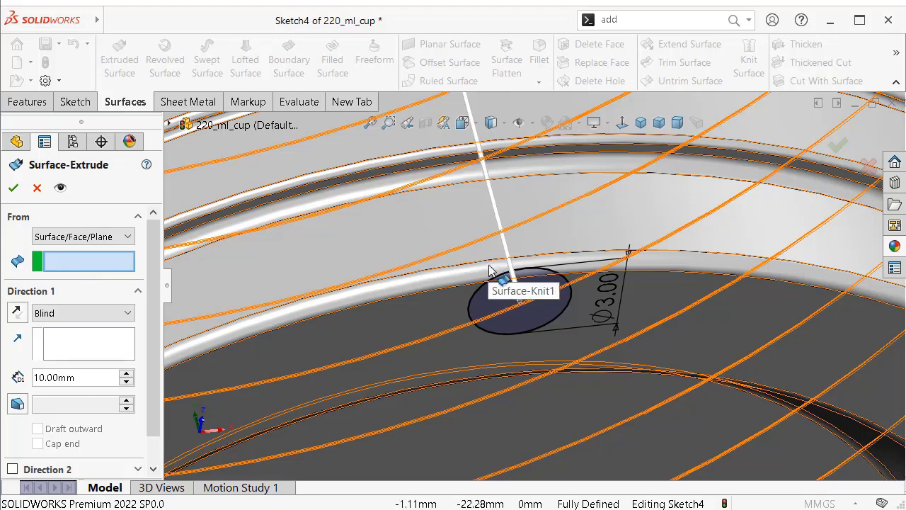
click(108, 239)
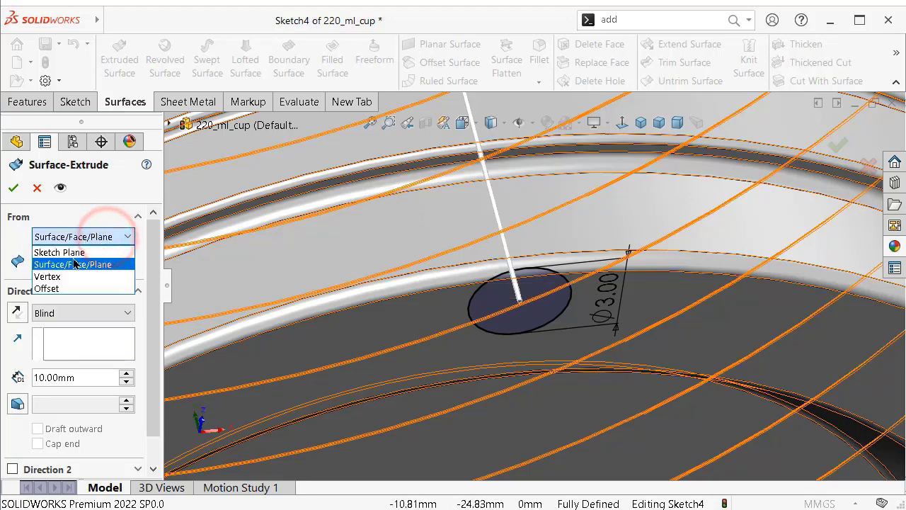
click(50, 277)
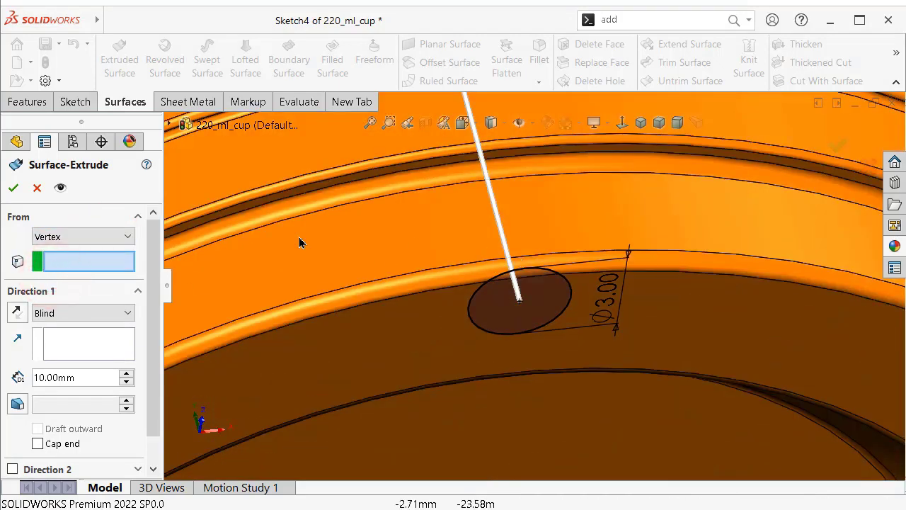
click(36, 189)
Exit Sketch4 and bring up the sketch-type choices, including 3D Sketch On Plane.
mouse_move(491, 247)
middle_down()
mouse_move(499, 274)
mouse_move(556, 250)
mouse_move(492, 205)
middle_up()
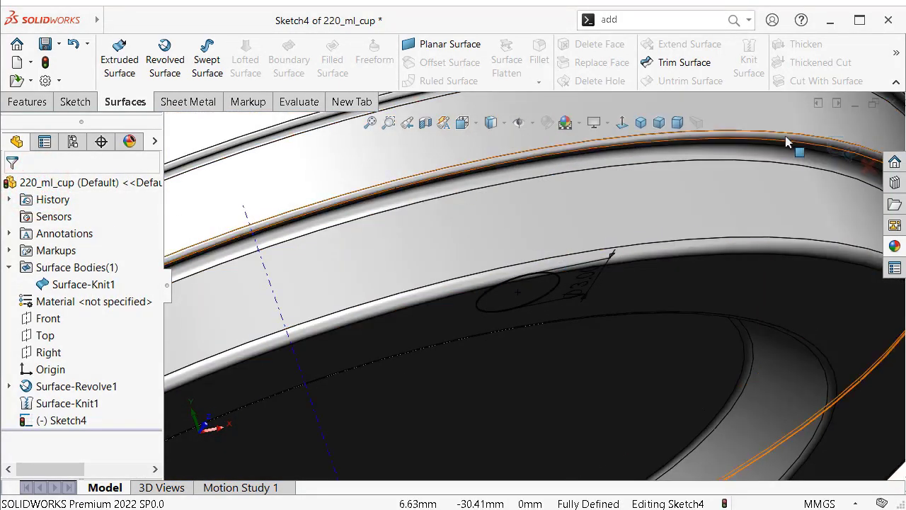
middle_drag(786, 142, 813, 163)
click(836, 149)
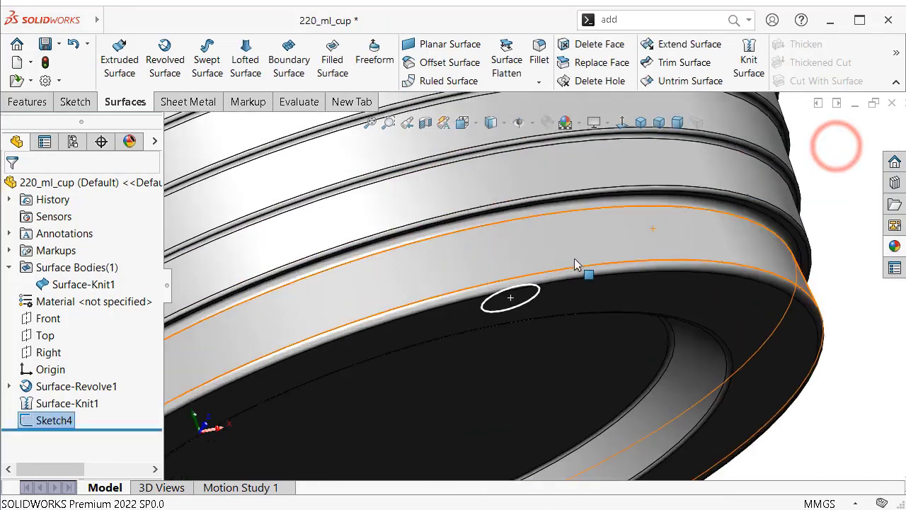
mouse_move(516, 296)
middle_down()
mouse_move(543, 283)
mouse_move(530, 265)
mouse_move(552, 269)
middle_up()
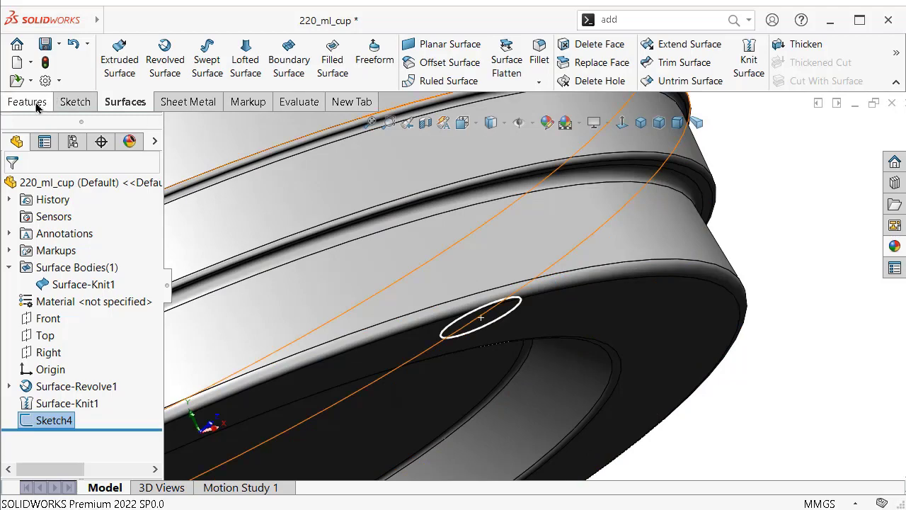
click(73, 104)
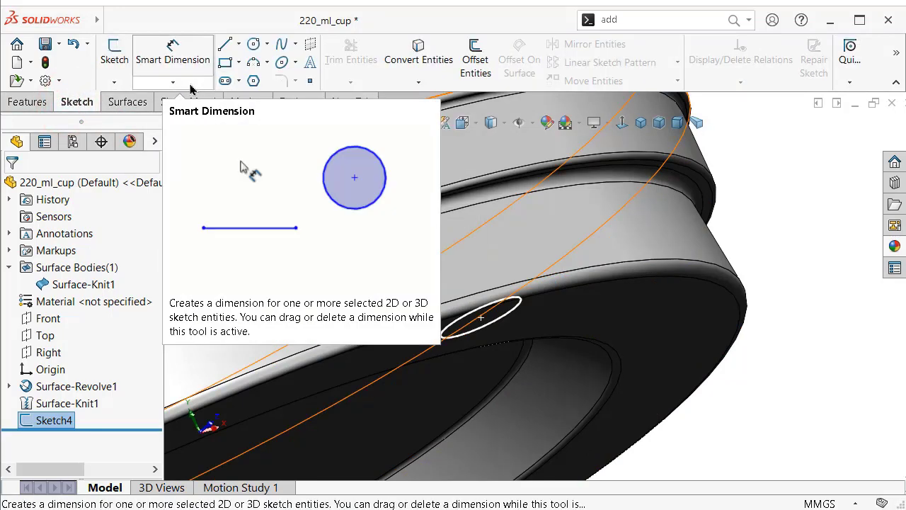
click(114, 82)
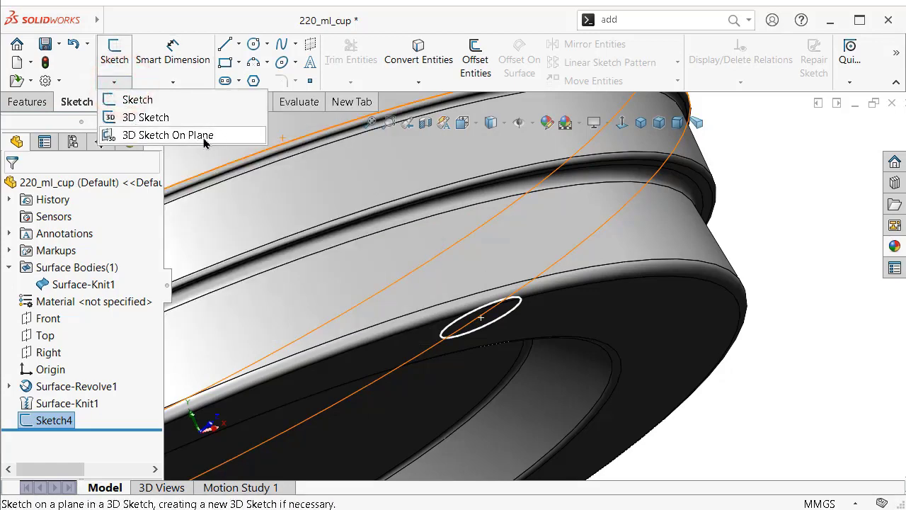
Create 3DSketch1 with a point on the cup's bottom edge beside the circle and check its Coincident relation.
click(177, 137)
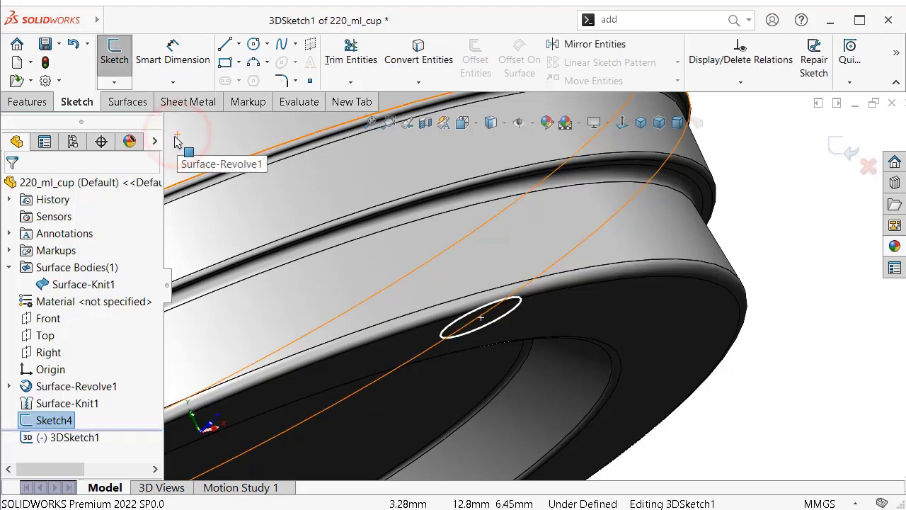
click(309, 82)
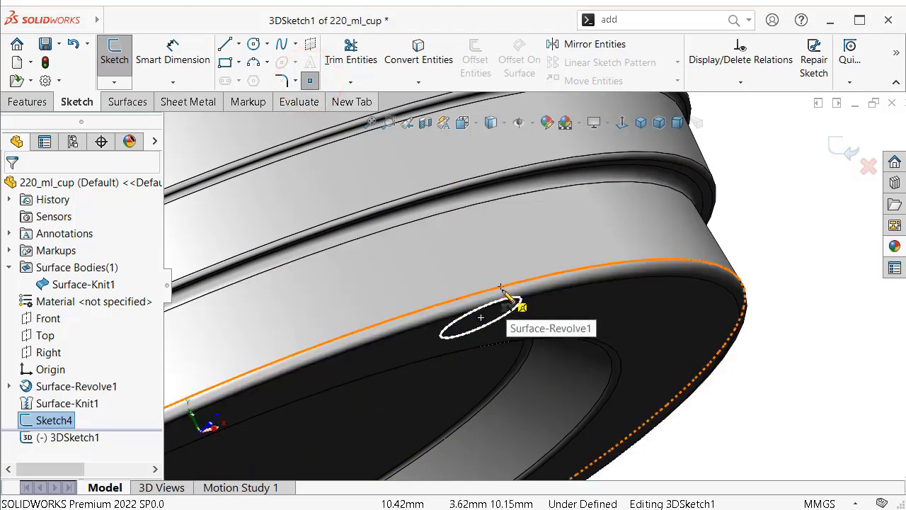
click(501, 287)
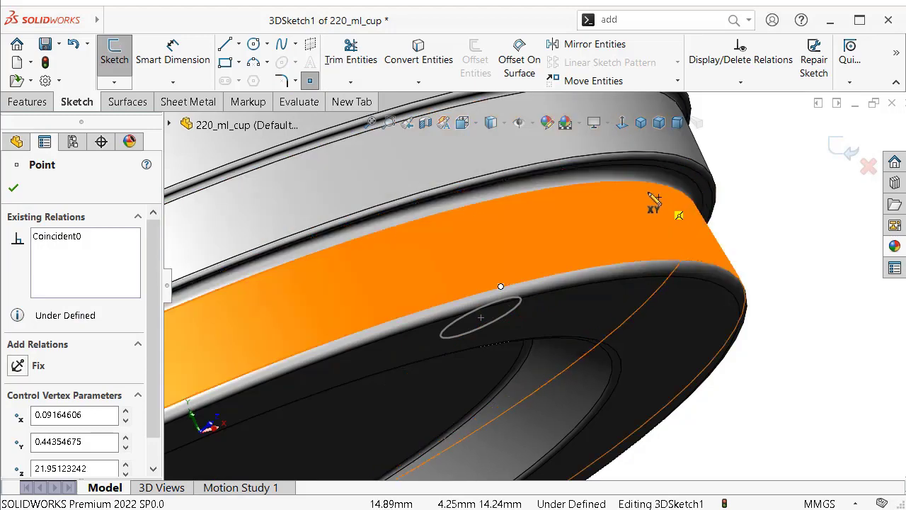
key(Escape)
scroll(504, 298, down, 2)
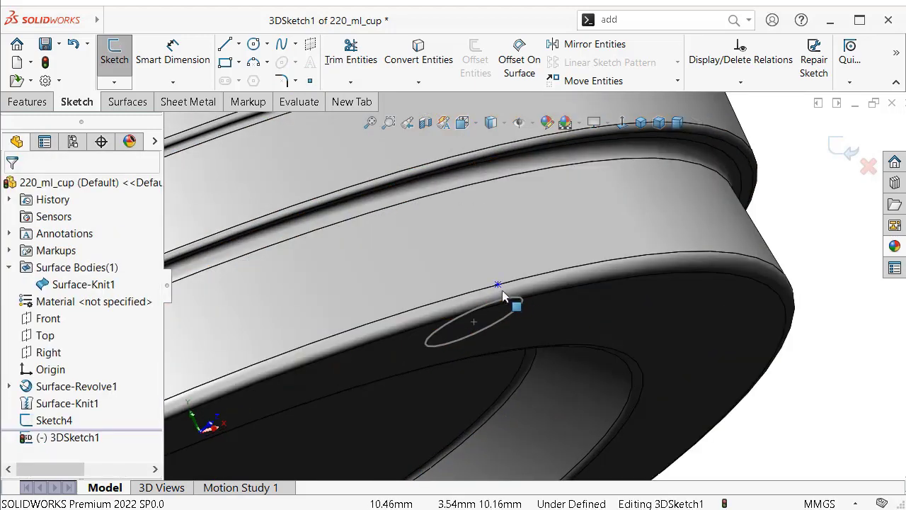
click(500, 287)
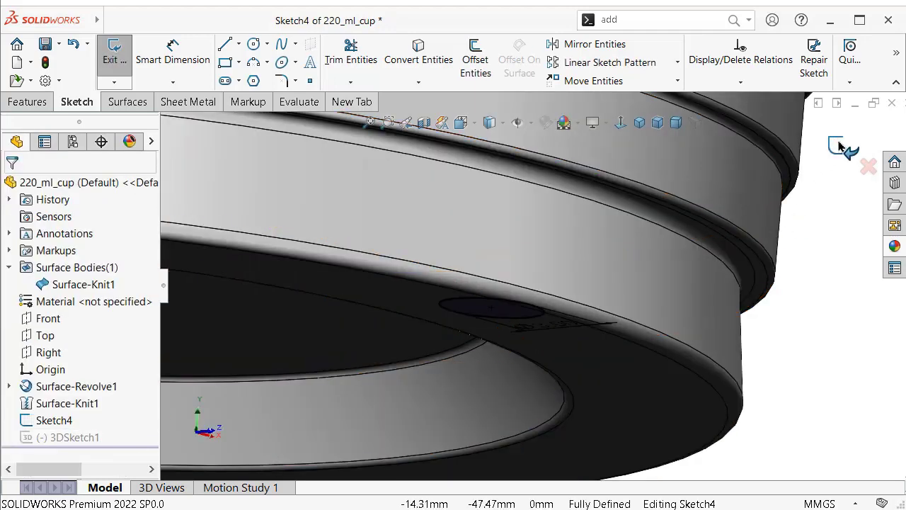
Move 3DSketch1 above Sketch4 in the tree, reopen Sketch4, and switch to Hidden Lines Removed display.
click(840, 141)
drag(88, 439, 42, 419)
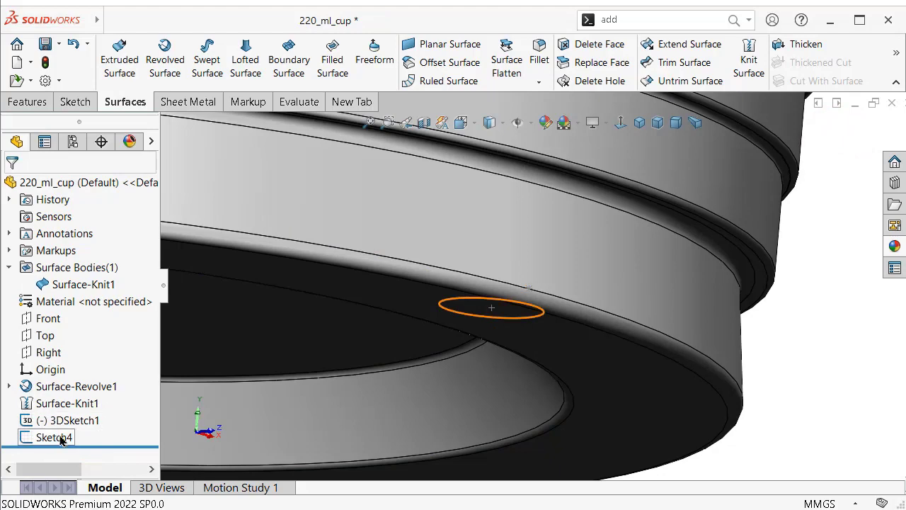
click(56, 439)
click(65, 396)
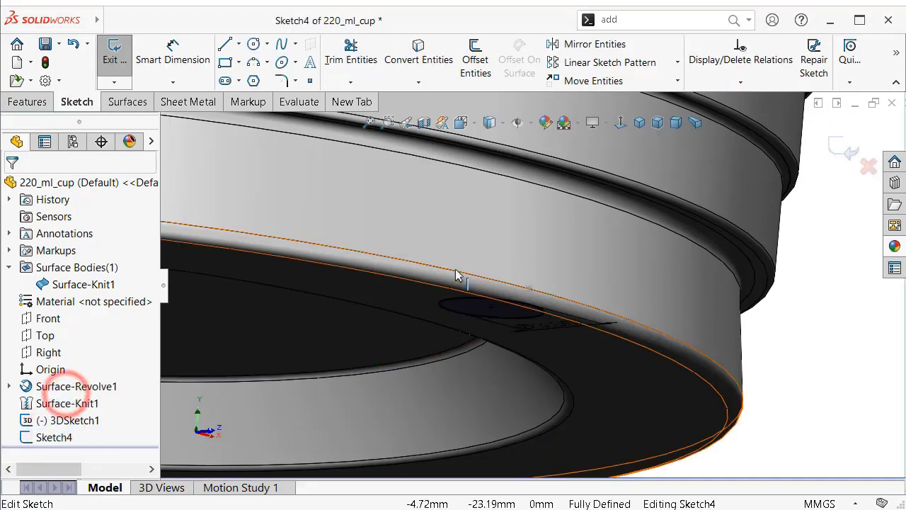
middle_drag(553, 256, 510, 206)
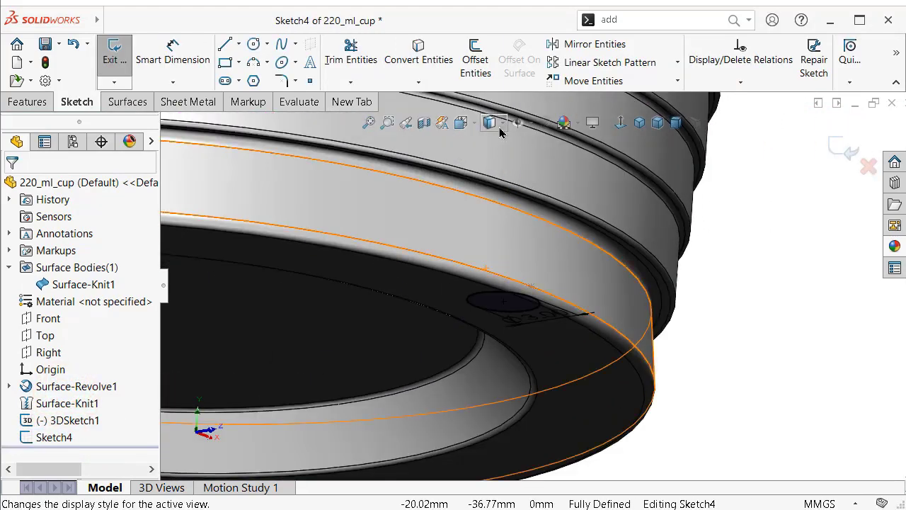
click(490, 122)
click(490, 183)
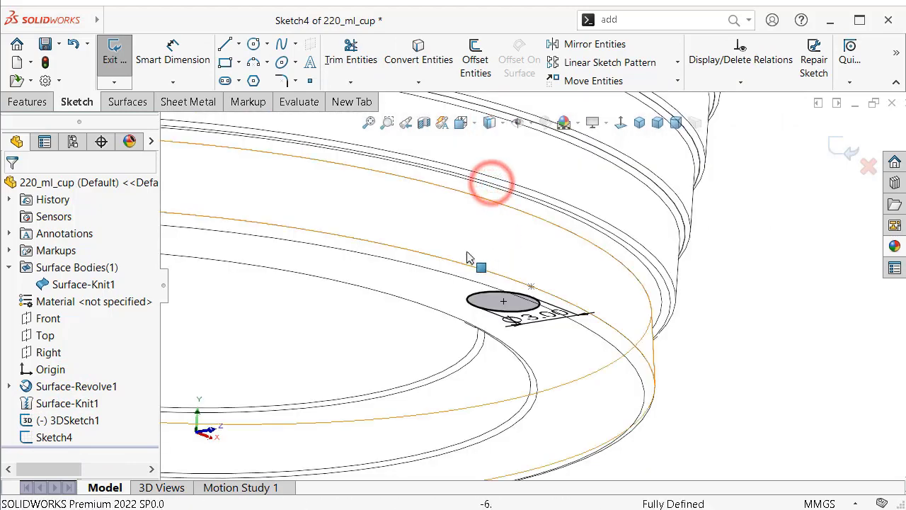
Extrude the circle as a surface from vertex Point1@3DSketch1, Blind to 4 mm.
click(23, 103)
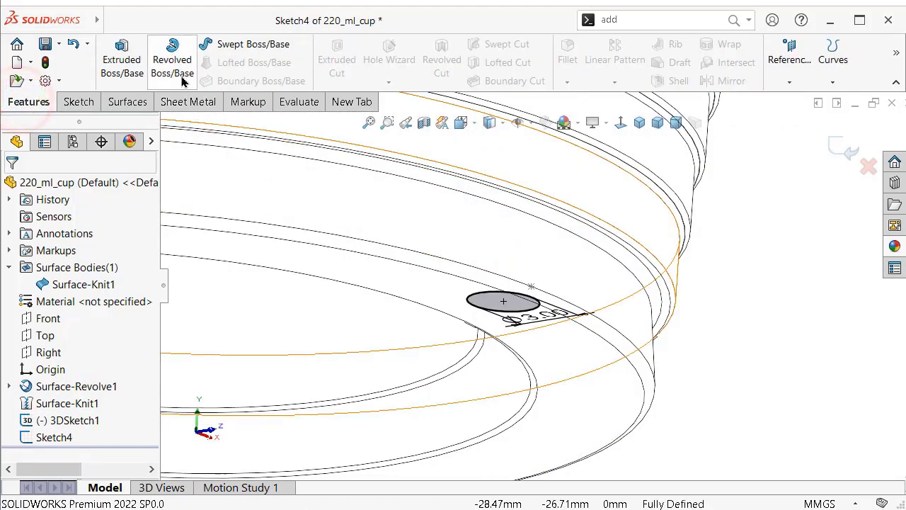
click(127, 103)
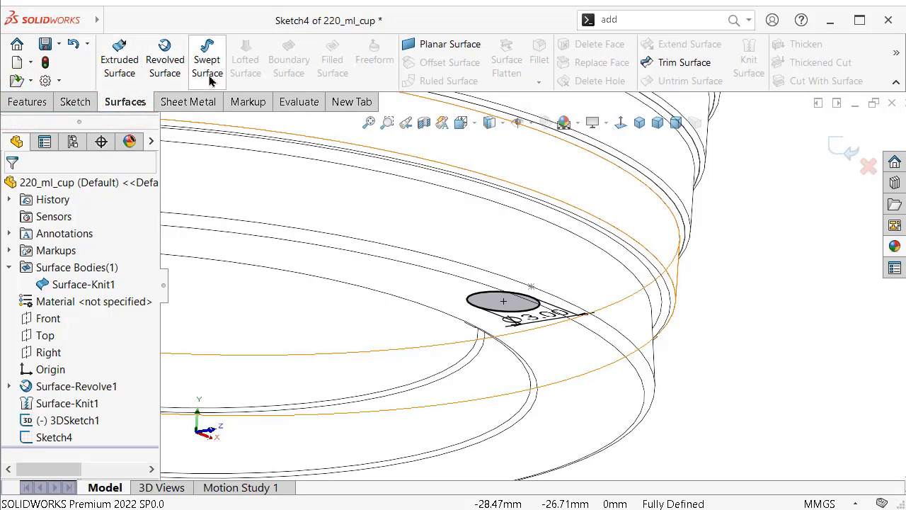
click(116, 64)
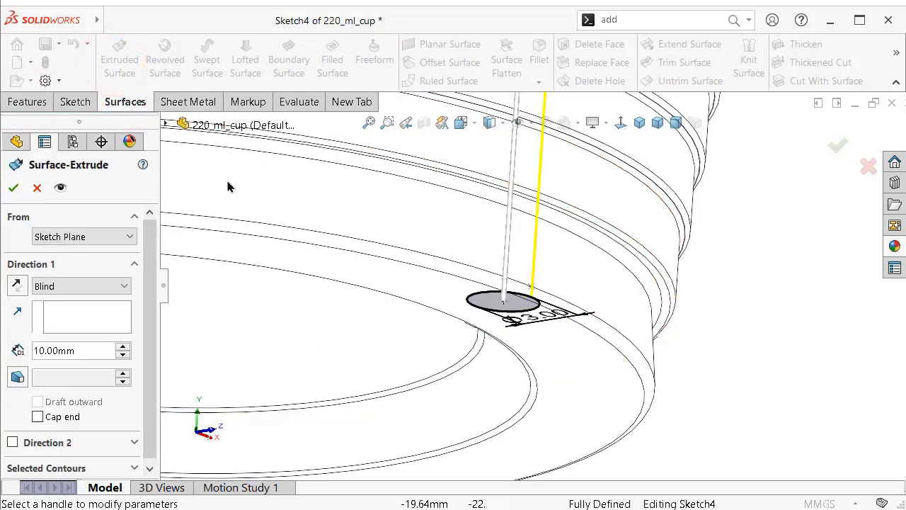
click(76, 236)
click(65, 277)
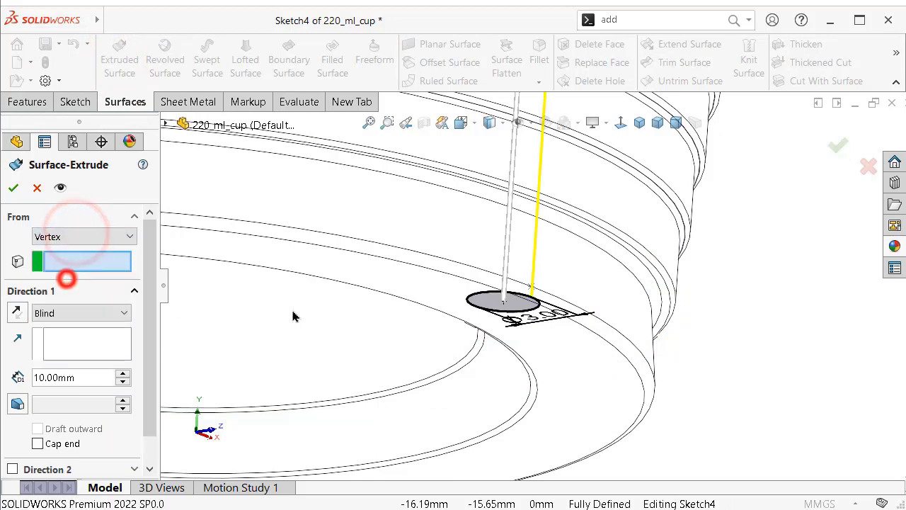
click(531, 288)
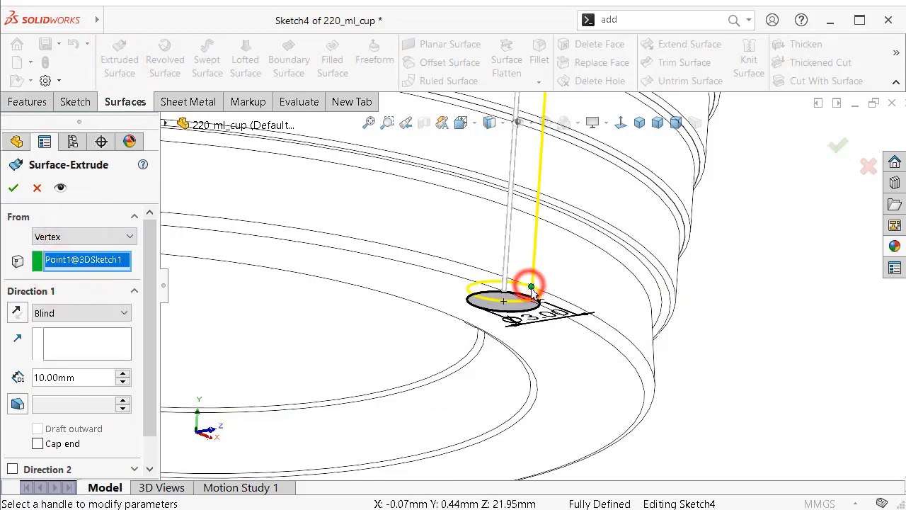
click(69, 314)
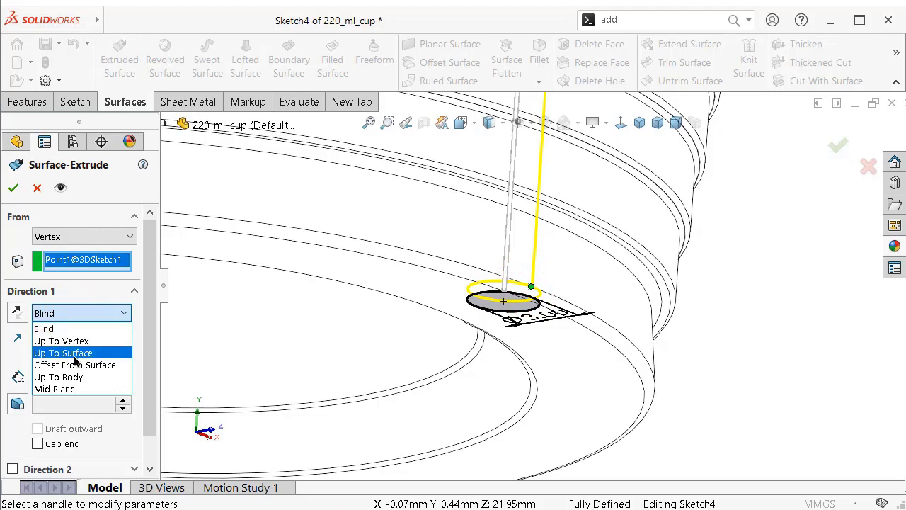
text(4)
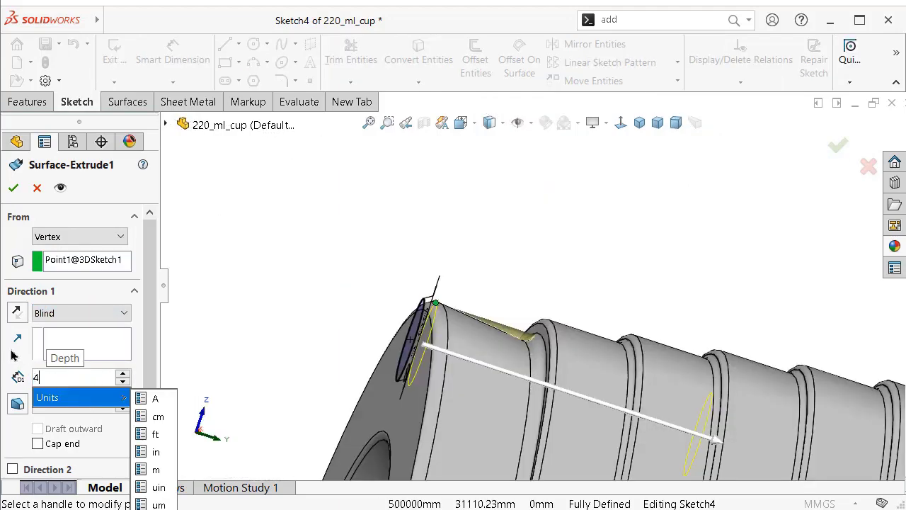
key(Return)
Finish Surface-Extrude1, show its hidden body, and orbit to inspect the tapered gusset.
click(14, 193)
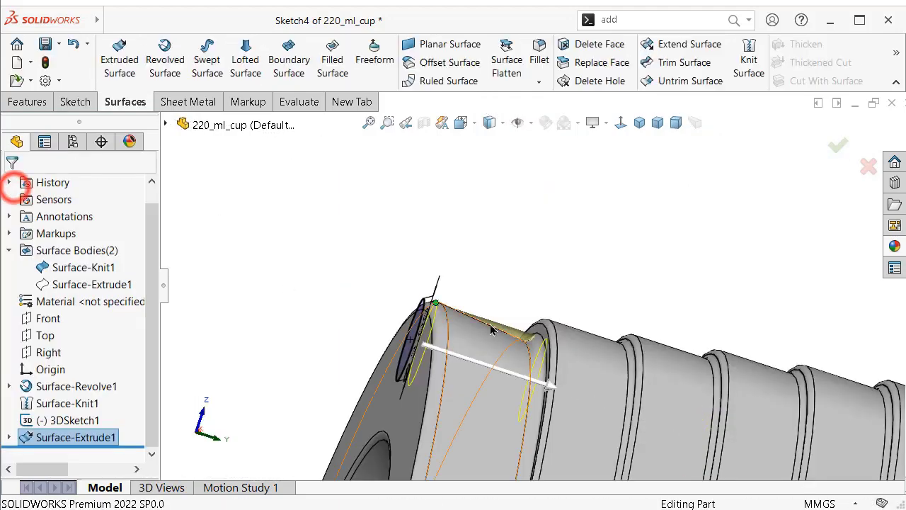
scroll(559, 361, down, 3)
scroll(550, 415, down, 3)
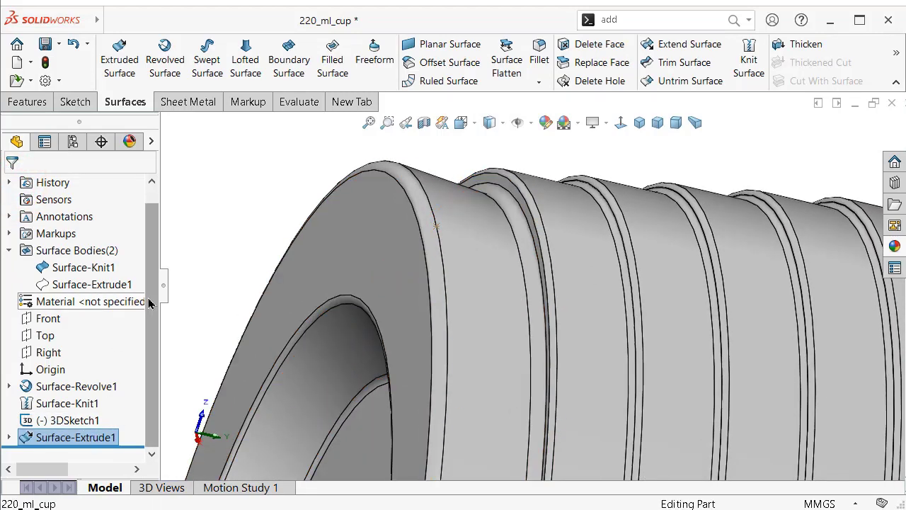
click(60, 285)
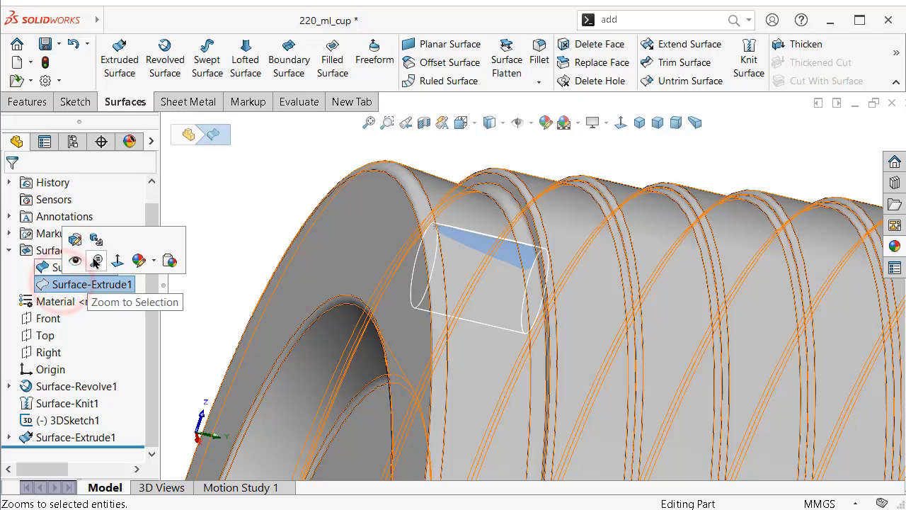
click(75, 261)
click(280, 194)
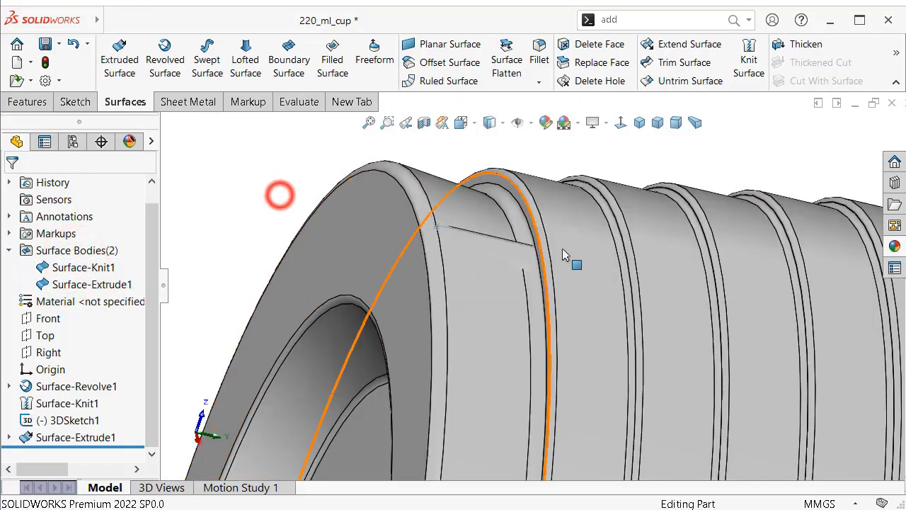
scroll(564, 255, down, 5)
mouse_move(565, 255)
middle_down()
mouse_move(551, 268)
mouse_move(538, 436)
mouse_move(449, 288)
mouse_move(449, 196)
mouse_move(569, 324)
mouse_move(554, 336)
mouse_move(475, 297)
mouse_move(474, 323)
middle_up()
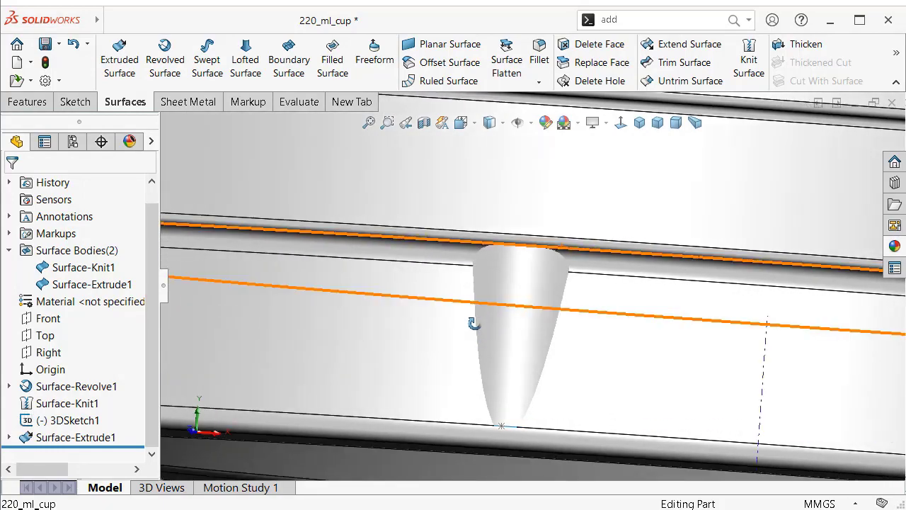
scroll(474, 323, up, 5)
scroll(487, 250, up, 3)
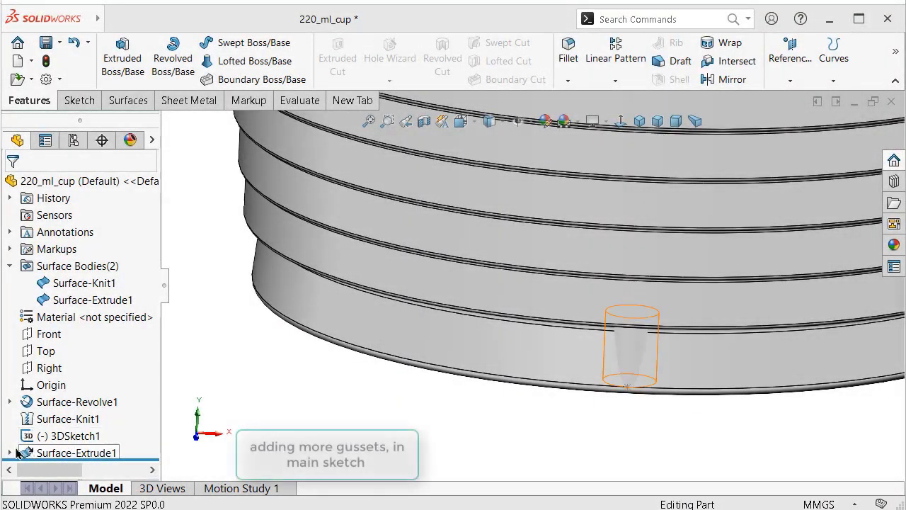
Edit Sketch4 under Surface-Extrude1, view it normal, and start a Circular Sketch Pattern of the circle.
click(63, 457)
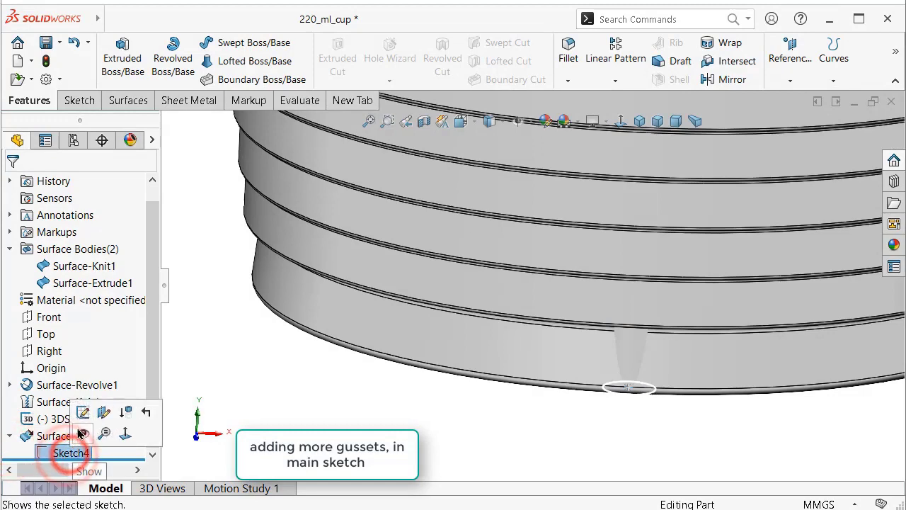
click(49, 451)
click(59, 408)
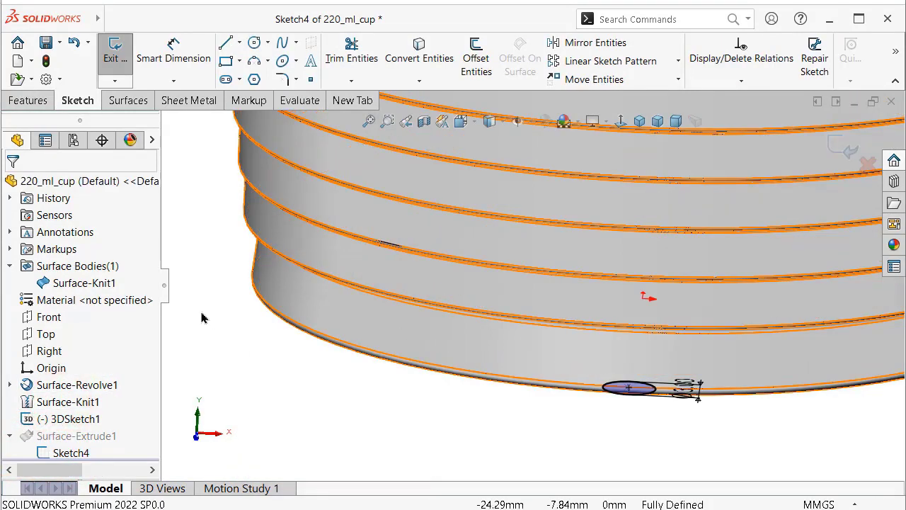
click(620, 121)
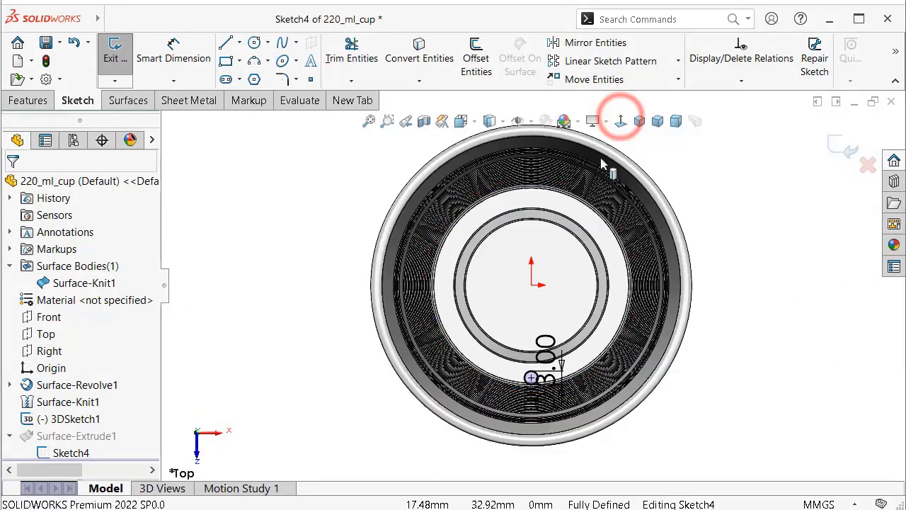
scroll(545, 338, up, 1)
scroll(566, 364, up, 1)
scroll(560, 364, up, 1)
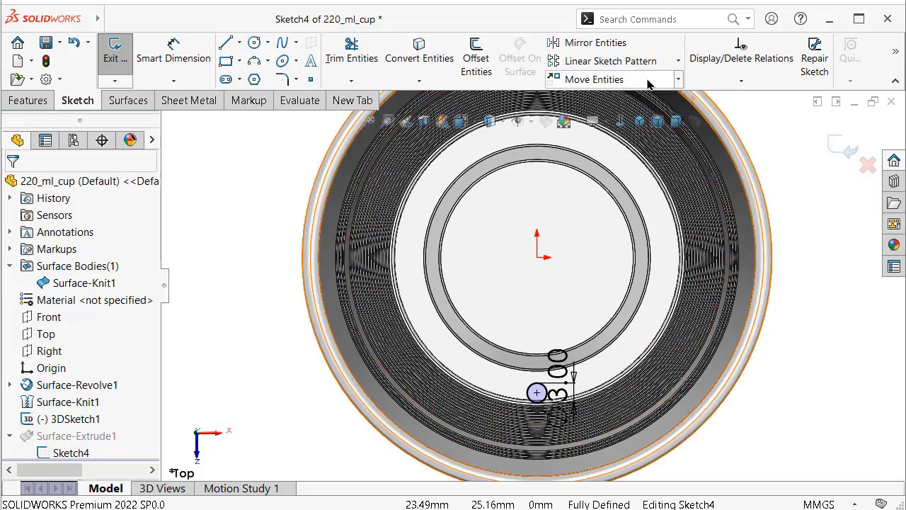
click(678, 62)
click(655, 96)
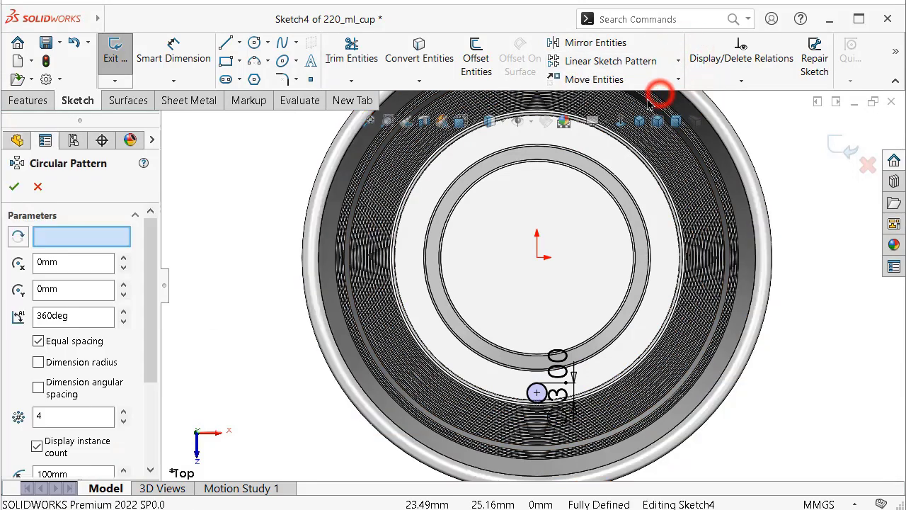
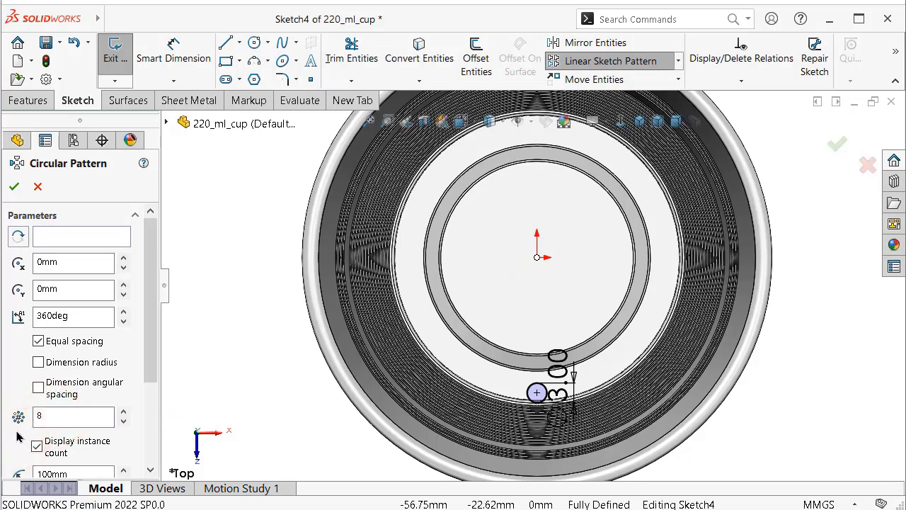
Circular-pattern the 3 mm sketch circle into 8 equally spaced instances over 360°.
click(155, 358)
click(81, 423)
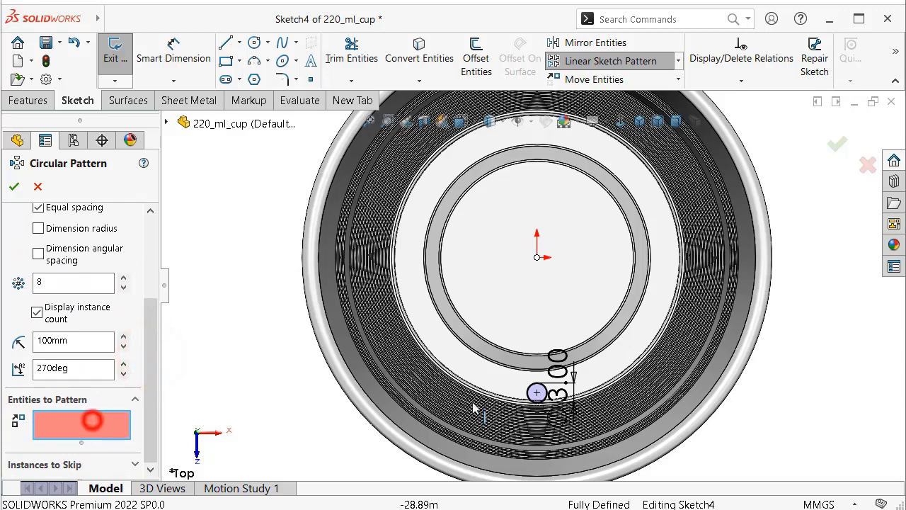
scroll(565, 391, down, 3)
click(517, 352)
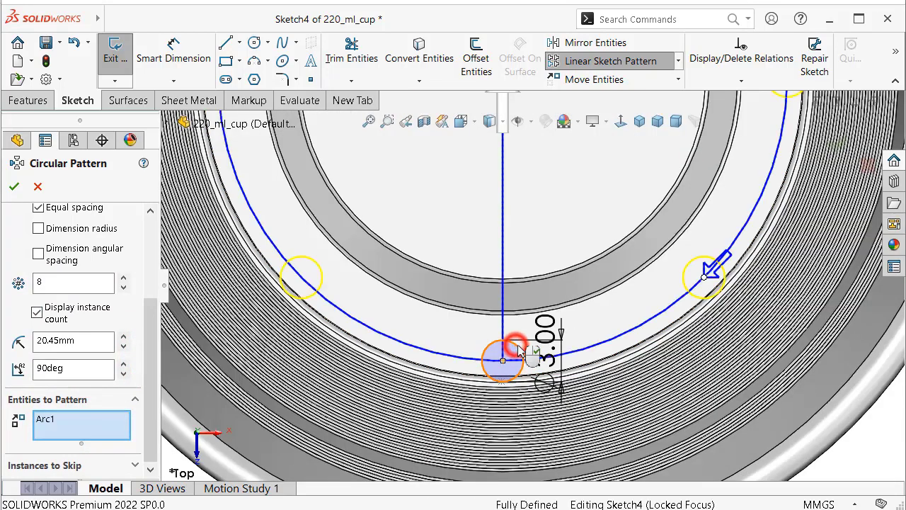
scroll(641, 226, up, 3)
scroll(642, 225, up, 3)
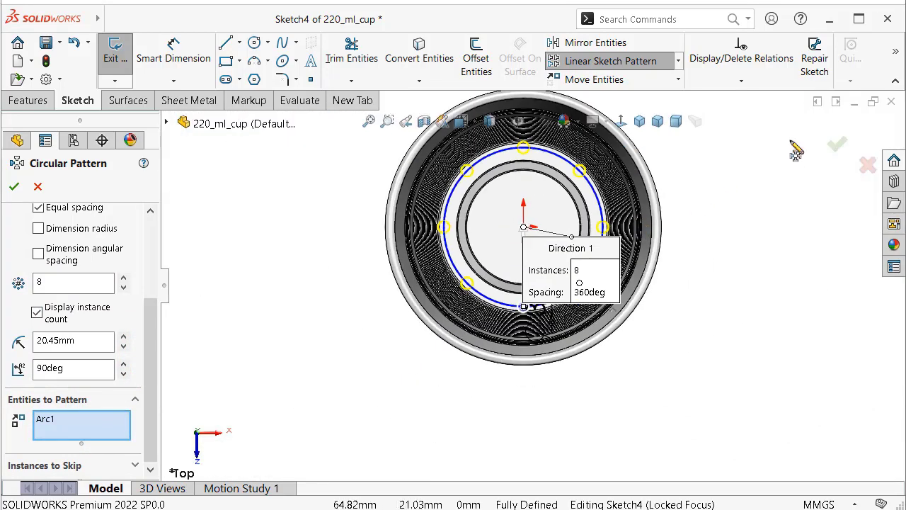
click(836, 147)
Return to the face-on view and start Fully Define Sketch, calculating the missing dimensions.
middle_drag(830, 149, 567, 282)
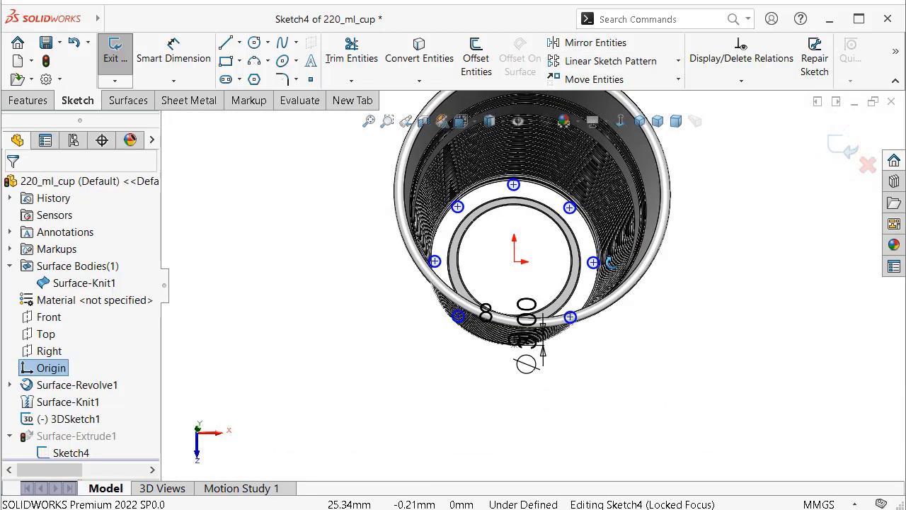
key(ctrl+8)
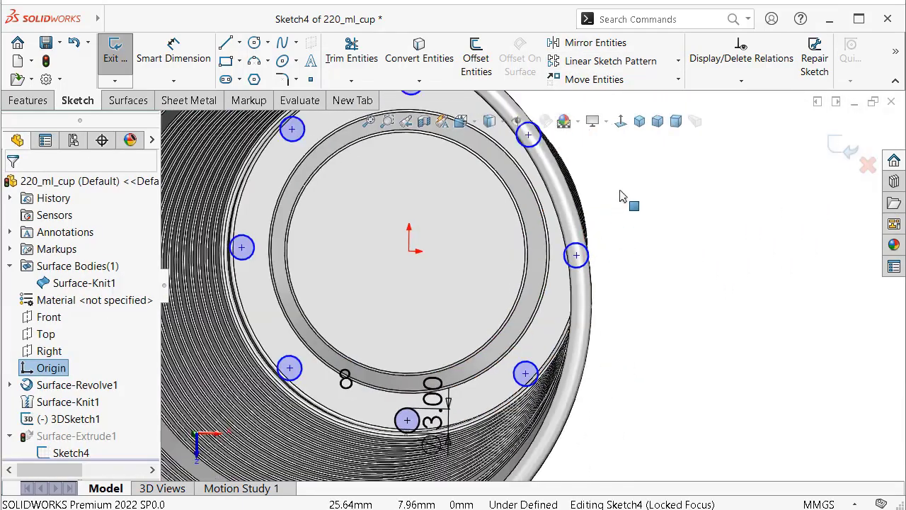
click(741, 80)
click(732, 131)
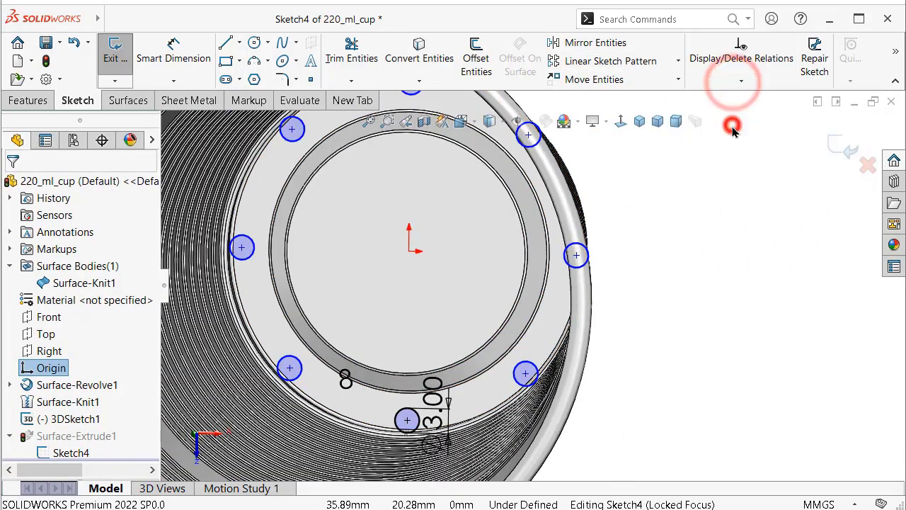
click(84, 359)
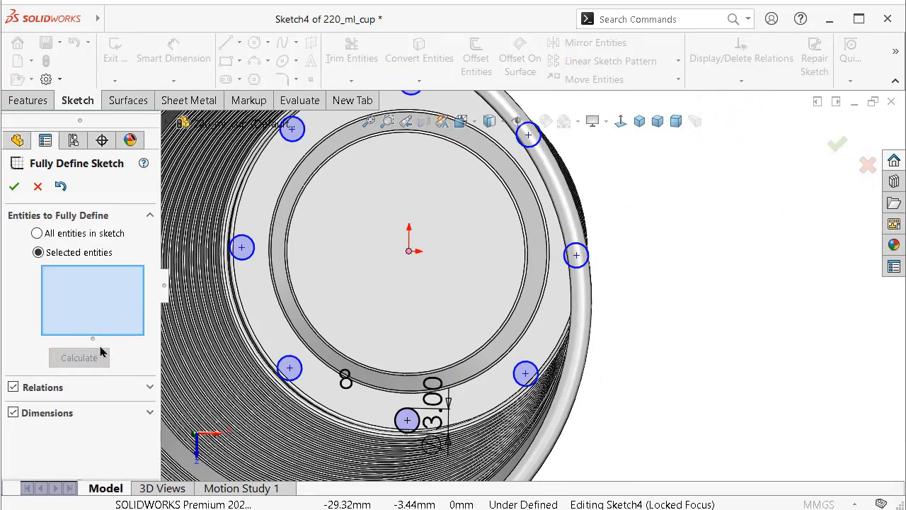
Fully define the patterned circle sketch from Arc3 with calculated relations and dimensions.
scroll(239, 366, down, 3)
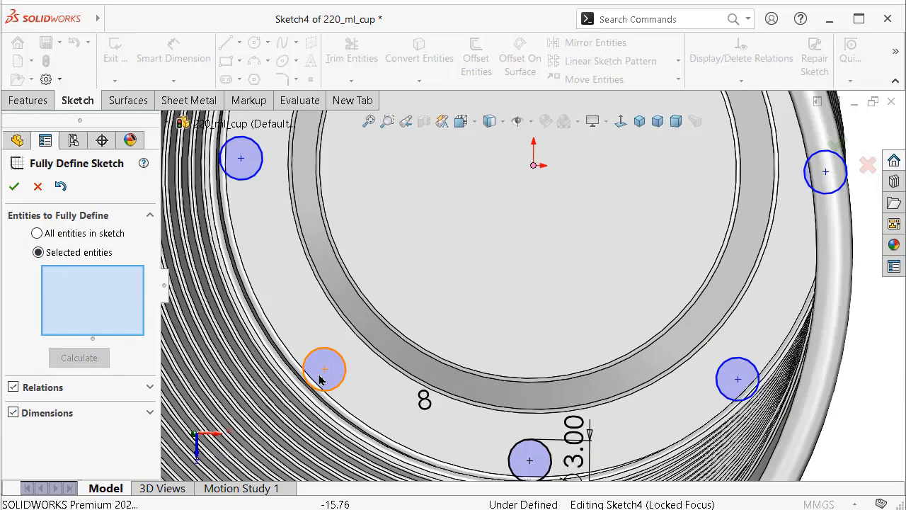
click(339, 387)
click(94, 358)
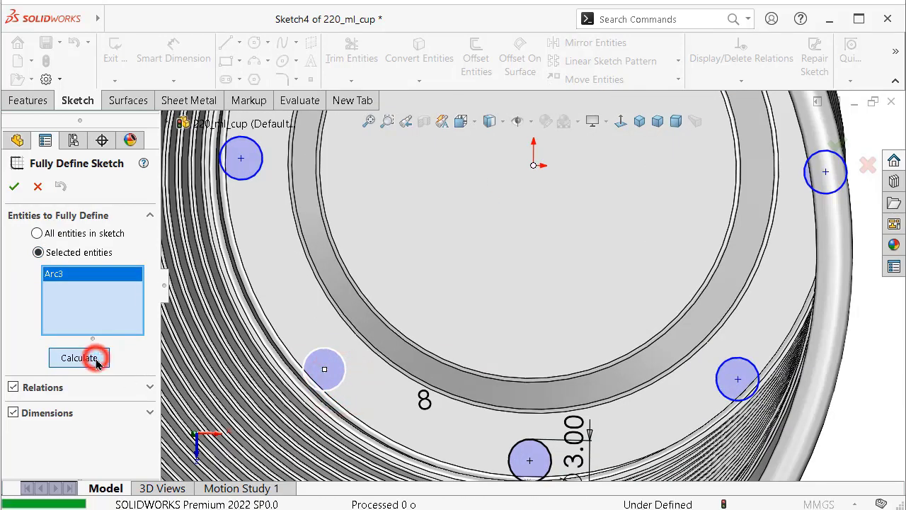
click(13, 186)
Exit the sketch so Surface-Extrude1 rebuilds as eight cylinders, then orbit around the ribs.
scroll(461, 238, up, 3)
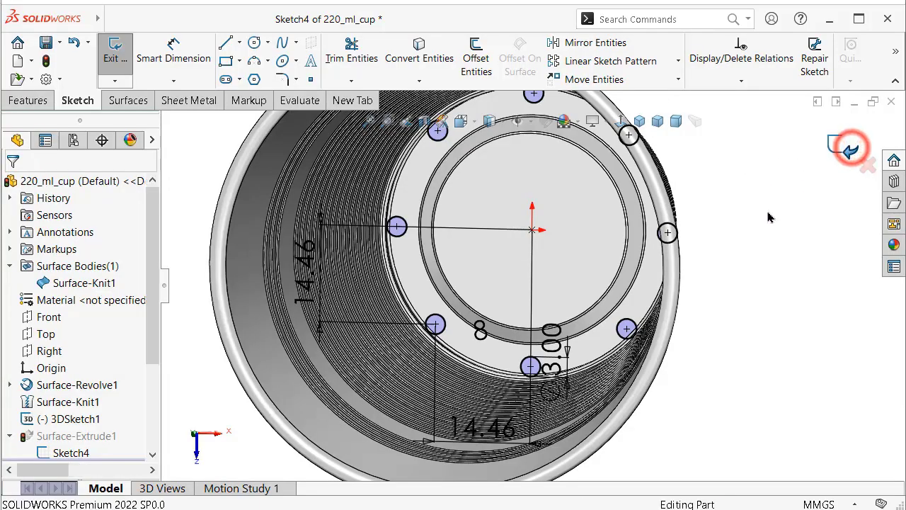
click(850, 148)
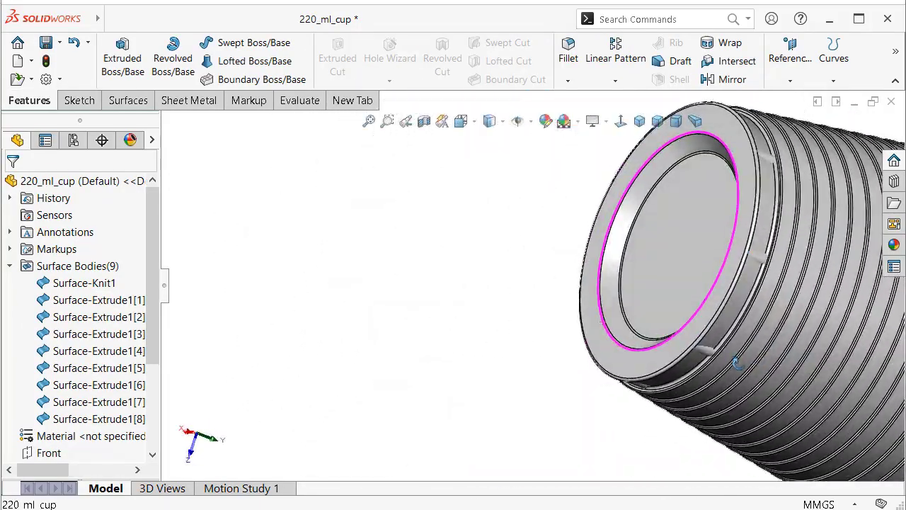
mouse_move(734, 362)
middle_down()
mouse_move(640, 299)
mouse_move(608, 164)
mouse_move(632, 160)
mouse_move(515, 187)
middle_up()
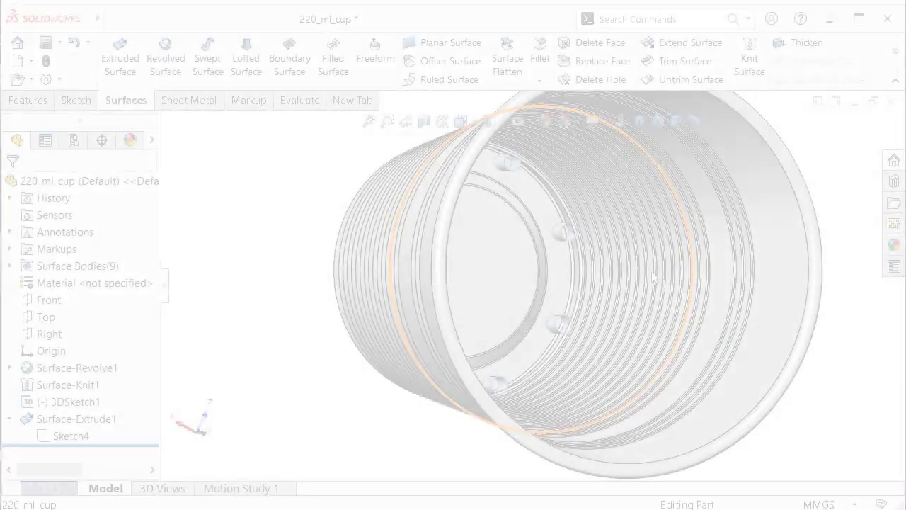
scroll(577, 277, down, 5)
scroll(577, 276, down, 3)
mouse_move(577, 276)
middle_down()
mouse_move(515, 215)
mouse_move(555, 120)
middle_up()
Mutually trim the ribbed cup surface against a cylinder, removing the overlapping piece.
click(666, 61)
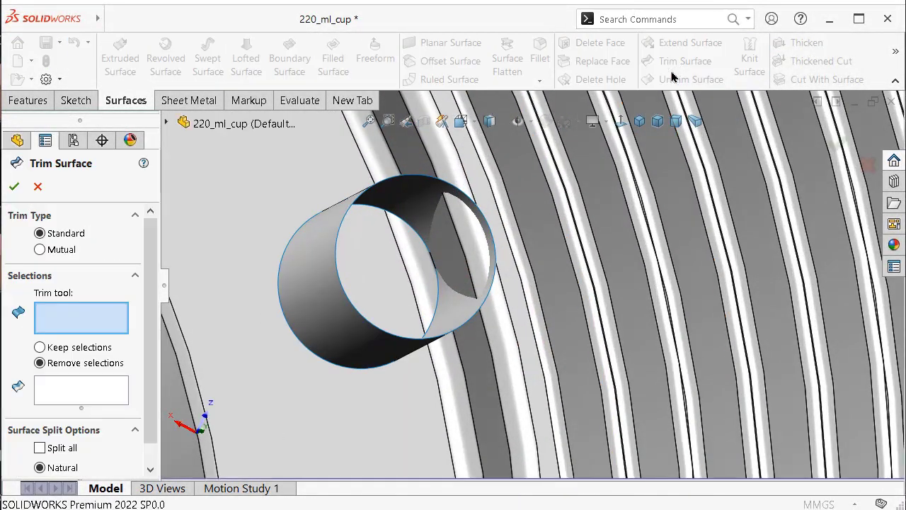
click(39, 249)
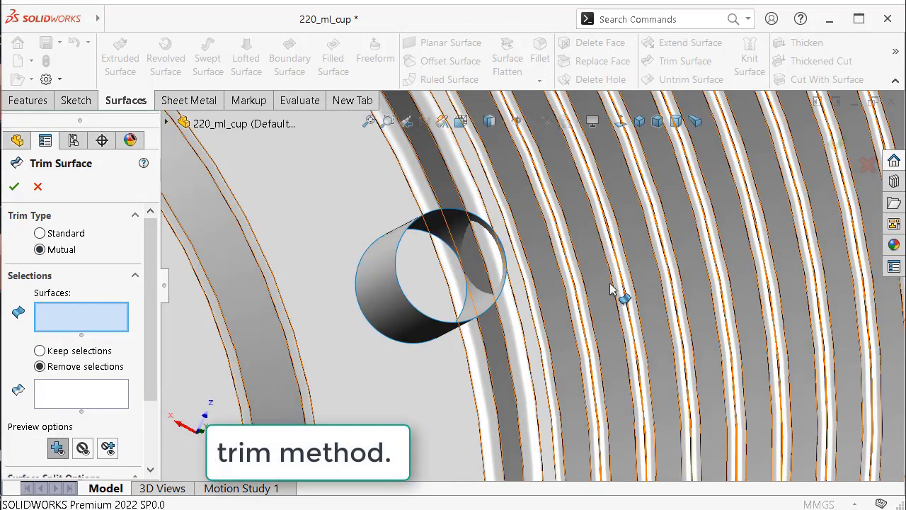
click(621, 297)
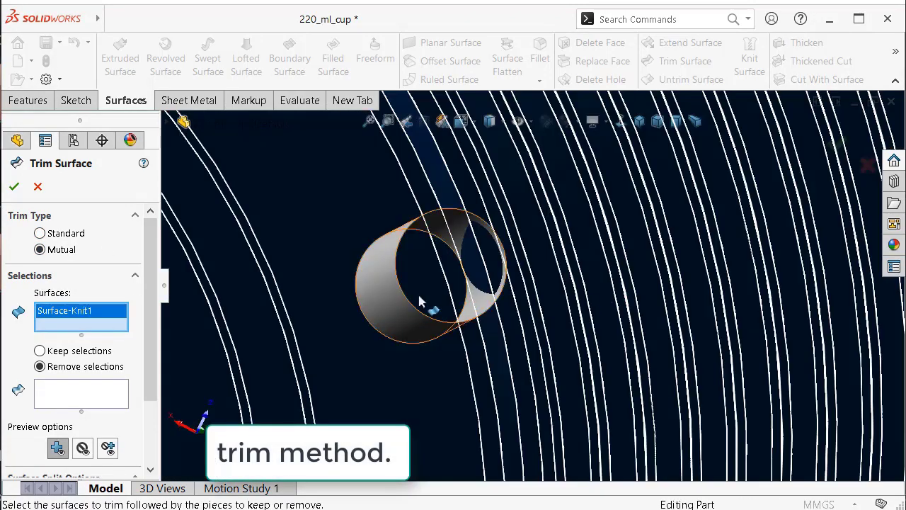
click(414, 306)
click(108, 412)
scroll(453, 276, down, 3)
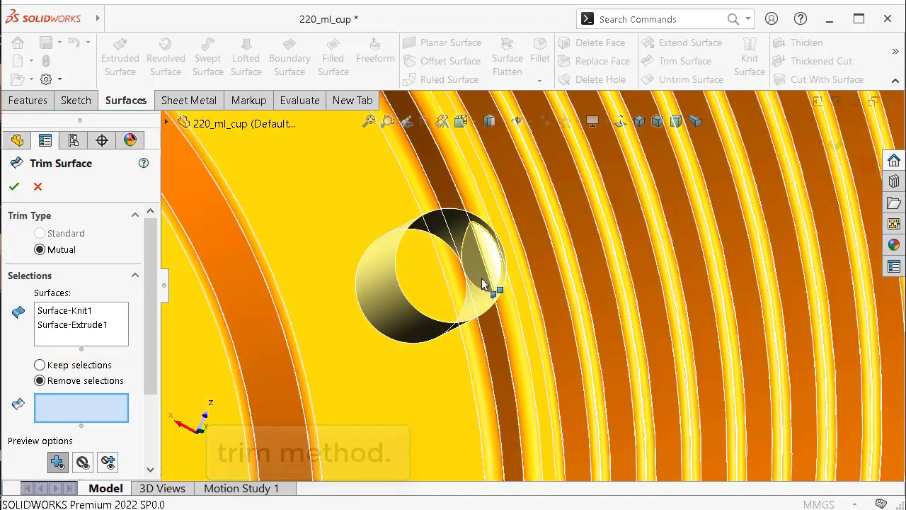
scroll(499, 268, down, 2)
click(501, 253)
scroll(512, 304, up, 3)
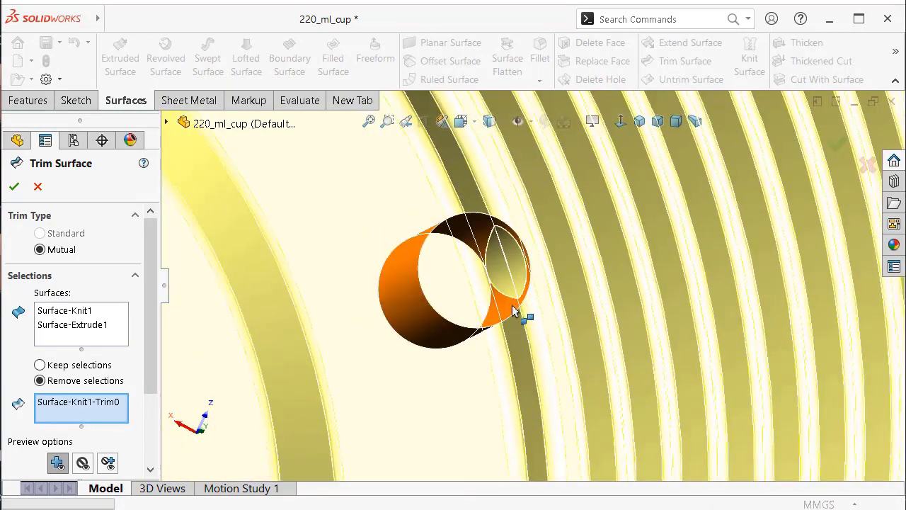
key(Return)
Inspect the trimmed cylinder and reopen the Surface-Trim3 trim settings.
scroll(520, 219, down, 5)
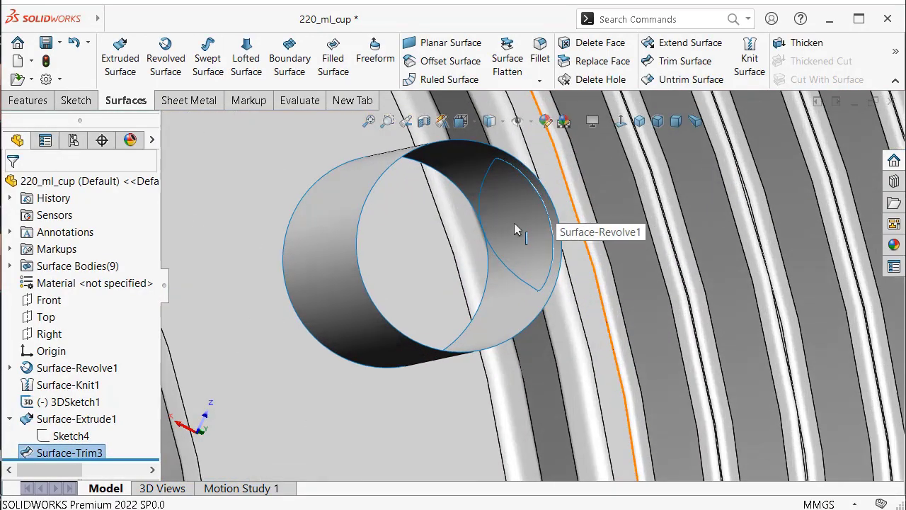
mouse_move(516, 229)
middle_down()
mouse_move(512, 284)
mouse_move(530, 239)
middle_up()
scroll(555, 231, down, 5)
scroll(556, 230, up, 2)
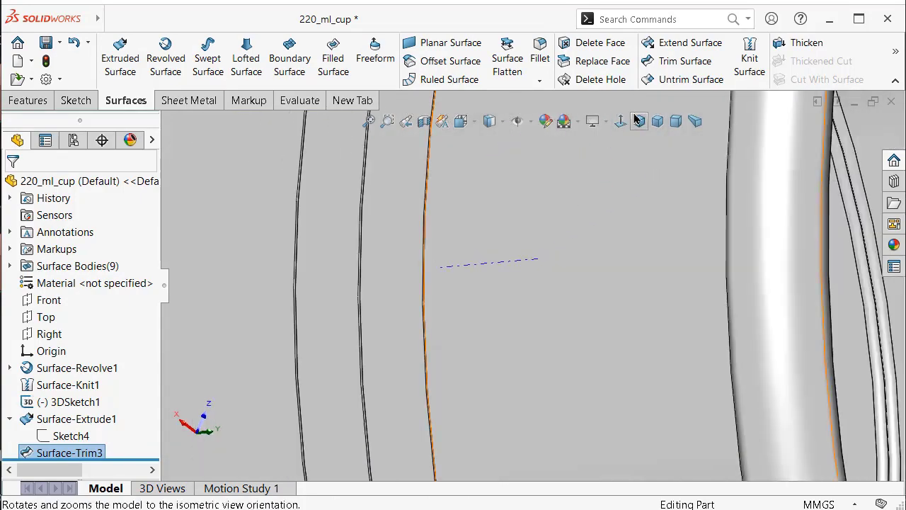
click(685, 62)
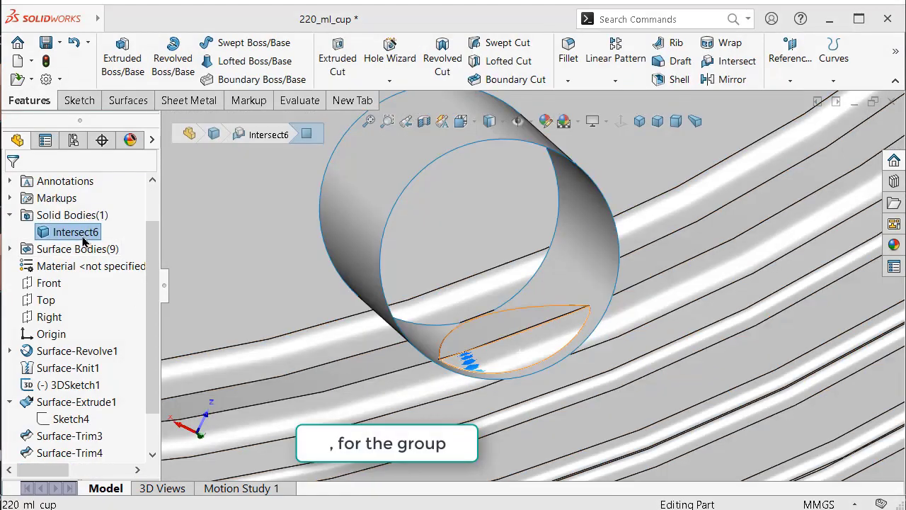
Delete the Intersect6 solid body with Delete/Keep Body and select Surface-Revolve1.
right_click(82, 236)
mouse_move(130, 278)
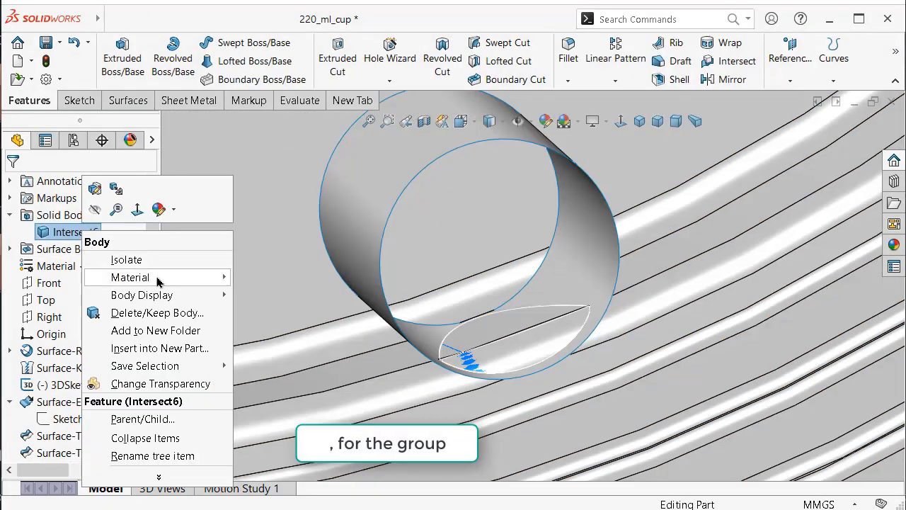
click(170, 320)
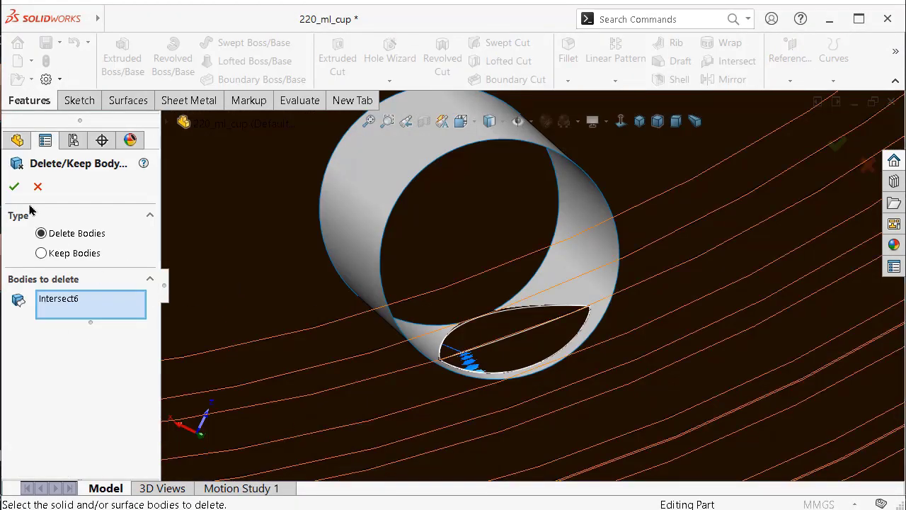
click(19, 192)
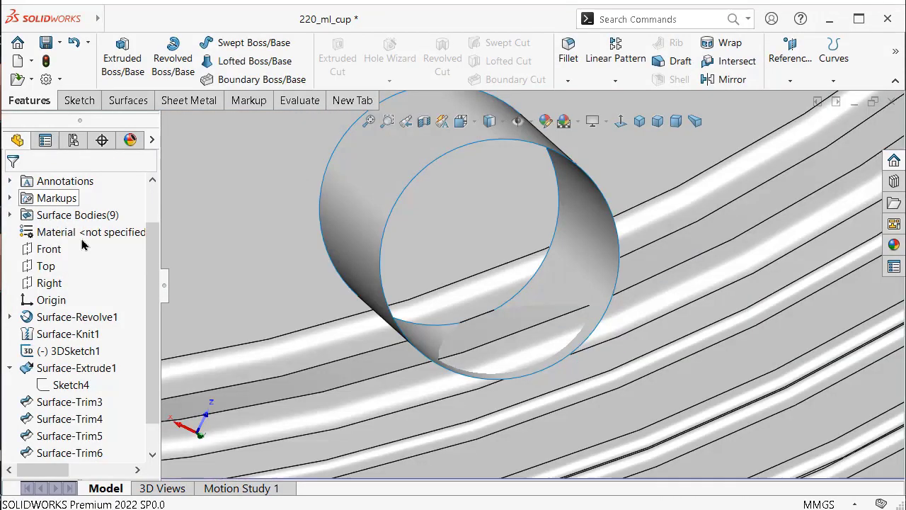
click(542, 360)
scroll(520, 334, up, 2)
scroll(515, 330, up, 3)
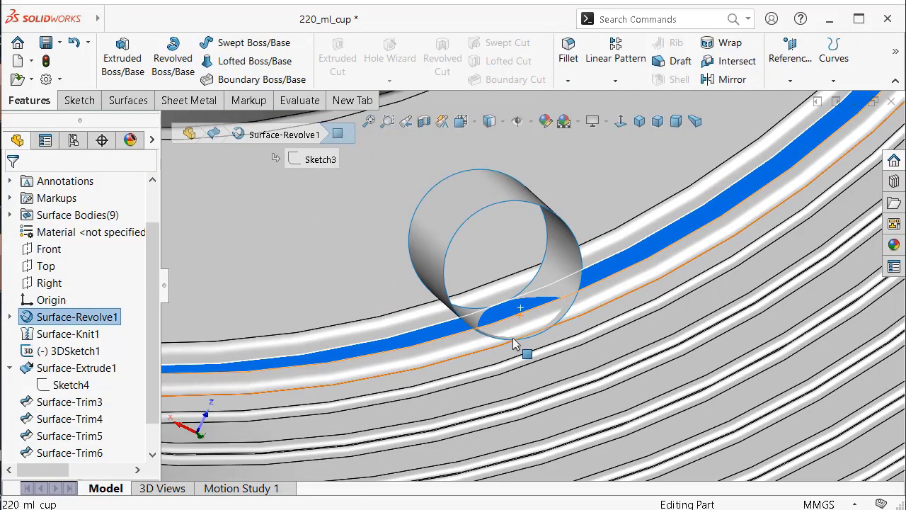
scroll(516, 338, up, 3)
scroll(503, 315, up, 3)
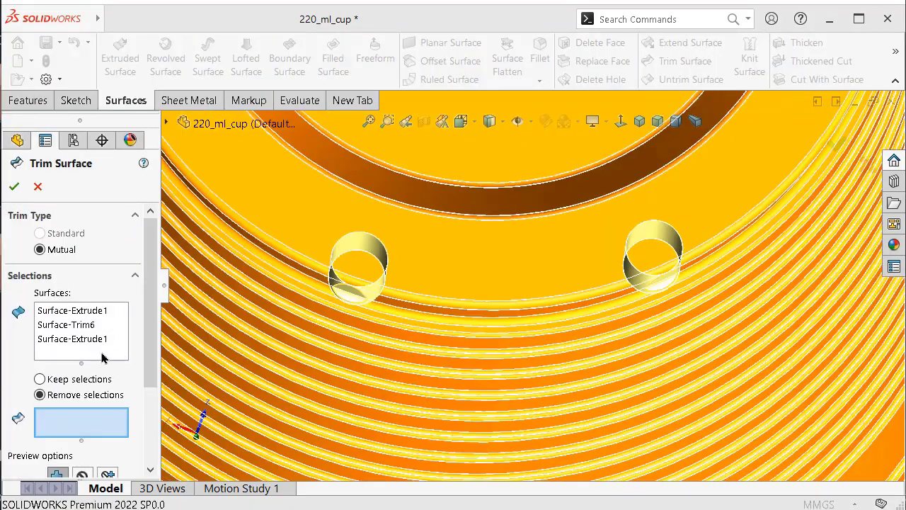
Add the remaining Surface-Extrude1 hole cylinders as mutual trim surfaces.
click(103, 352)
scroll(363, 322, down, 2)
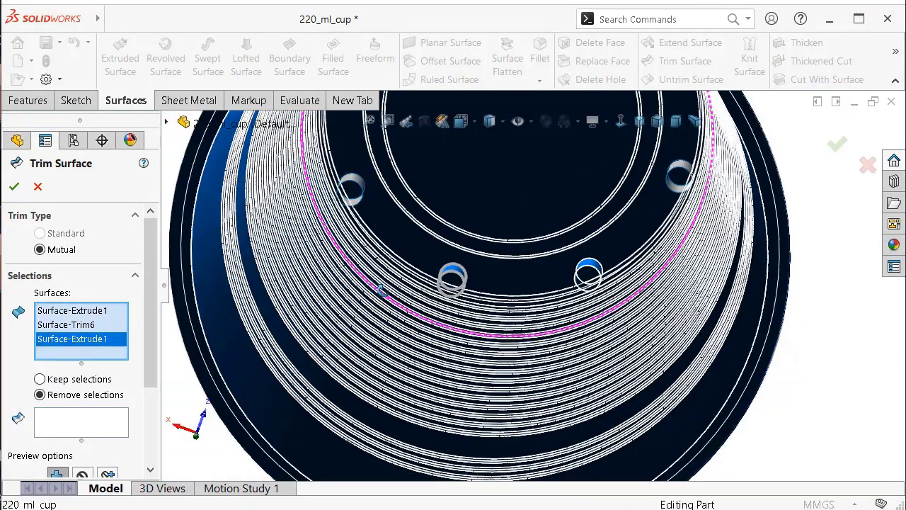
scroll(362, 322, down, 3)
click(438, 235)
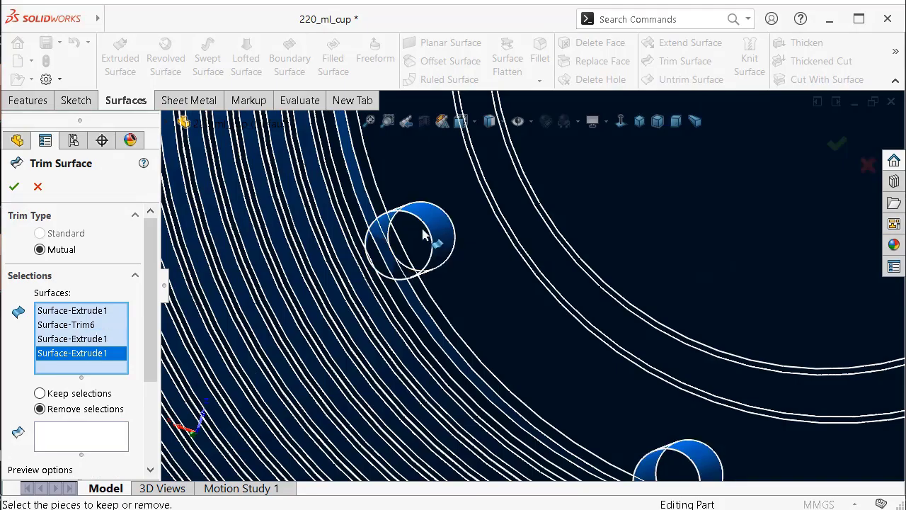
scroll(423, 234, up, 2)
scroll(481, 195, up, 2)
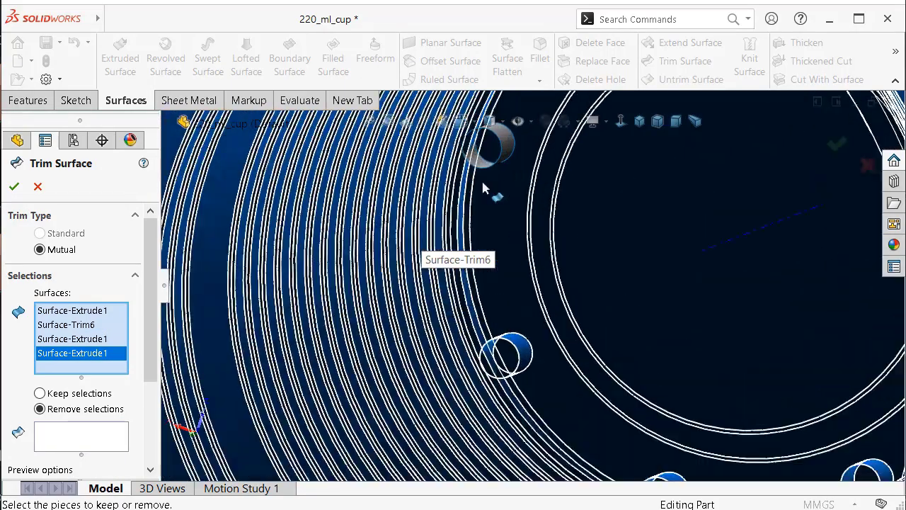
click(524, 164)
scroll(534, 154, up, 1)
scroll(560, 170, down, 2)
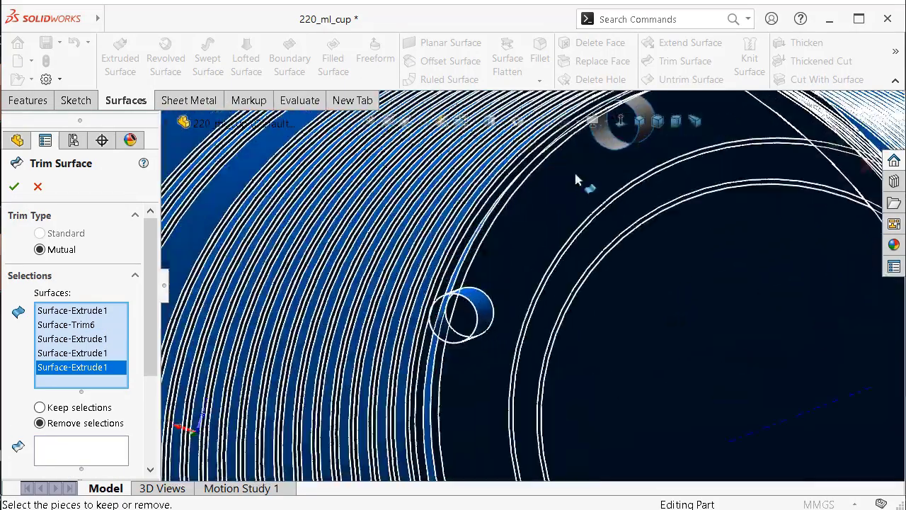
scroll(581, 170, down, 2)
scroll(483, 301, down, 2)
scroll(453, 325, down, 1)
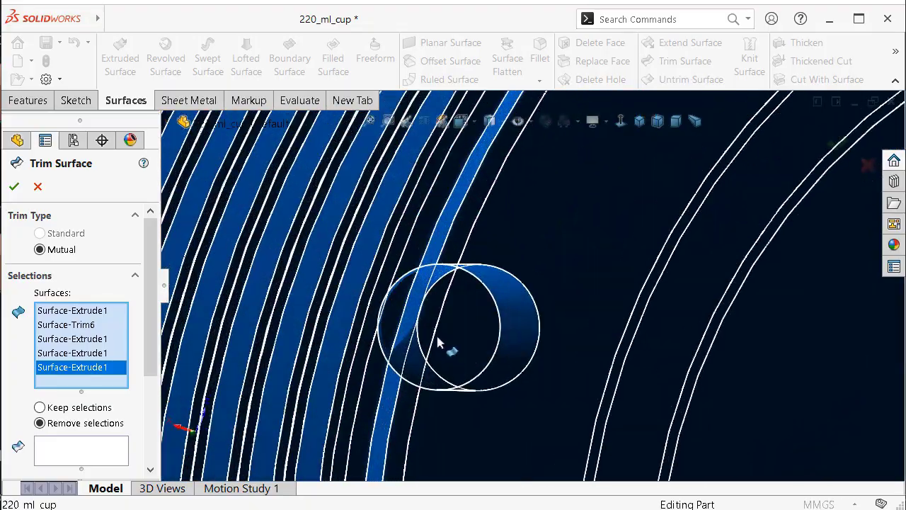
scroll(430, 333, up, 3)
middle_drag(637, 178, 607, 190)
scroll(587, 212, down, 2)
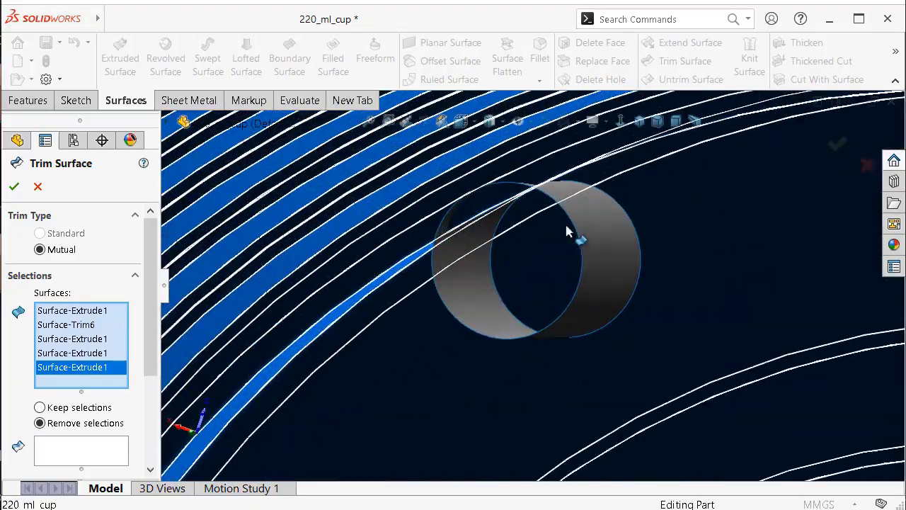
scroll(570, 233, down, 1)
scroll(570, 213, down, 1)
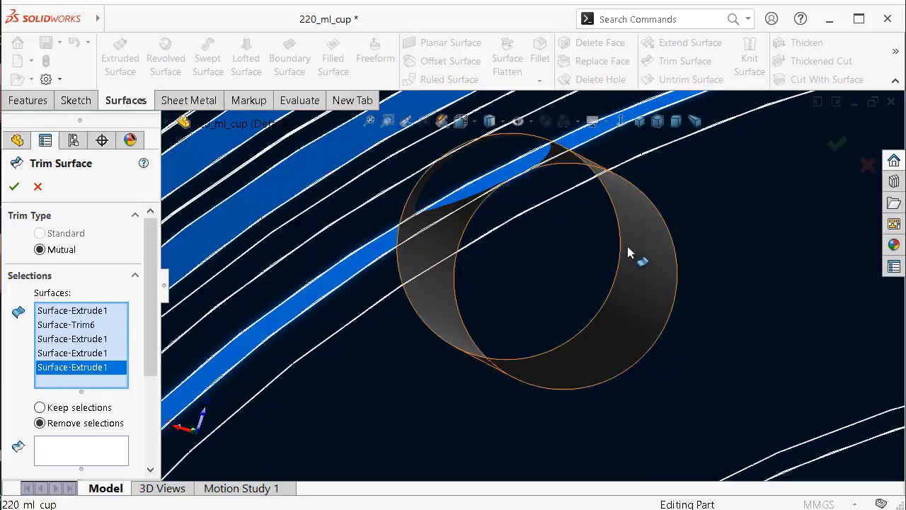
click(630, 283)
scroll(655, 322, up, 2)
scroll(706, 324, up, 2)
scroll(732, 315, up, 2)
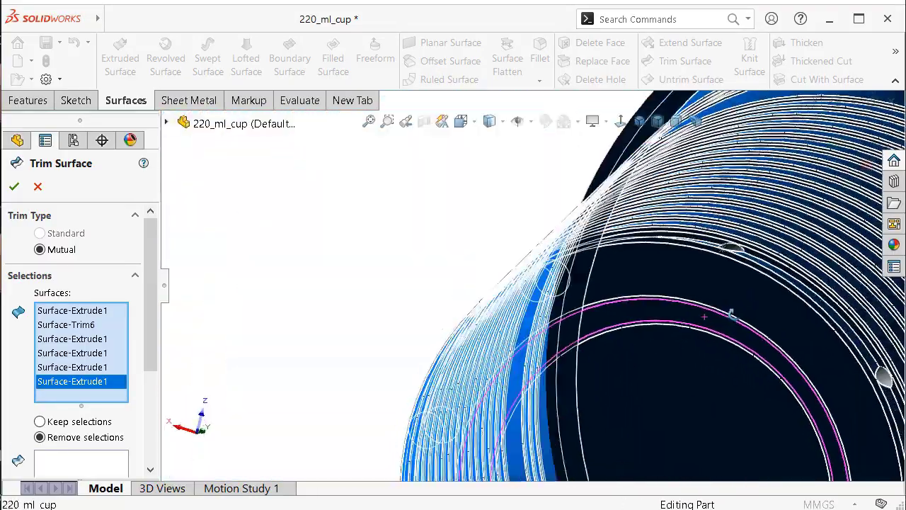
scroll(731, 315, up, 2)
scroll(698, 369, up, 1)
scroll(631, 413, up, 2)
scroll(568, 438, up, 2)
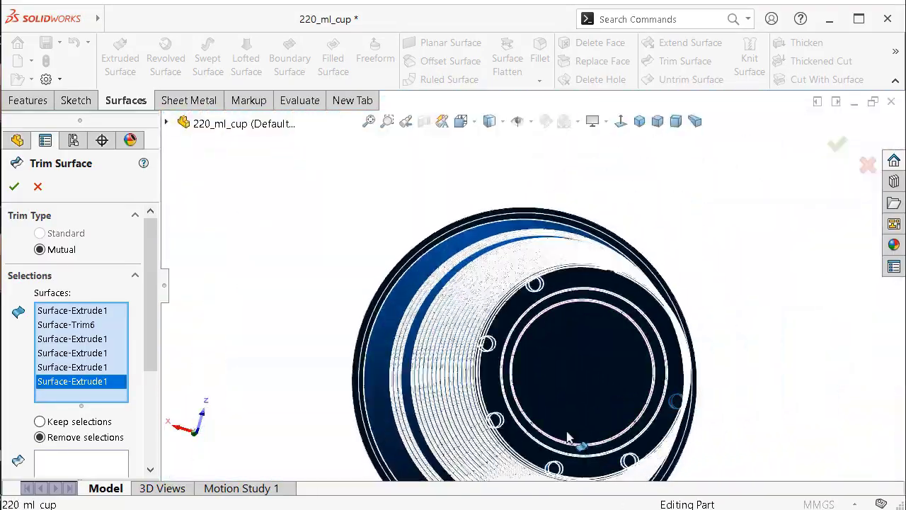
scroll(568, 437, down, 2)
scroll(639, 385, down, 2)
scroll(639, 300, down, 1)
scroll(693, 216, down, 1)
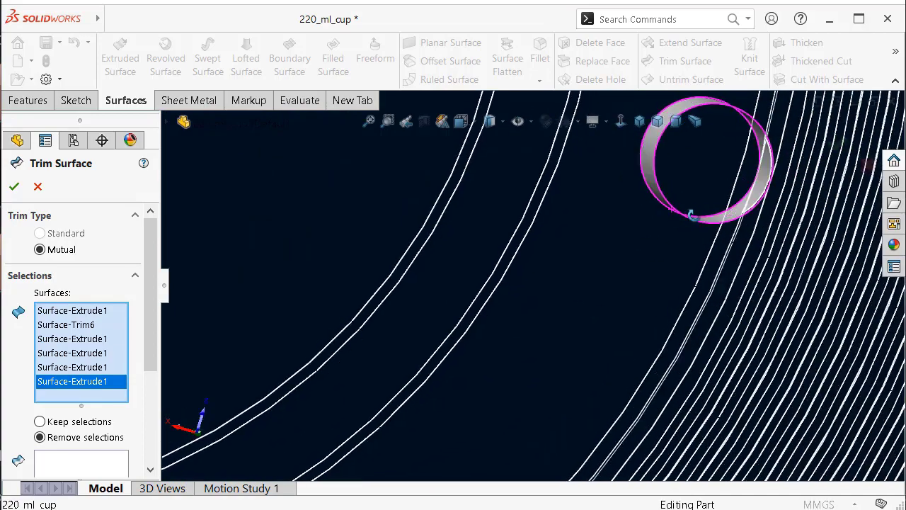
mouse_move(692, 216)
middle_down()
mouse_move(716, 239)
mouse_move(666, 188)
mouse_move(674, 198)
middle_up()
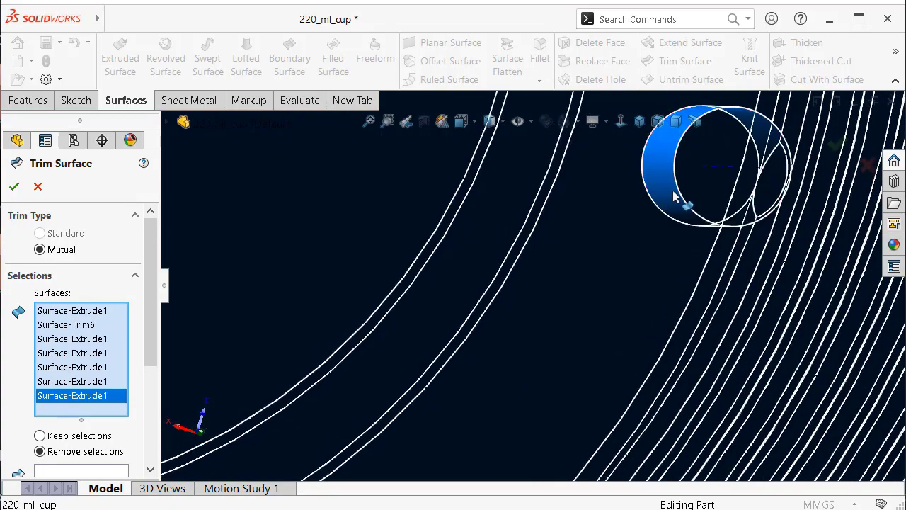
scroll(580, 276, up, 1)
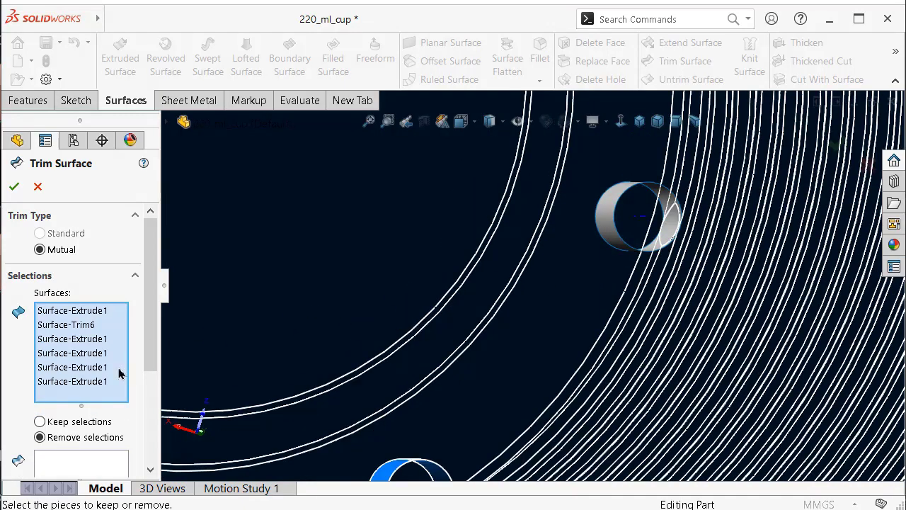
Mark the unwanted pieces inside each hole under Remove selections.
click(83, 464)
scroll(482, 402, down, 3)
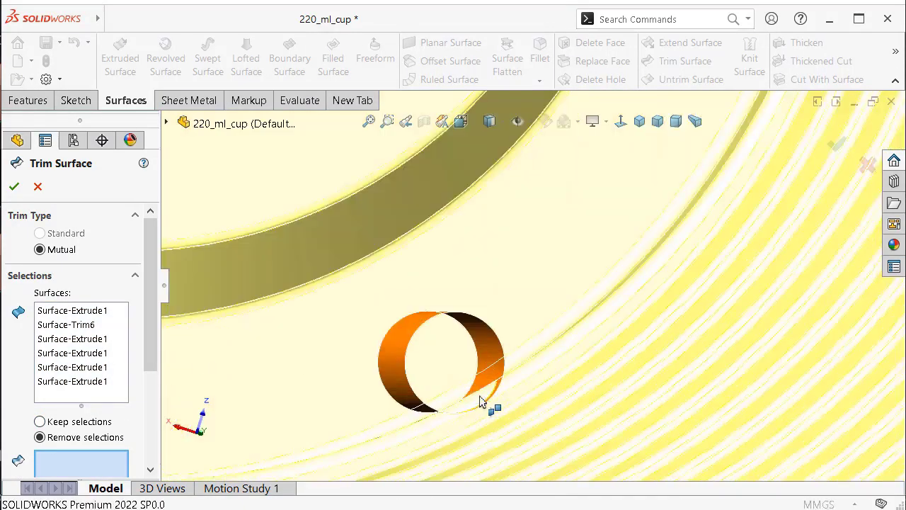
scroll(480, 401, down, 2)
click(479, 395)
scroll(370, 419, up, 3)
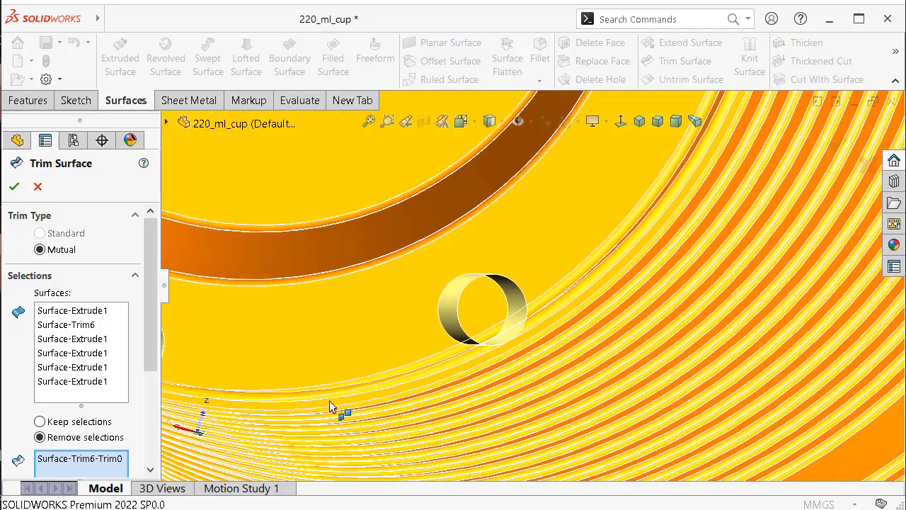
middle_drag(353, 363, 272, 397)
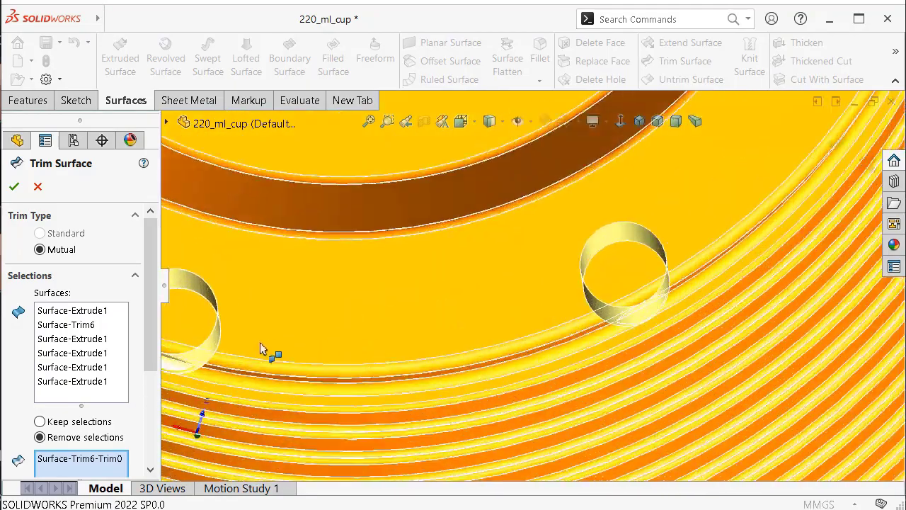
scroll(398, 347, up, 2)
scroll(526, 281, down, 4)
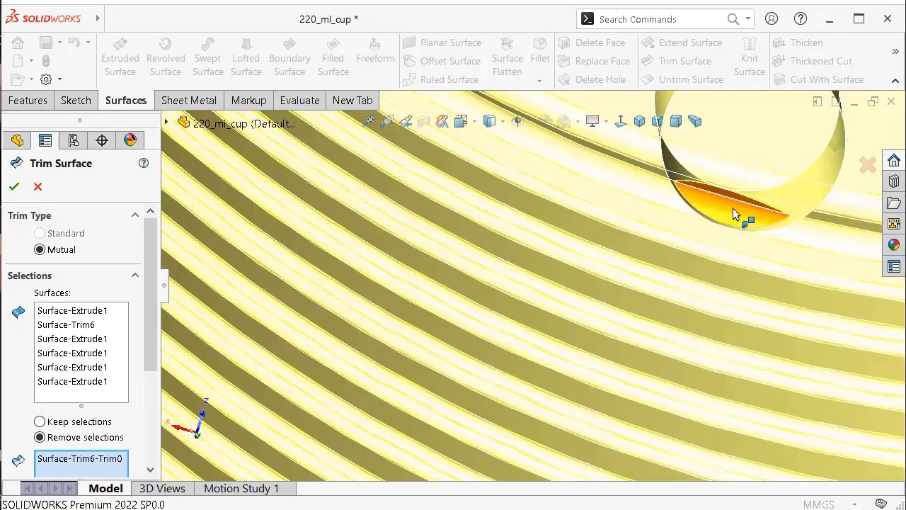
click(733, 208)
scroll(506, 155, up, 3)
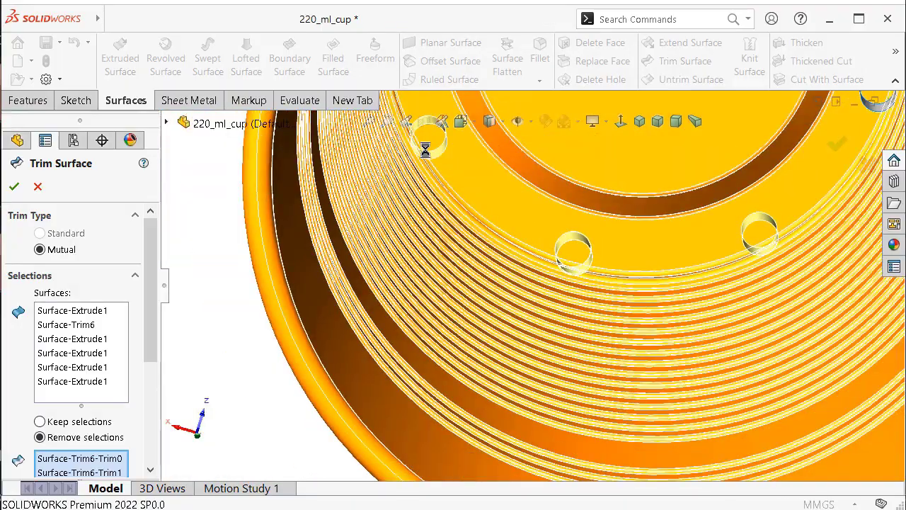
scroll(446, 185, down, 2)
scroll(453, 202, down, 2)
scroll(425, 230, down, 2)
click(419, 230)
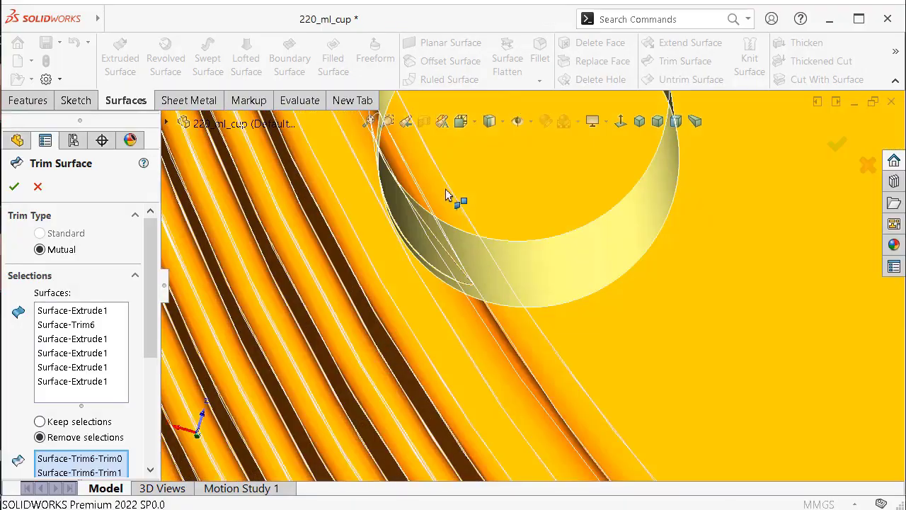
scroll(443, 181, up, 1)
scroll(460, 170, up, 2)
scroll(521, 158, up, 2)
scroll(524, 154, down, 1)
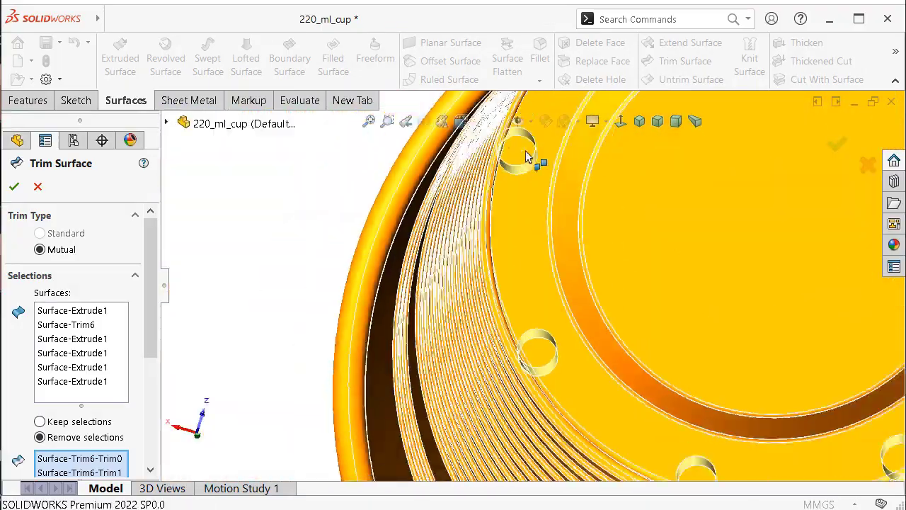
scroll(513, 213, down, 2)
scroll(496, 234, down, 2)
scroll(479, 280, down, 2)
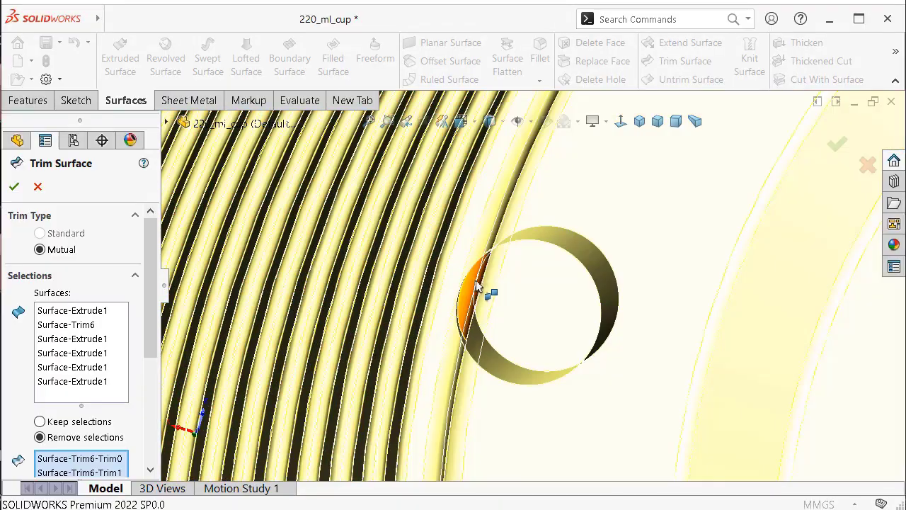
scroll(577, 208, up, 2)
scroll(595, 192, up, 2)
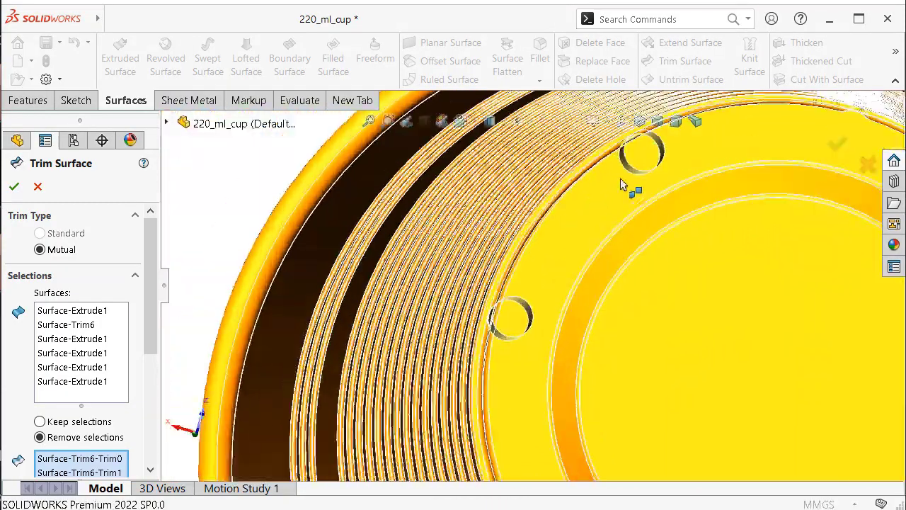
scroll(629, 170, down, 1)
scroll(625, 162, down, 1)
scroll(587, 219, down, 1)
scroll(543, 240, down, 1)
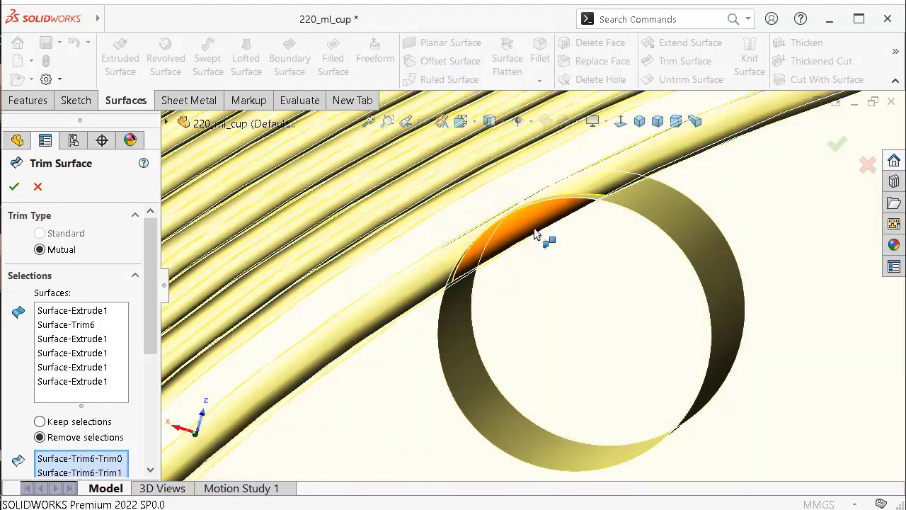
scroll(543, 237, down, 1)
scroll(715, 226, up, 2)
scroll(713, 255, up, 1)
scroll(715, 315, up, 1)
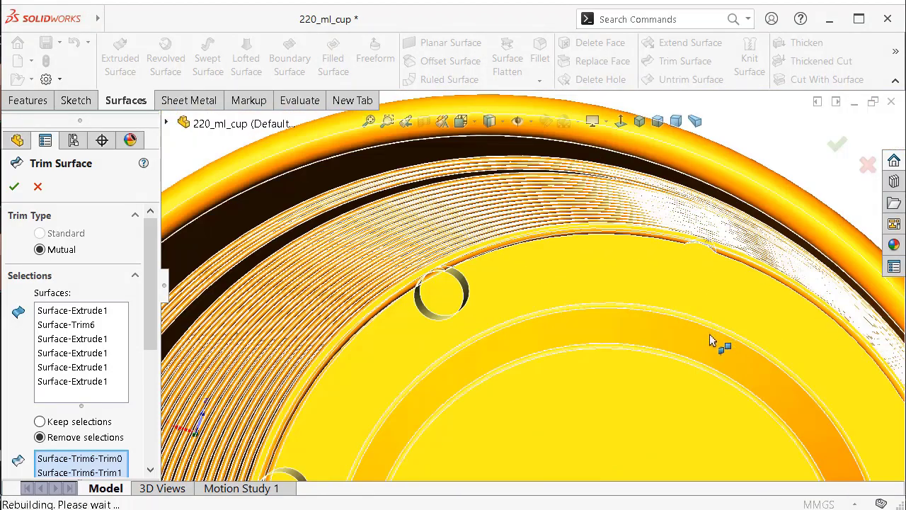
scroll(673, 383, up, 1)
scroll(636, 422, down, 2)
scroll(643, 419, down, 2)
scroll(674, 392, down, 1)
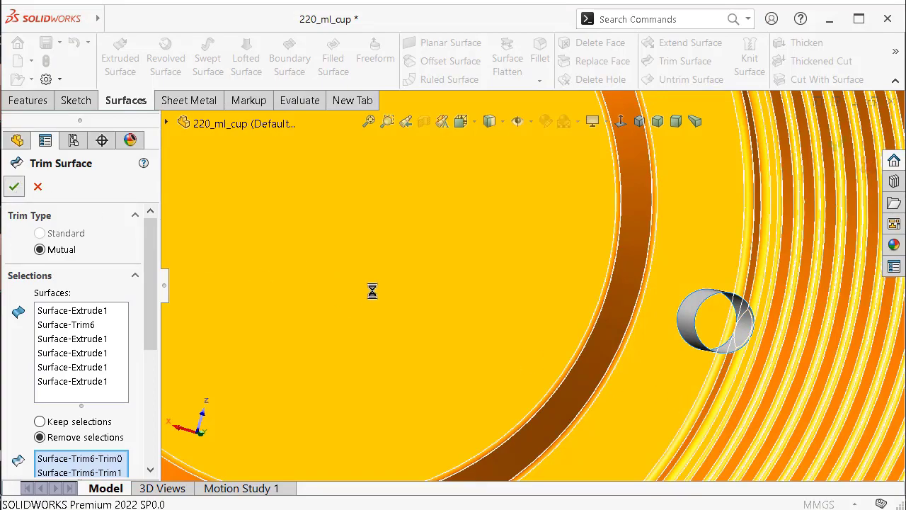
scroll(641, 312, up, 2)
scroll(641, 312, up, 1)
Start a standard surface trim using the trimmed cup surface Surface-Trim7 as the tool.
scroll(640, 311, up, 1)
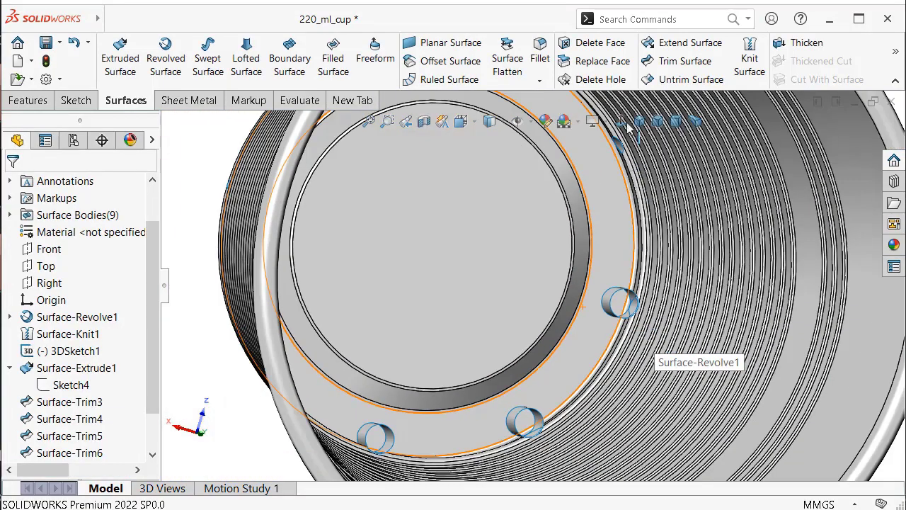
click(685, 62)
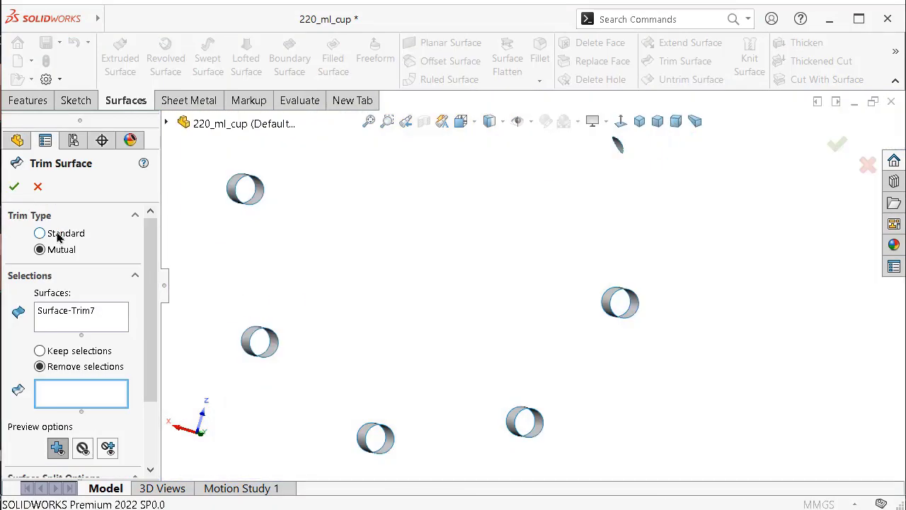
click(90, 320)
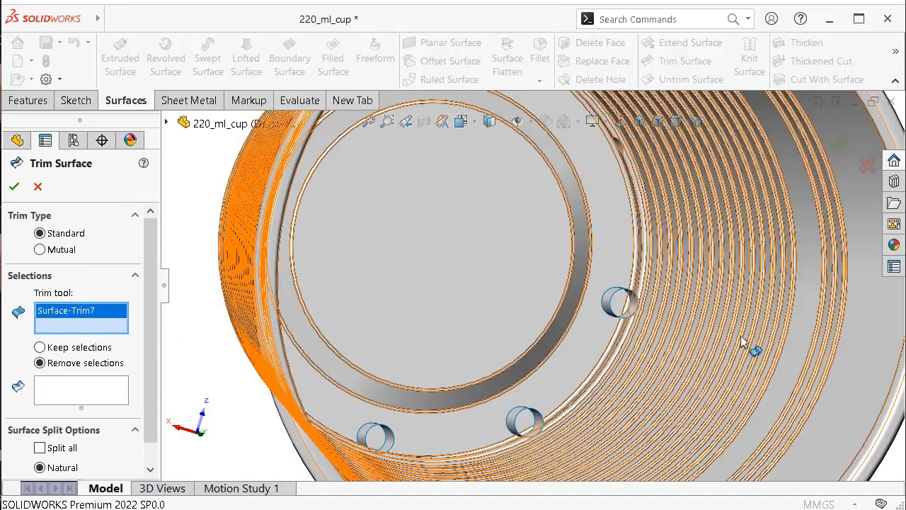
click(753, 348)
Remove the small hole cylinder pieces and view the whole cup from above.
scroll(655, 315, down, 3)
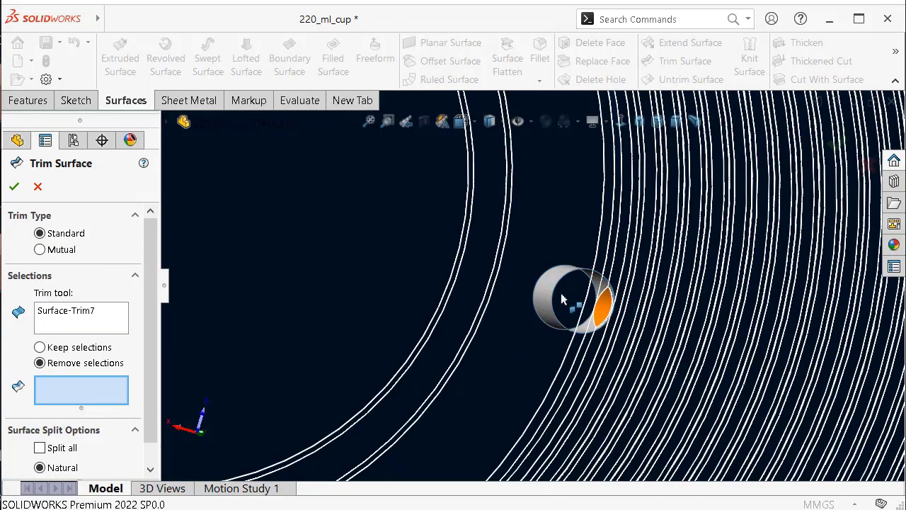
click(552, 297)
scroll(531, 366, up, 3)
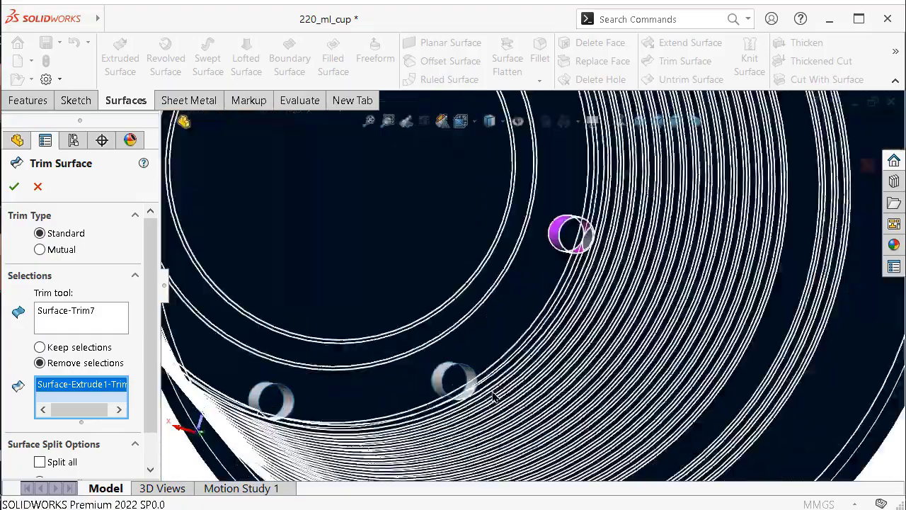
scroll(400, 349, down, 3)
mouse_move(379, 362)
middle_down()
mouse_move(234, 384)
mouse_move(398, 315)
middle_up()
mouse_move(443, 289)
middle_down()
mouse_move(465, 293)
mouse_move(417, 214)
mouse_move(455, 270)
middle_up()
scroll(462, 244, up, 3)
scroll(502, 198, down, 3)
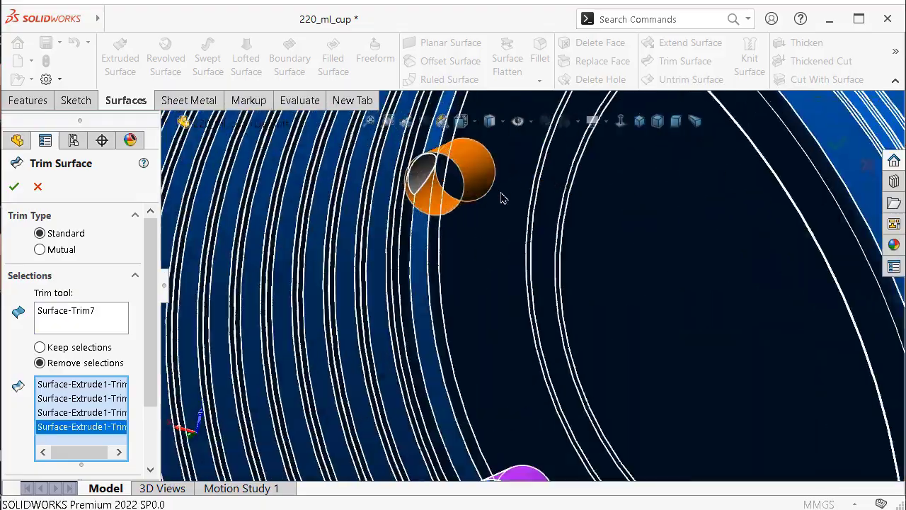
scroll(497, 181, up, 2)
scroll(536, 152, up, 2)
scroll(548, 196, up, 2)
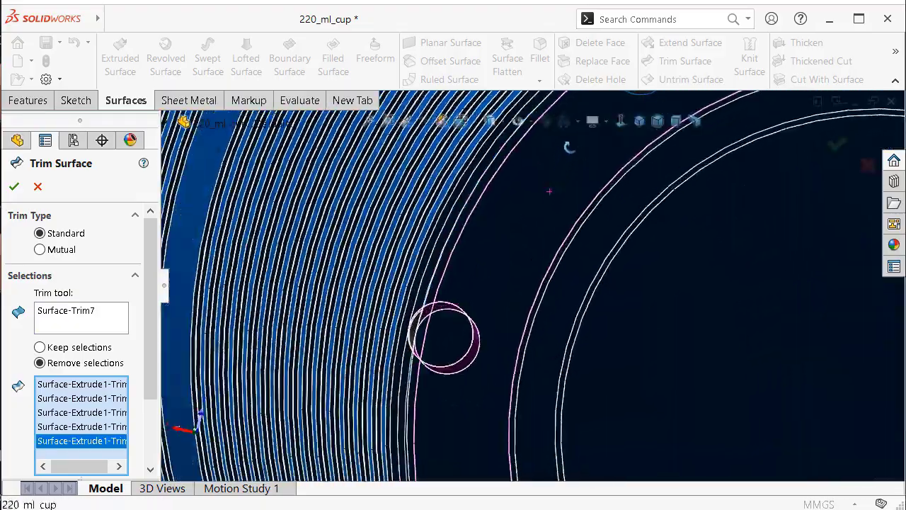
scroll(607, 148, up, 2)
scroll(538, 302, down, 5)
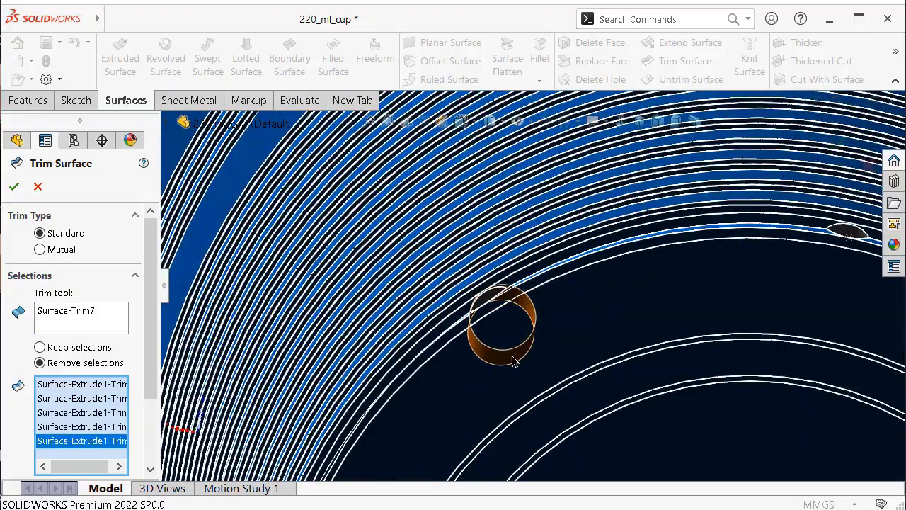
scroll(738, 289, up, 2)
scroll(739, 290, up, 2)
scroll(637, 298, up, 2)
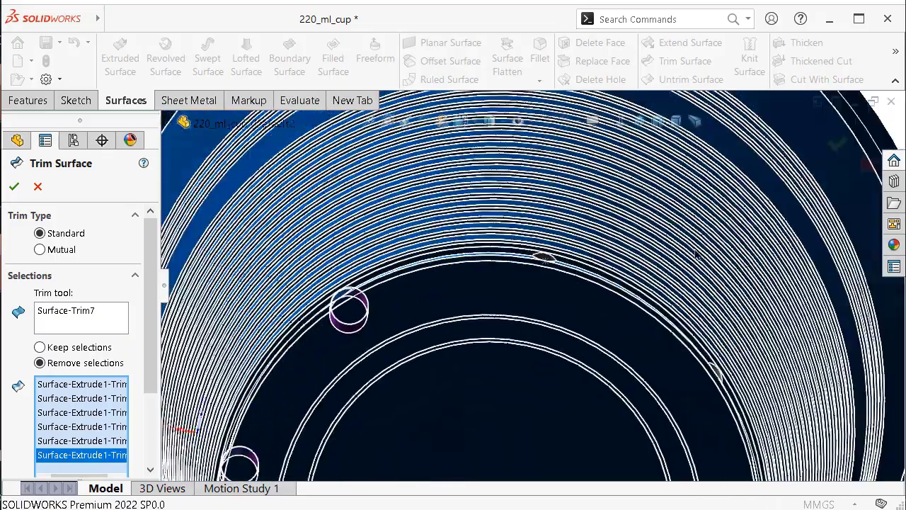
scroll(496, 283, up, 2)
scroll(485, 340, up, 3)
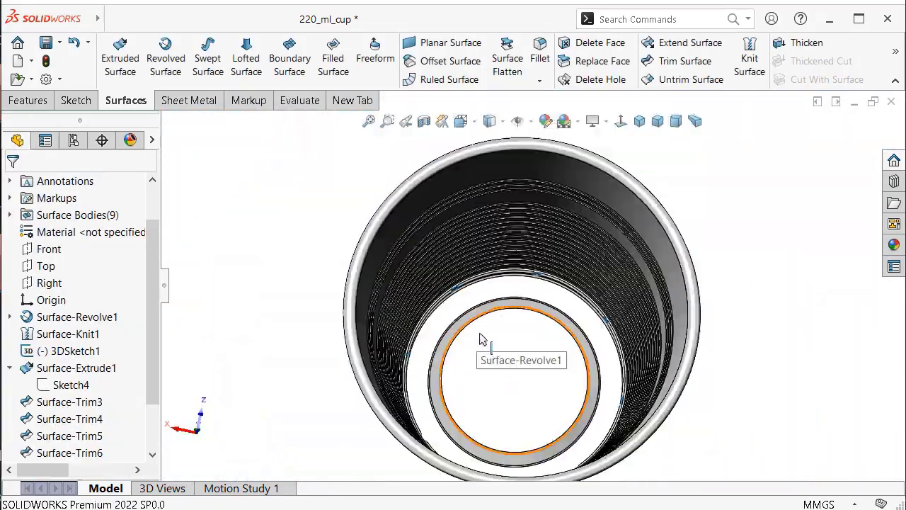
middle_drag(485, 340, 502, 344)
scroll(516, 378, up, 2)
Knit all nine trimmed surface bodies into a single surface body, Surface-Knit2.
middle_drag(516, 378, 550, 372)
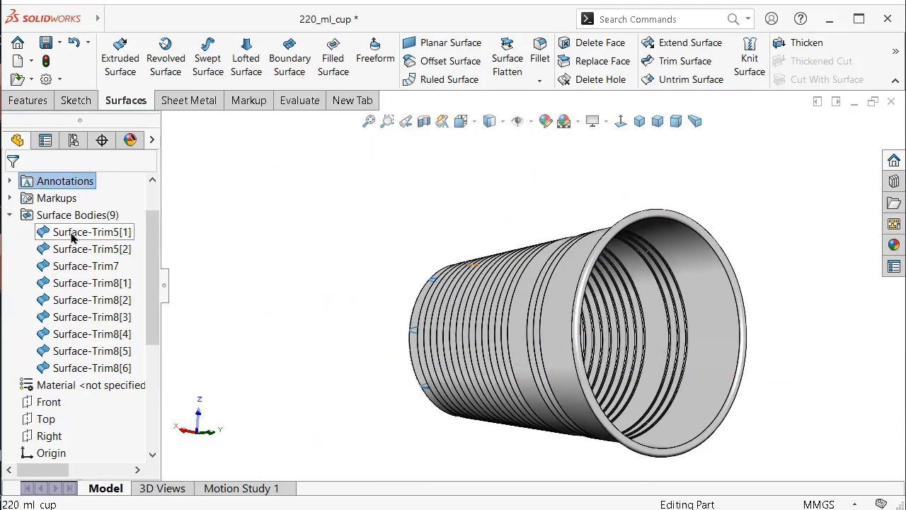
shift+click(117, 373)
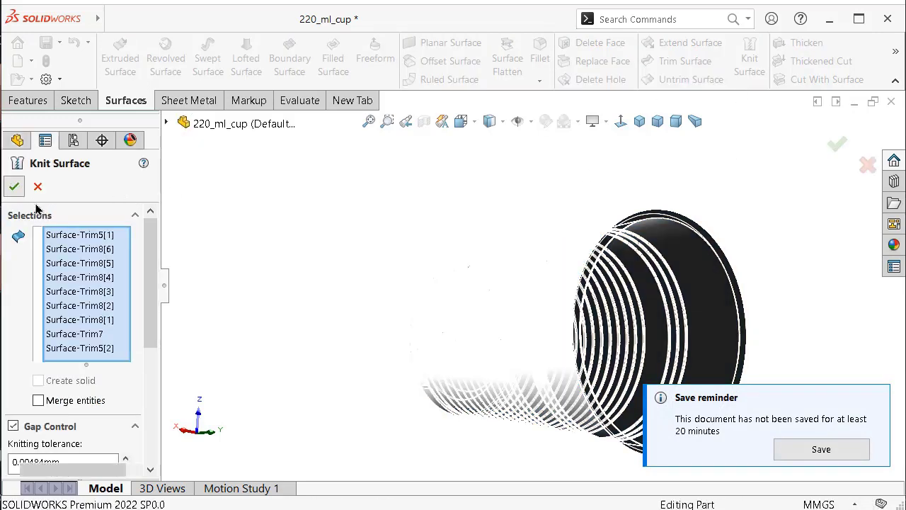
click(13, 186)
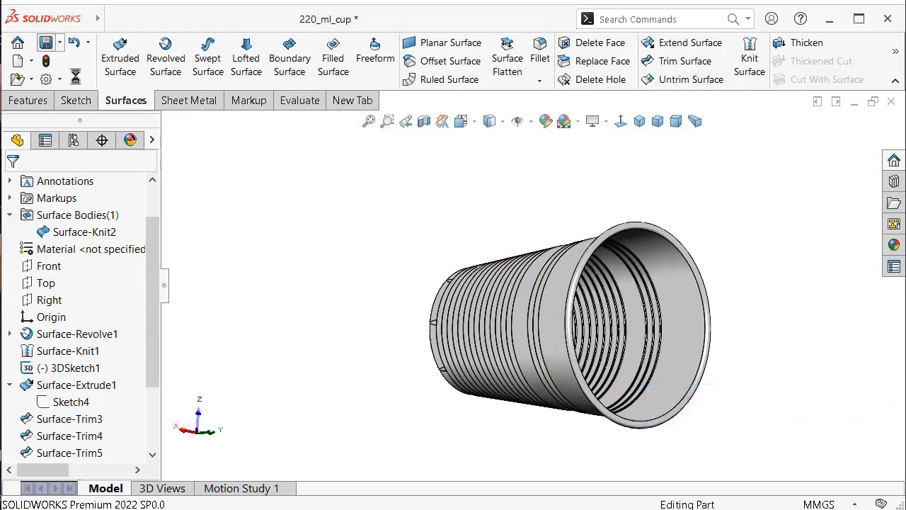
Orbit, pan and zoom the cup to bring a small hole under the rim into view.
mouse_move(582, 303)
middle_down()
mouse_move(559, 273)
mouse_move(520, 309)
mouse_move(535, 349)
middle_up()
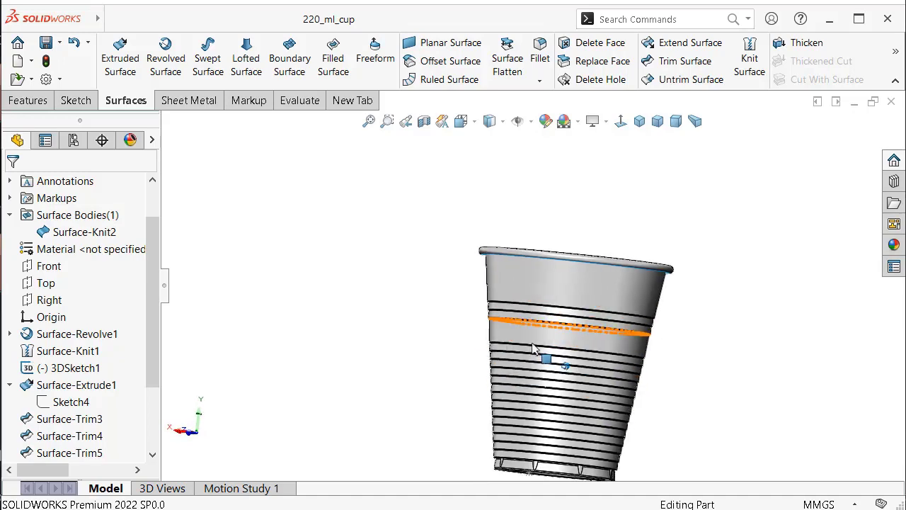
key(f)
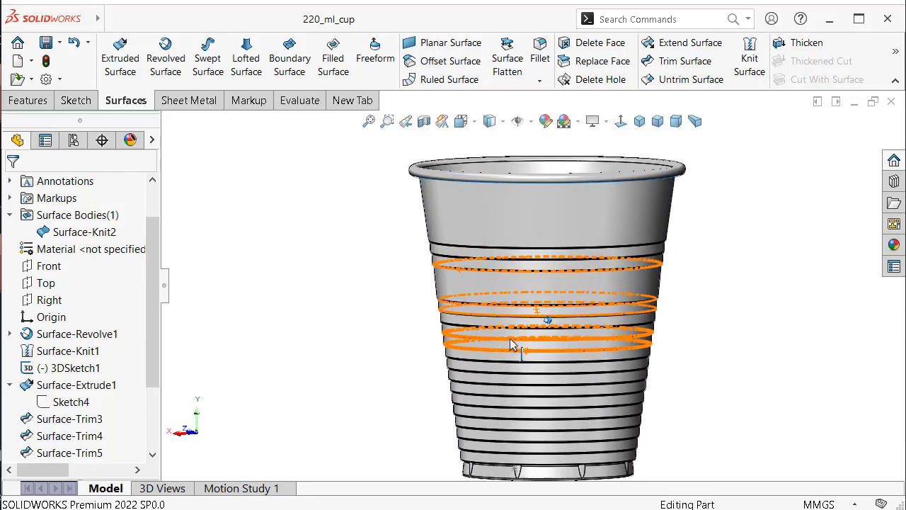
mouse_move(432, 322)
ctrl+middle_down()
mouse_move(404, 318)
mouse_move(364, 334)
ctrl+middle_up()
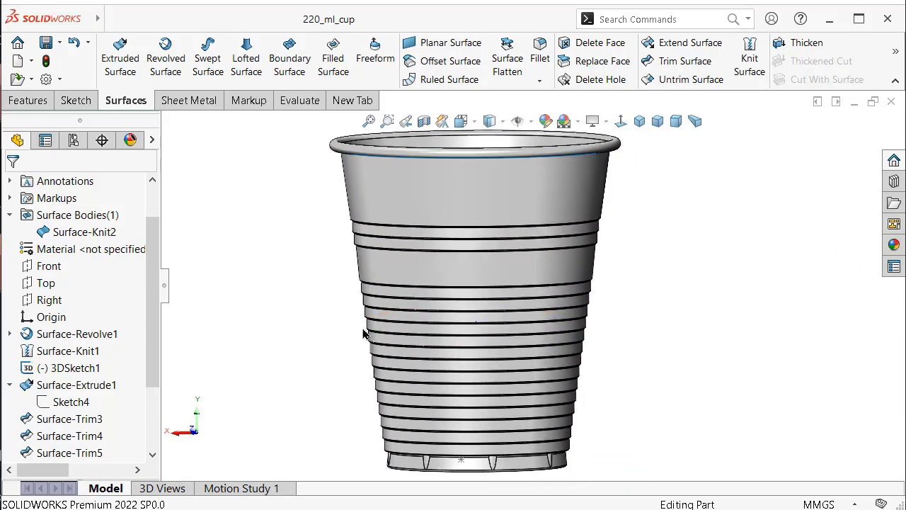
mouse_move(630, 340)
middle_down()
mouse_move(656, 369)
mouse_move(639, 290)
mouse_move(572, 354)
mouse_move(517, 371)
mouse_move(511, 488)
mouse_move(579, 240)
mouse_move(637, 229)
mouse_move(616, 210)
mouse_move(159, 122)
middle_up()
scroll(579, 240, down, 3)
scroll(580, 240, down, 3)
scroll(579, 240, down, 3)
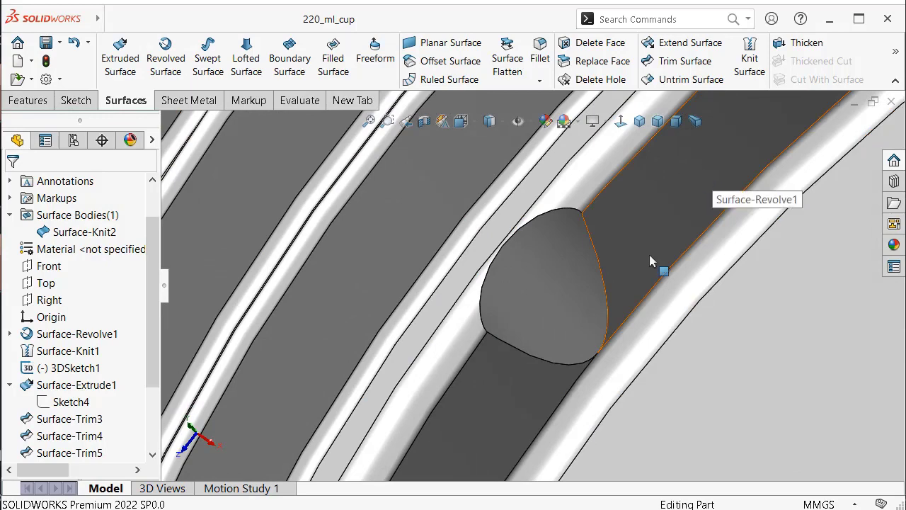
Start a Fillet with a 0.1 mm radius.
click(548, 47)
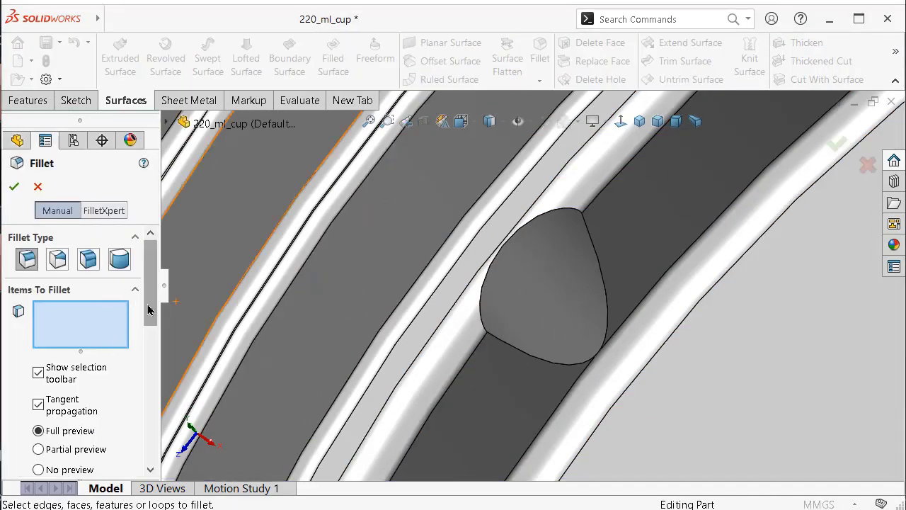
drag(149, 309, 152, 370)
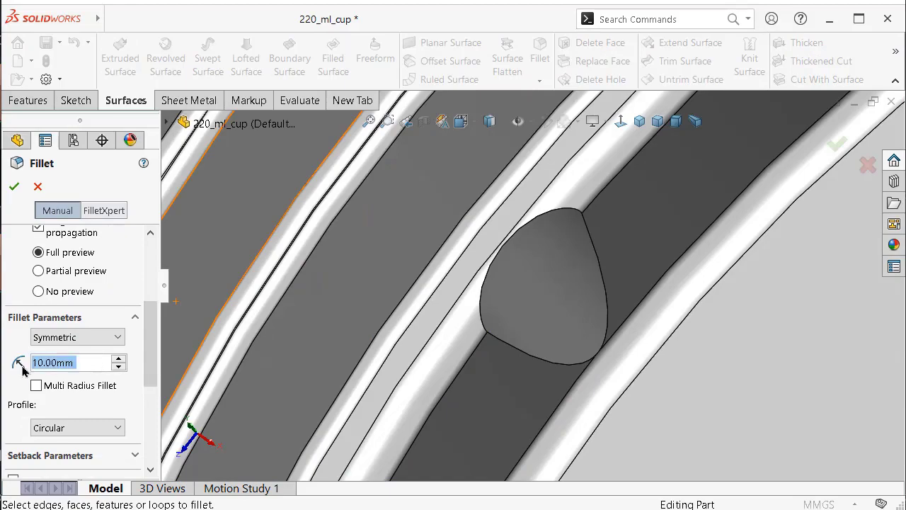
text(0.1)
click(516, 358)
scroll(522, 304, down, 2)
scroll(522, 259, down, 3)
scroll(539, 284, down, 3)
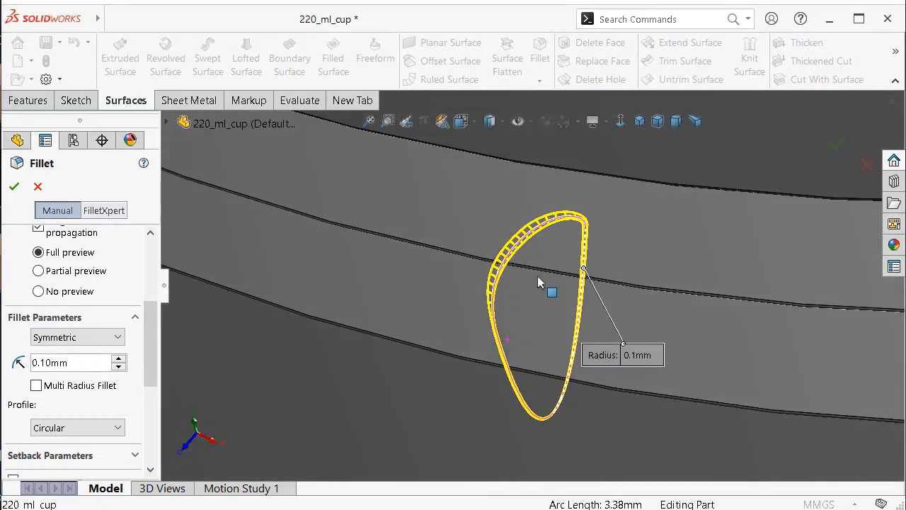
scroll(539, 283, up, 2)
scroll(600, 260, up, 2)
scroll(607, 239, up, 2)
scroll(617, 219, down, 3)
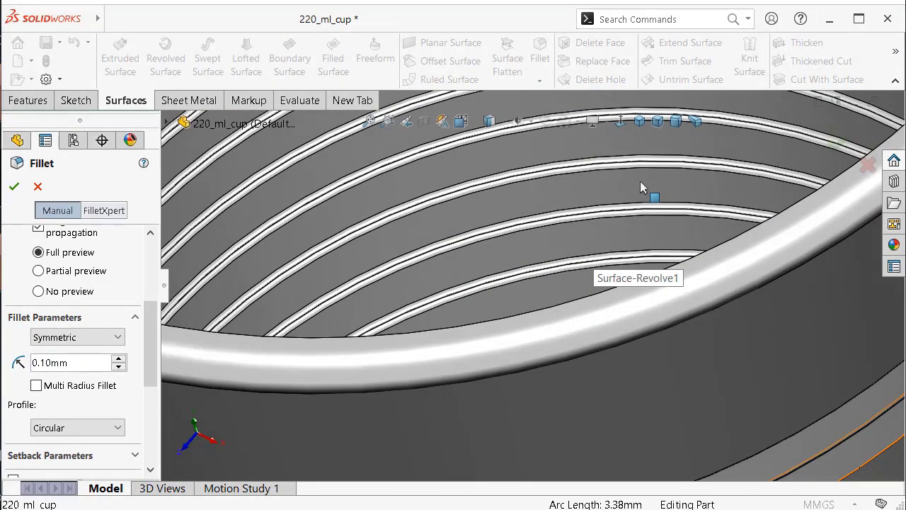
Pick the dimple edge loops in the ribbed wall as the fillet edges.
middle_drag(640, 184, 585, 350)
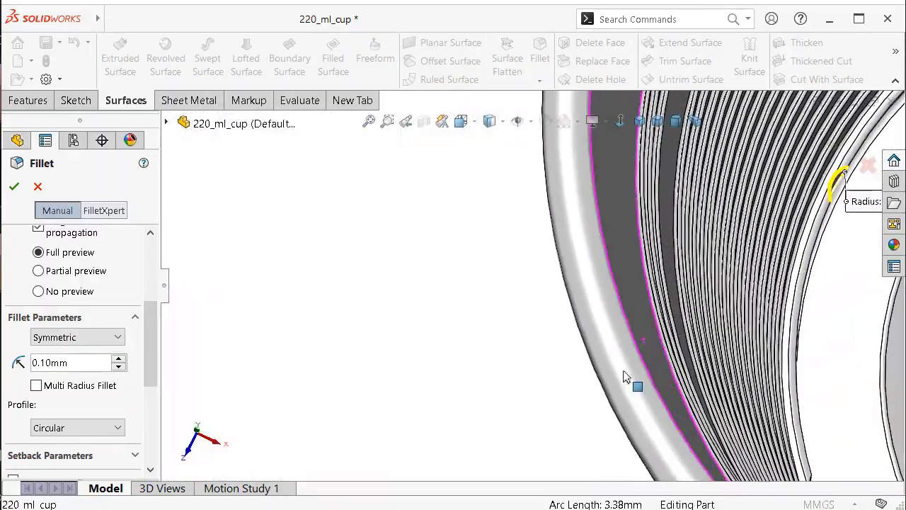
middle_drag(586, 352, 733, 261)
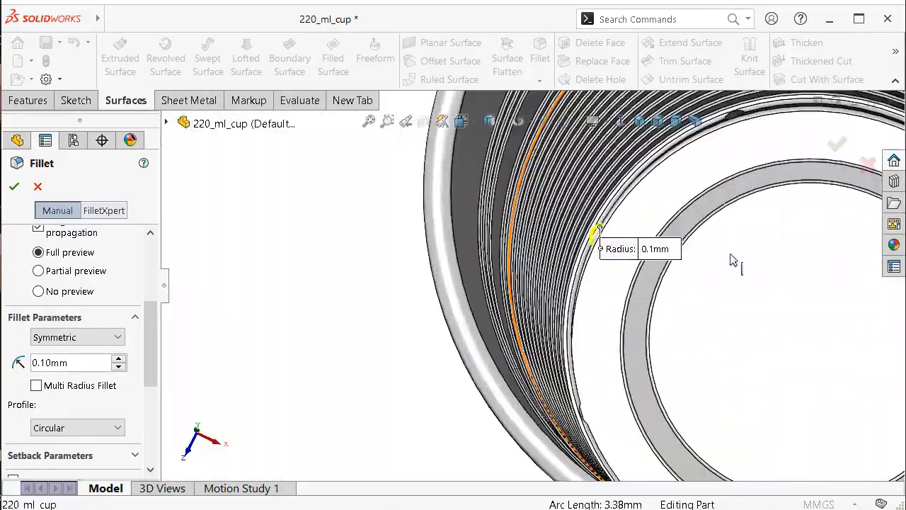
scroll(637, 248, down, 3)
scroll(475, 233, down, 3)
scroll(417, 282, down, 2)
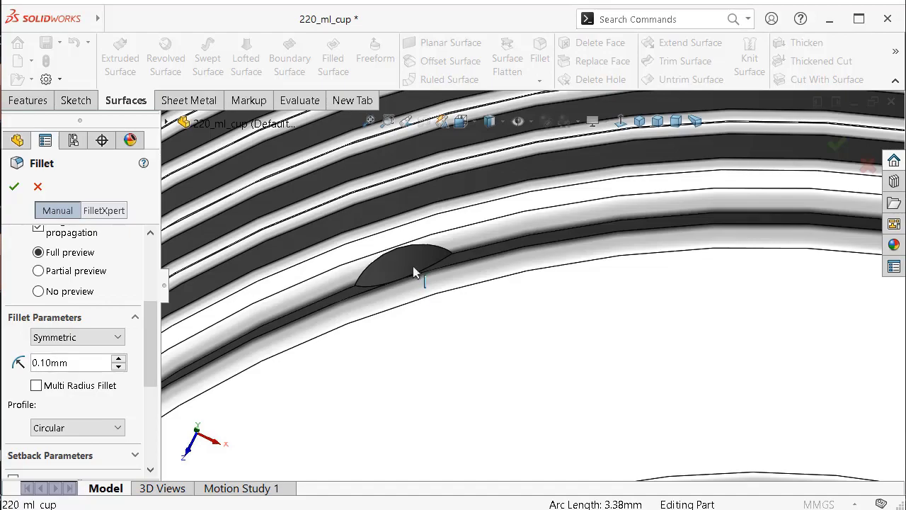
scroll(689, 285, up, 3)
scroll(759, 299, down, 1)
scroll(738, 352, down, 3)
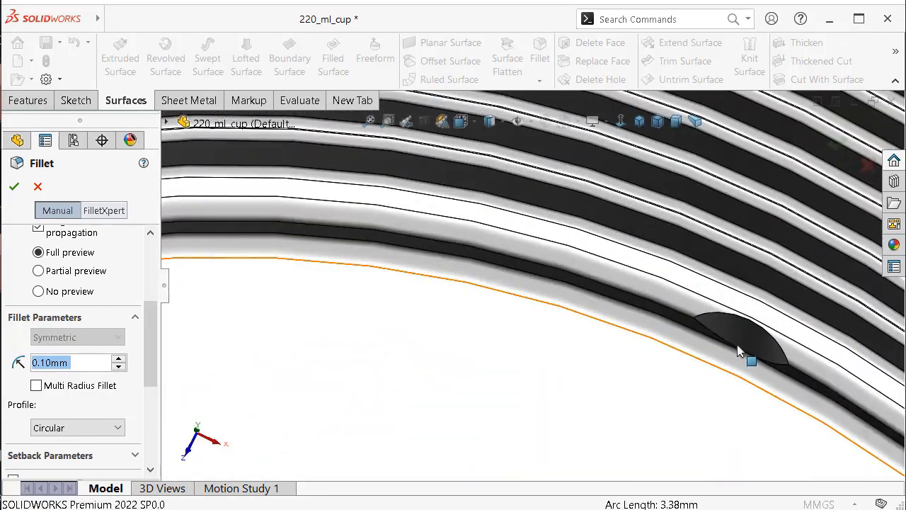
scroll(805, 344, up, 3)
middle_drag(817, 404, 721, 441)
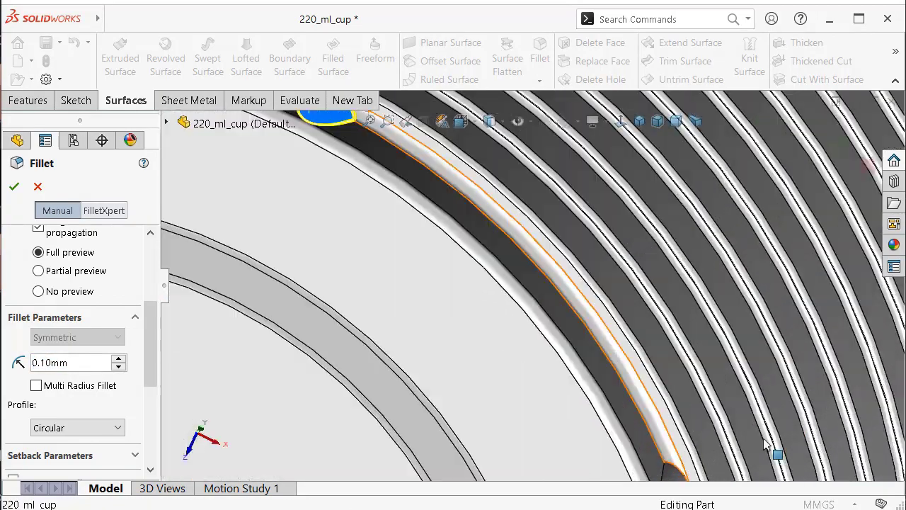
scroll(628, 413, down, 3)
scroll(528, 390, up, 3)
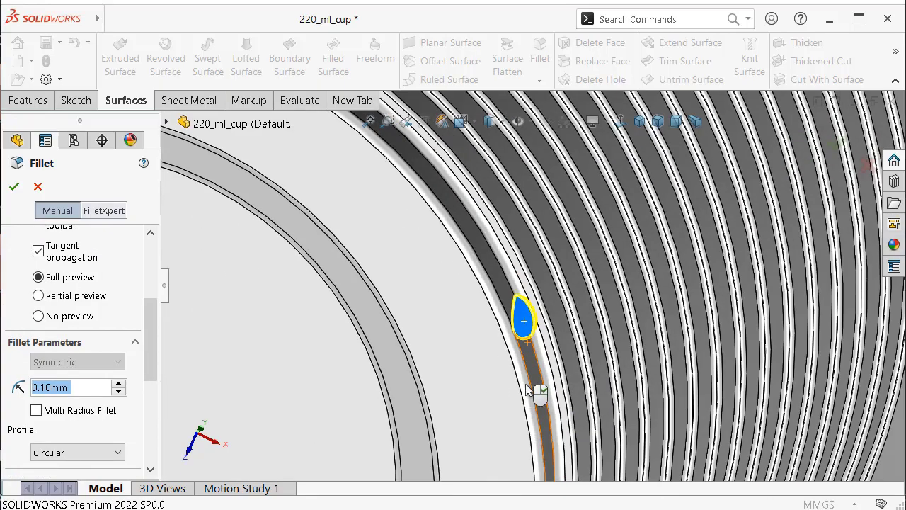
middle_drag(536, 400, 560, 421)
scroll(539, 427, down, 2)
scroll(539, 427, down, 2)
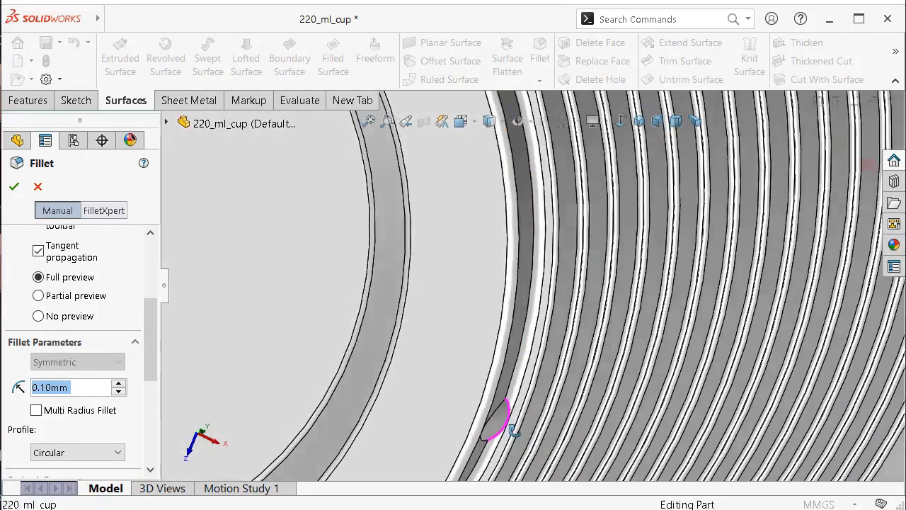
scroll(505, 410, down, 2)
scroll(486, 396, up, 2)
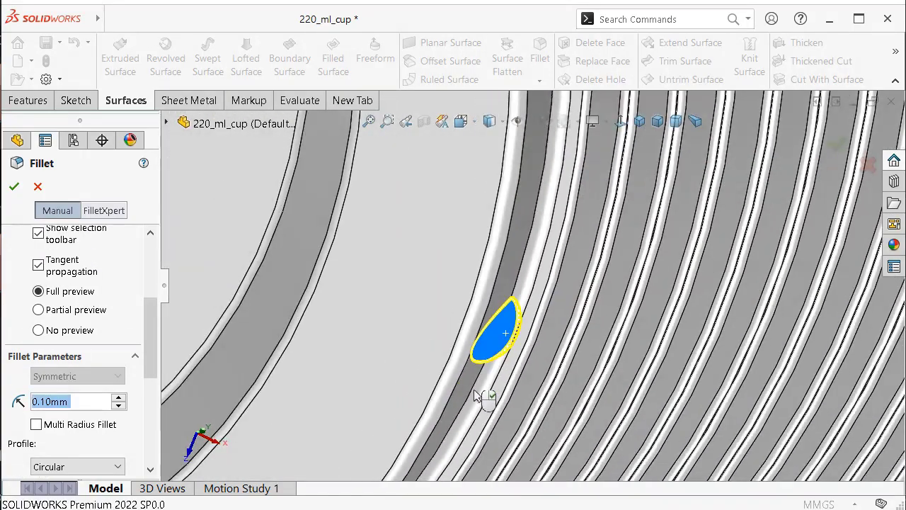
scroll(477, 421, up, 2)
scroll(397, 429, down, 2)
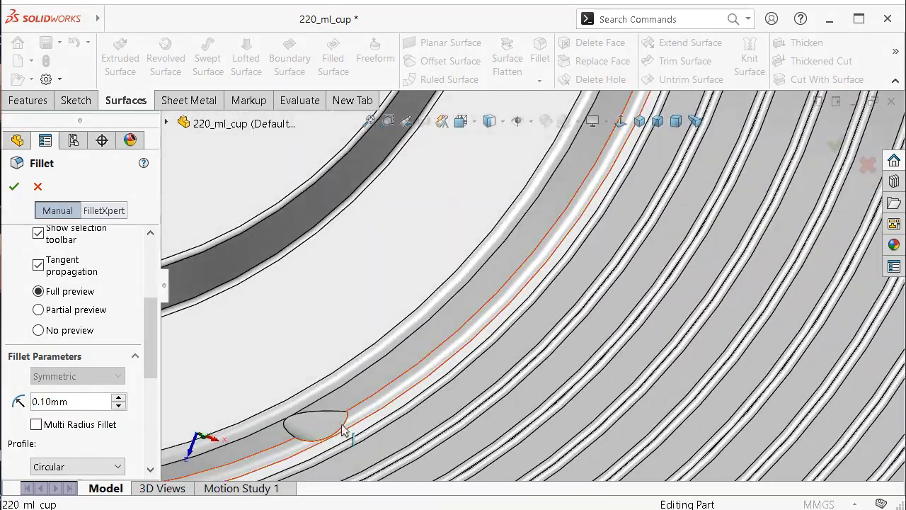
click(343, 430)
middle_drag(300, 414, 264, 389)
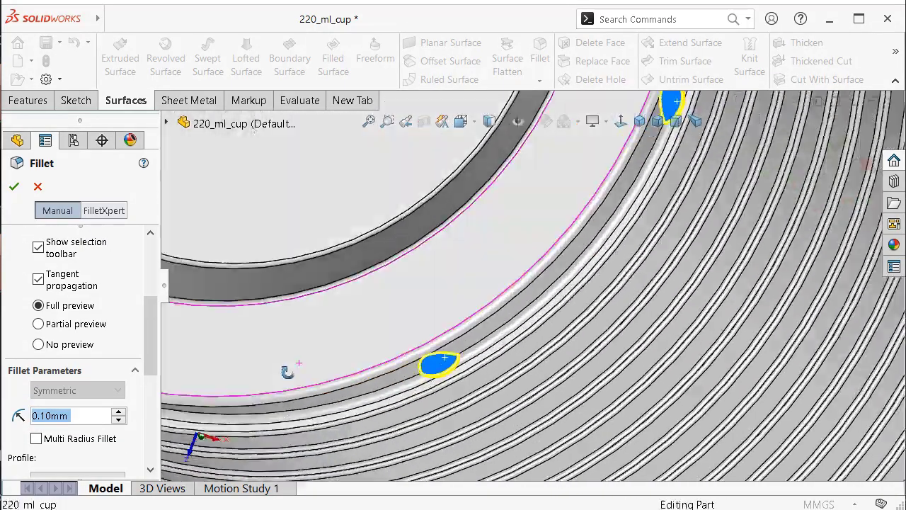
scroll(410, 318, down, 3)
scroll(629, 237, down, 2)
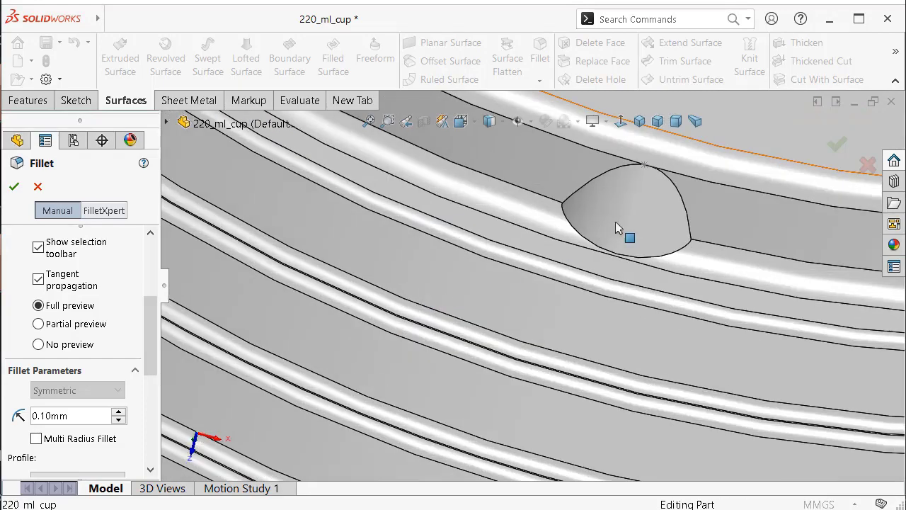
click(613, 216)
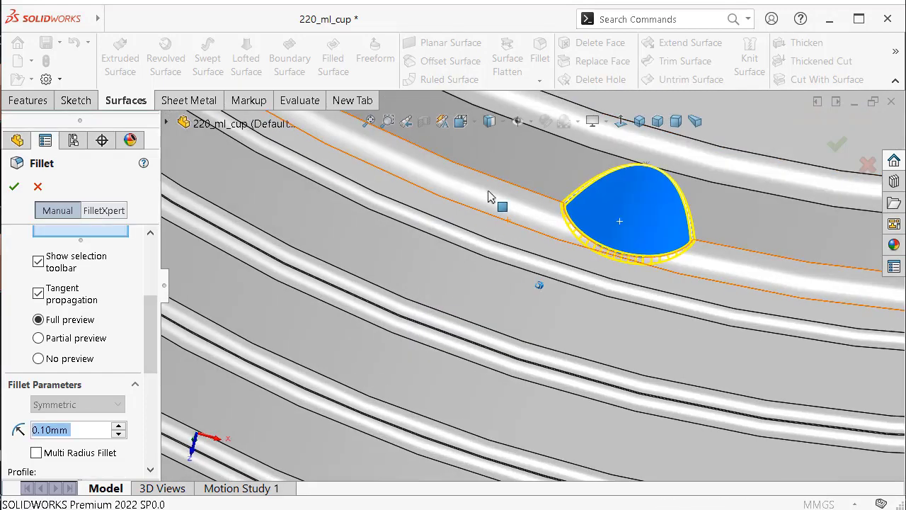
scroll(489, 198, down, 2)
scroll(473, 257, down, 3)
mouse_move(400, 327)
middle_down()
mouse_move(409, 255)
mouse_move(415, 283)
middle_up()
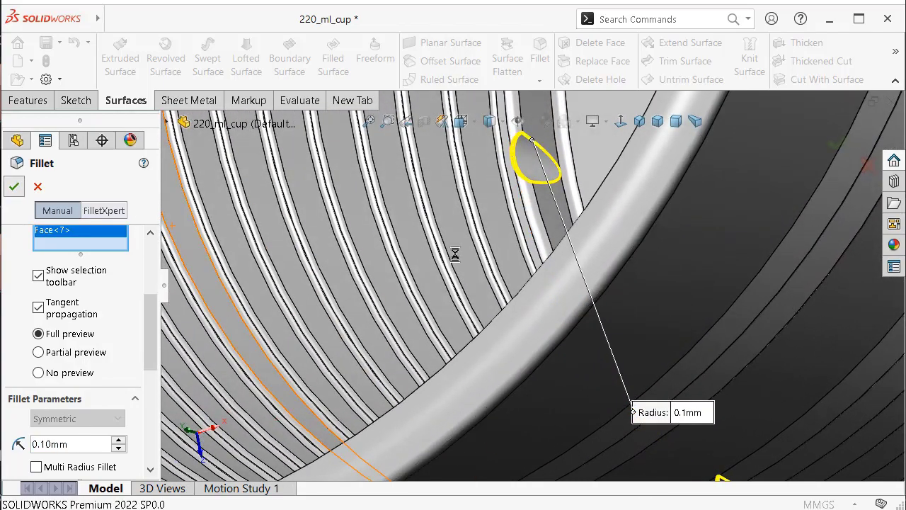
Accept the 0.1 mm fillet and inspect the rounded dimples on Fillet1.
mouse_move(503, 264)
middle_down()
mouse_move(585, 408)
mouse_move(698, 397)
mouse_move(704, 357)
middle_up()
scroll(529, 300, up, 5)
scroll(602, 404, down, 3)
scroll(602, 404, down, 5)
scroll(704, 358, down, 5)
mouse_move(769, 186)
middle_down()
mouse_move(786, 278)
mouse_move(815, 303)
mouse_move(854, 317)
mouse_move(830, 312)
middle_up()
scroll(797, 287, up, 3)
middle_drag(750, 296, 775, 154)
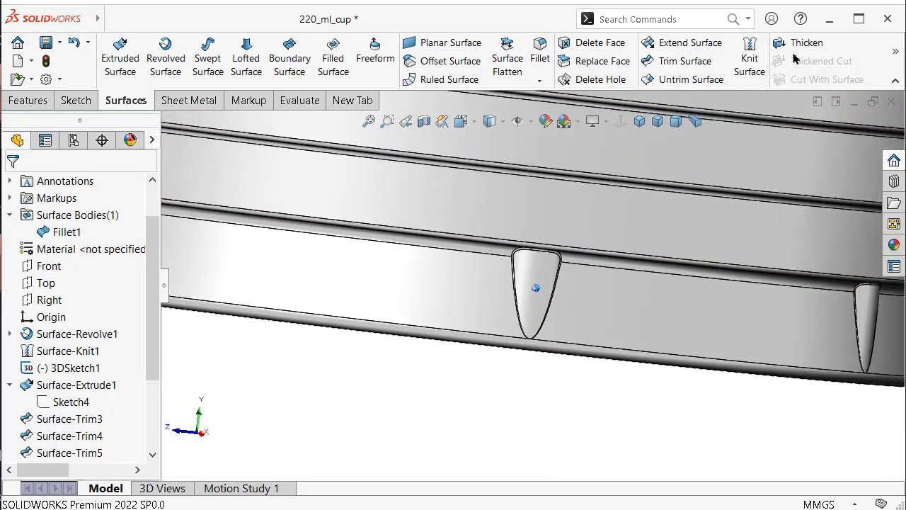
Thicken the Fillet1 surface by 0.2 mm into the solid body Thicken1.
click(798, 44)
text(0.2)
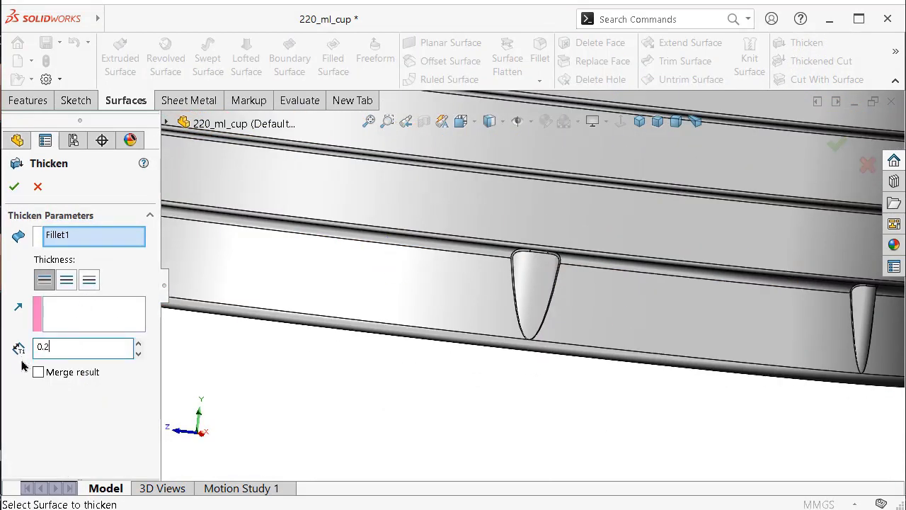
key(Return)
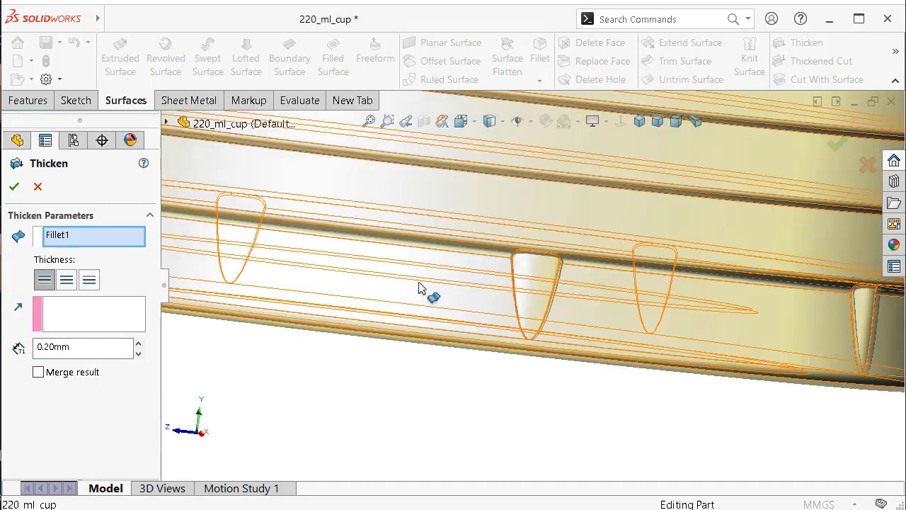
scroll(581, 229, up, 3)
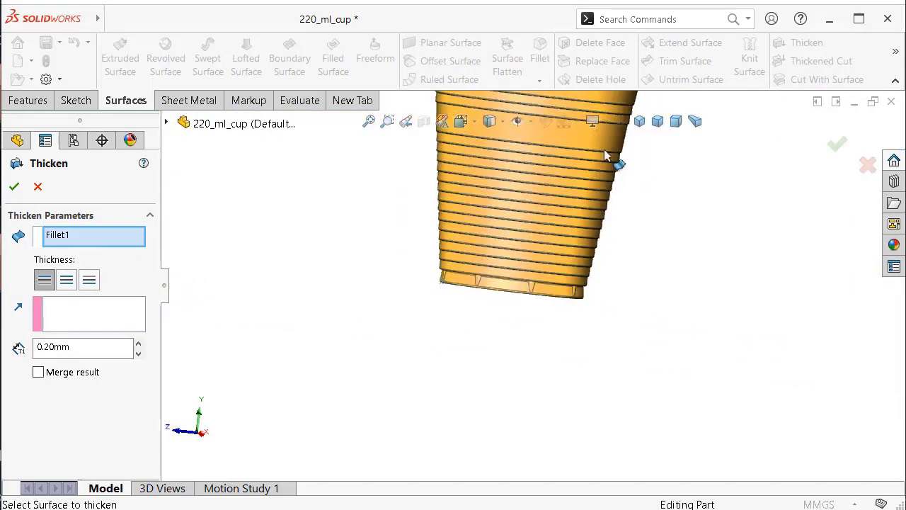
scroll(606, 159, up, 2)
scroll(603, 145, down, 5)
scroll(666, 259, down, 3)
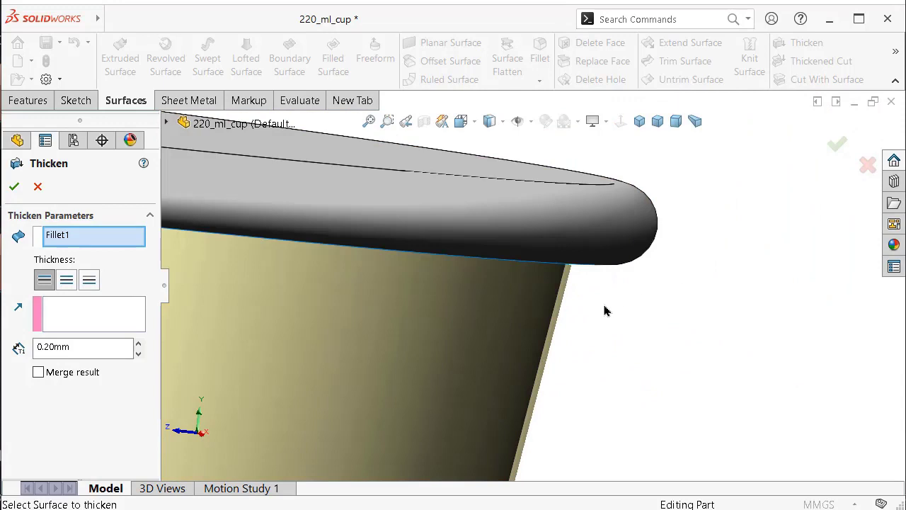
middle_drag(597, 337, 608, 297)
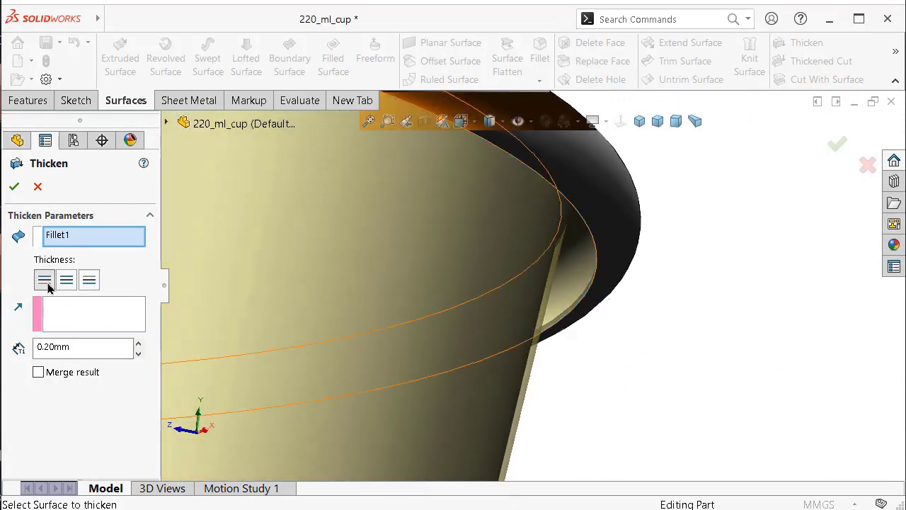
click(15, 188)
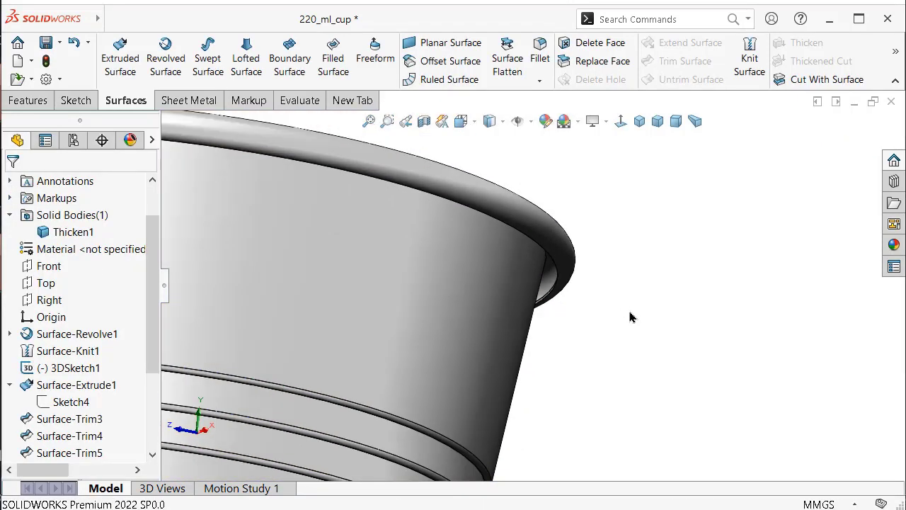
Save the 220_ml_cup part, then select and deselect Thicken1 in the tree.
mouse_move(613, 322)
middle_down()
mouse_move(530, 314)
mouse_move(514, 320)
mouse_move(698, 318)
mouse_move(657, 317)
middle_up()
key(ctrl+s)
scroll(78, 354, down, 3)
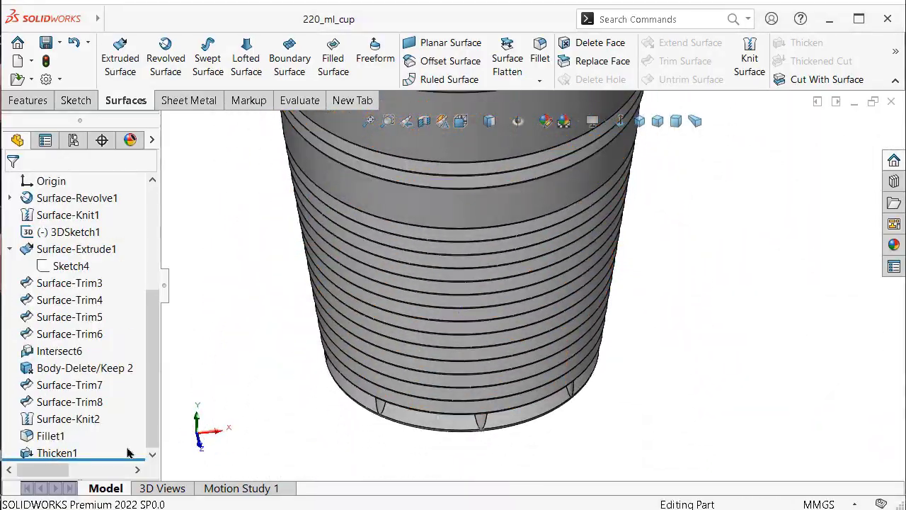
click(62, 453)
click(174, 448)
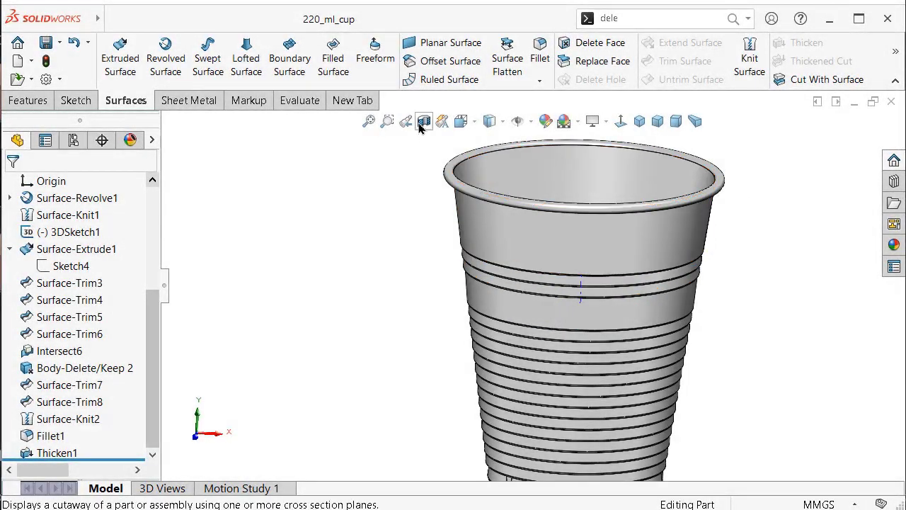
Cut the cup open with a section view and switch to Shaded display without edges.
click(420, 125)
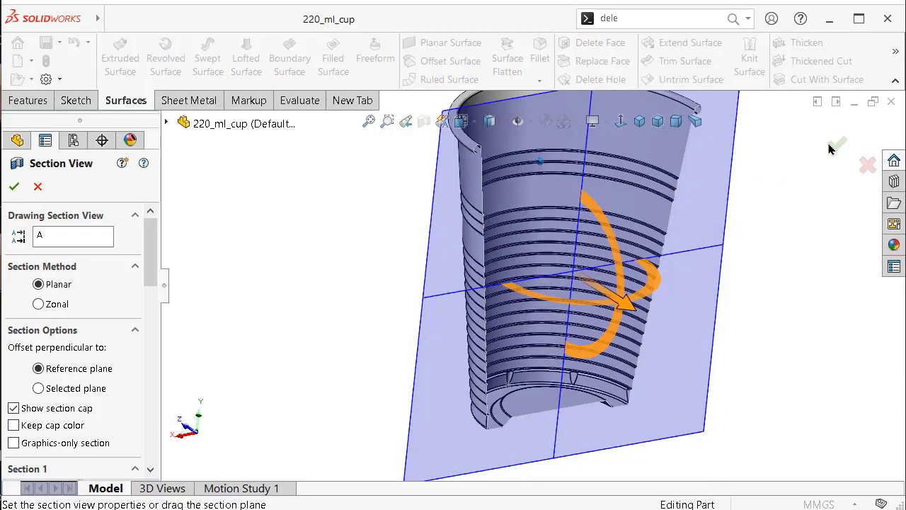
click(836, 144)
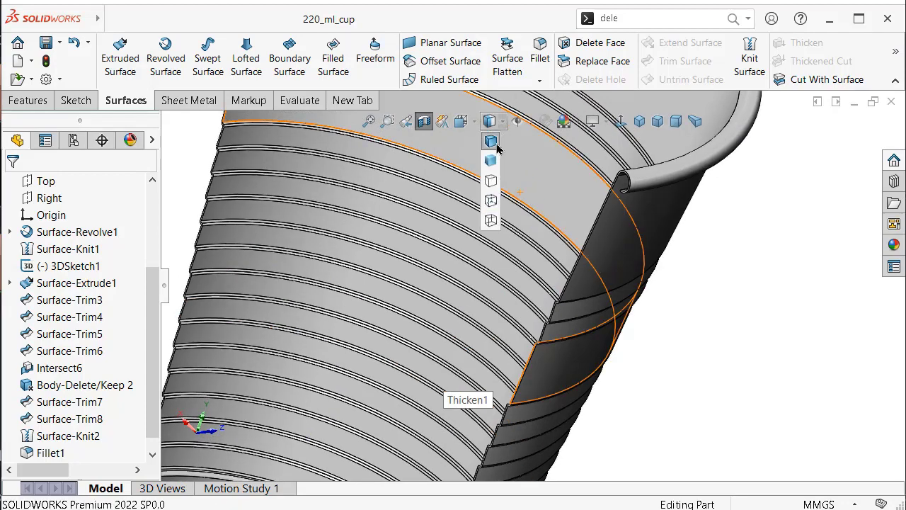
click(495, 161)
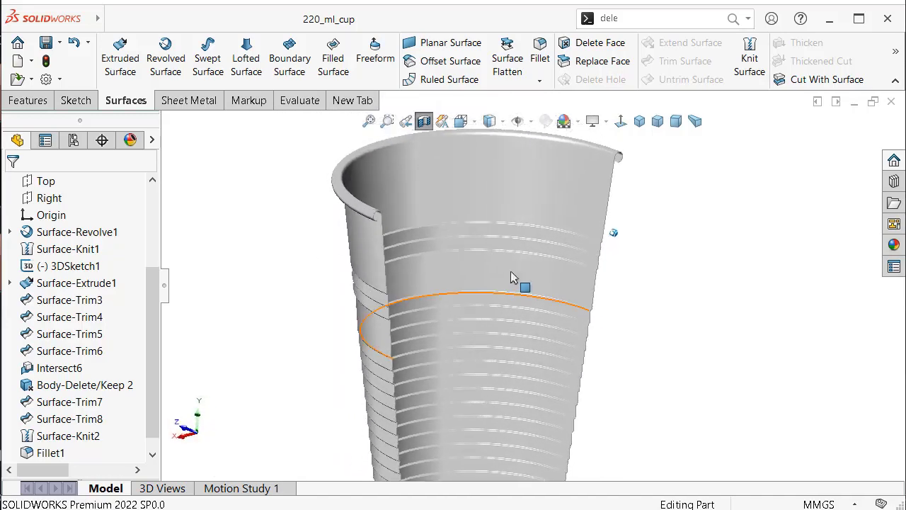
click(352, 100)
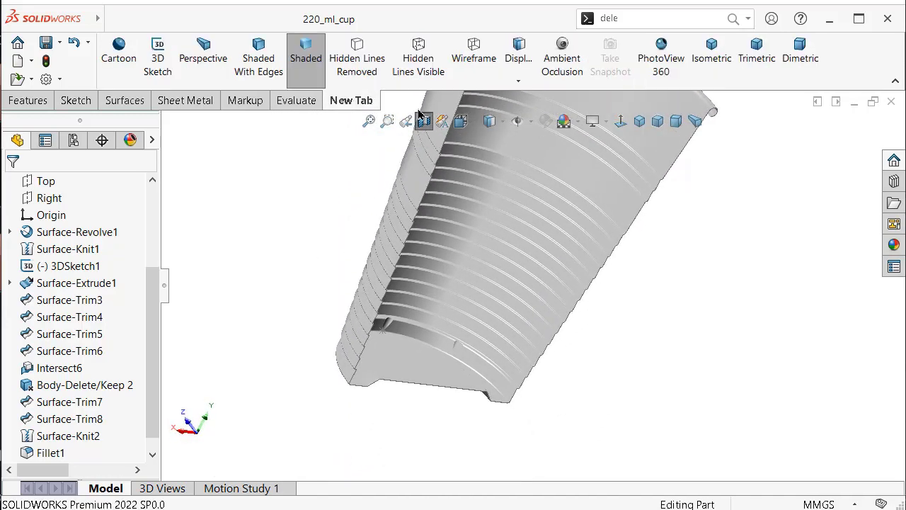
Turn on ambient occlusion and expand the Appearances library to its Plastic categories.
click(570, 71)
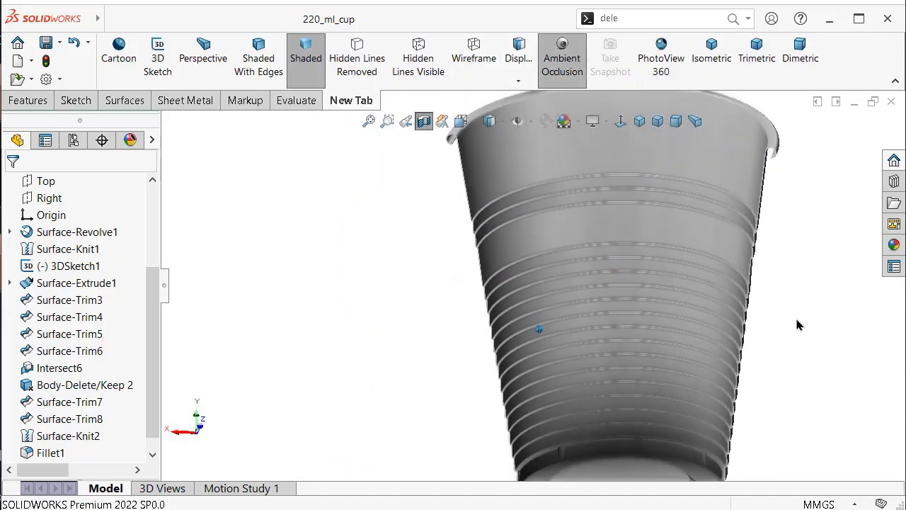
scroll(637, 424, down, 3)
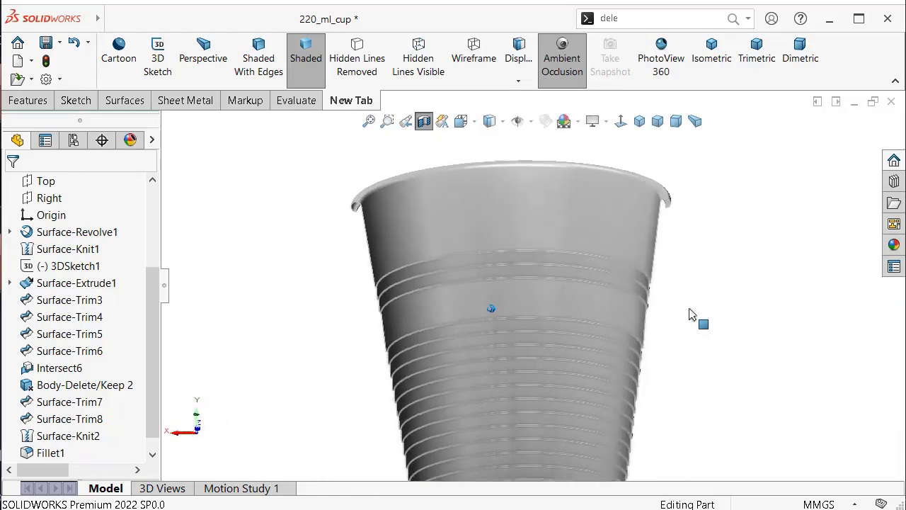
click(895, 245)
click(623, 146)
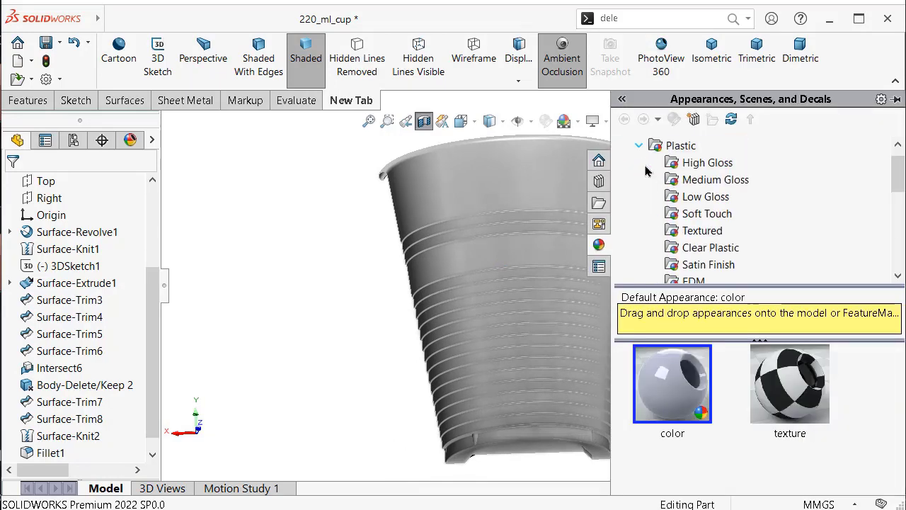
Drag white medium gloss plastic onto the sectioned cup and dismiss the warning.
click(701, 186)
drag(689, 401, 537, 311)
click(538, 307)
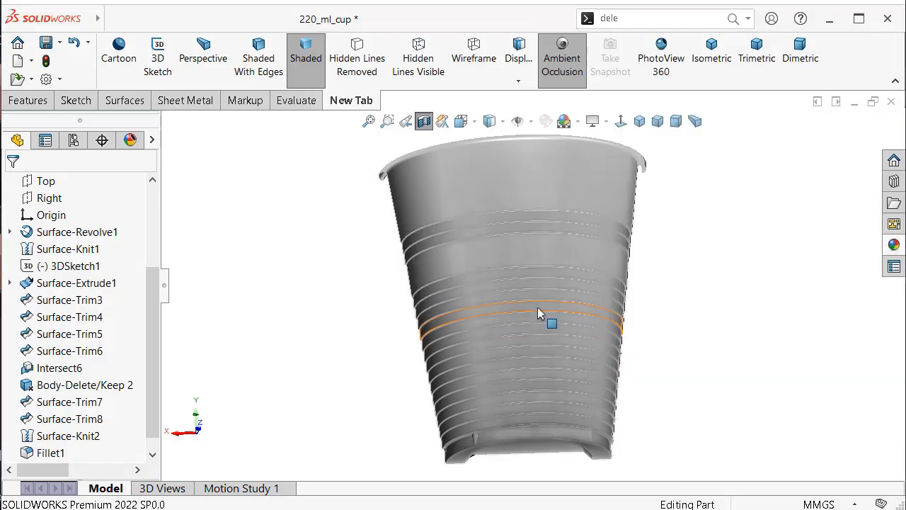
Turn off the section view and apply white medium gloss plastic to the whole body.
click(424, 122)
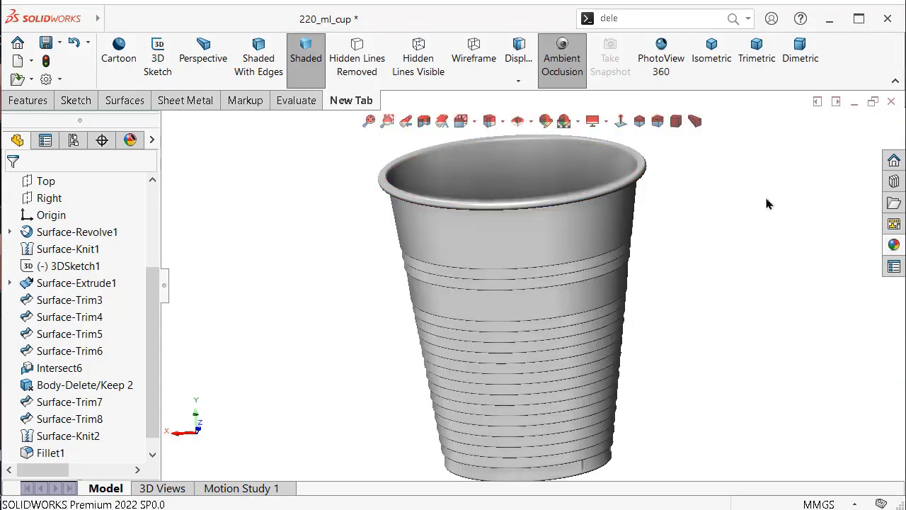
click(894, 246)
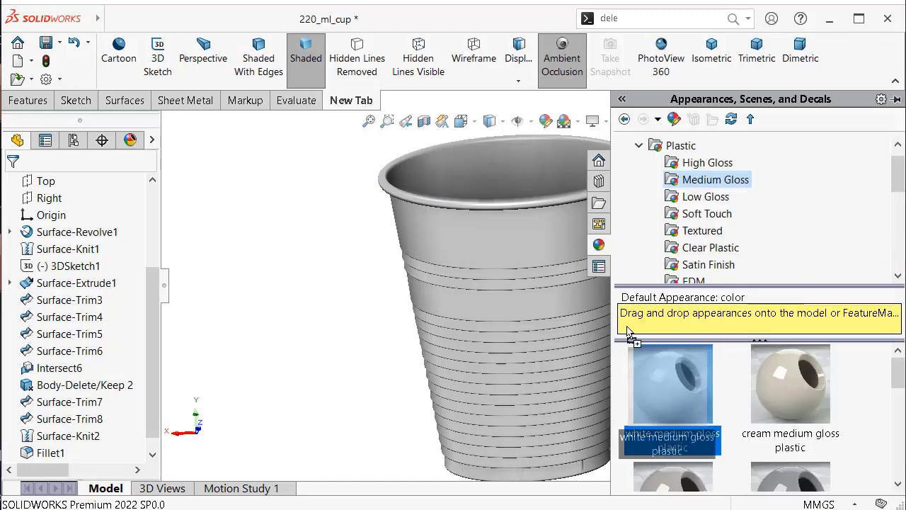
drag(629, 333, 538, 237)
click(536, 232)
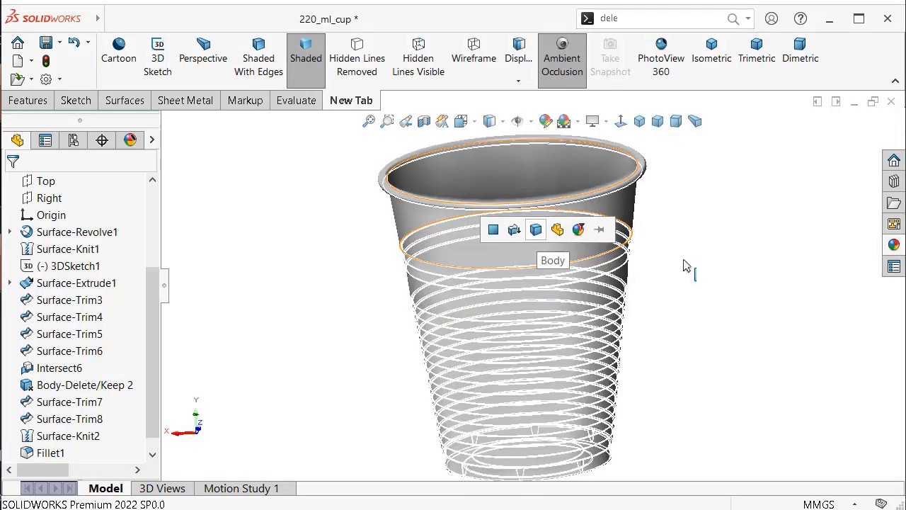
key(Up)
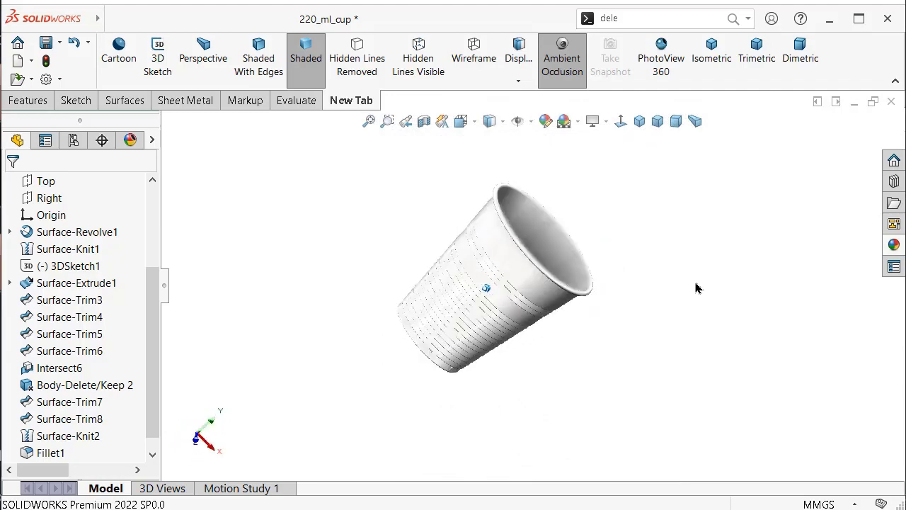
Show the cup in dimetric perspective, hide the feature tree, and fit it to the view.
click(675, 127)
click(693, 122)
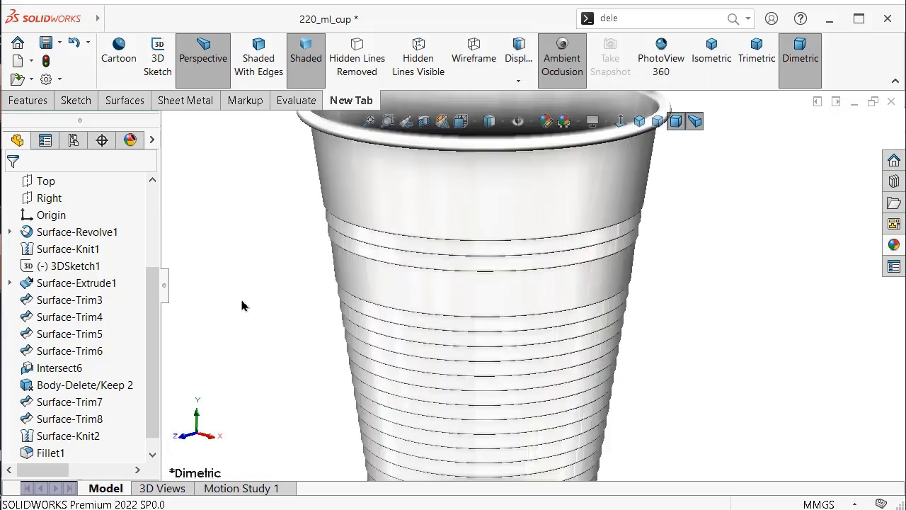
click(164, 288)
key(f)
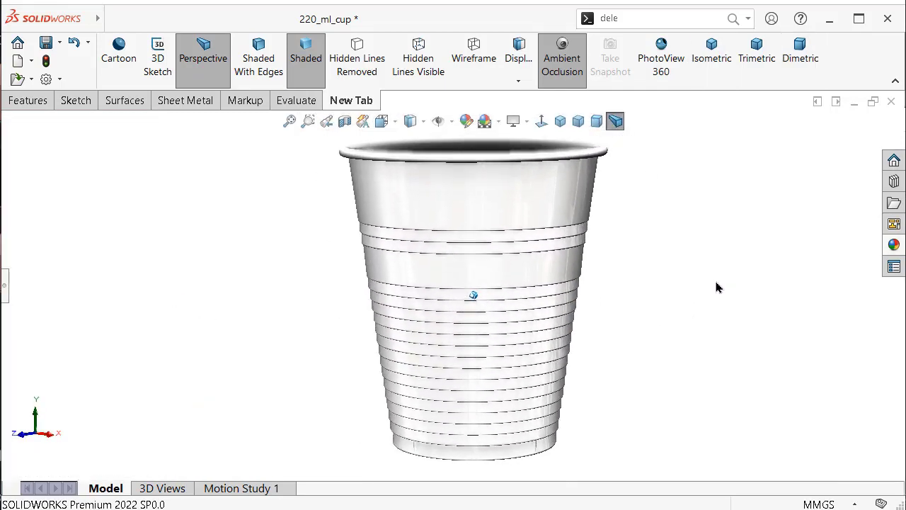
Try the dimetric and isometric orientations and tilt the view slightly.
click(599, 122)
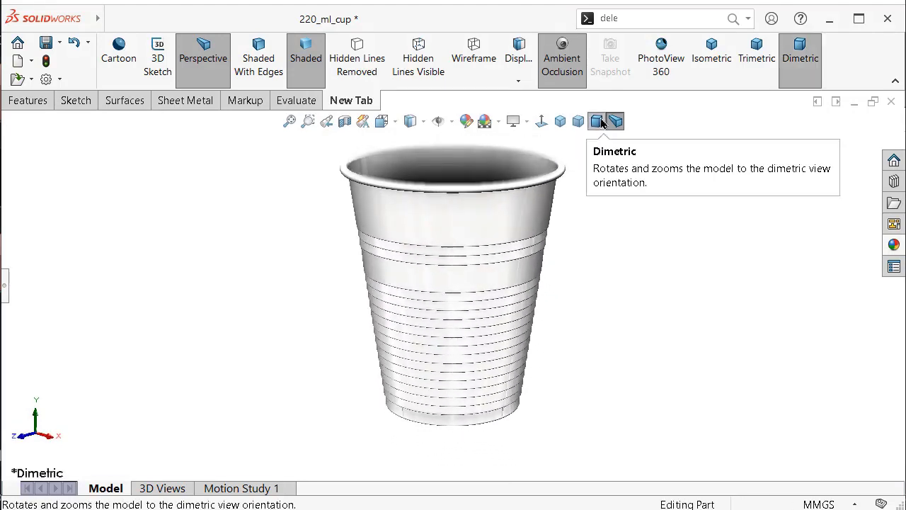
click(560, 121)
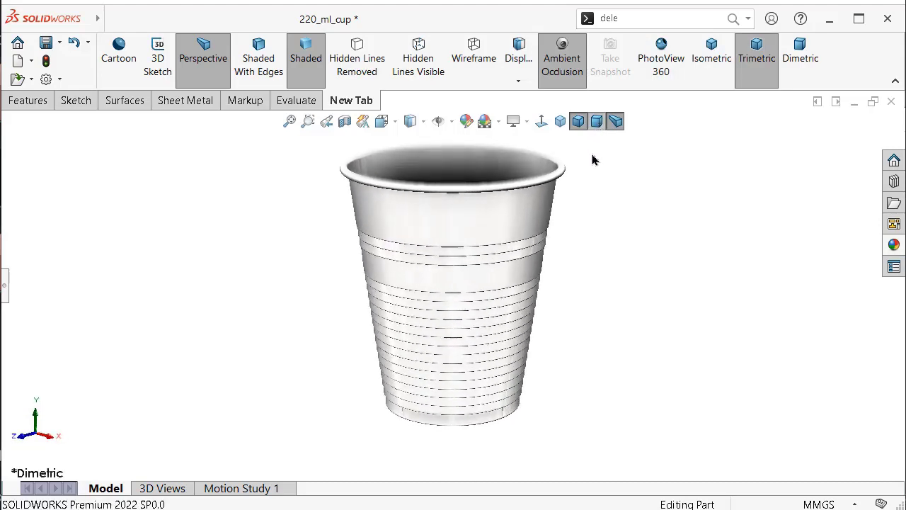
middle_drag(593, 160, 593, 164)
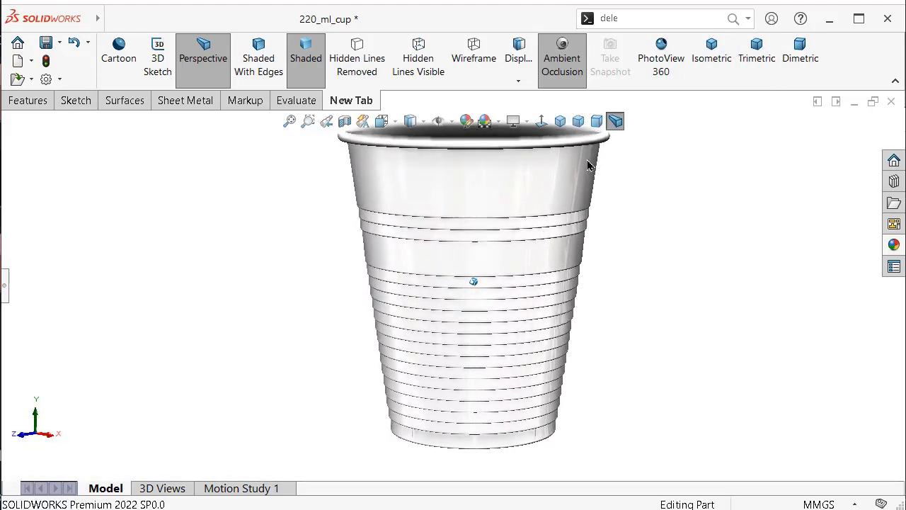